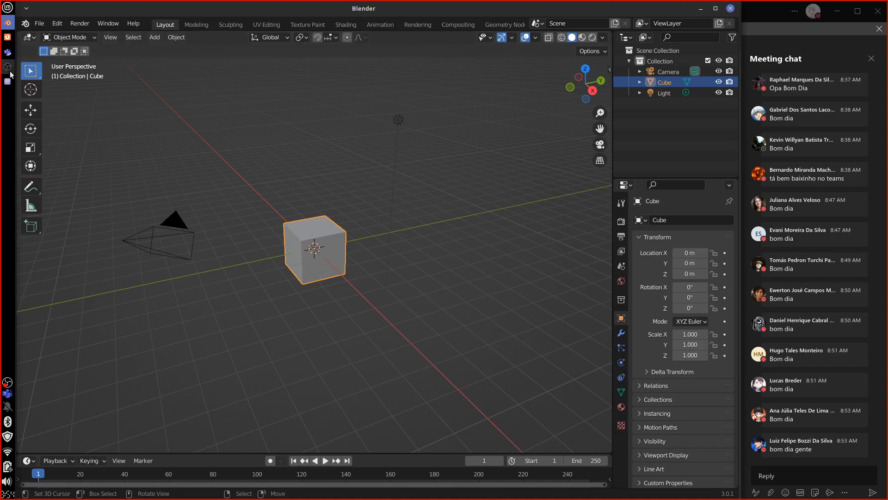
Switch to Firefox, view the YouTube channel's playlists page, and return to Blender
left_click(6, 39)
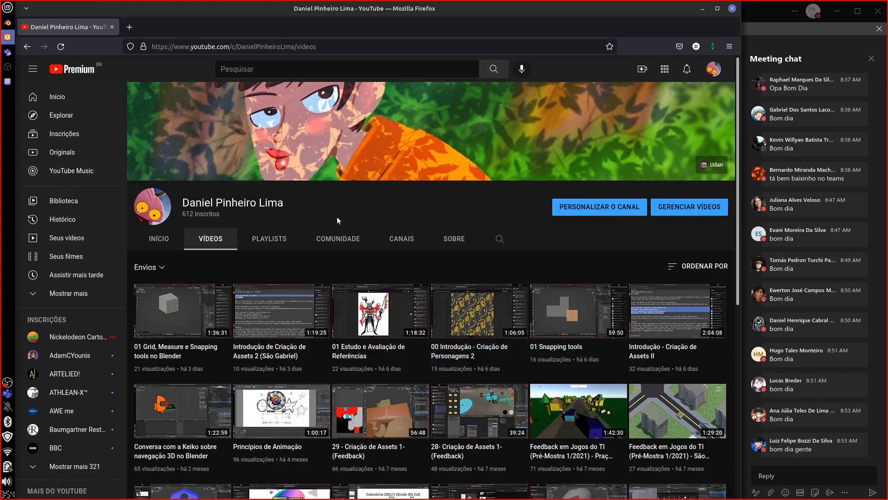
left_click(273, 240)
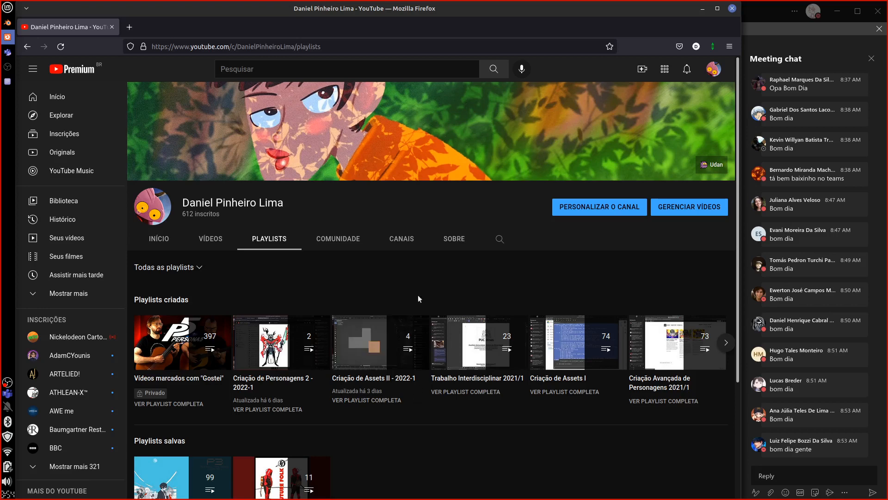
left_click(702, 10)
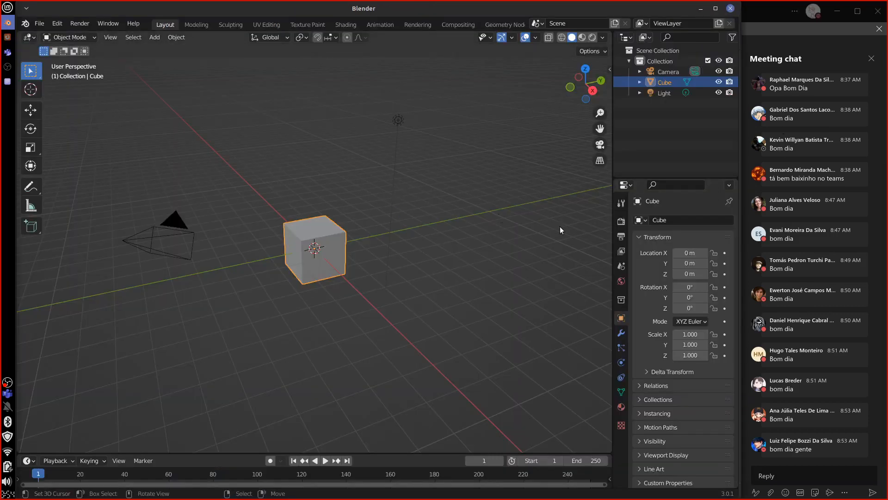
left_click(885, 440)
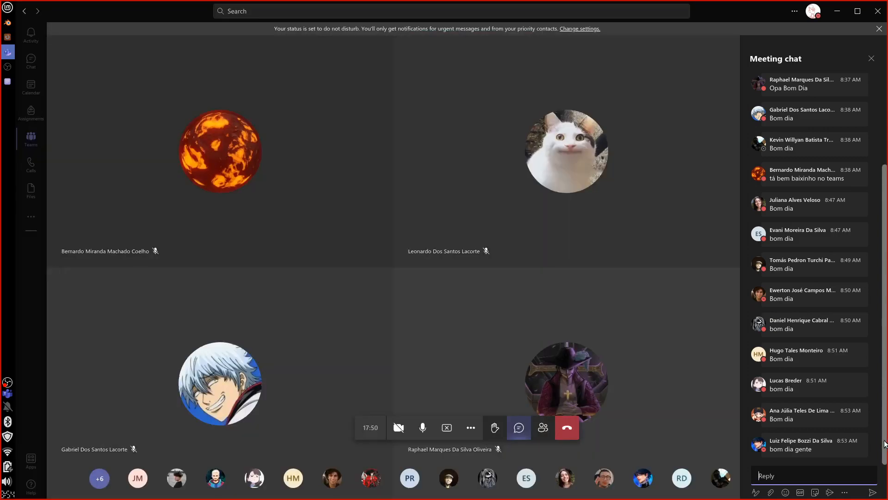
left_click(8, 22)
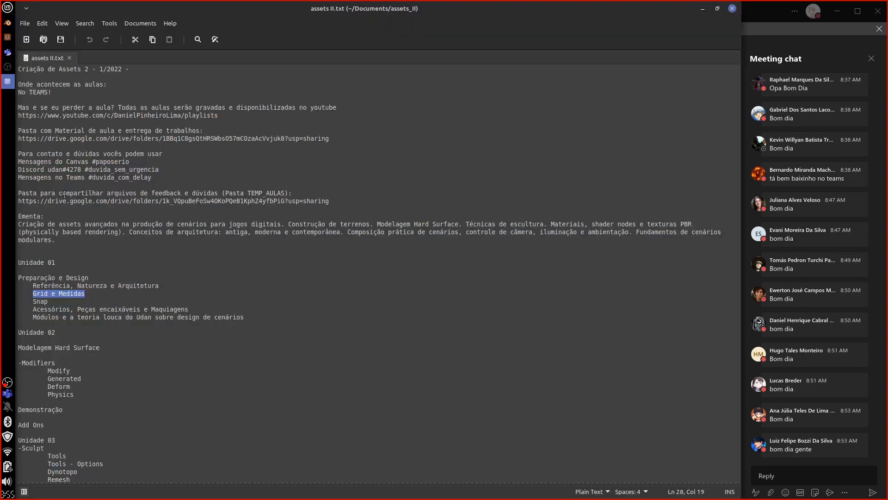
Switch to the assets II.txt notes and prefix the Snap line under Unidade 01's Preparação e Design with a dash and space
left_click(7, 82)
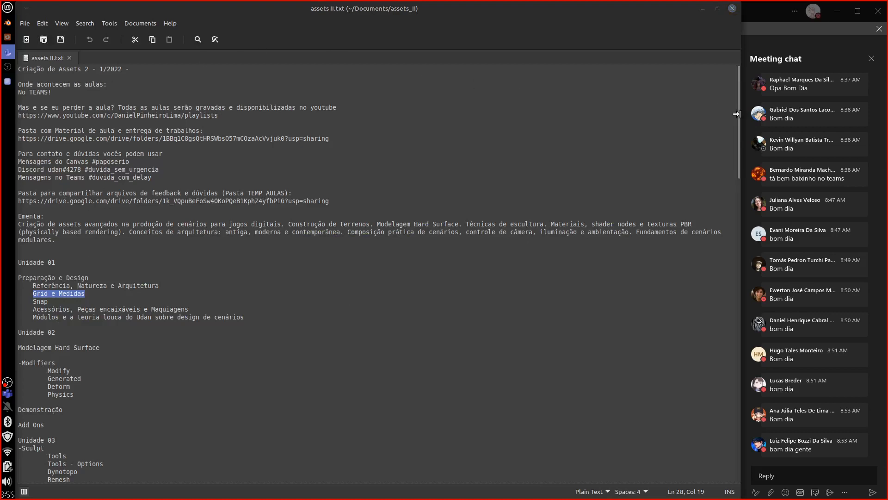
left_click_drag(737, 120, 725, 171)
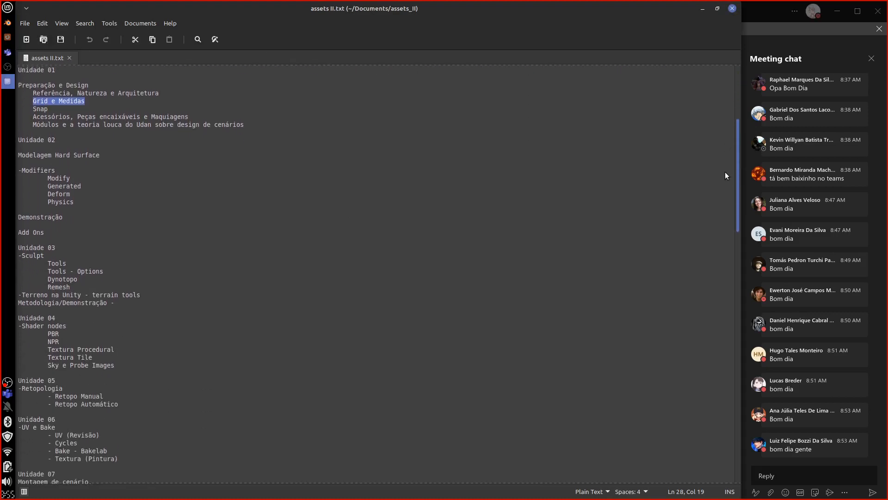
key("Down")
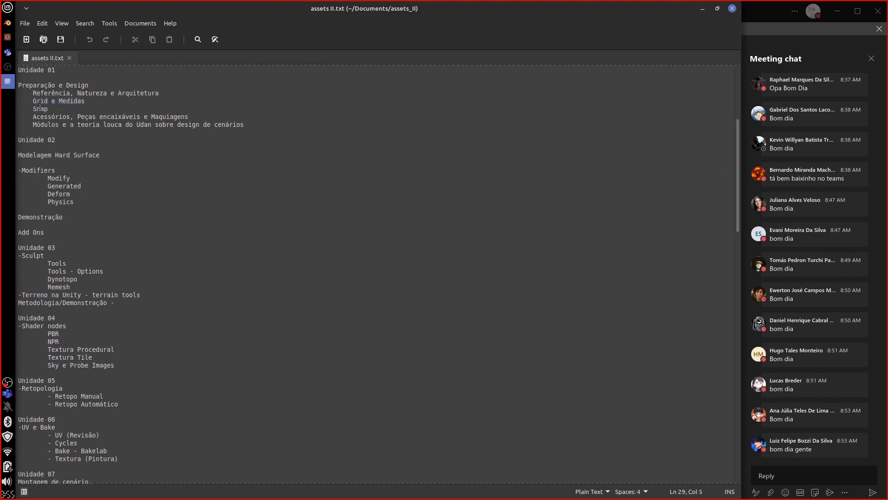
key("Home")
key("shift+Right")
key("shift+Right")
key("shift+Right")
key("shift+Right")
key("Left")
type("-")
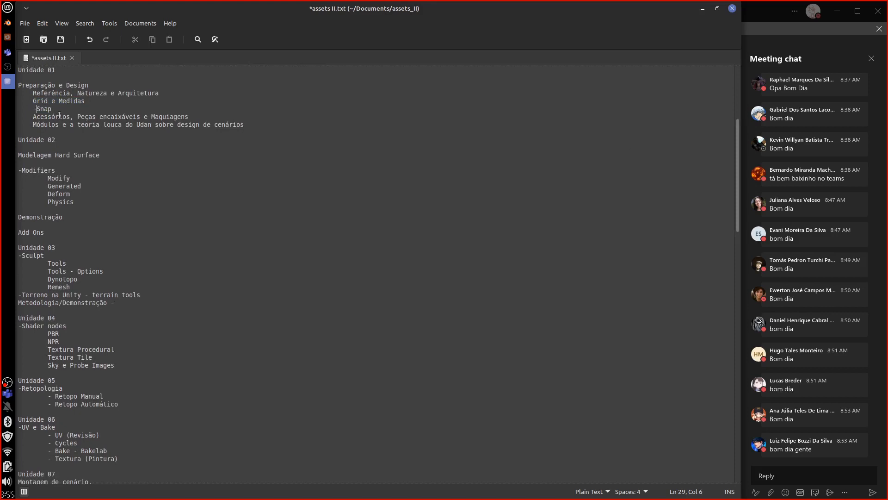
key("Up")
key("Home")
type("-")
key("BackSpace")
key("BackSpace")
left_click_drag(55, 110, 30, 102)
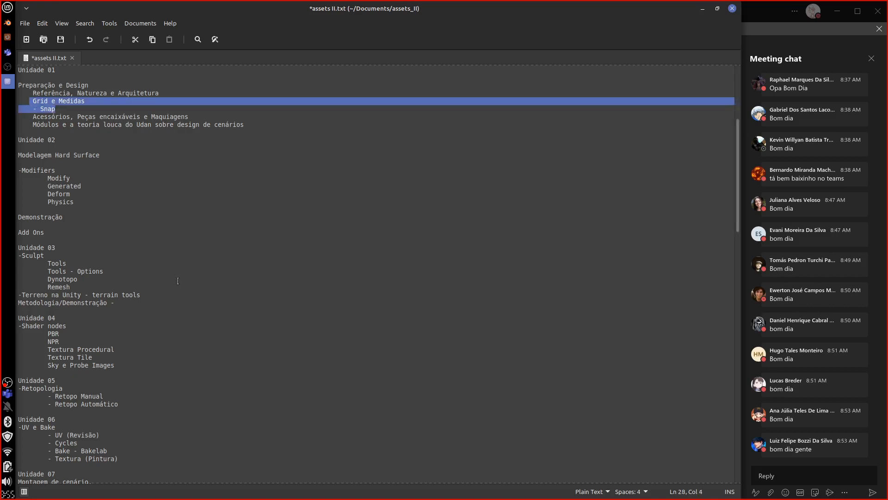
left_click(63, 110)
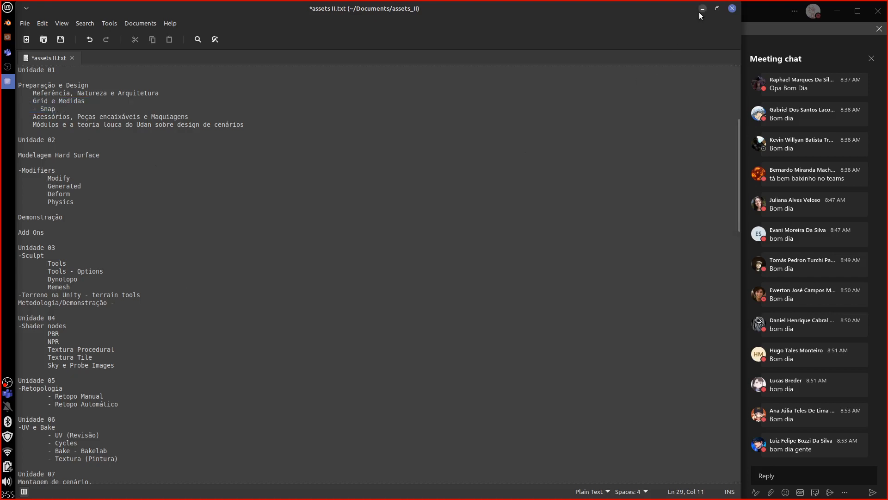
Switch to Blender and delete the default cube, camera and light from the scene
left_click(7, 22)
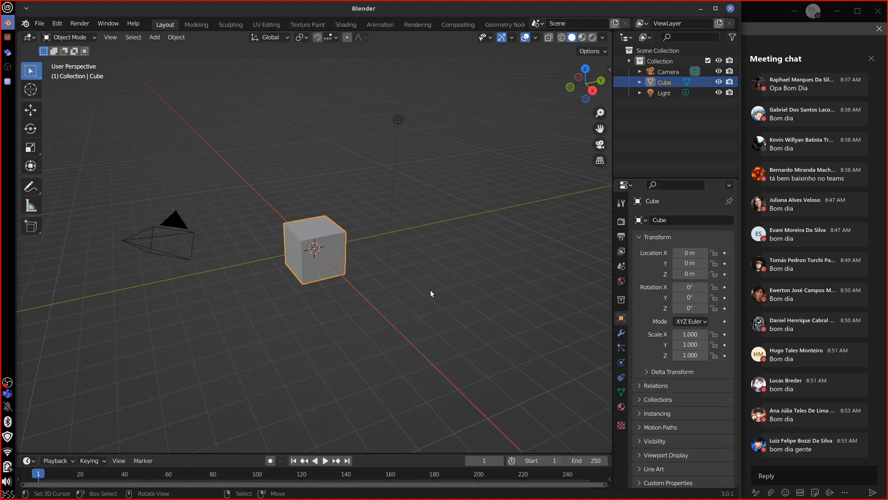
middle_click_drag(430, 293, 388, 312)
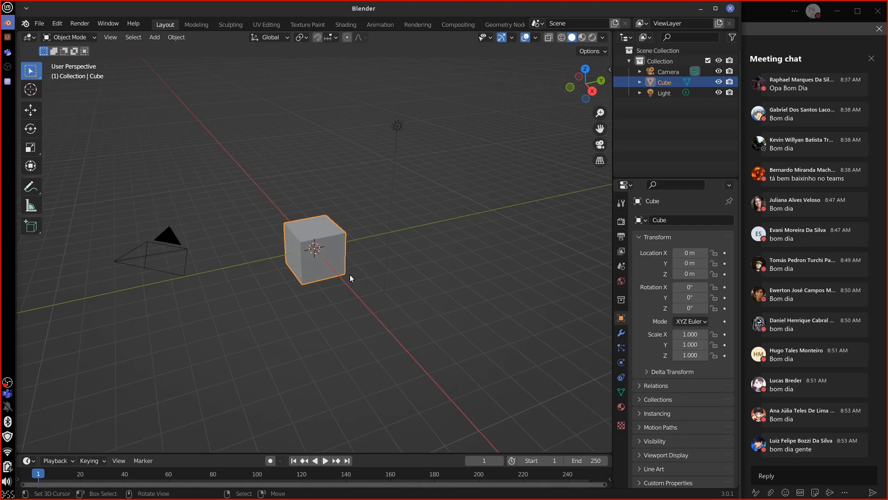
left_click(252, 239)
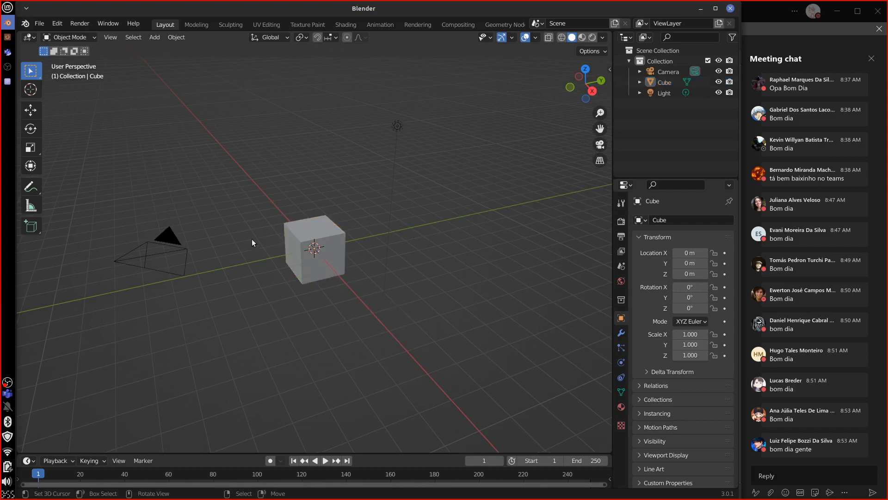
left_click(285, 232)
left_click(170, 246, "shift")
left_click(391, 125, "shift")
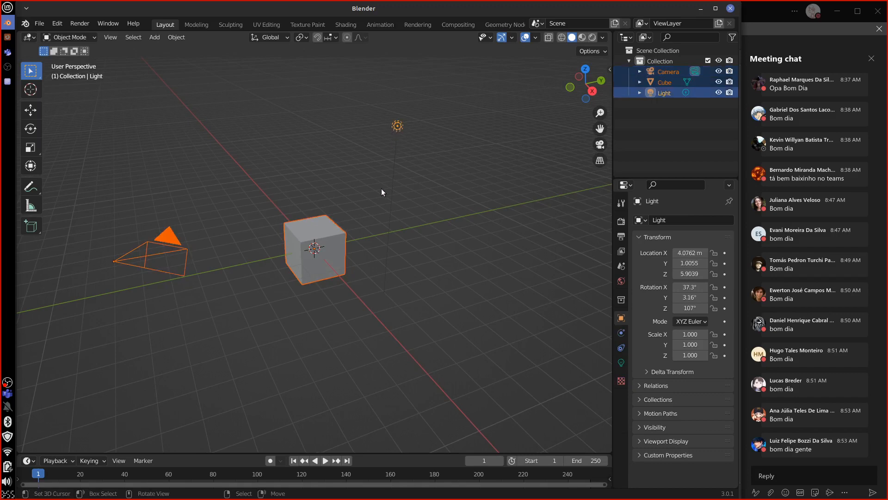
key("x")
left_click(379, 210)
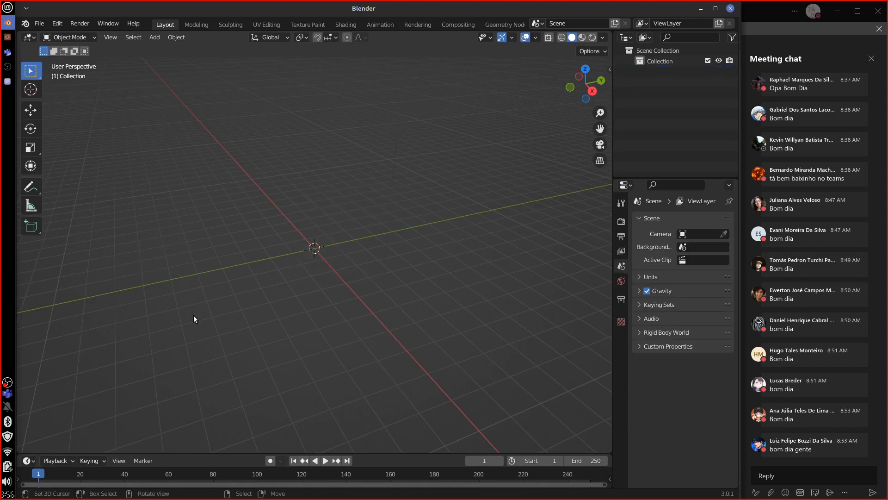
Draw annotation strokes circling the area around the world origin and tracing the floor grid, and erase them
mouse_move(296, 184)
left_mouse_down()
mouse_move(208, 198)
mouse_move(426, 217)
mouse_move(249, 172)
mouse_move(347, 131)
left_mouse_up()
left_click_drag(182, 142, 303, 121)
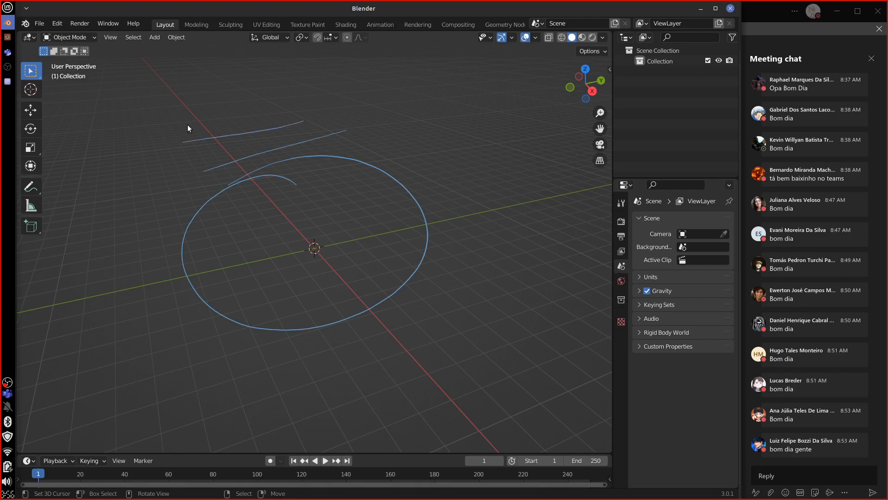
left_click_drag(178, 123, 276, 105)
left_click_drag(165, 95, 269, 81)
left_click_drag(159, 71, 253, 67)
mouse_move(323, 175)
left_mouse_down("ctrl")
mouse_move(204, 224)
mouse_move(259, 323)
mouse_move(426, 274)
mouse_move(439, 226)
mouse_move(337, 175)
mouse_move(235, 156)
mouse_move(196, 276)
mouse_move(305, 316)
mouse_move(412, 187)
mouse_move(294, 119)
mouse_move(177, 122)
mouse_move(278, 82)
mouse_move(186, 69)
mouse_move(243, 67)
left_mouse_up("ctrl")
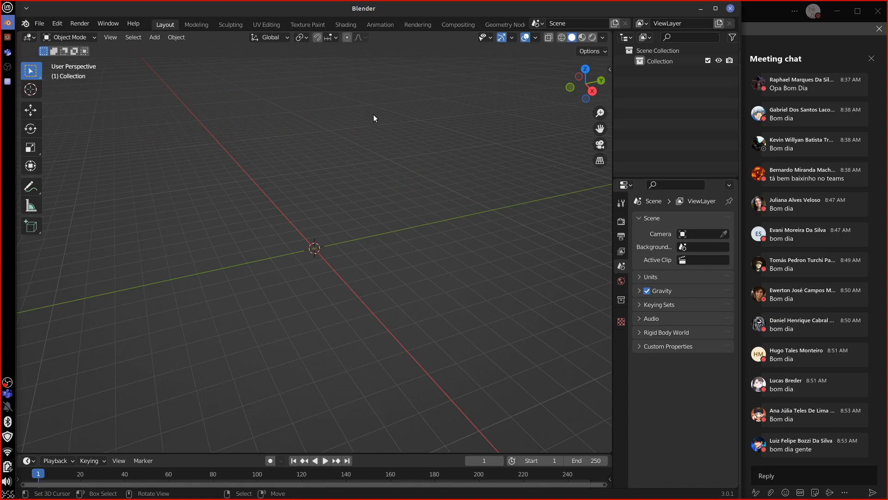
Handwrite the annotation "GRID" in the viewport and erase it
mouse_move(393, 159)
left_mouse_down()
mouse_move(399, 188)
mouse_move(429, 187)
left_mouse_up()
left_click_drag(426, 159, 436, 188)
left_click_drag(435, 156, 429, 191)
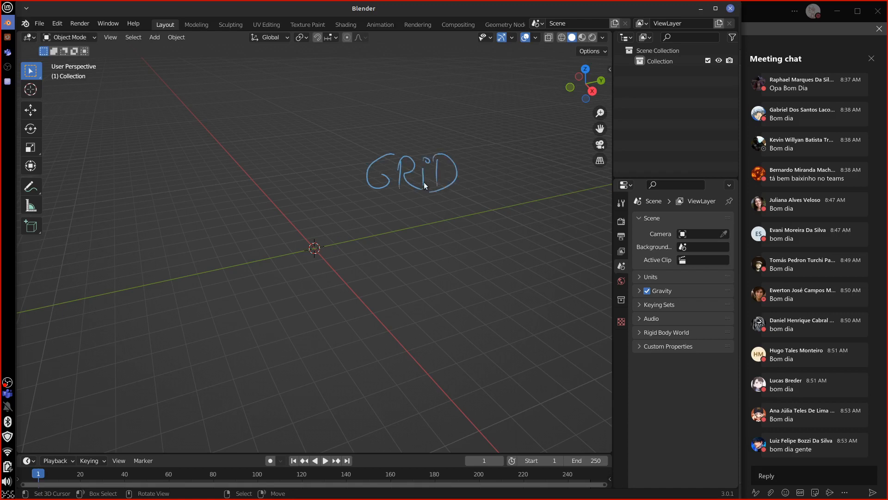
mouse_move(459, 162)
left_mouse_down("ctrl")
mouse_move(369, 172)
mouse_move(451, 176)
mouse_move(424, 183)
left_mouse_up("ctrl")
Annotate small grid cells beside the origin and the edges of a larger grid square, and erase the marks
middle_click_drag(464, 231, 485, 218)
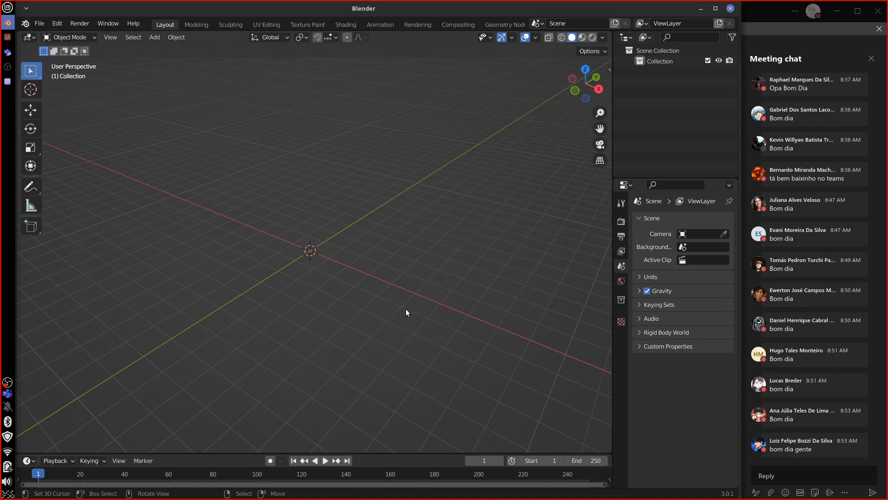
mouse_move(378, 306)
middle_mouse_down()
mouse_move(402, 299)
mouse_move(380, 297)
middle_mouse_up()
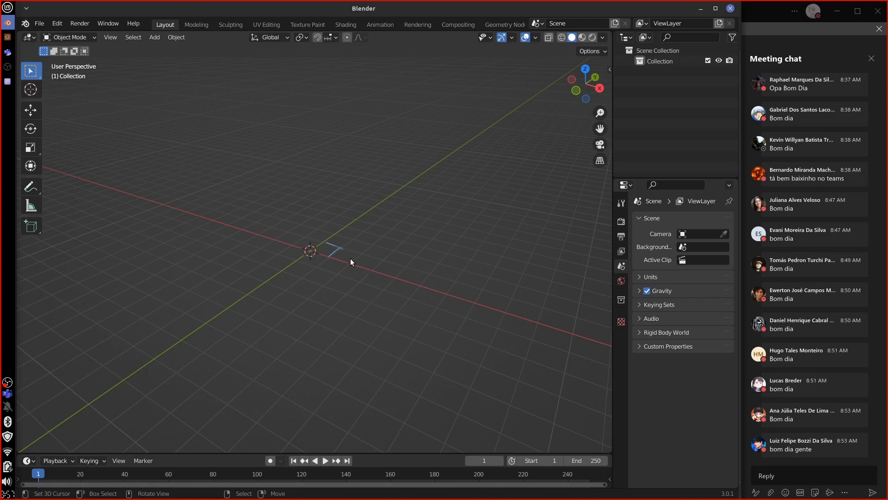
left_click_drag(350, 261, 369, 255)
mouse_move(157, 204)
left_mouse_down()
mouse_move(280, 158)
mouse_move(395, 186)
left_mouse_up()
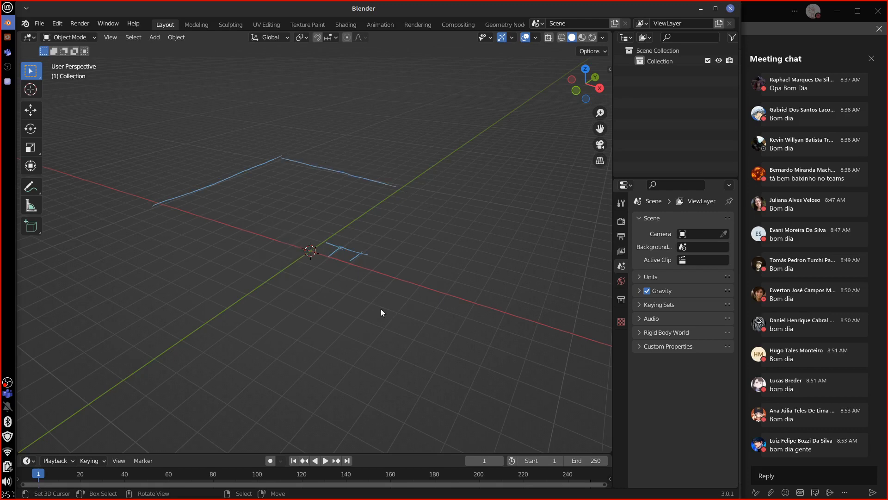
mouse_move(348, 261)
right_mouse_down()
mouse_move(383, 200)
mouse_move(325, 160)
mouse_move(238, 159)
mouse_move(144, 210)
mouse_move(335, 170)
right_mouse_up()
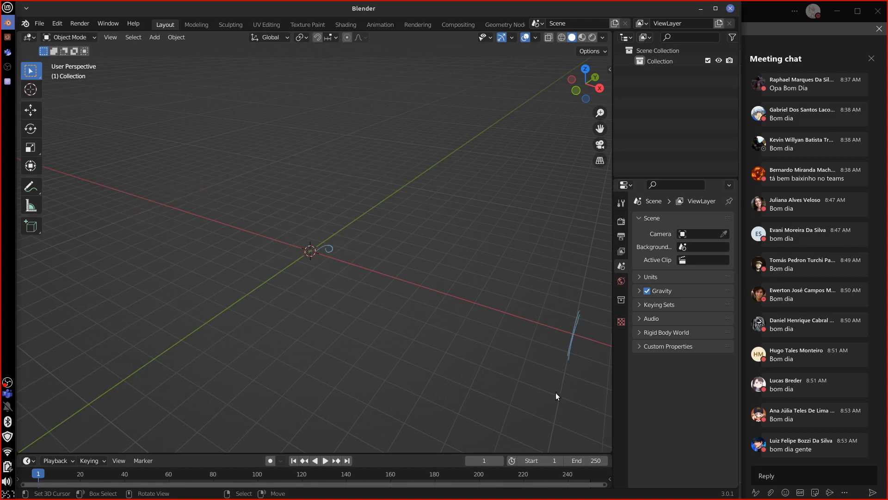
mouse_move(579, 315)
right_mouse_down()
mouse_move(573, 327)
mouse_move(319, 253)
mouse_move(338, 292)
right_mouse_up()
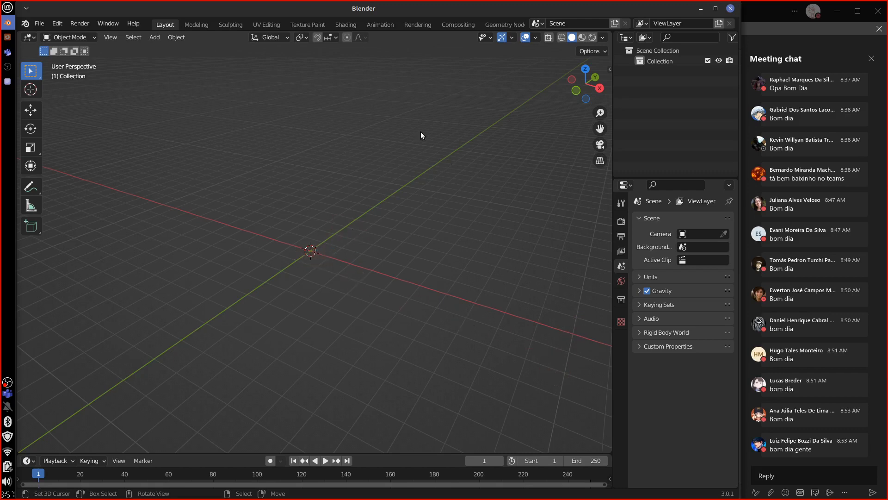
Hide the viewport overlays in the empty scene and show them again
left_click(528, 38)
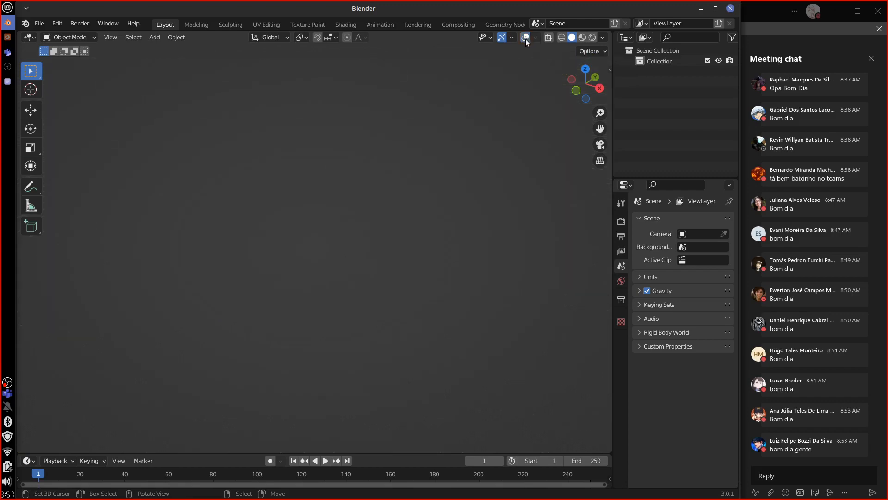
left_click(526, 39)
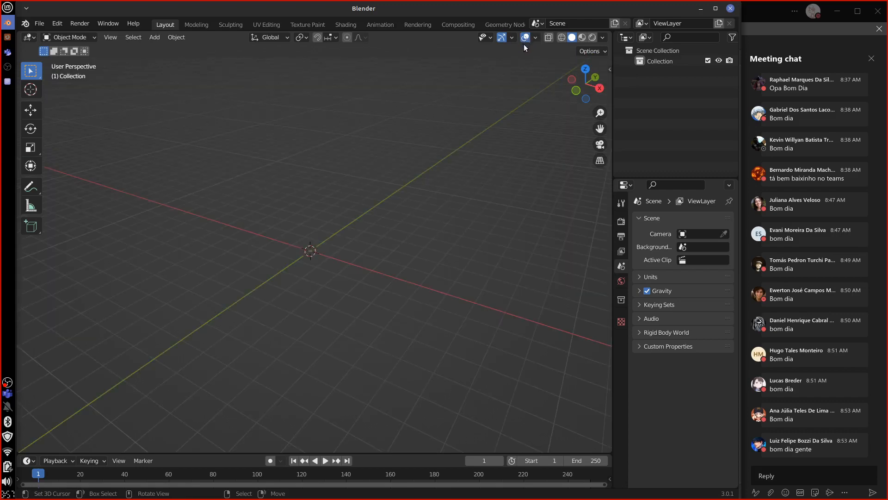
Add a cube mesh at the world origin
key("shift+a")
mouse_move(414, 258)
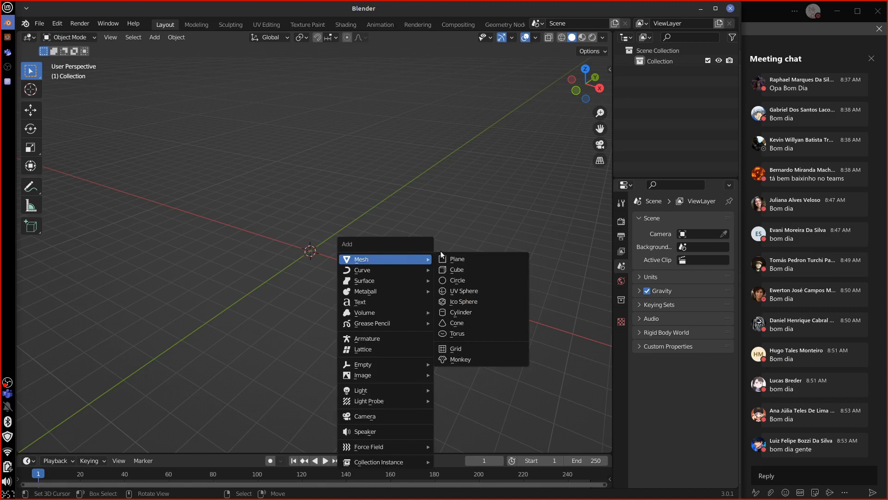
left_click(490, 271)
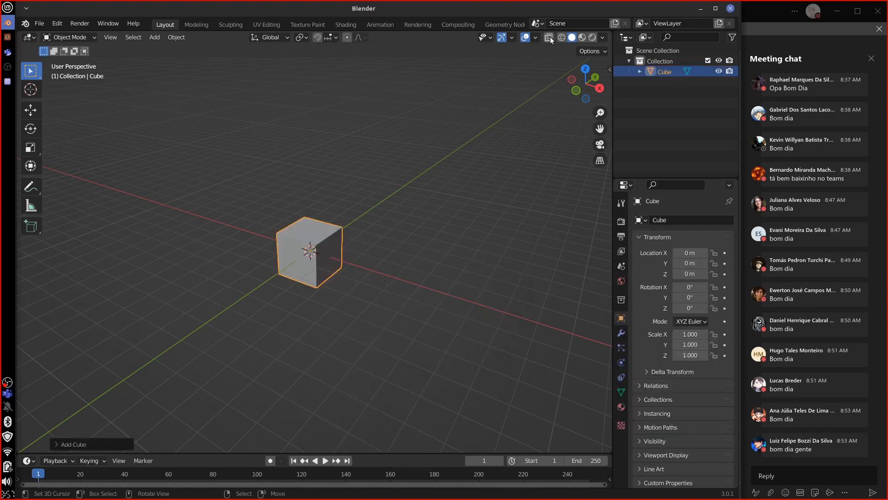
Turn the viewport overlays off and back on with the new cube selected
left_click(527, 38)
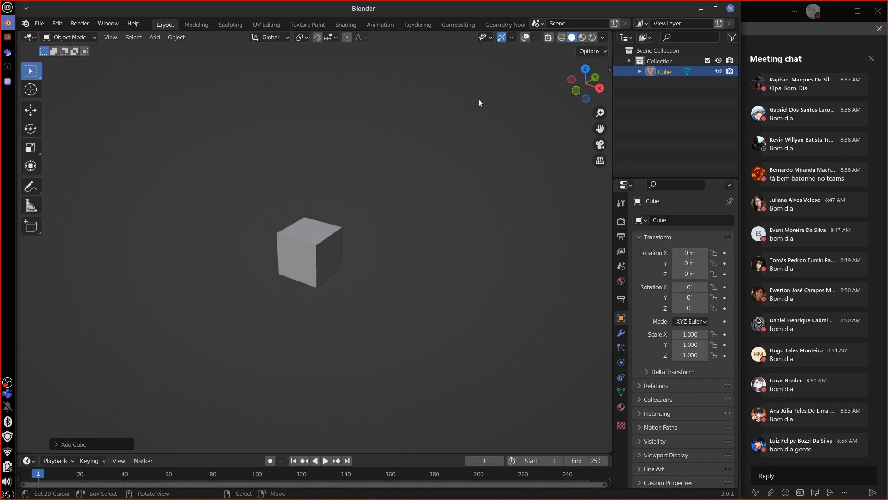
left_click(525, 38)
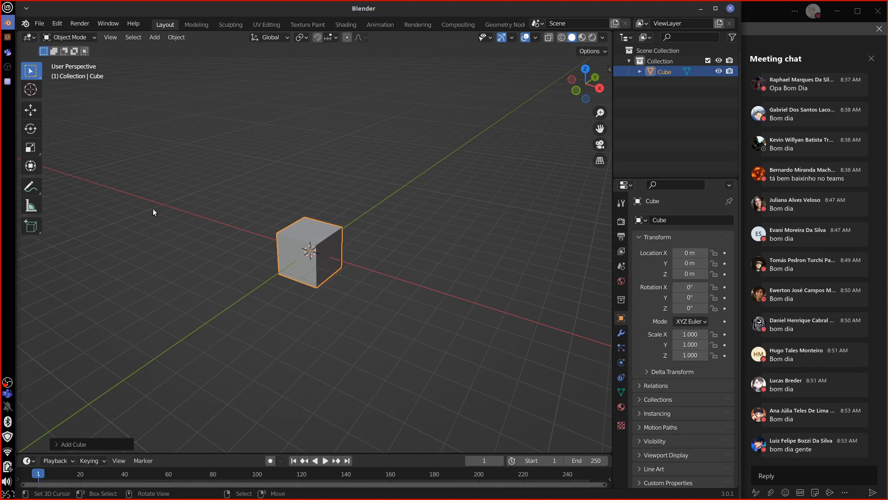
Toggle the Outline Selected overlay off and on repeatedly for the cube, leaving it enabled
left_click(536, 37)
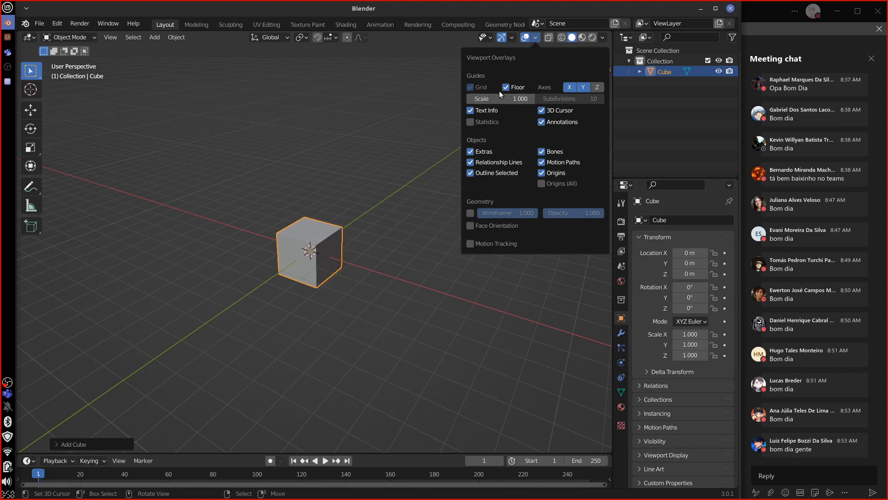
left_click(470, 173)
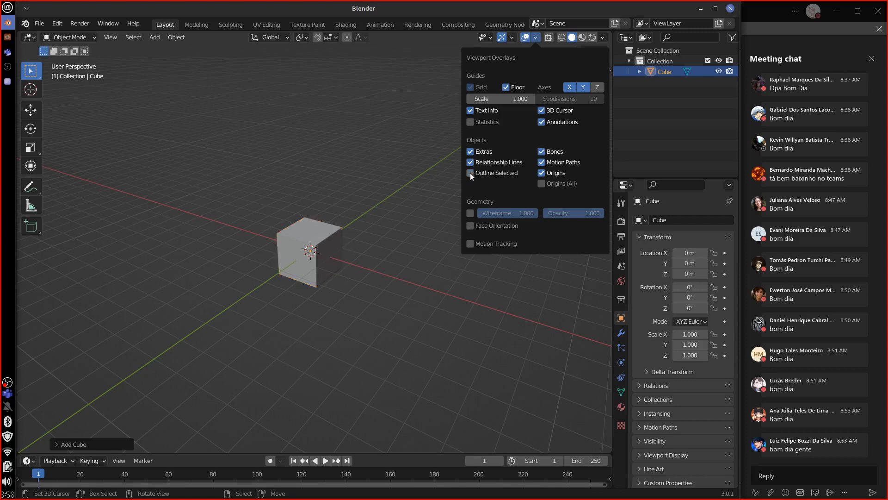
left_click(470, 173)
left_click(470, 173)
left_click(470, 173)
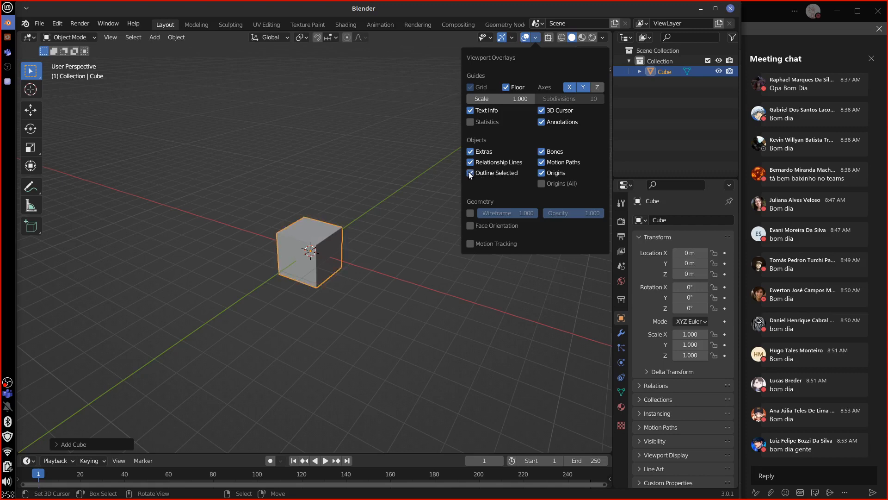
left_click(470, 174)
left_click(470, 173)
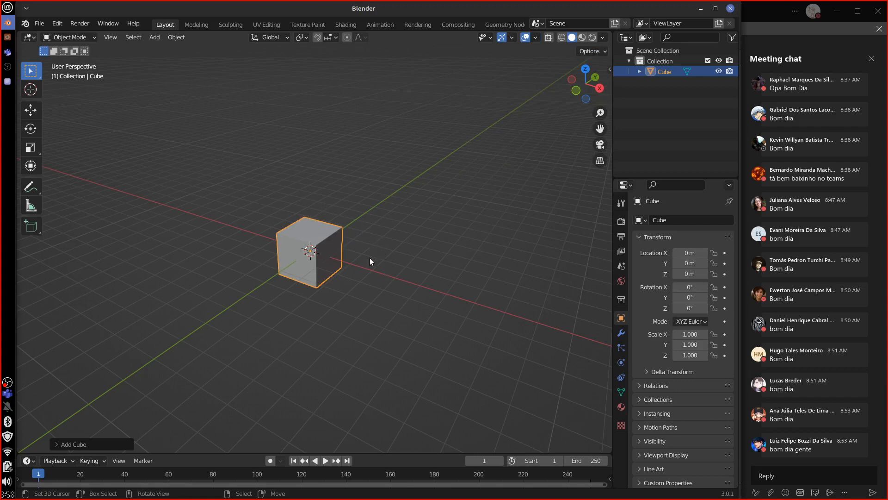
Place the 3D cursor behind the cube near the Y axis line, and toggle the Origins overlay off and back on
left_click(535, 38)
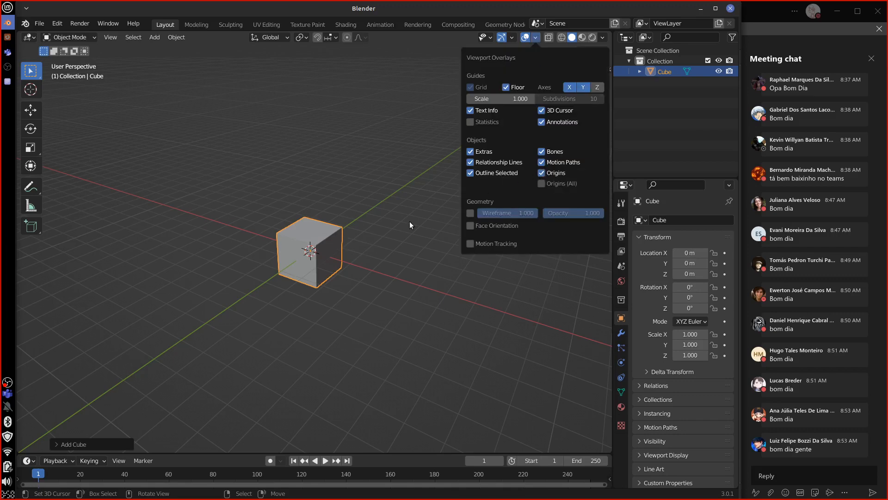
right_click(378, 211, "shift")
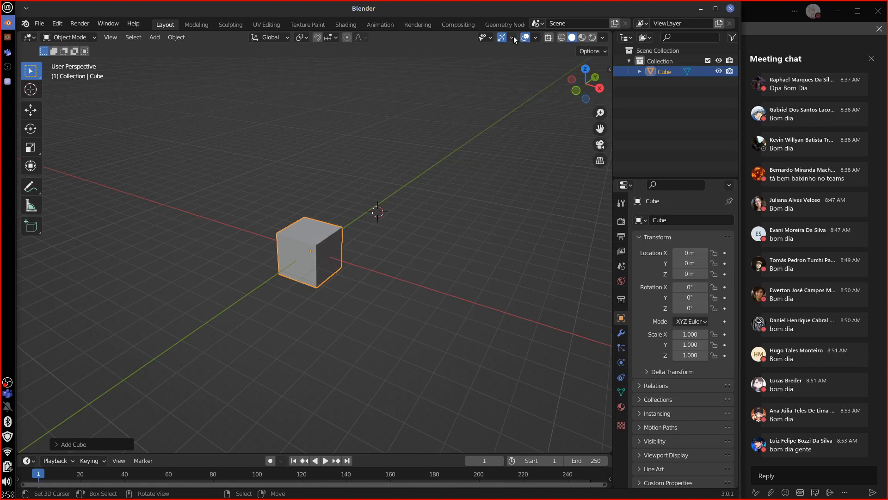
left_click(536, 37)
left_click(542, 172)
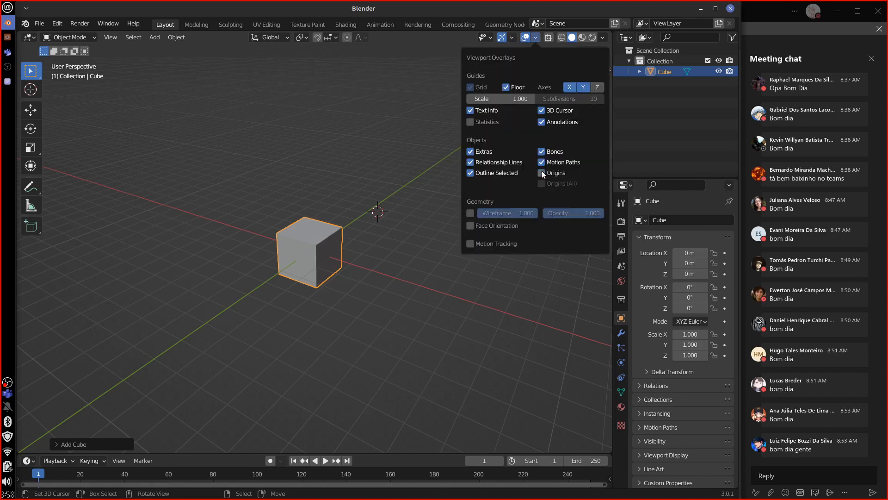
left_click(541, 172)
Enable the Wireframe overlay, compare the deselected cube's edges with its Edit Mode display, and disable the overlay again
left_click(470, 212)
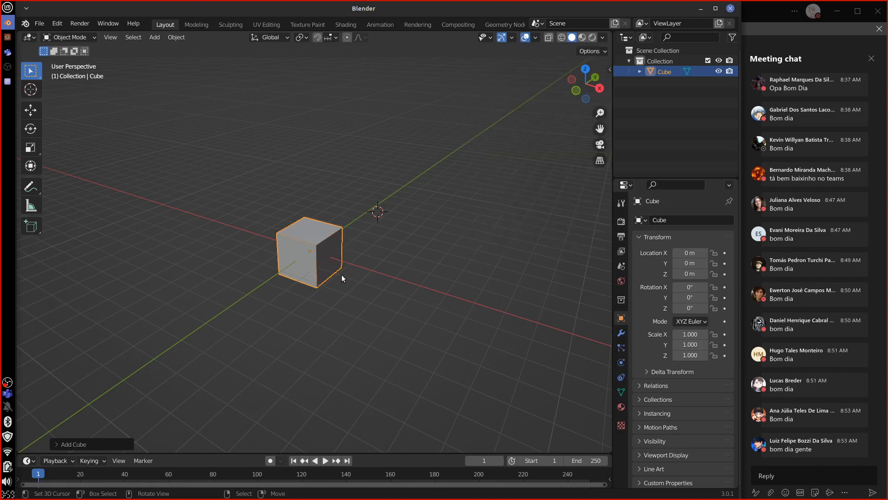
key("Tab")
scroll(343, 274, "up", 5)
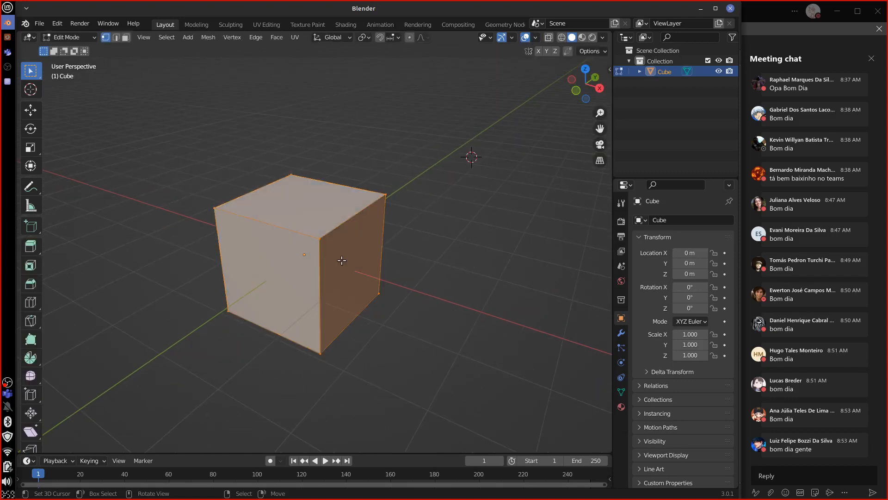
key("Tab")
key("alt+a")
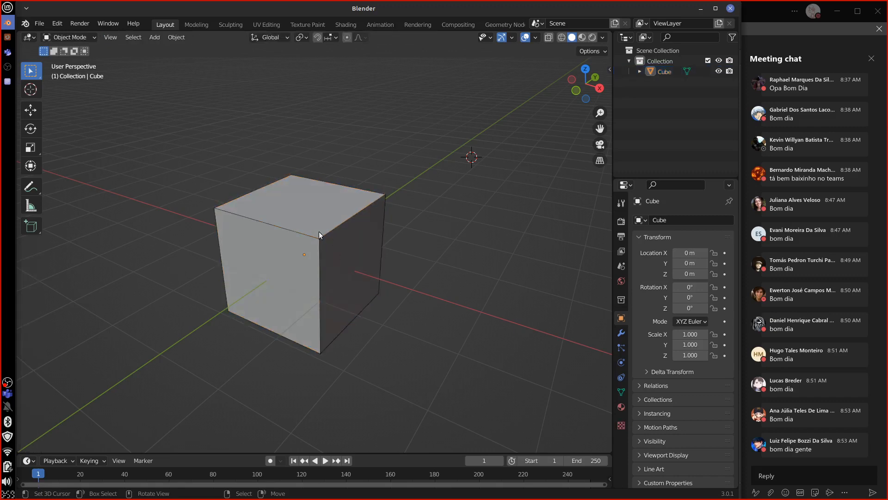
middle_click_drag(342, 241, 353, 304)
middle_click_drag(341, 223, 352, 264)
left_click(535, 37)
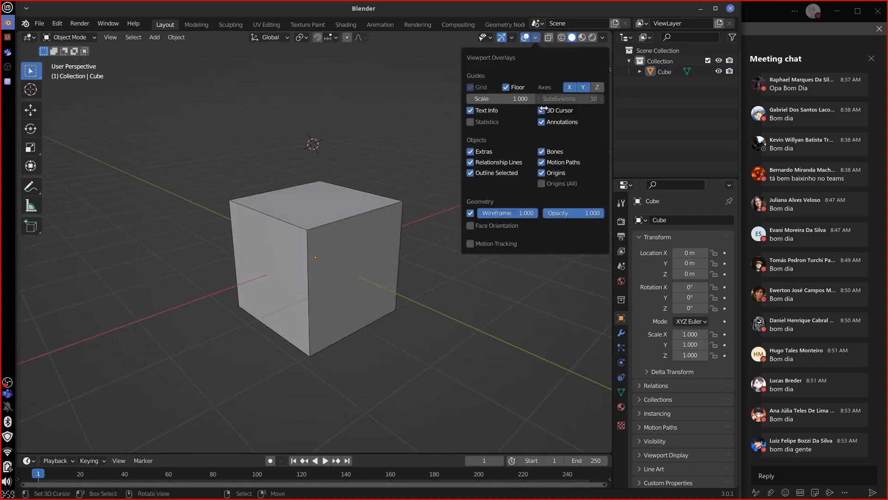
left_click(470, 213)
Enable the Face Orientation overlay and flip the normals of the cube's front face in Edit Mode, returning to Object Mode
left_click(471, 225)
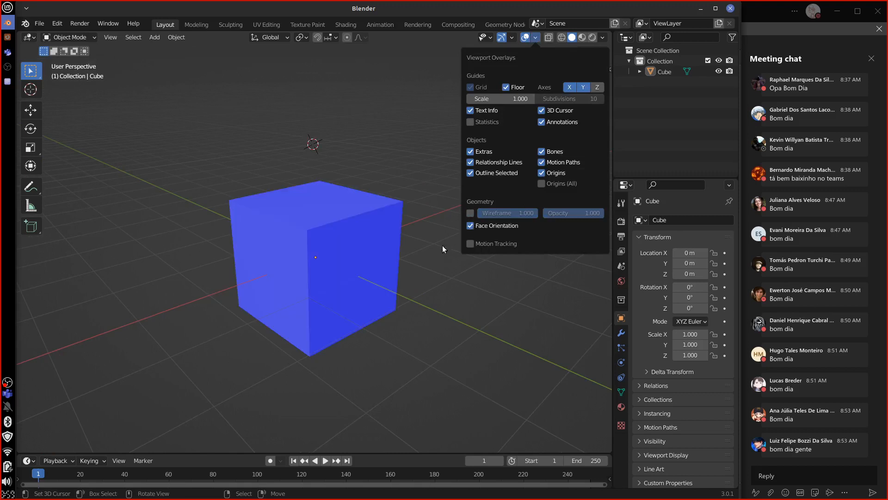
middle_click_drag(444, 249, 340, 302)
left_click(340, 284)
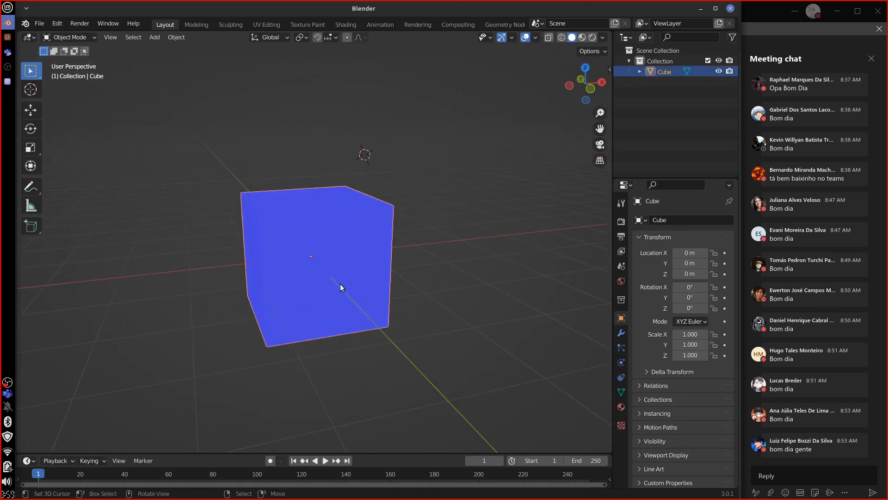
key("Tab")
left_click(340, 279)
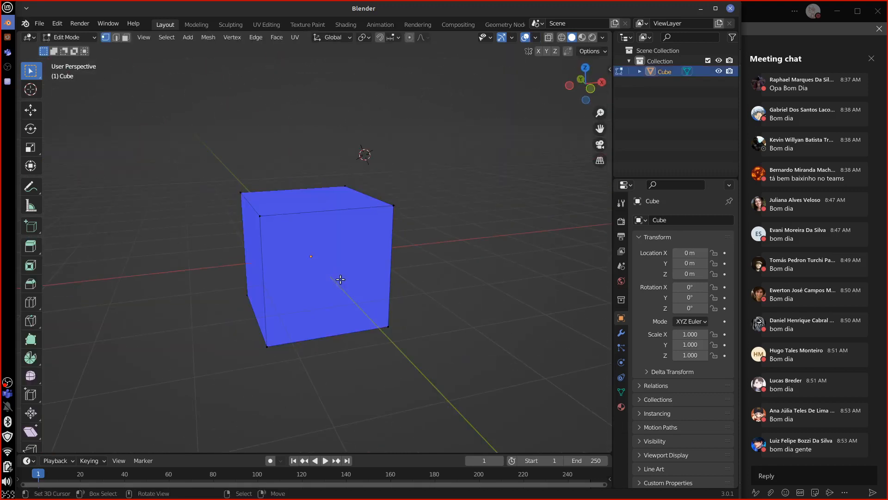
left_click(126, 37)
left_click(332, 278)
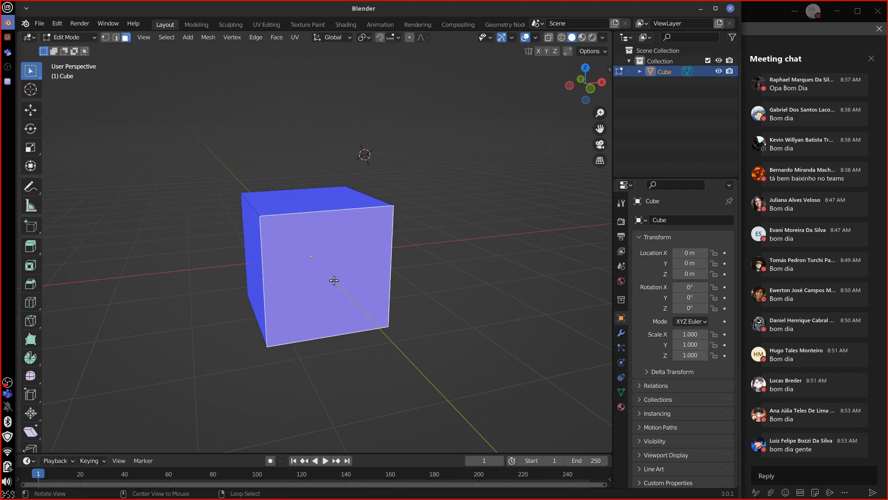
key("alt+n")
left_click(331, 280)
key("Tab")
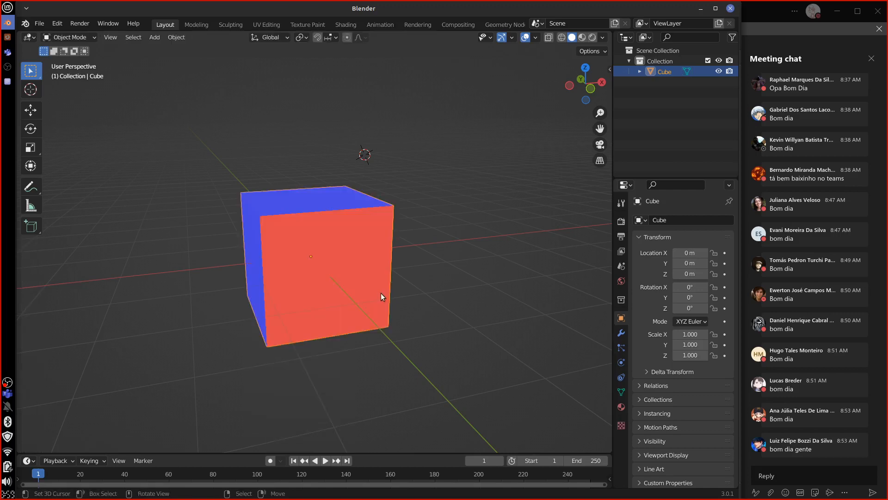
Inspect the cube's face orientation colours from several angles and disable the Face Orientation overlay
mouse_move(365, 281)
middle_mouse_down()
mouse_move(365, 265)
mouse_move(392, 276)
mouse_move(374, 266)
middle_mouse_up()
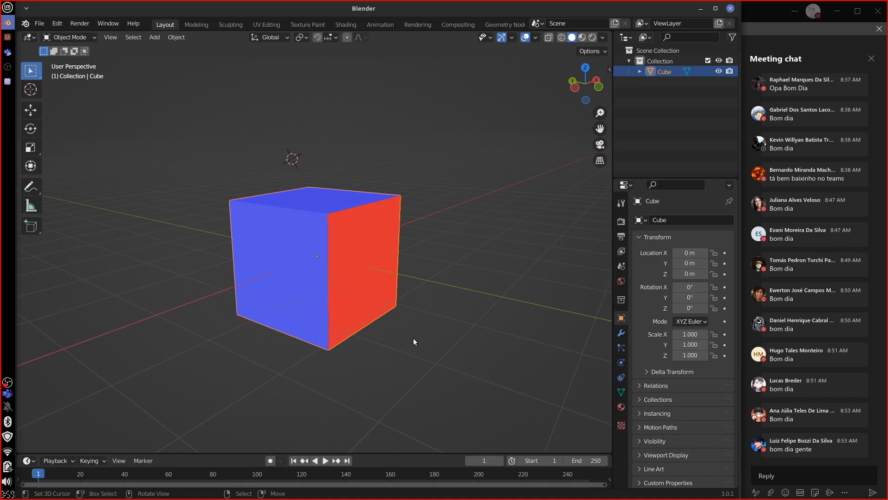
middle_click_drag(413, 338, 378, 323)
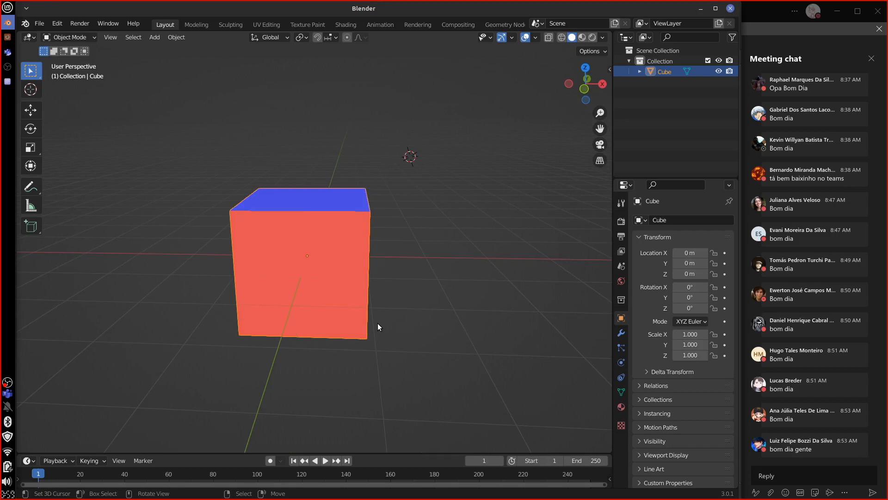
middle_click_drag(440, 317, 425, 340)
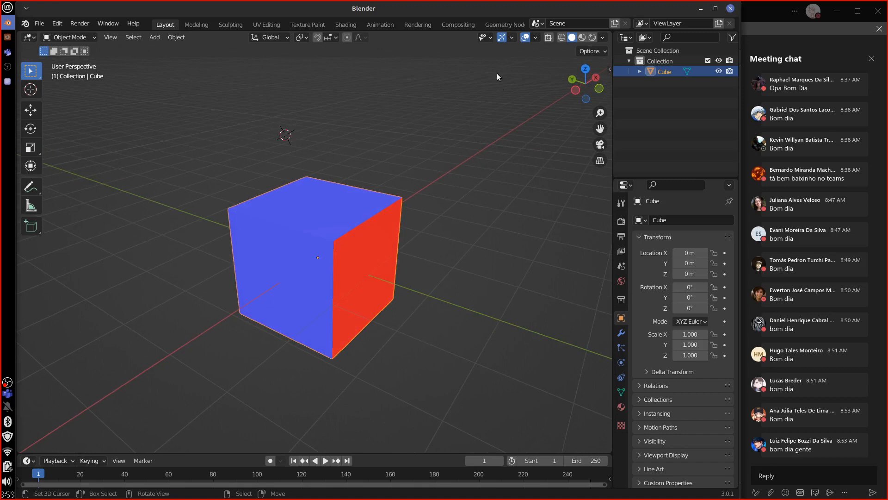
left_click(536, 37)
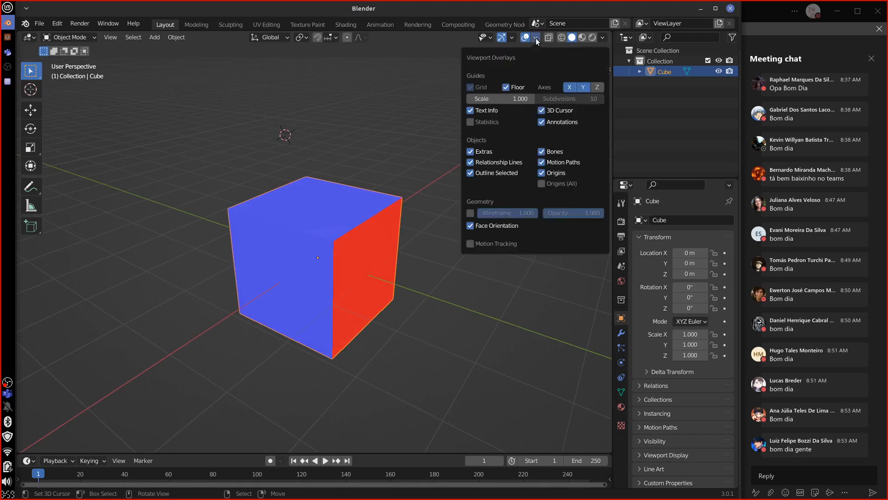
left_click(471, 225)
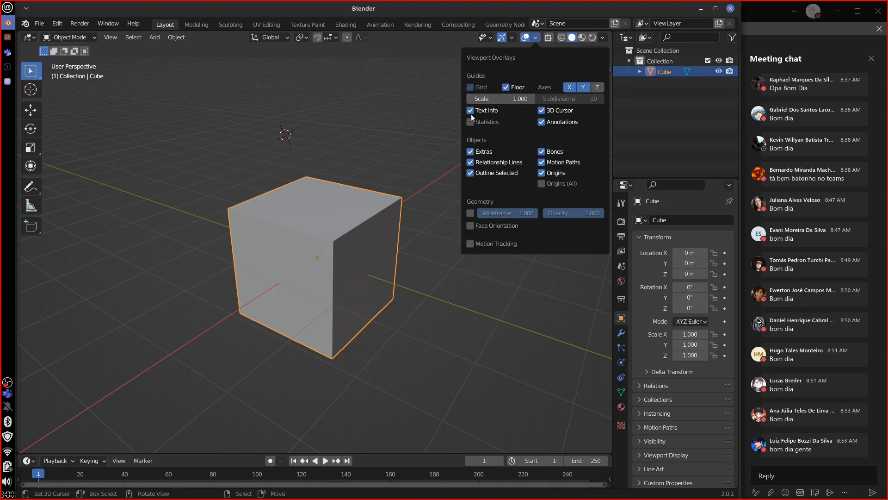
Switch the viewport to front orthographic view and toggle the Grid overlay off and on repeatedly, leaving it enabled
left_click(469, 87)
left_click(471, 87)
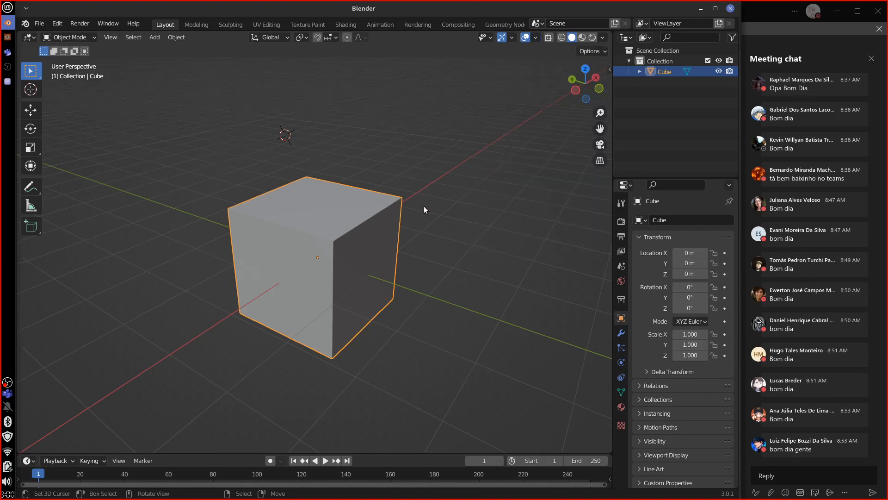
key("KP_1")
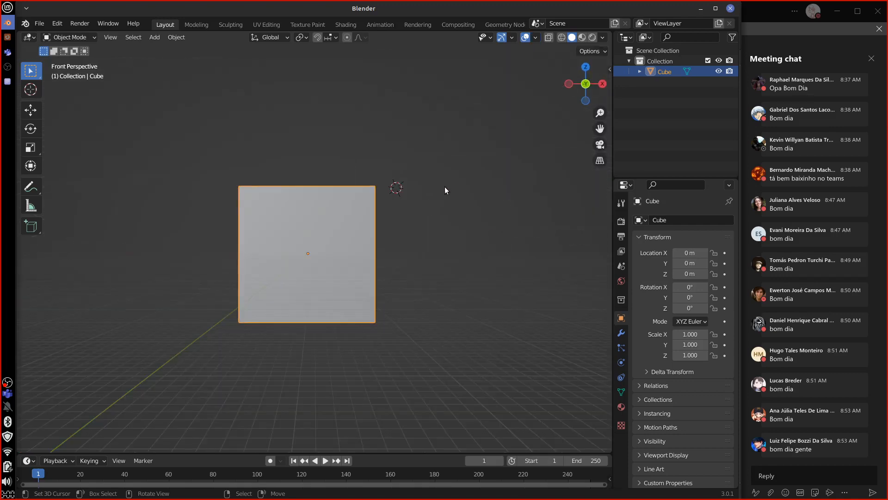
key("KP_5")
left_click(536, 37)
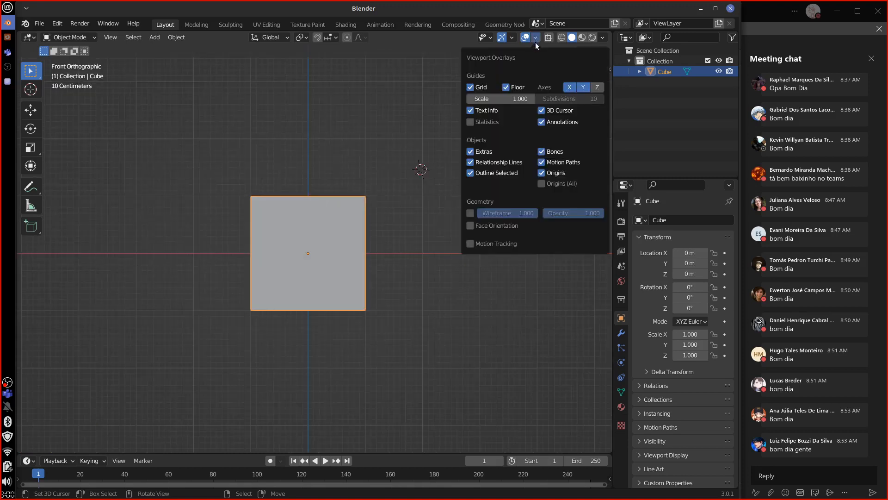
left_click(471, 88)
left_click(470, 88)
left_click(470, 88)
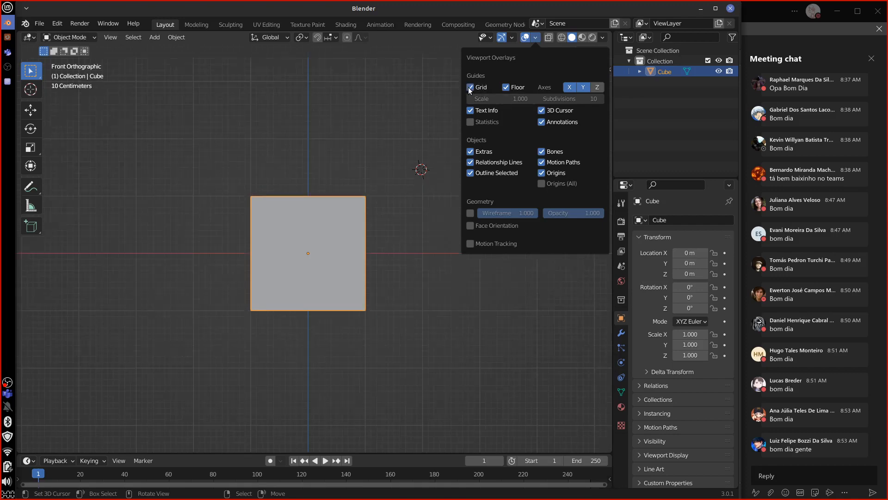
left_click(470, 87)
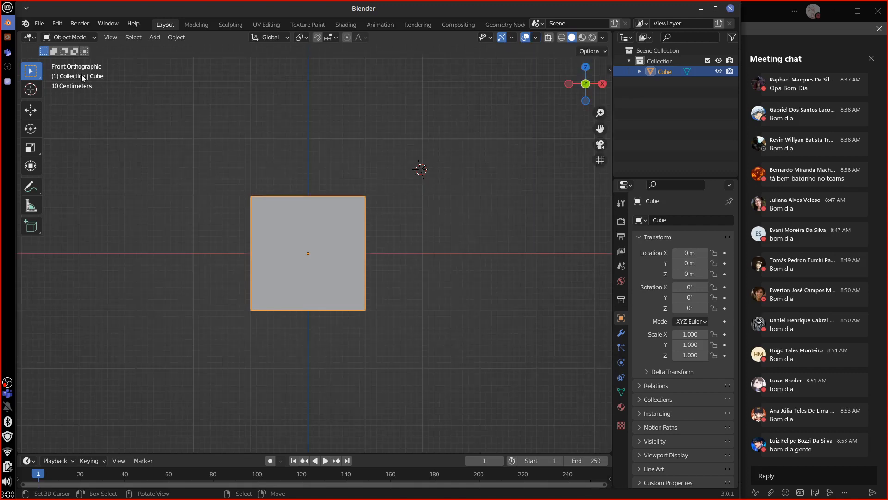
Mark up the view-name label and the grid area with annotation strokes, and erase them
left_click_drag(52, 69, 103, 68)
mouse_move(294, 108)
left_mouse_down()
mouse_move(202, 182)
mouse_move(458, 210)
mouse_move(189, 287)
left_mouse_up()
mouse_move(433, 313)
right_mouse_down()
mouse_move(287, 101)
mouse_move(353, 380)
mouse_move(315, 369)
mouse_move(221, 169)
mouse_move(190, 272)
right_mouse_up()
mouse_move(207, 96)
left_mouse_down()
mouse_move(276, 79)
mouse_move(232, 193)
left_mouse_up()
mouse_move(276, 99)
right_mouse_down()
mouse_move(210, 217)
mouse_move(171, 156)
mouse_move(211, 75)
right_mouse_up()
right_click_drag(74, 74, 250, 90)
Toggle the Grid overlay off and on twice in the front orthographic view, leaving it enabled
left_click(535, 38)
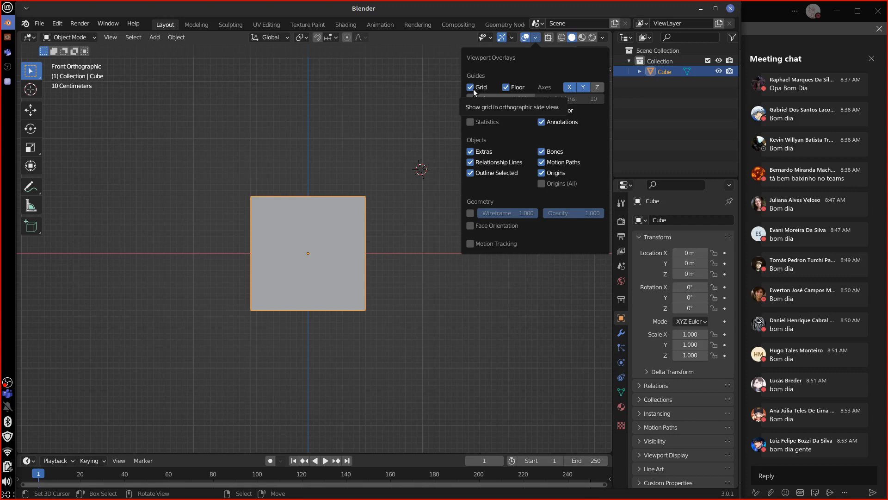
left_click(471, 87)
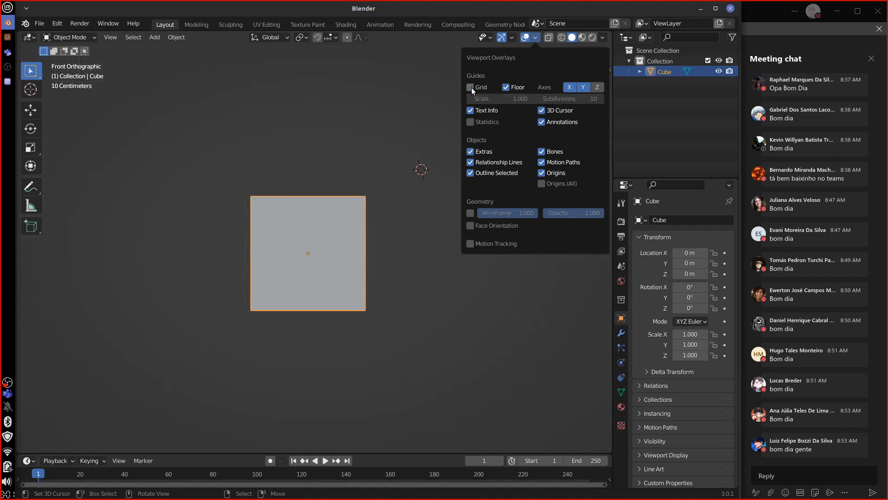
left_click(470, 87)
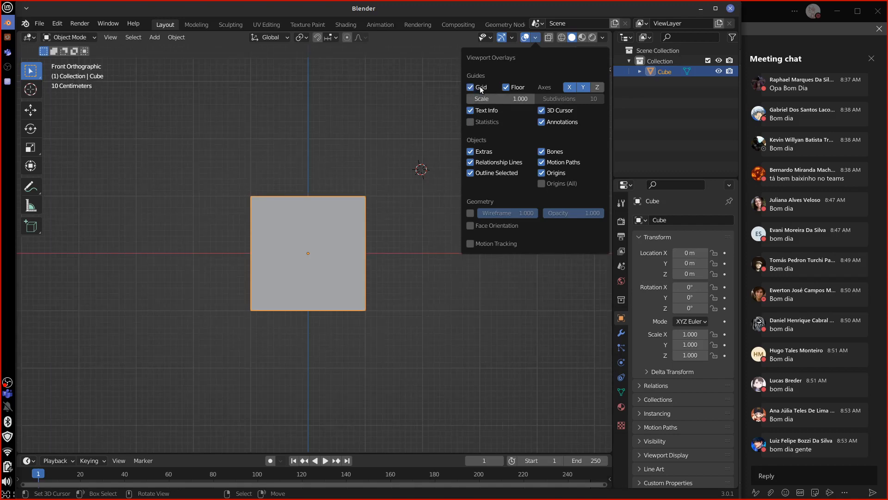
left_click(471, 87)
left_click(471, 87)
Orbit out of the front view and check the Grid overlay option in the angled orthographic view
middle_click_drag(501, 196, 481, 236)
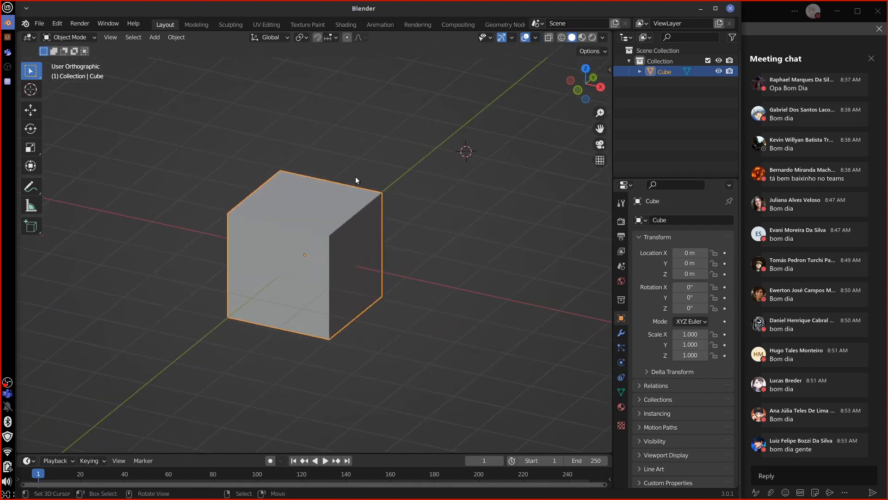
left_click(535, 38)
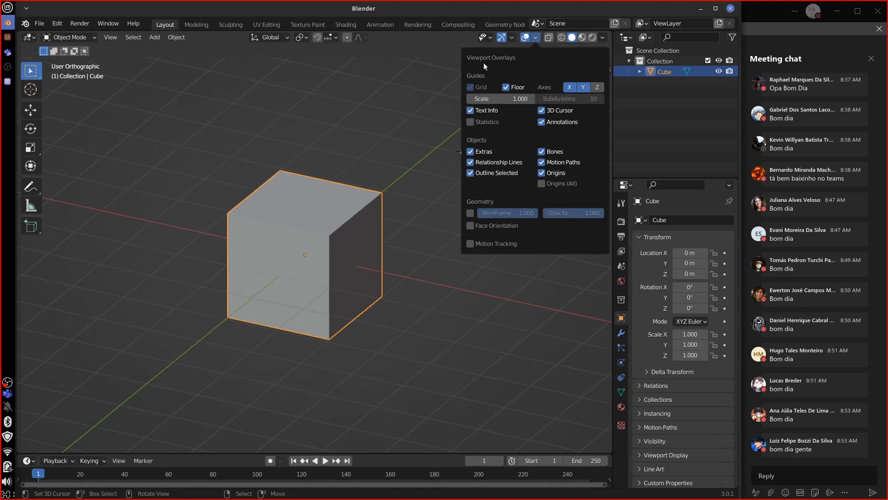
middle_click_drag(279, 263, 378, 259)
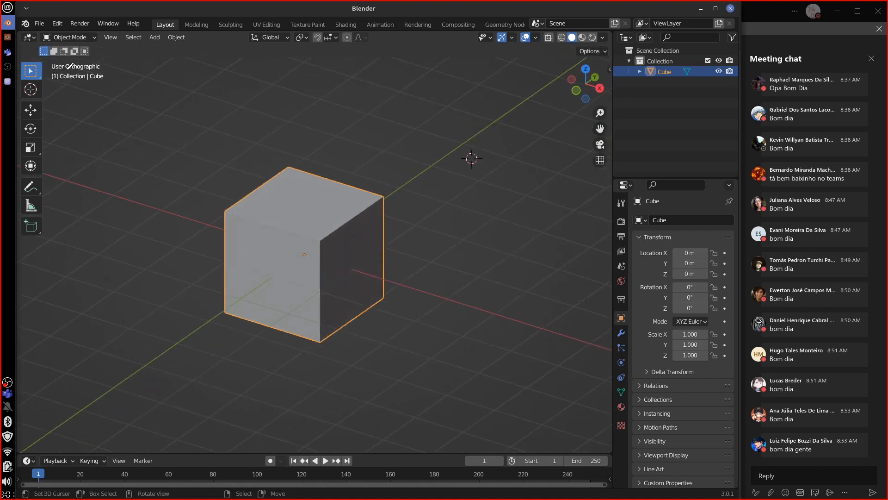
Underline the view-name label with an annotation stroke and switch the viewport to perspective
key("d")
left_click_drag(65, 69, 100, 70)
key("KP_5")
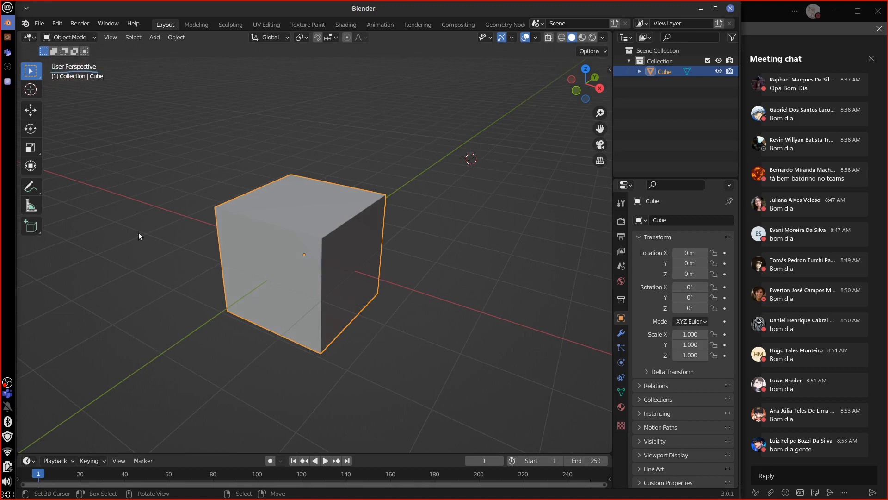
Toggle the Floor overlay off and on twice in the perspective view, leaving it enabled
left_click(535, 37)
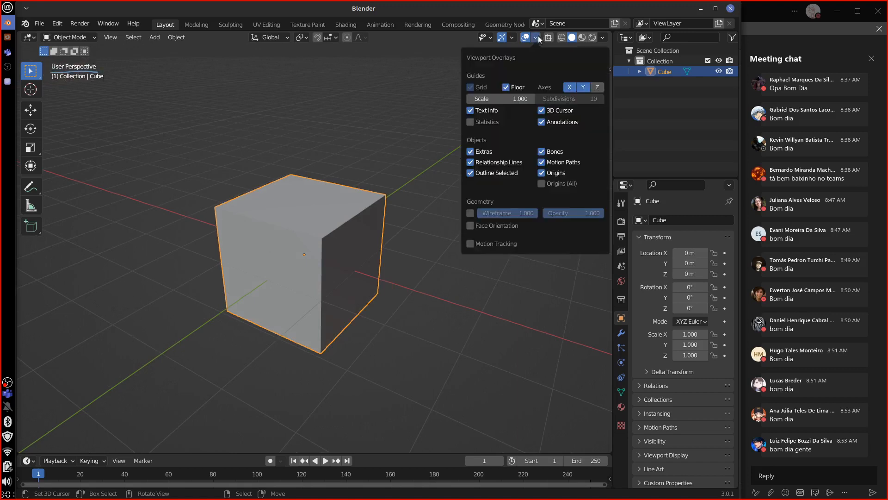
left_click(506, 87)
left_click(506, 87)
left_click(507, 87)
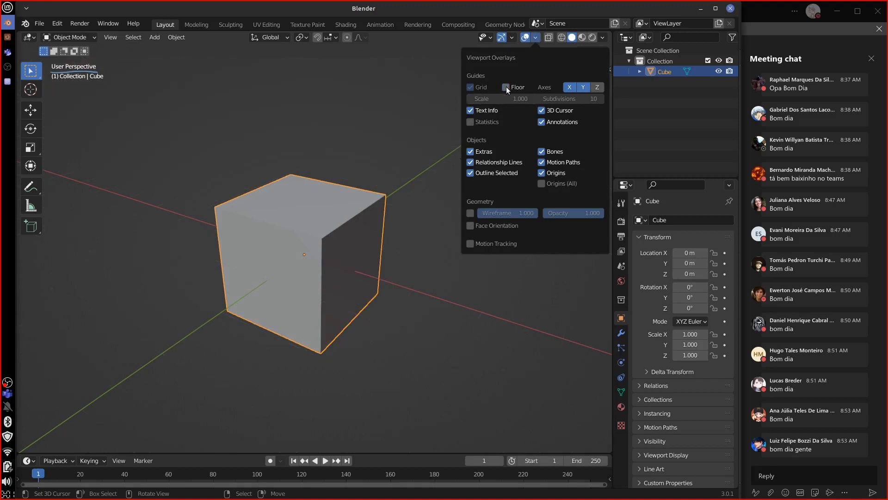
left_click(506, 87)
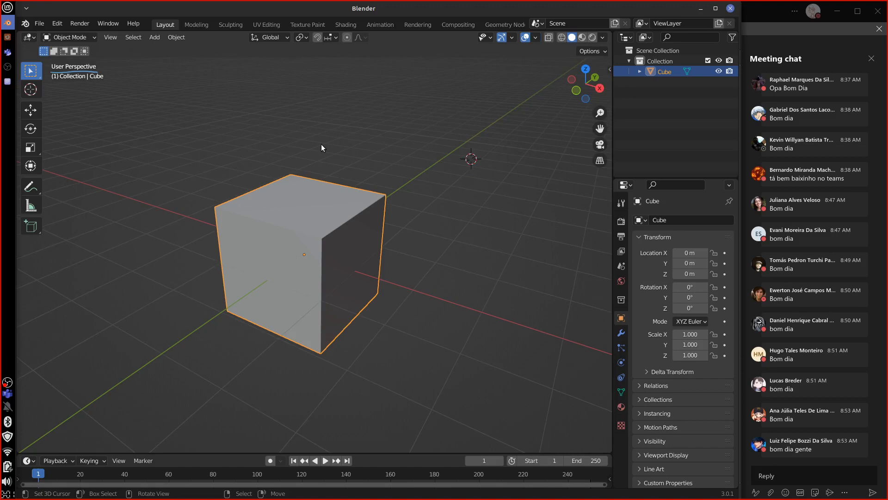
Disable the Floor overlay and the X and Y axis lines
left_click(536, 38)
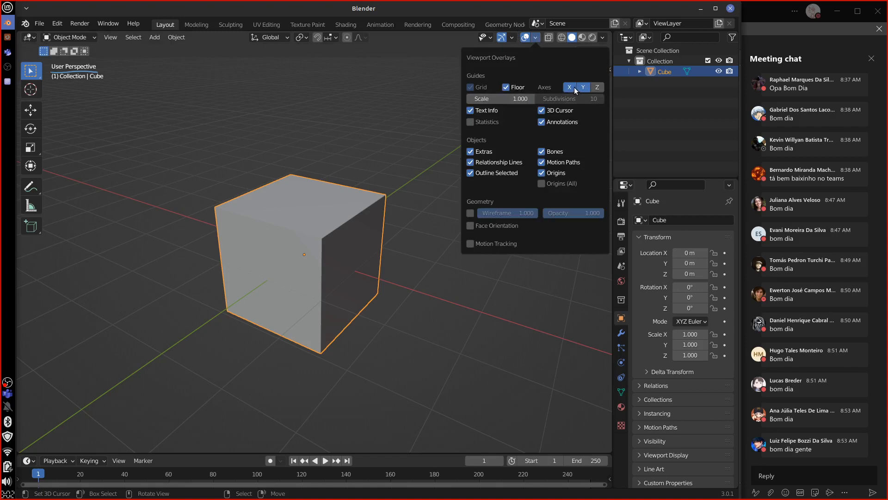
left_click(507, 88)
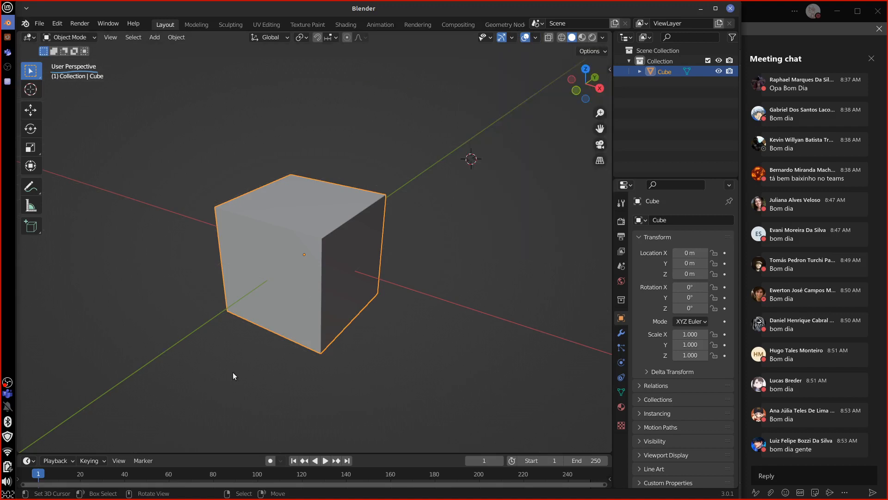
left_click(535, 37)
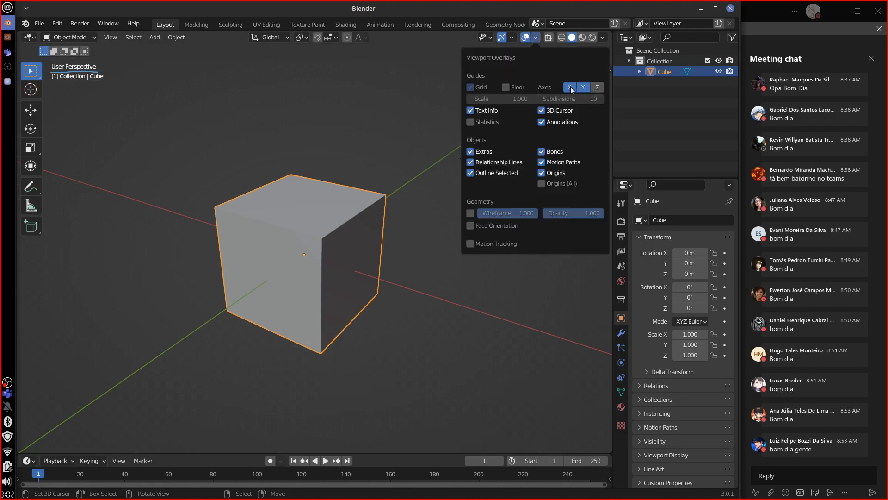
left_click(572, 88)
left_click(585, 89)
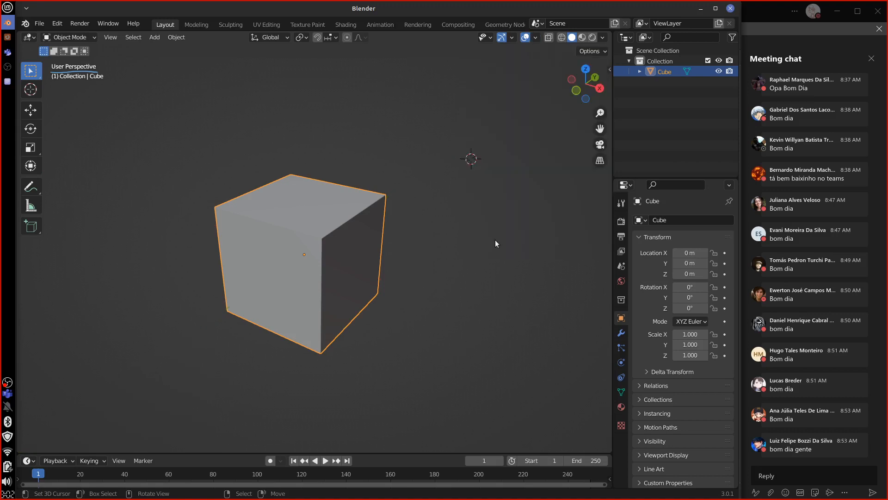
Re-enable the Floor overlay and show the X, Y and Z axis lines
left_click(535, 37)
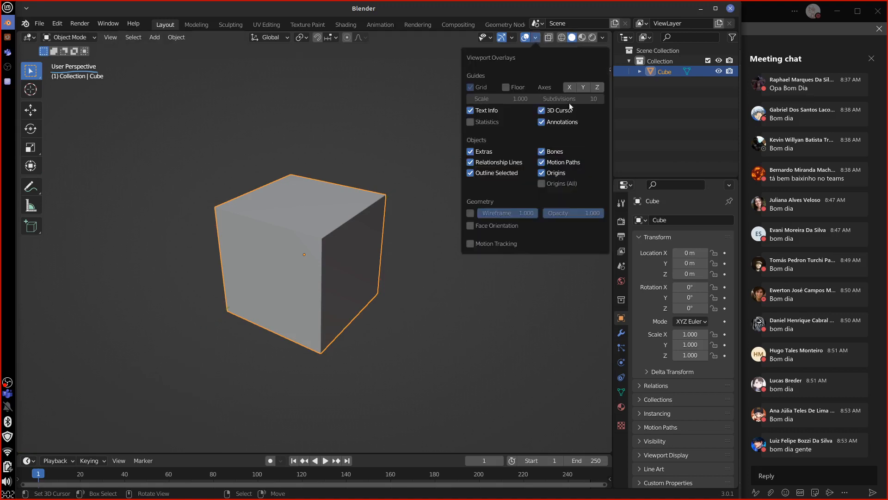
left_click(506, 87)
left_click(568, 88)
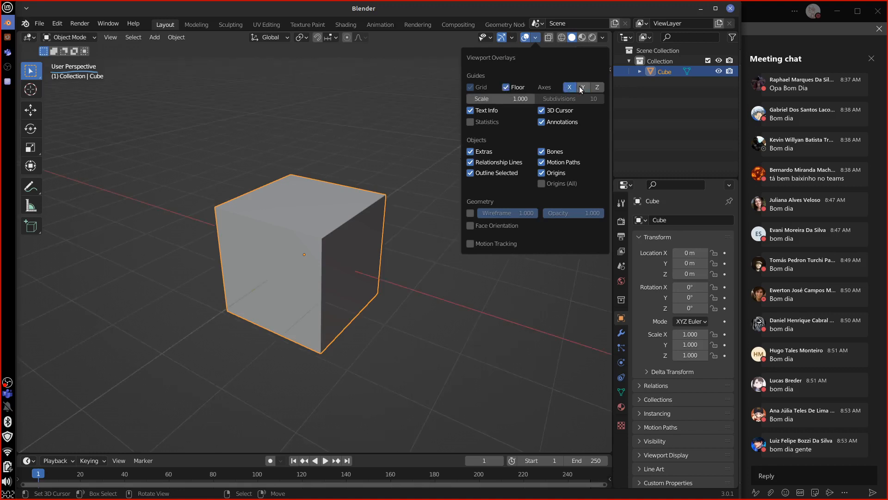
left_click(582, 87)
left_click(596, 88)
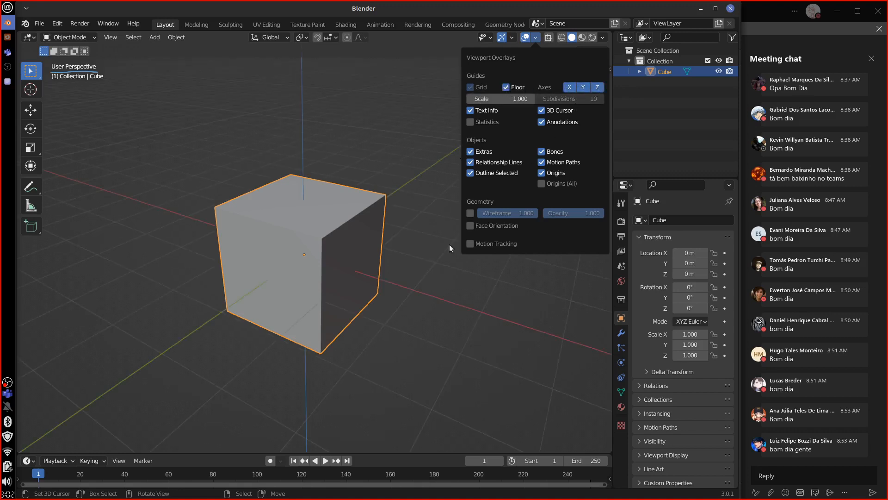
Annotate the cube's origin with a circle and an arrow to a handwritten 0.000, and erase the strokes
middle_click_drag(388, 297, 360, 276)
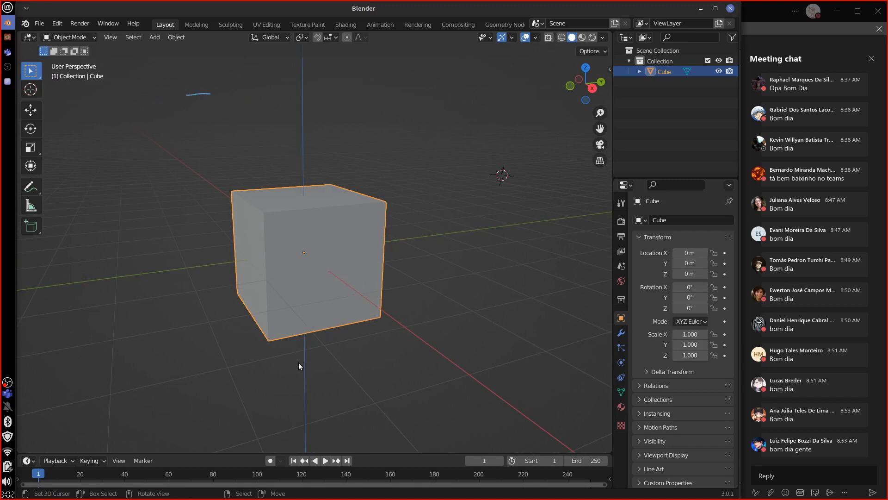
mouse_move(310, 238)
left_mouse_down()
mouse_move(315, 263)
mouse_move(423, 252)
left_mouse_up()
mouse_move(513, 243)
left_mouse_down()
mouse_move(508, 254)
mouse_move(537, 244)
left_mouse_up()
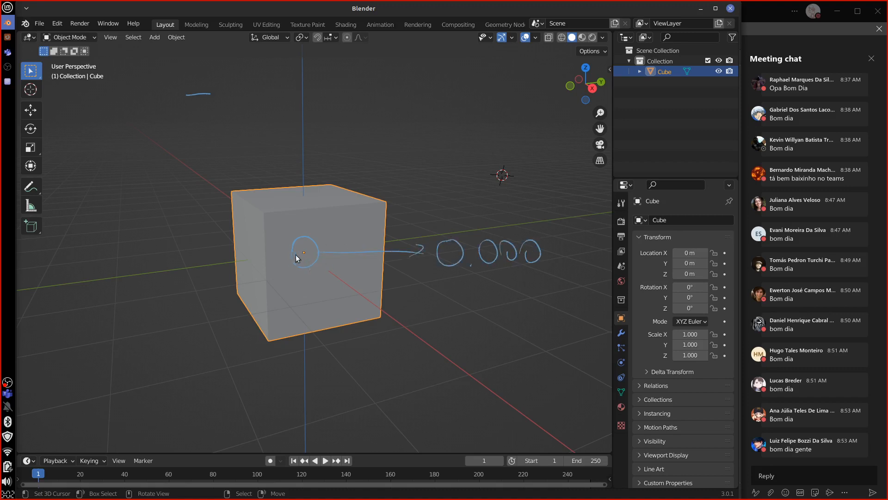
mouse_move(296, 254)
right_mouse_down()
mouse_move(374, 235)
mouse_move(386, 259)
mouse_move(405, 260)
mouse_move(535, 234)
mouse_move(311, 246)
mouse_move(188, 110)
right_mouse_up()
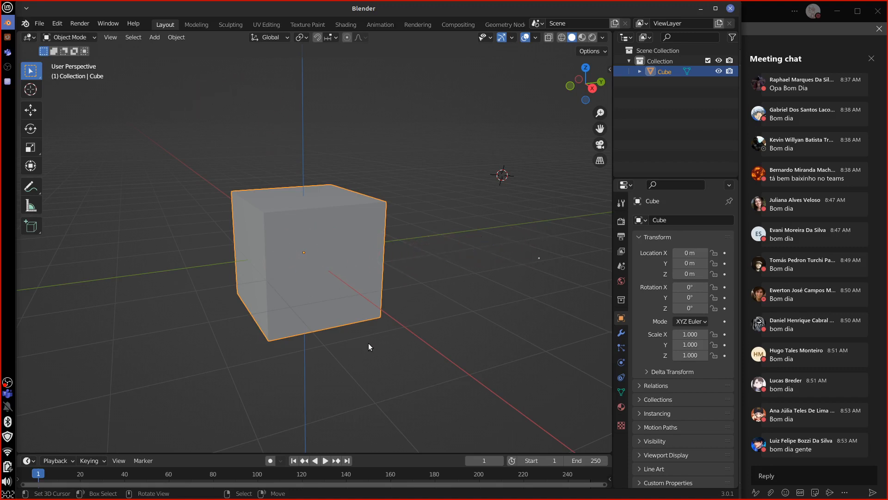
Shorten the Outliner to enlarge the Properties editor, and widen both at the 3D viewport's expense
middle_click_drag(368, 343, 494, 232)
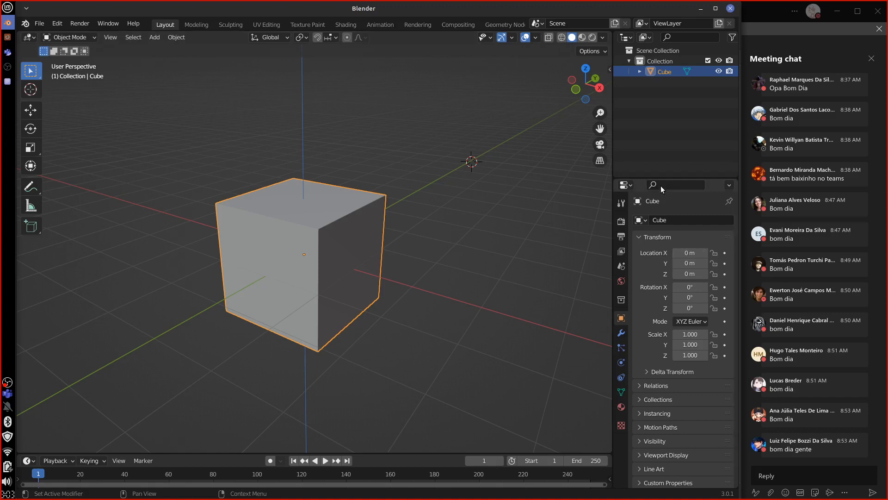
left_click_drag(654, 180, 654, 140)
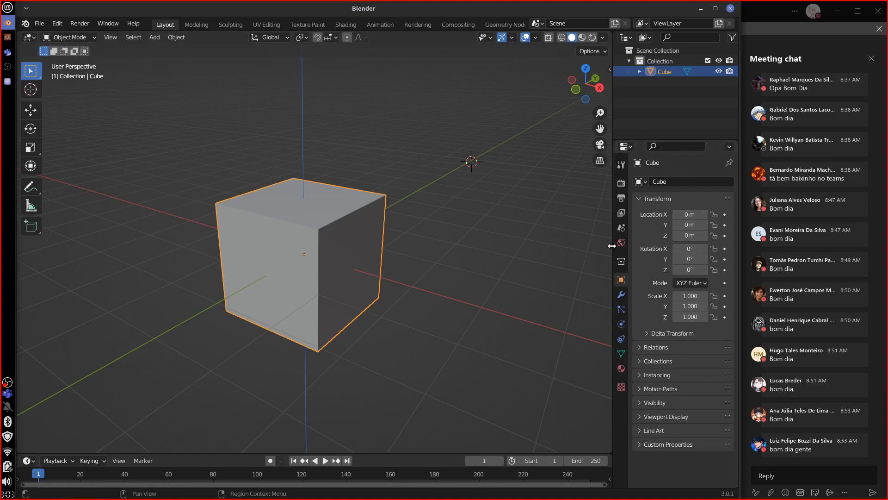
left_click_drag(614, 245, 580, 246)
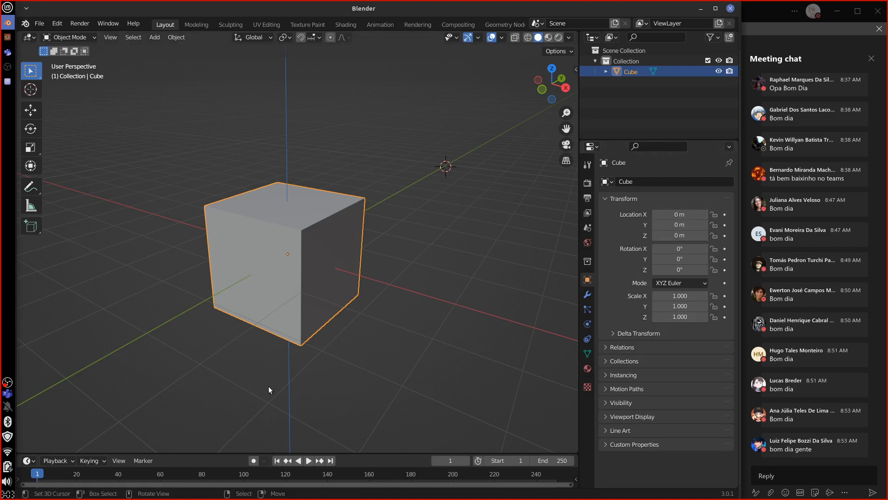
Hide the Z axis line in the viewport overlays and orbit to see the cube from above at an angle
left_click(502, 37)
middle_click_drag(323, 321, 347, 326)
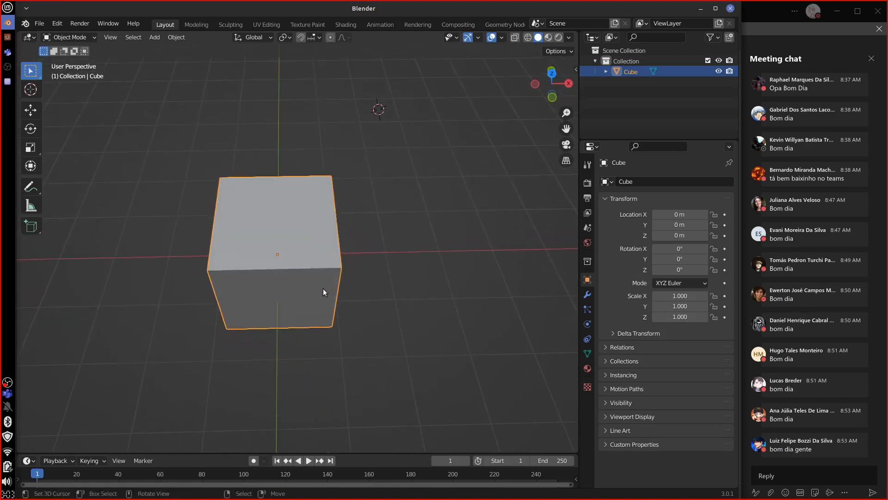
middle_click_drag(319, 213, 348, 267)
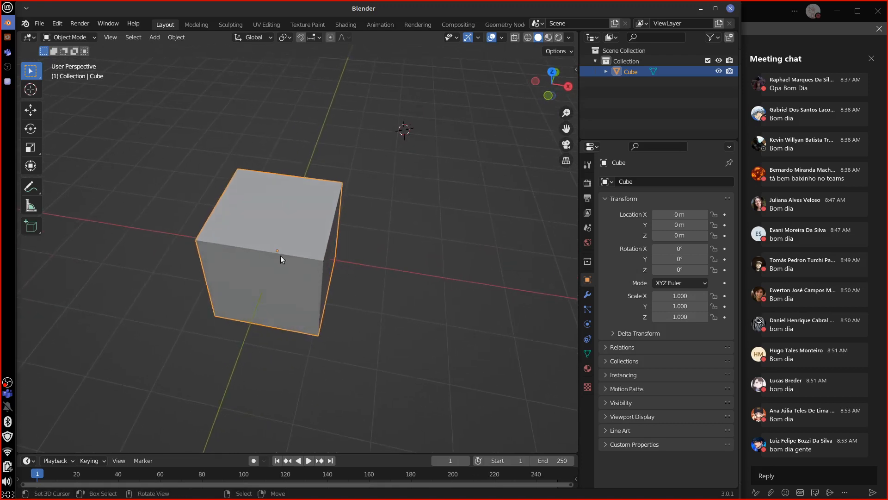
Annotate the X axis directions with strokes on both sides of the cube labelled +X and -X
mouse_move(281, 255)
left_mouse_down()
mouse_move(426, 277)
mouse_move(406, 296)
mouse_move(480, 296)
left_mouse_up()
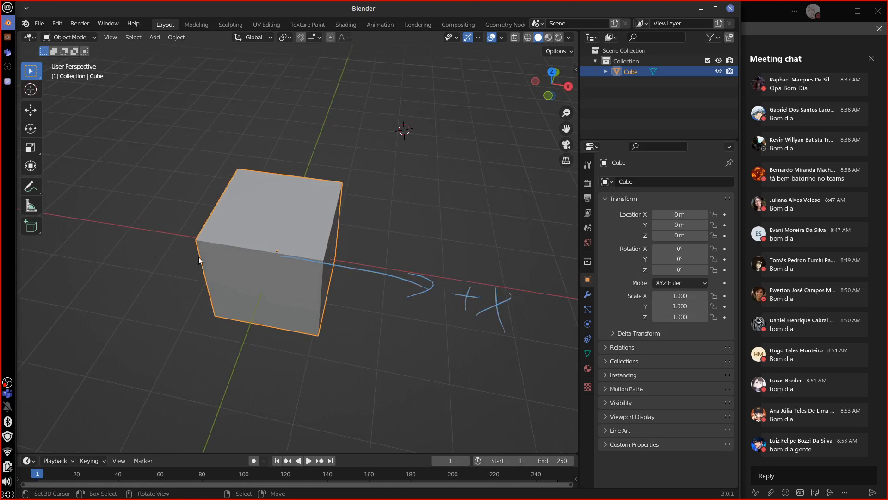
left_click_drag(217, 255, 149, 235)
left_click_drag(77, 228, 132, 250)
left_click_drag(125, 227, 113, 240)
Move the cube along the X axis to 3 m, and from there to -3 m on the other side
key("g")
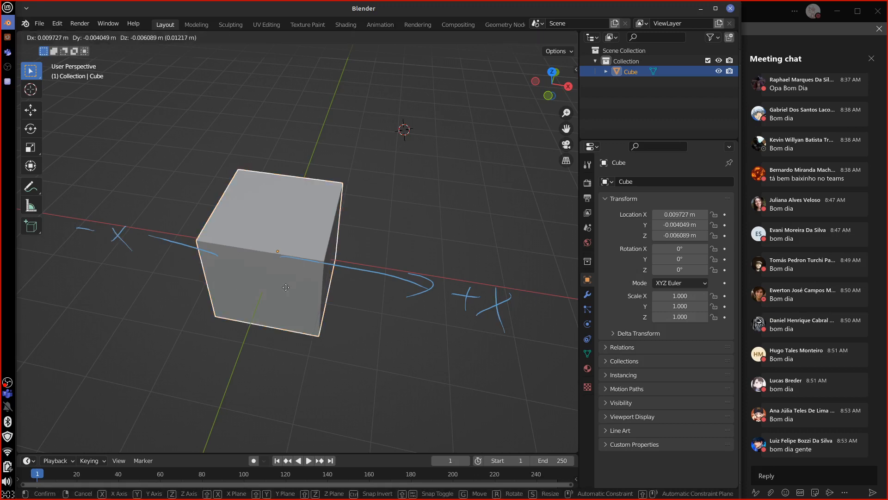
key("x")
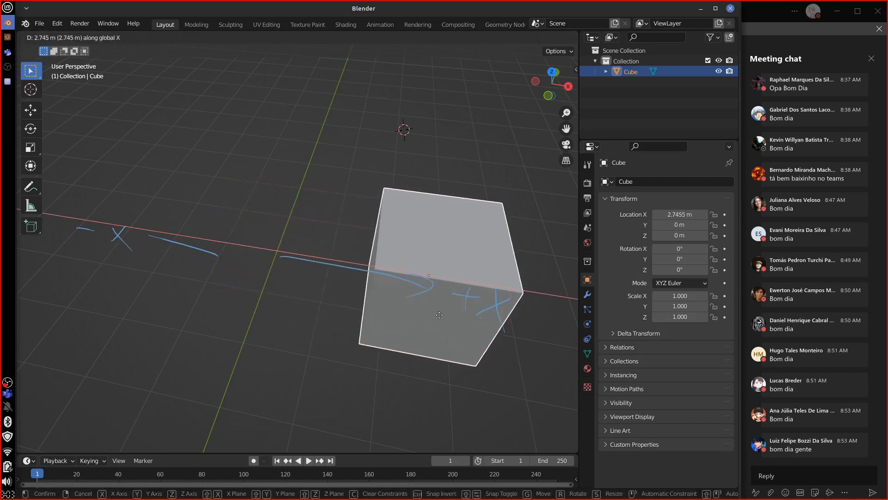
left_click(447, 320, "ctrl")
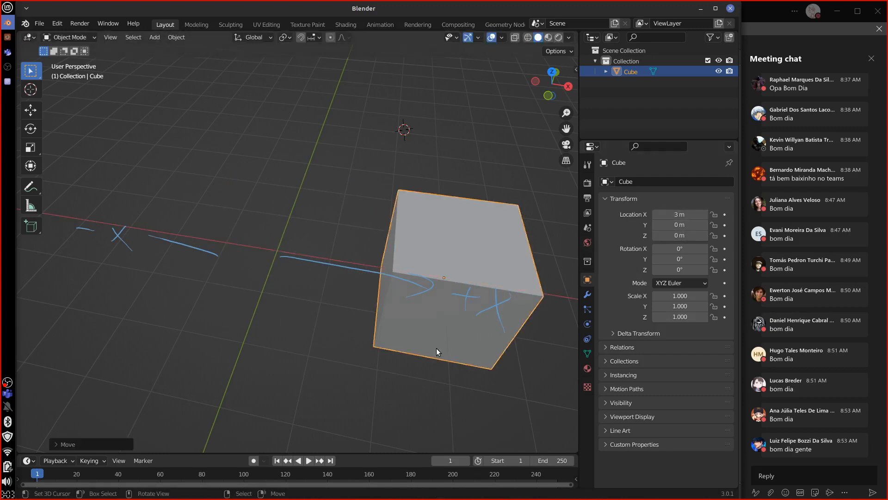
key("g")
key("x")
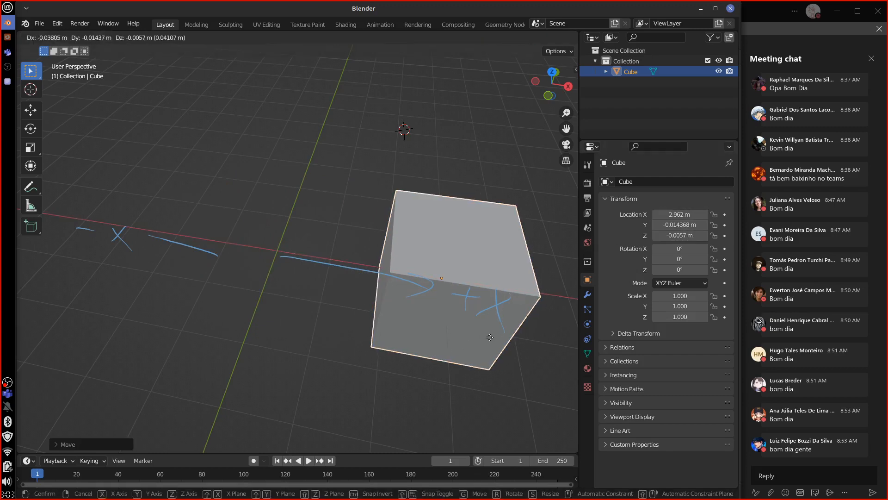
left_click(183, 303)
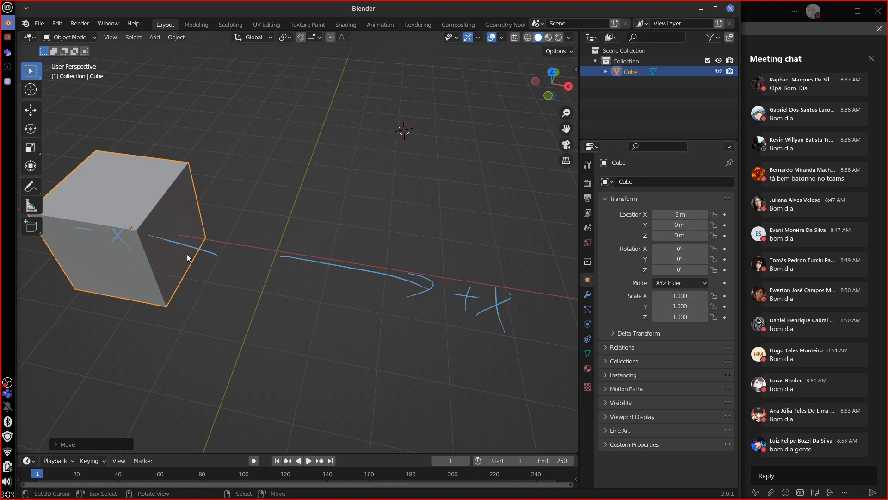
Erase the X direction annotations, mark the world origin and both sides of the X axis with short strokes, and erase them too
mouse_move(75, 227)
right_mouse_down()
mouse_move(422, 270)
mouse_move(283, 275)
mouse_move(493, 322)
mouse_move(256, 292)
mouse_move(214, 254)
right_mouse_up()
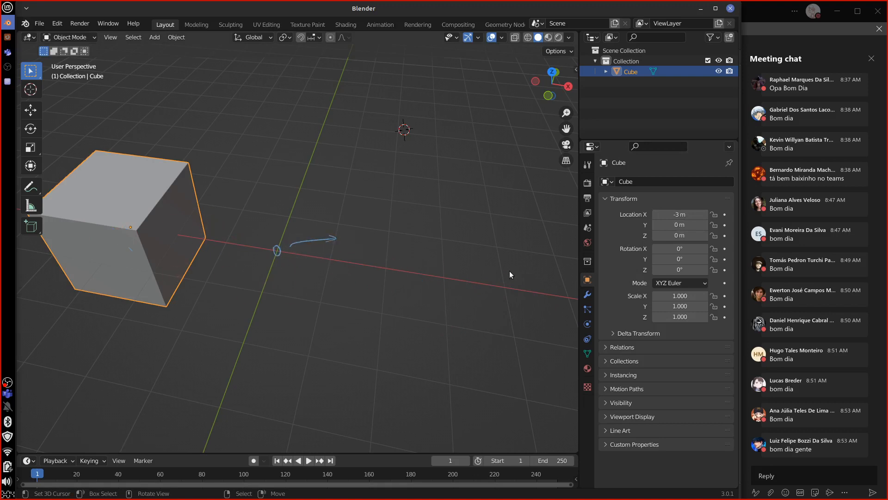
mouse_move(459, 287)
left_mouse_down()
mouse_move(447, 299)
mouse_move(481, 308)
left_mouse_up()
left_click_drag(80, 244, 116, 258)
mouse_move(68, 235)
right_mouse_down()
mouse_move(254, 264)
mouse_move(292, 236)
mouse_move(458, 297)
mouse_move(439, 291)
right_mouse_up()
Move the cube along X to 0 m and shift it 4 m along the Y axis
key("g")
key("x")
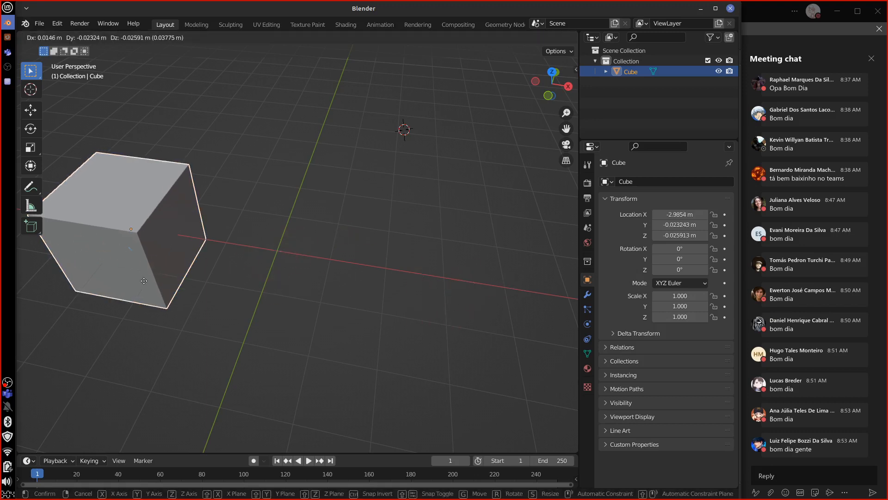
left_click(289, 296)
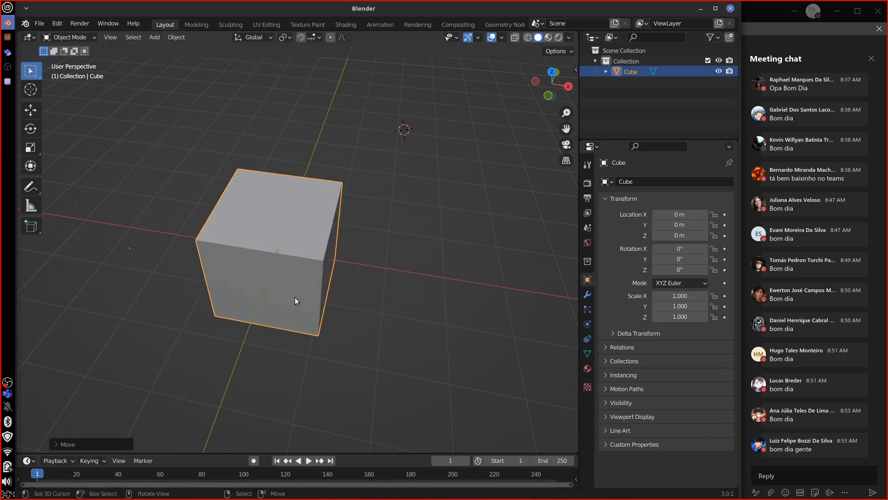
type("gy4")
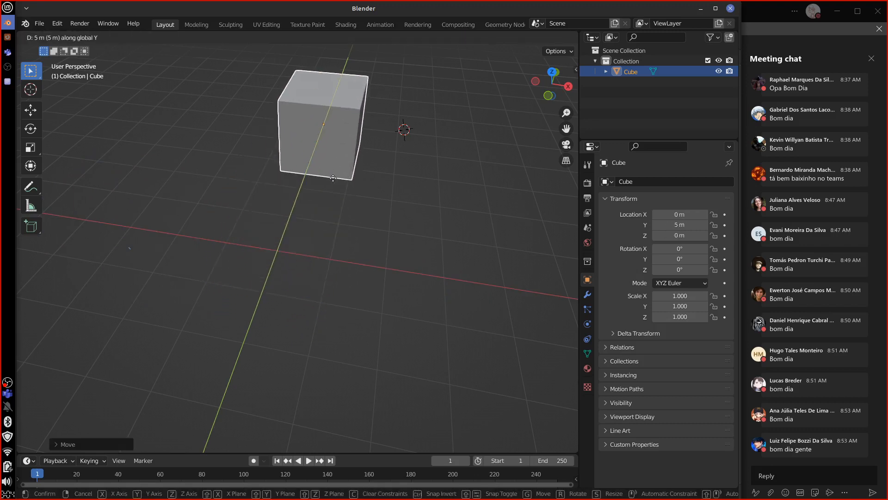
key("Return")
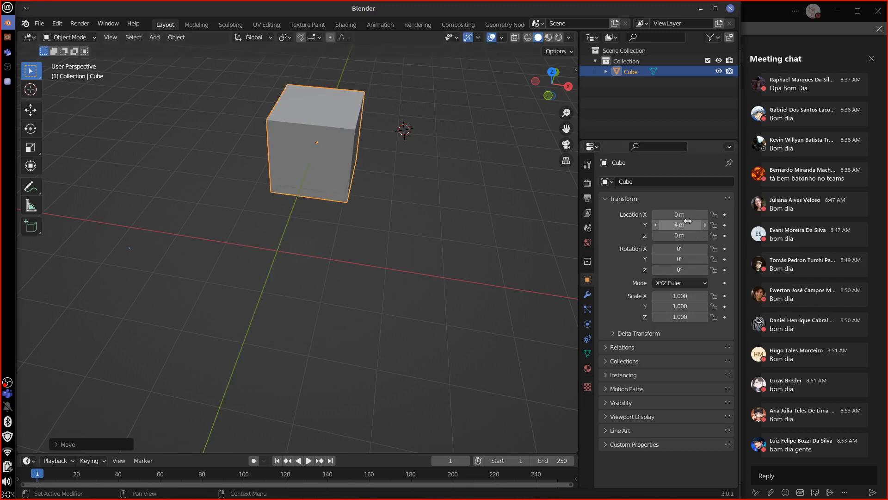
Annotate the Y and -Y directions with labelled arrows beside the cube in the top view, and erase the annotations
key("KP_7")
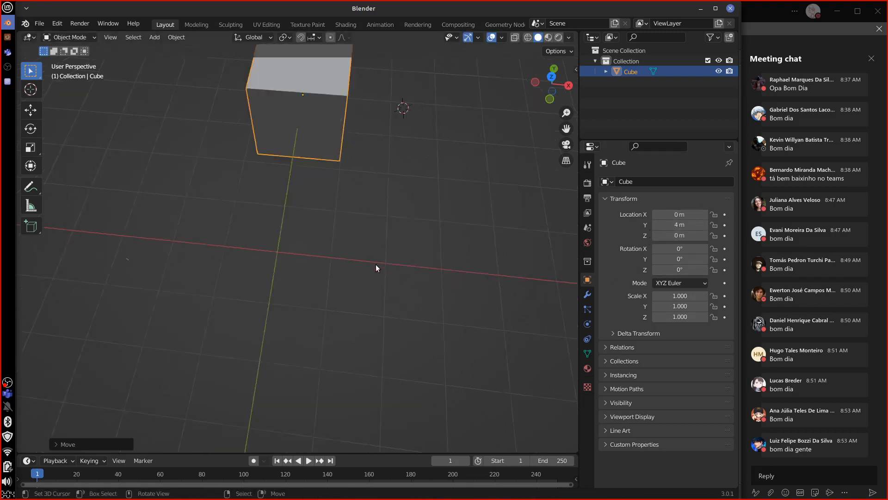
middle_click_drag(388, 218, 400, 275, "shift")
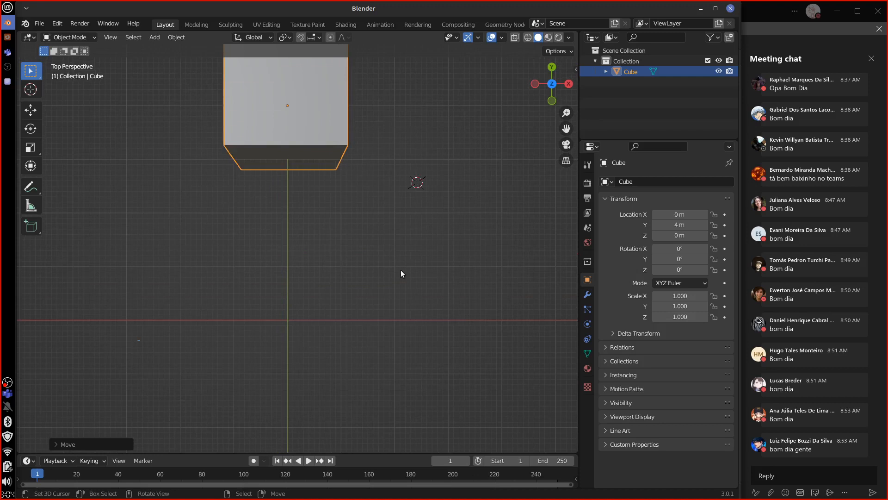
scroll(401, 267, "down", 4)
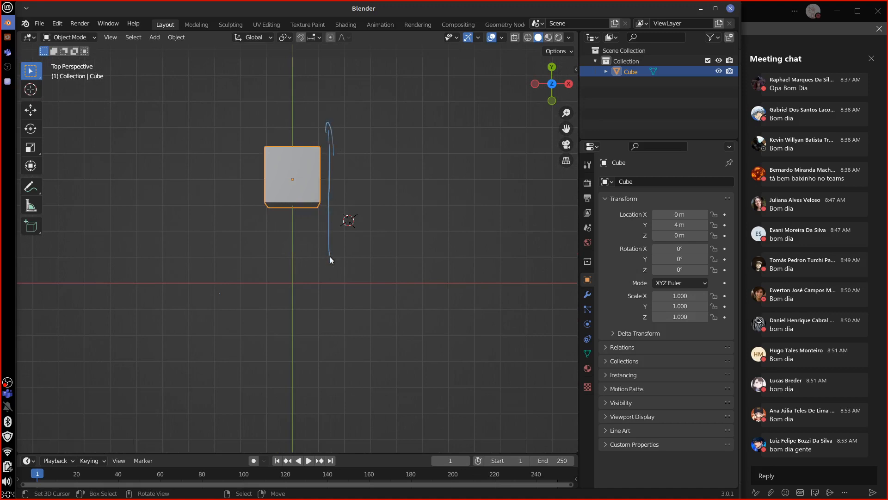
mouse_move(339, 265)
left_mouse_down()
mouse_move(344, 149)
mouse_move(364, 184)
left_mouse_up()
left_click_drag(371, 176, 364, 200)
left_click_drag(340, 299, 346, 387)
left_click_drag(330, 387, 334, 408)
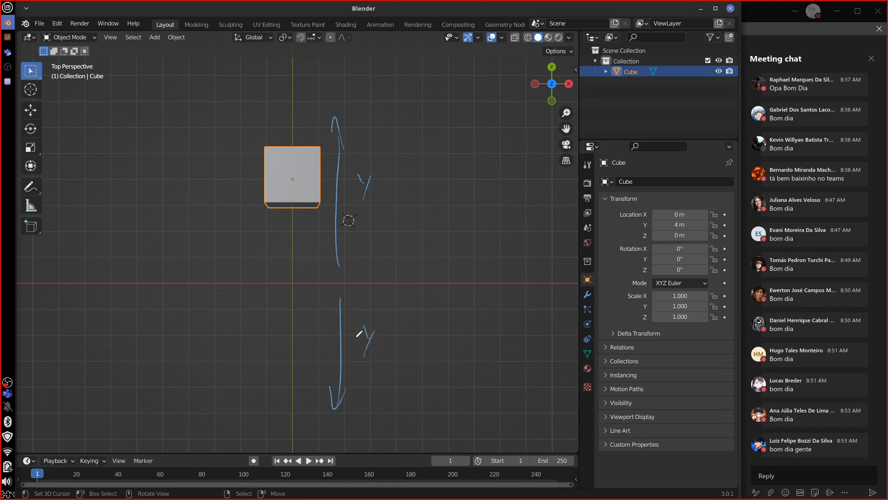
left_click_drag(351, 338, 358, 338)
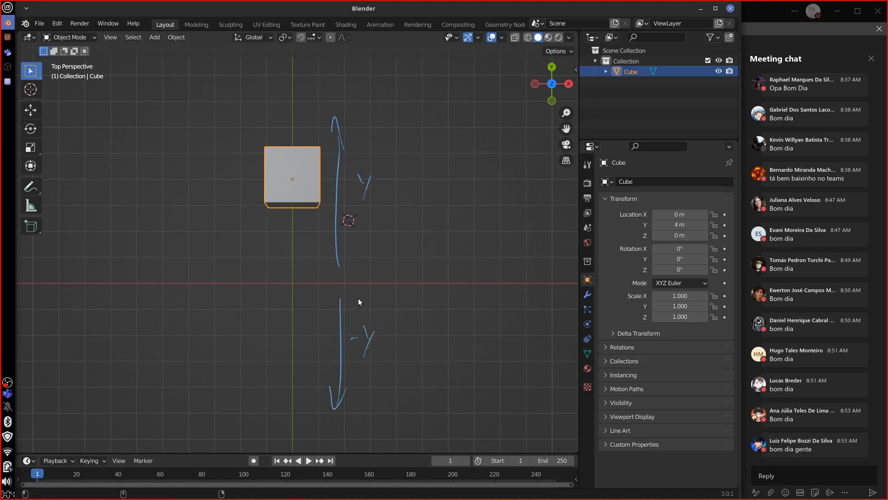
mouse_move(354, 307)
right_mouse_down()
mouse_move(369, 341)
mouse_move(363, 306)
right_mouse_up()
mouse_move(369, 162)
right_mouse_down()
mouse_move(362, 179)
mouse_move(341, 111)
mouse_move(341, 341)
mouse_move(327, 397)
right_mouse_up()
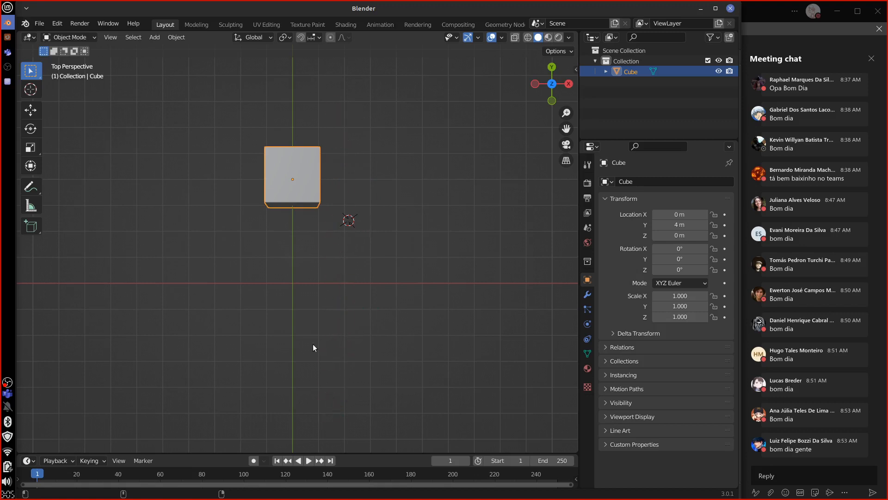
Move the cube along the Y axis to 0 m and switch to the front view
key("g")
key("z")
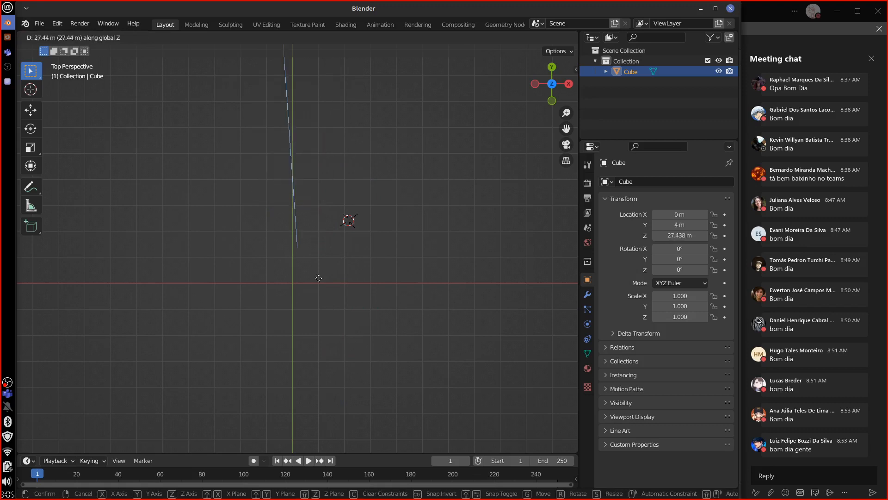
key("z")
key("y")
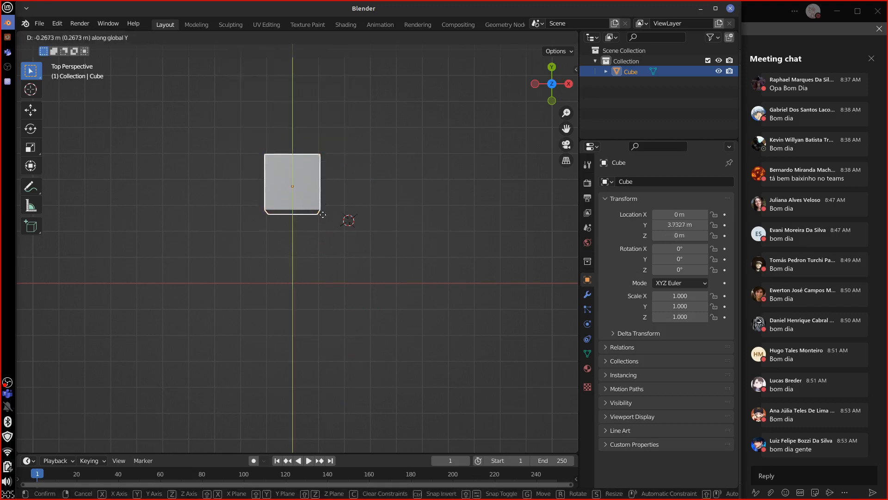
left_click(323, 290, "ctrl")
key("KP_1")
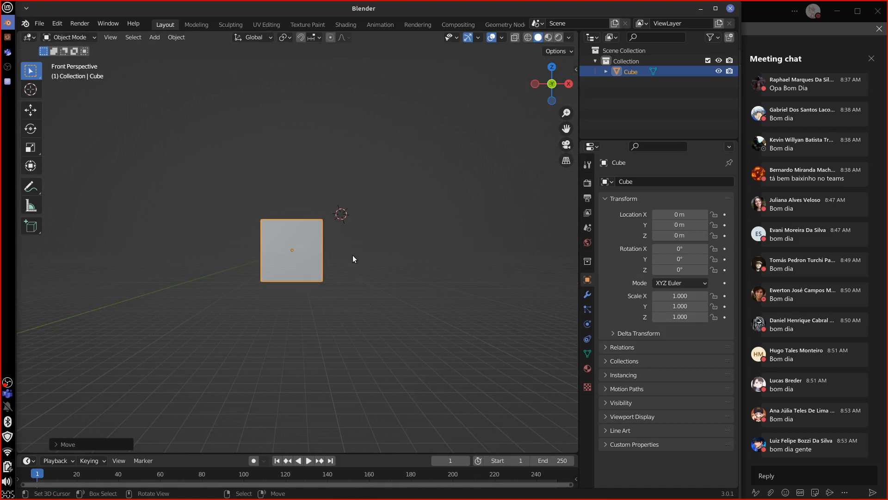
Annotate the upward and downward Z directions with labelled arrows beside the cube in the orthographic front view, and erase them
key("KP_5")
middle_click_drag(351, 285, 389, 310, "shift")
left_click_drag(372, 266, 375, 152)
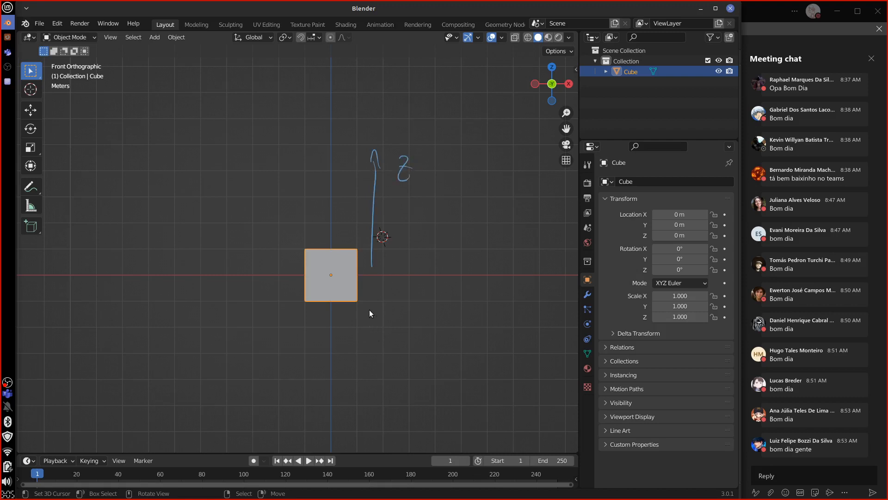
left_click_drag(367, 396, 371, 370)
left_click_drag(412, 346, 425, 348)
mouse_move(397, 380)
right_mouse_down()
mouse_move(409, 355)
mouse_move(360, 393)
mouse_move(376, 304)
mouse_move(376, 172)
mouse_move(423, 161)
right_mouse_up()
key("g")
key("z")
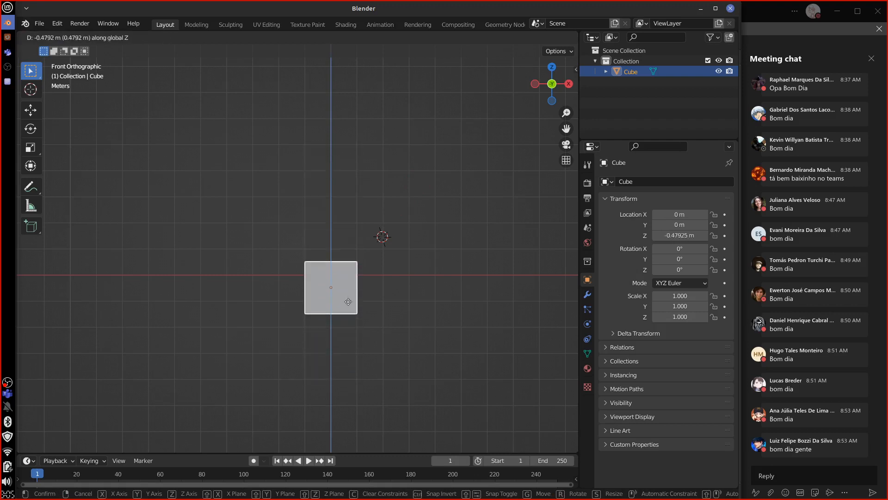
right_click(347, 255)
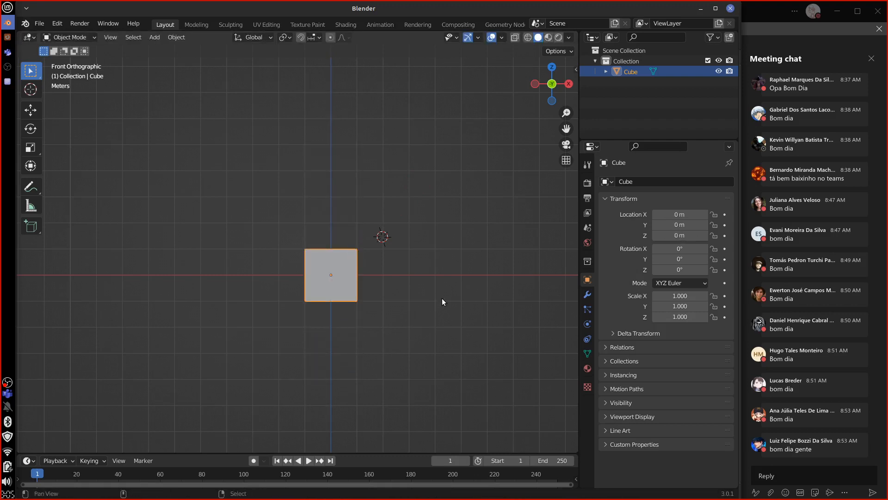
middle_click_drag(443, 298, 398, 268, "shift")
scroll(390, 278, "down", 1)
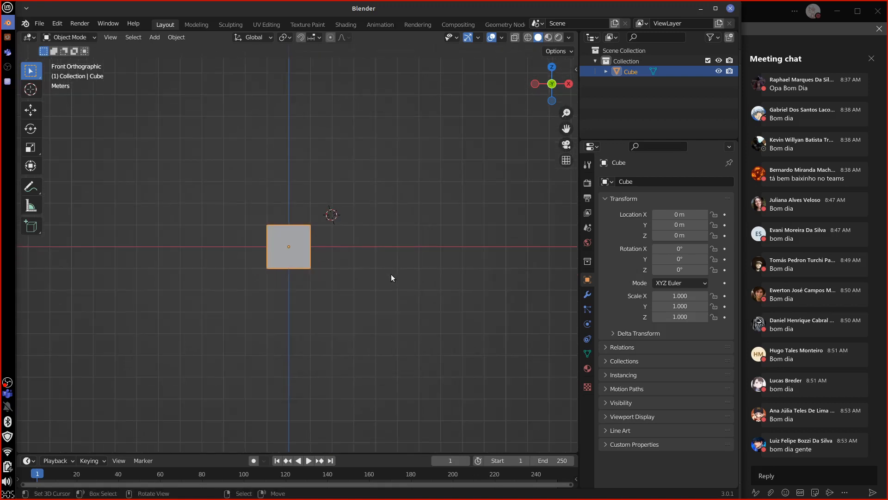
scroll(391, 277, "up", 3)
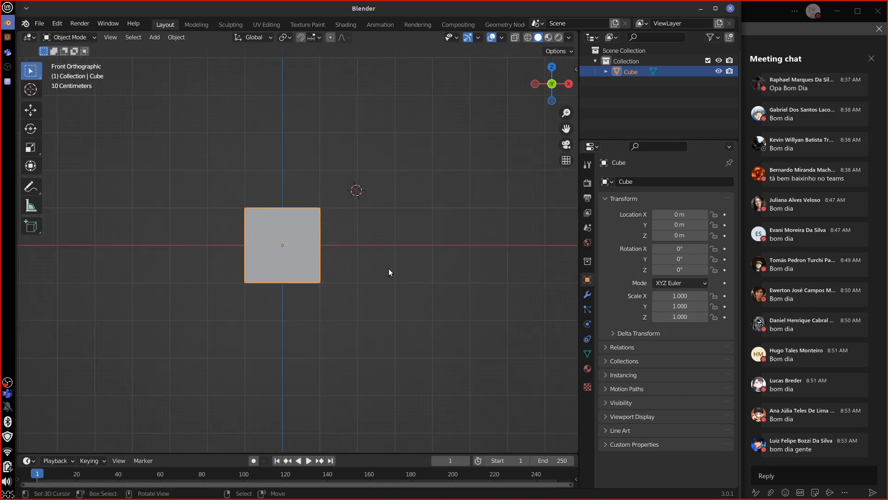
middle_click_drag(378, 283, 432, 325, "shift")
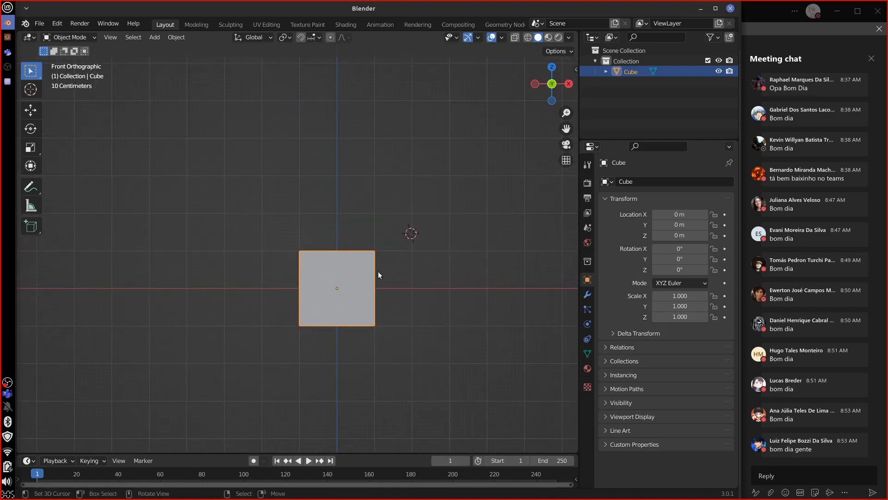
middle_click_drag(375, 331, 404, 341)
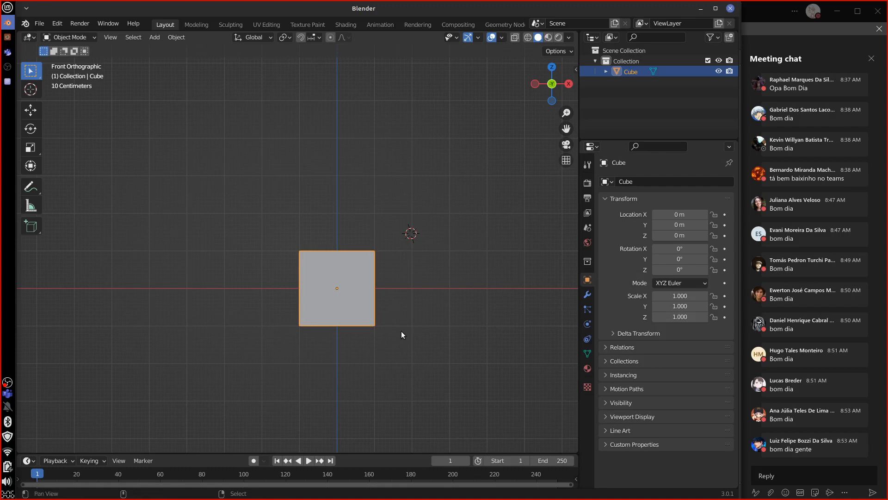
middle_click_drag(401, 333, 401, 317, "shift")
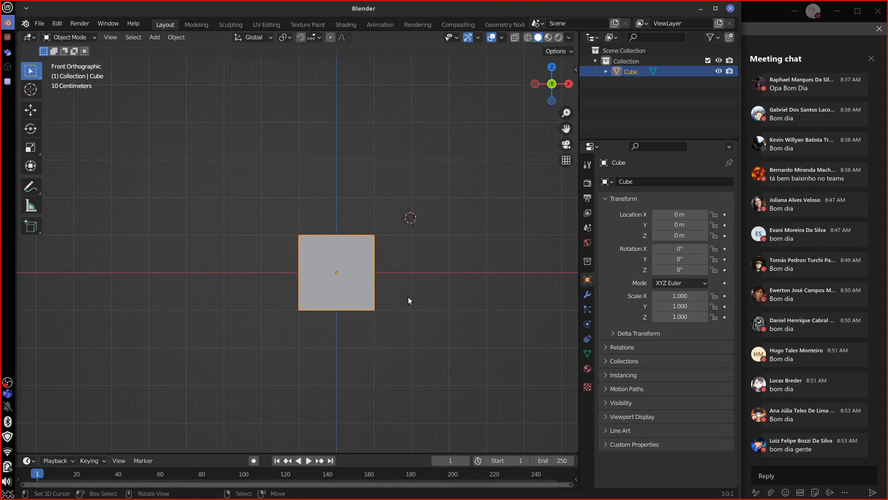
Draw a horizontal ground line along the X axis through the cube's centre and label it 0m
scroll(408, 296, "up", 2)
middle_click_drag(451, 305, 406, 290, "shift")
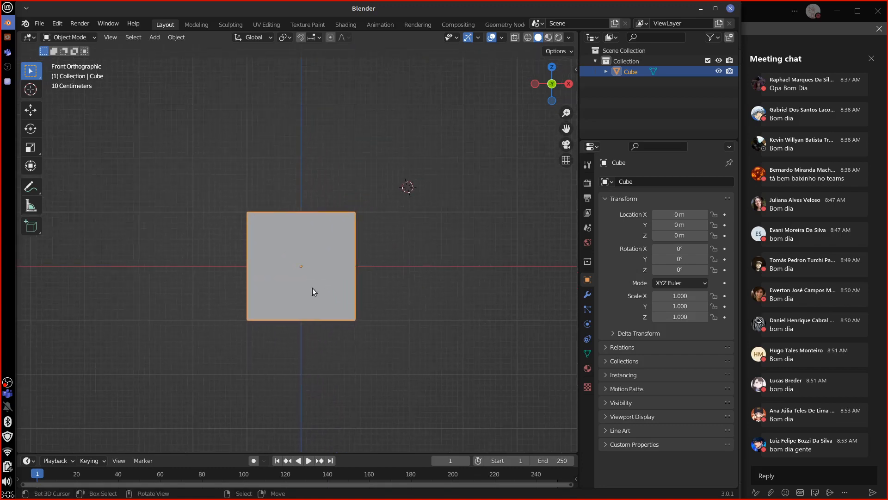
left_click_drag(164, 267, 488, 268)
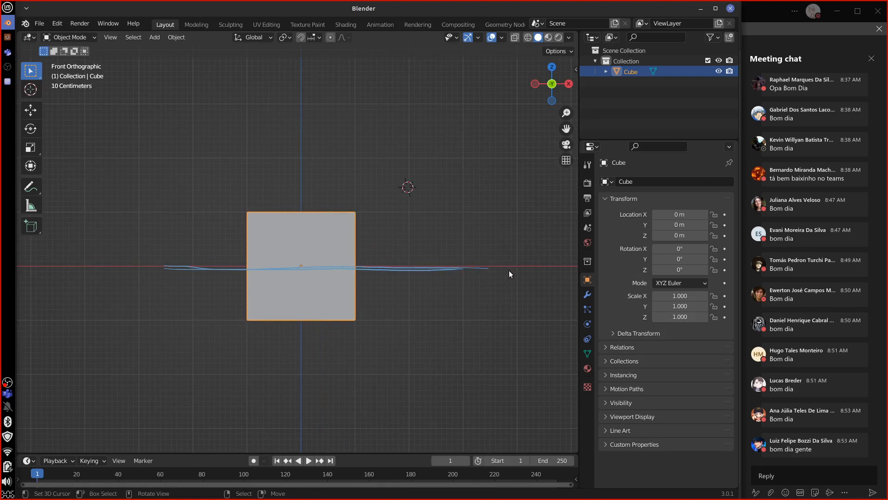
left_click_drag(508, 262, 534, 275)
Move the cube up 1 m along the Z axis to rest on the ground line, and erase the annotations
key("g")
key("z")
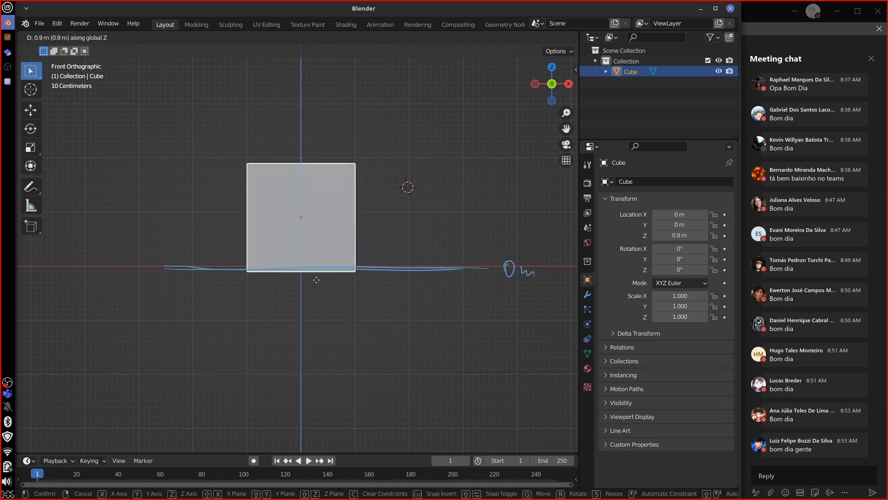
left_click(316, 275)
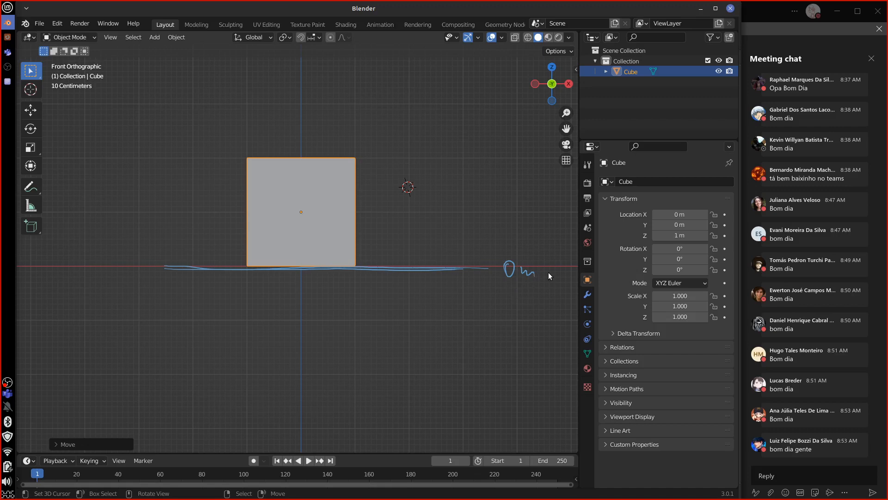
mouse_move(548, 272)
right_mouse_down()
mouse_move(145, 259)
mouse_move(375, 264)
right_mouse_up()
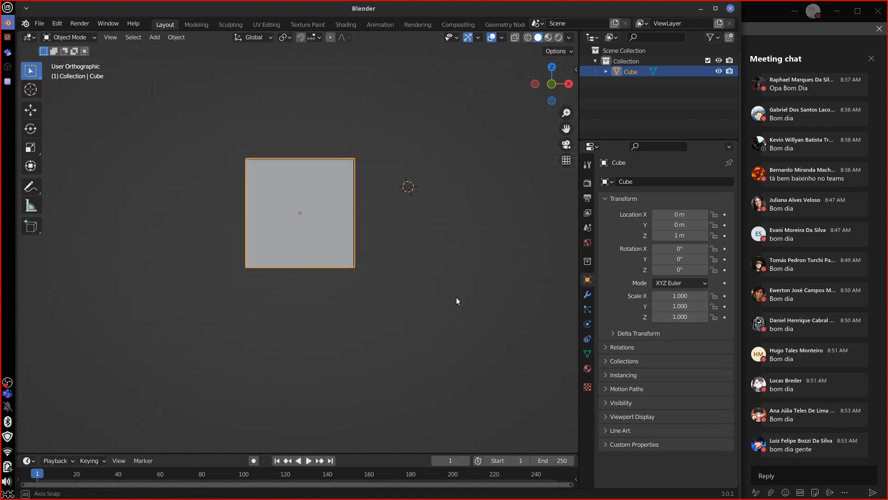
Delete the cube from the scene
middle_click_drag(457, 300, 370, 329)
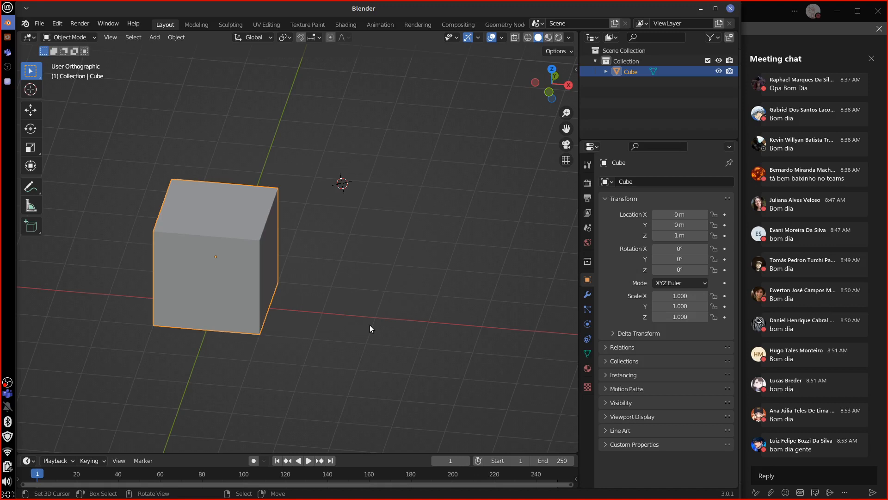
middle_click_drag(370, 325, 334, 343)
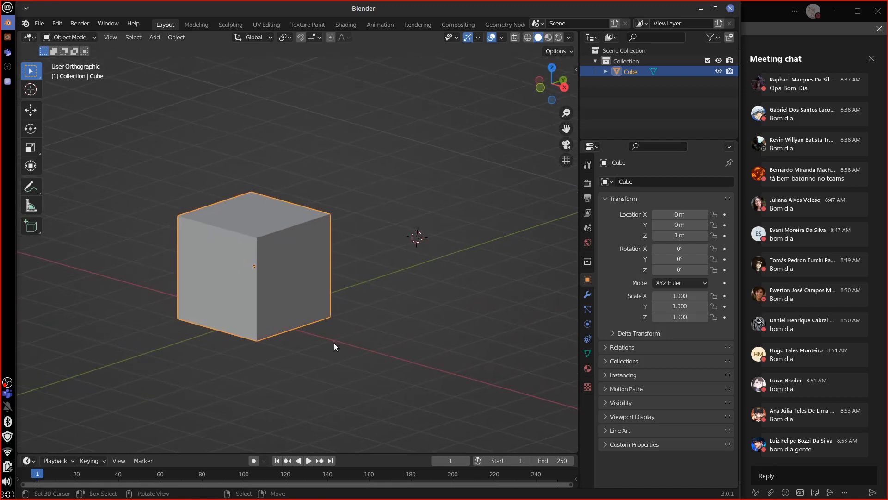
key("Delete")
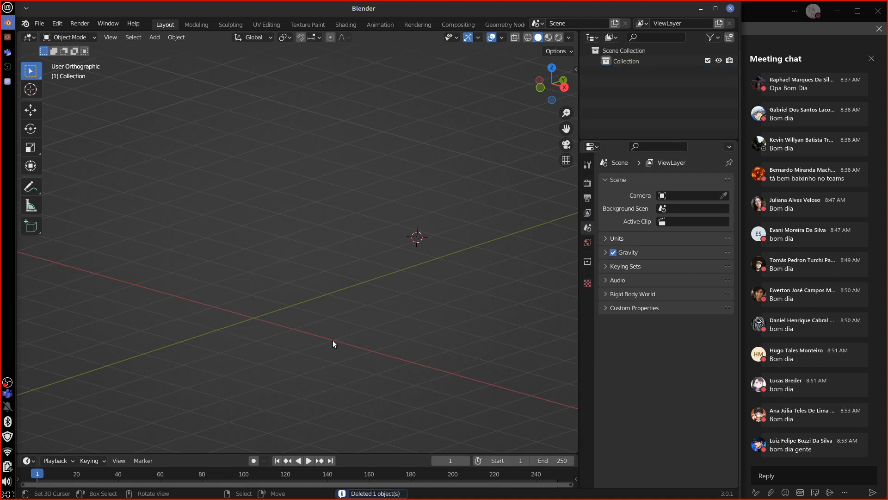
Annotate the width of one grid square beside the Y axis with a brace and a circled 1m label
middle_click_drag(326, 338, 362, 330, "shift")
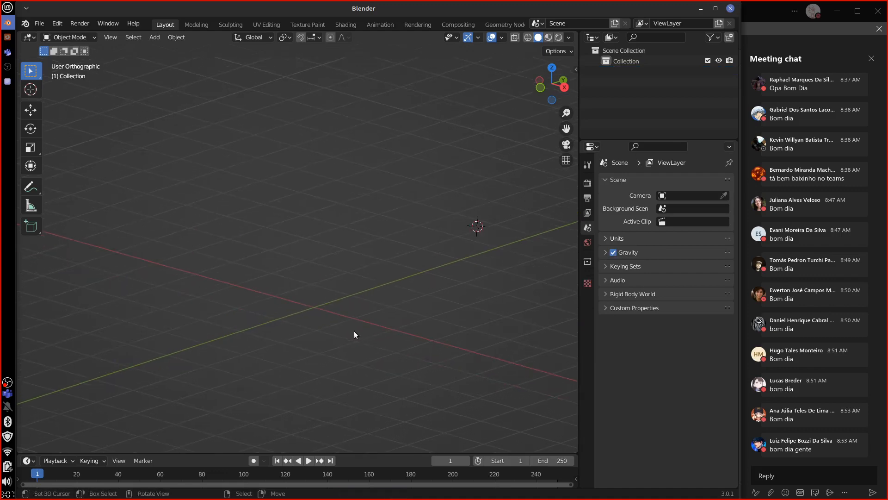
middle_click_drag(355, 333, 518, 313)
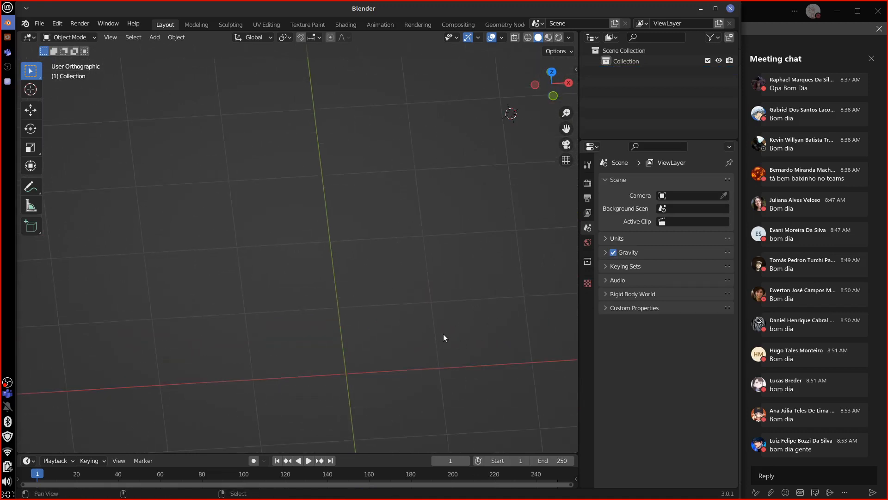
middle_click_drag(443, 334, 398, 289, "shift")
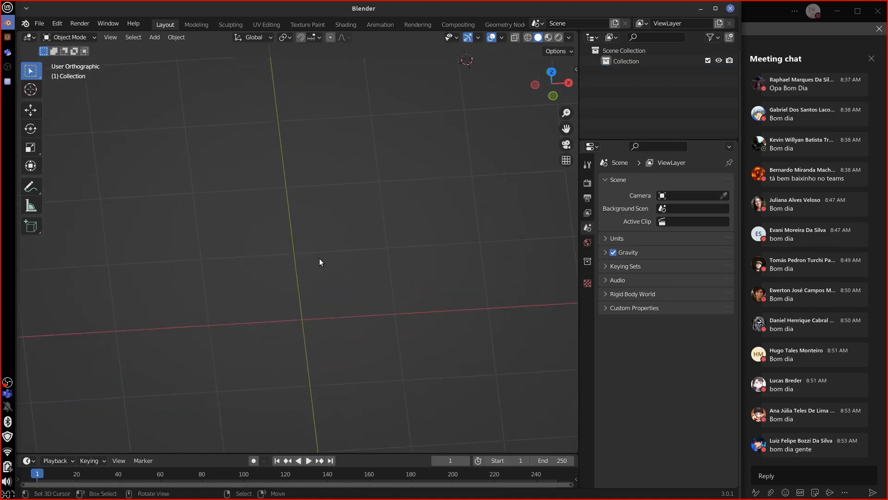
mouse_move(311, 238)
left_mouse_down()
mouse_move(348, 235)
mouse_move(385, 251)
left_mouse_up()
mouse_move(343, 209)
left_mouse_down()
mouse_move(361, 223)
mouse_move(353, 194)
left_mouse_up()
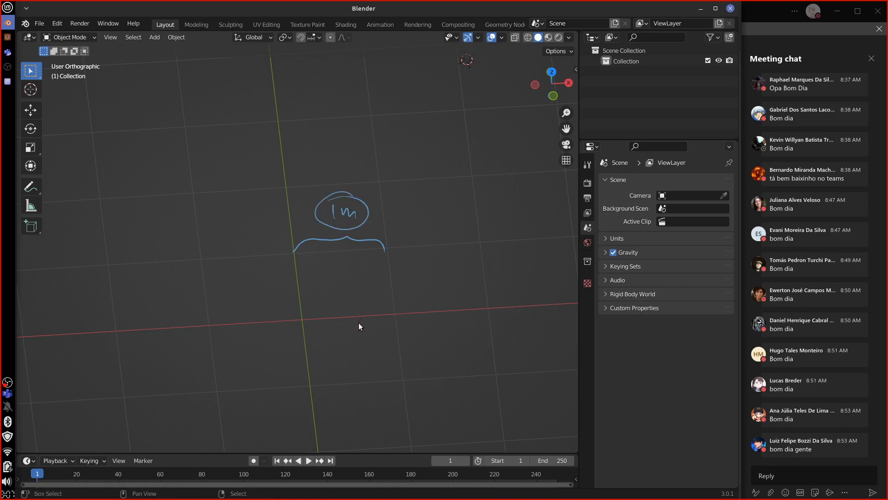
Reset the 3D cursor to the world origin and add a cube mesh there, opened in Edit Mode
key("shift+c")
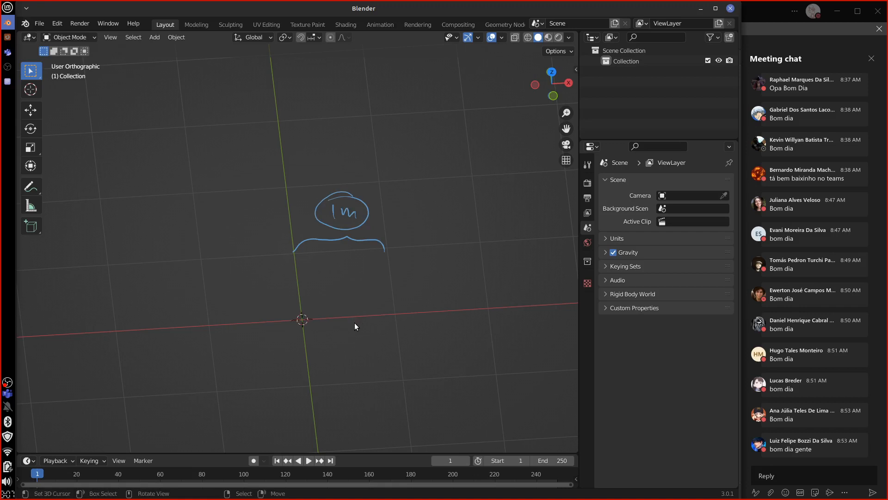
key("shift+a")
mouse_move(354, 323)
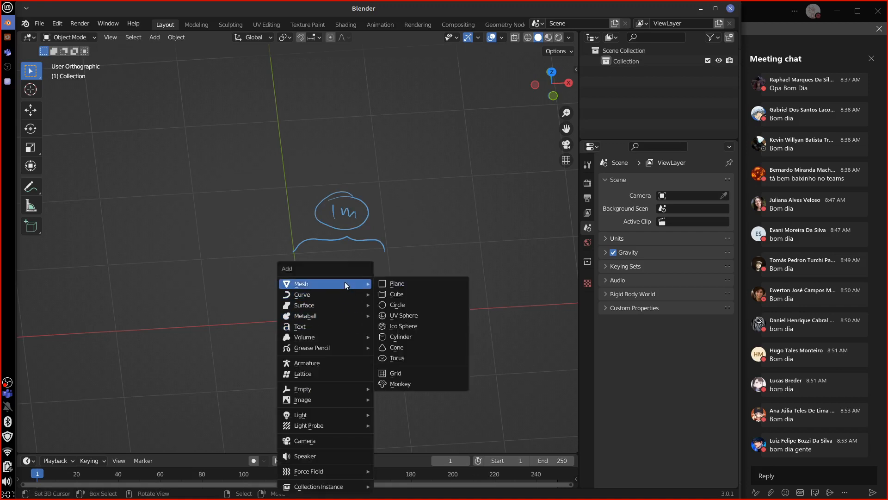
left_click(414, 283)
key("Tab")
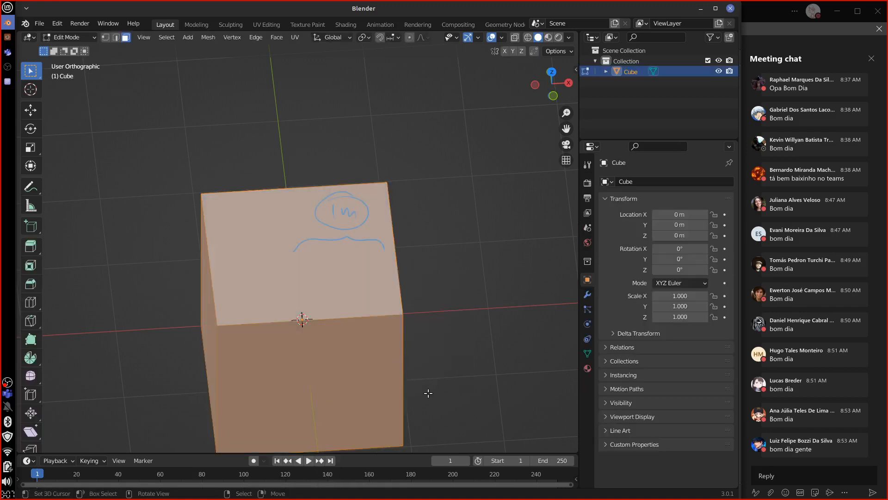
Undo the last two operations on the new cube and redo them
key("ctrl+z")
key("ctrl+z")
key("ctrl+shift+z")
key("ctrl+shift+z")
Scale the cube's mesh uniformly to 0.4 in the top view
key("KP_7")
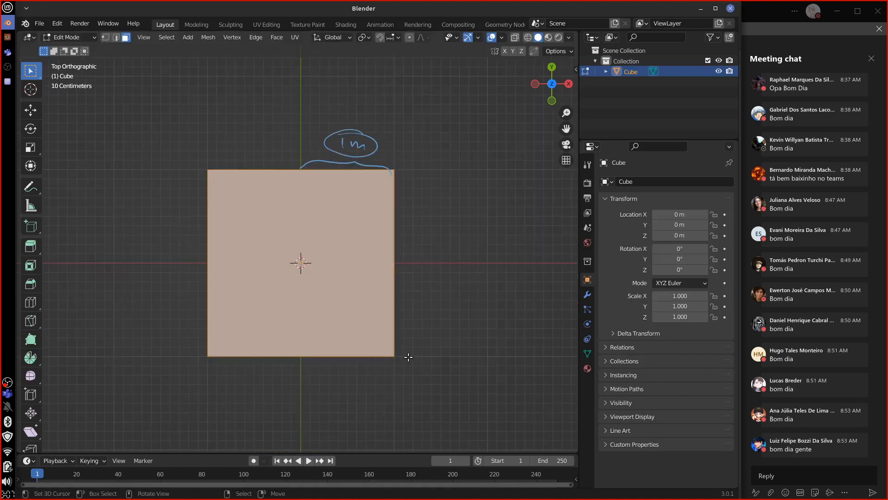
scroll(408, 354, "down", 2)
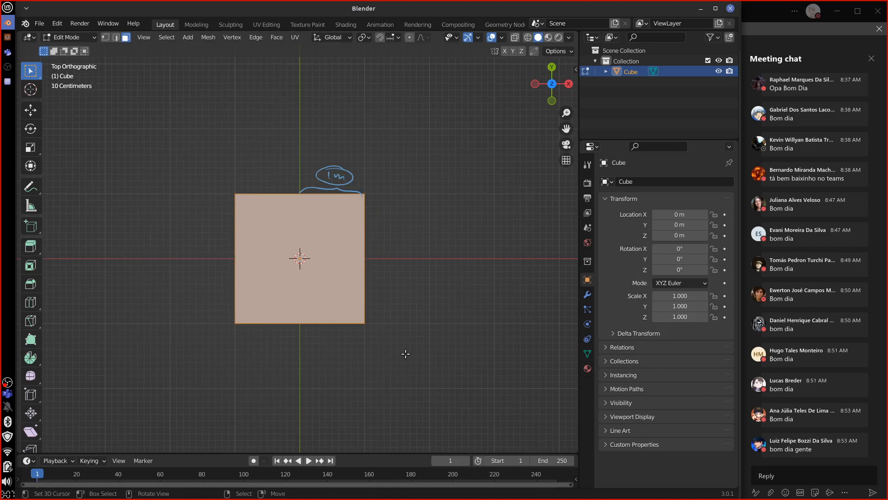
scroll(402, 350, "down", 1)
key("s")
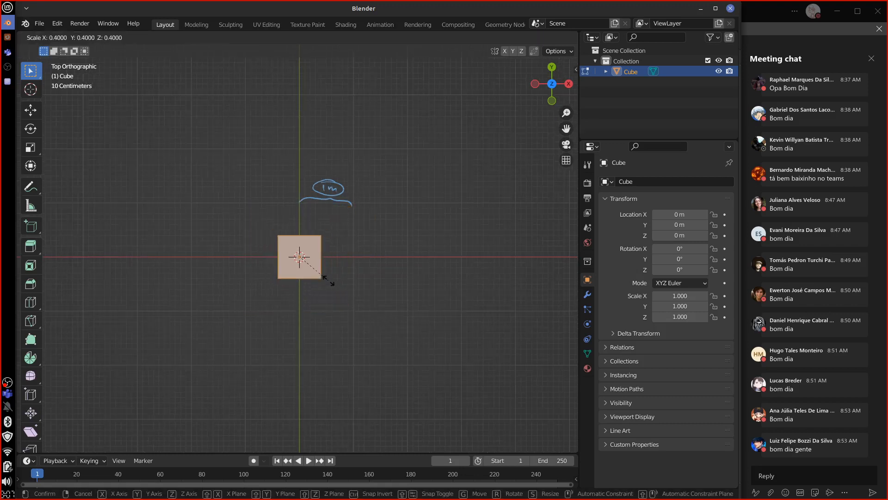
left_click(332, 290)
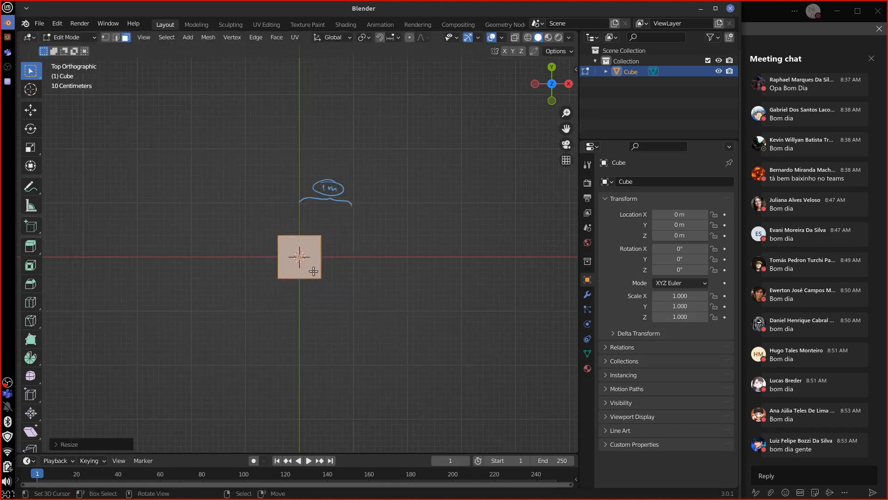
Move the mesh into the grid square on the positive X and Y side of the origin and scale it to about 0.98 m
key("g")
left_click(341, 246)
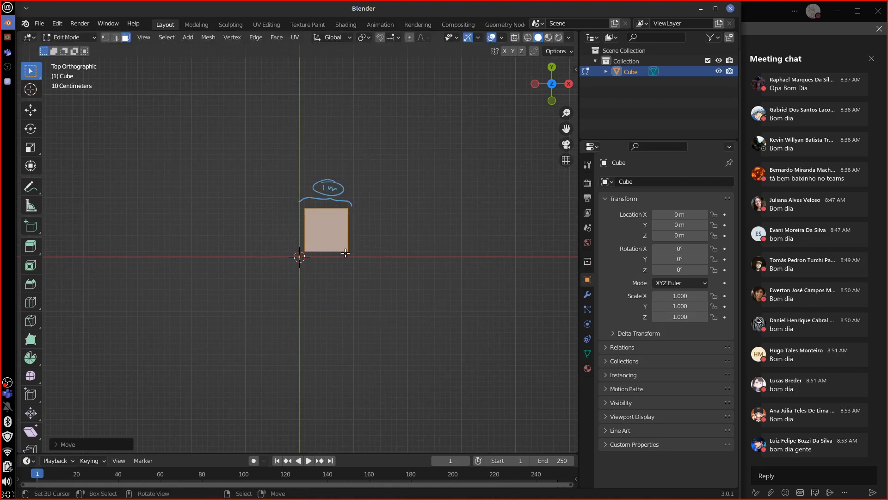
key("s")
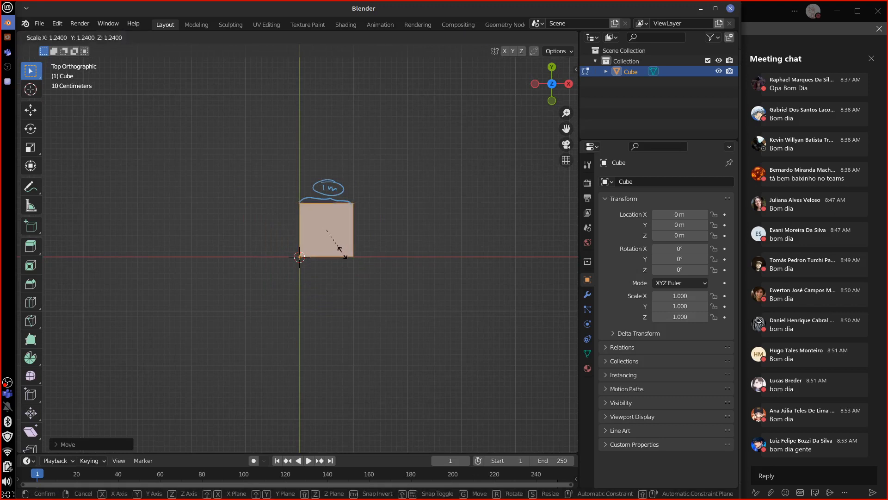
left_click(341, 253)
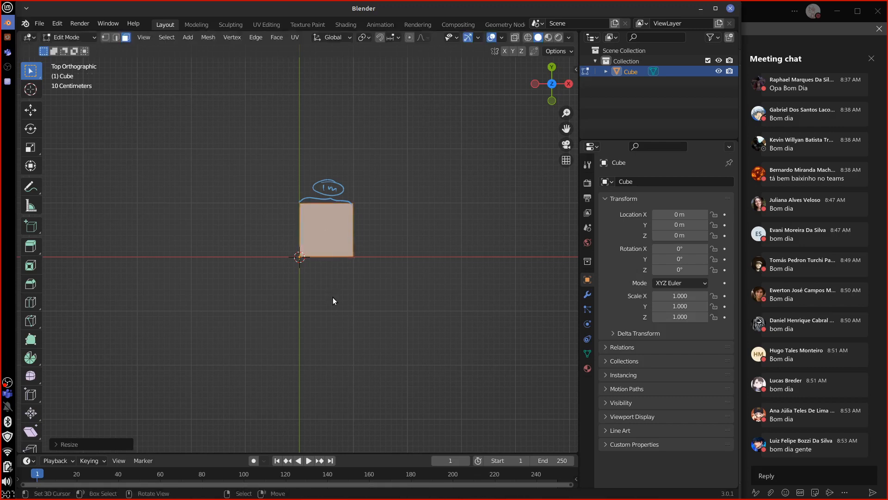
Raise the mesh 0.5 m along the Z axis in the front view so its base sits on the ground line
key("Tab")
key("KP_1")
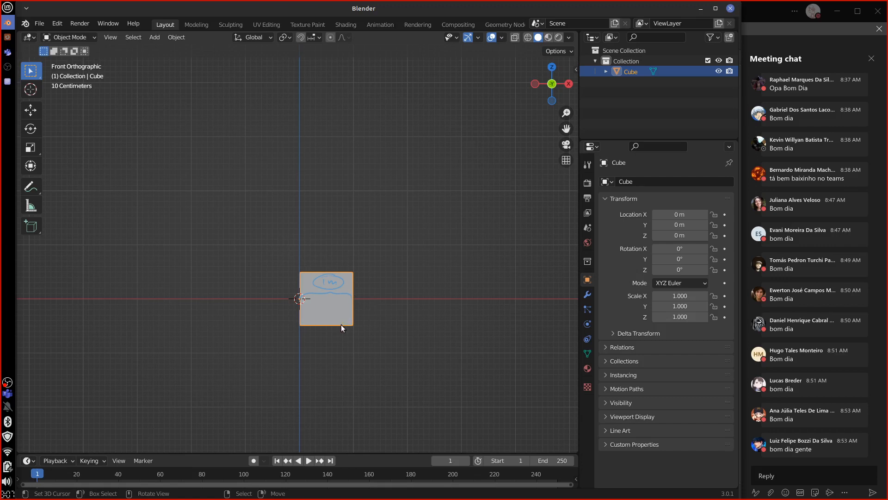
key("Tab")
key("g")
key("z")
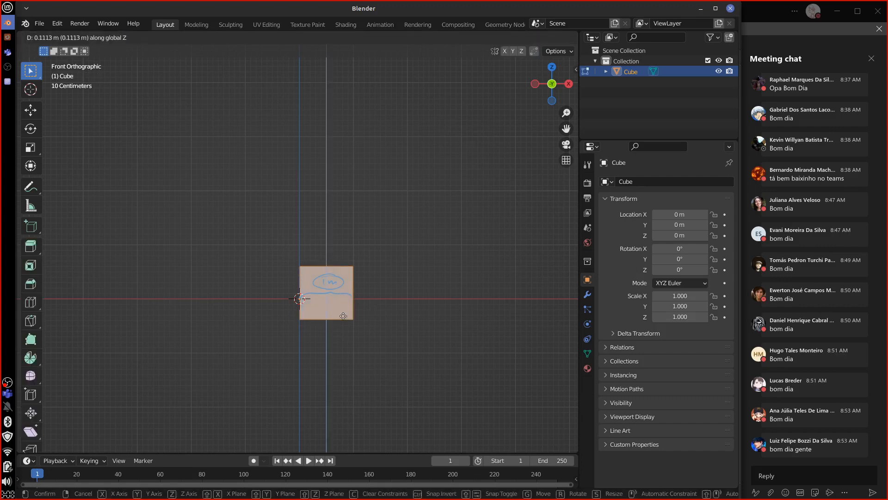
left_click(344, 297)
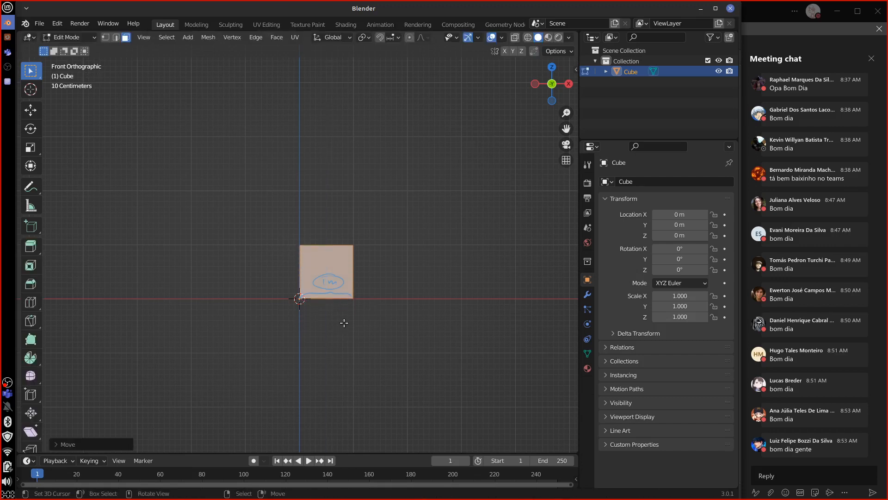
Return the cube to Object Mode and set its X, Y and Z dimensions to 1 m
left_click(576, 70)
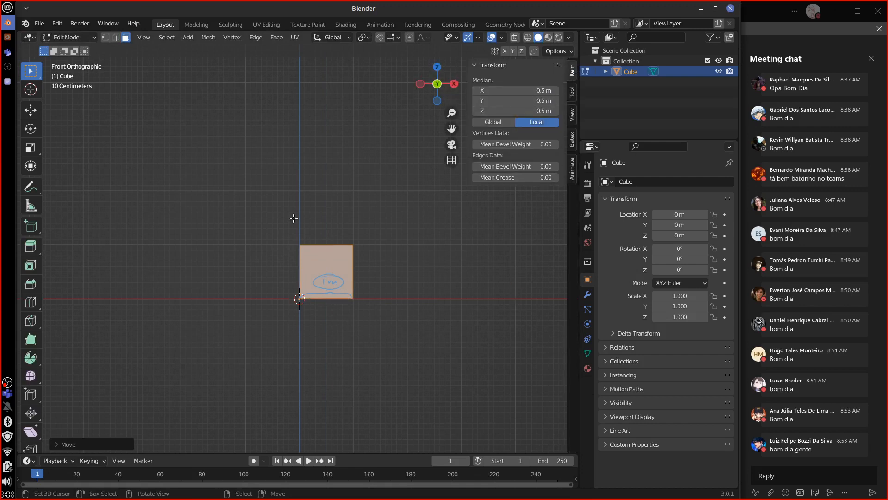
key("Tab")
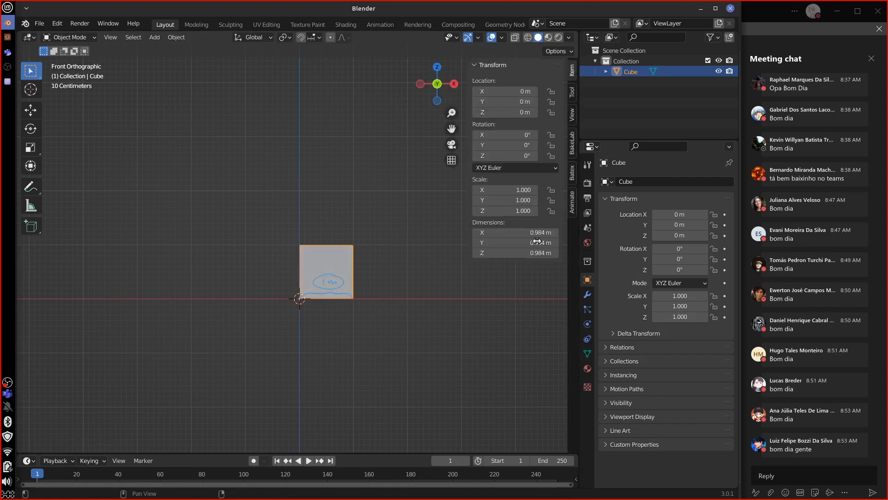
left_click(539, 232)
type("1")
key("Return")
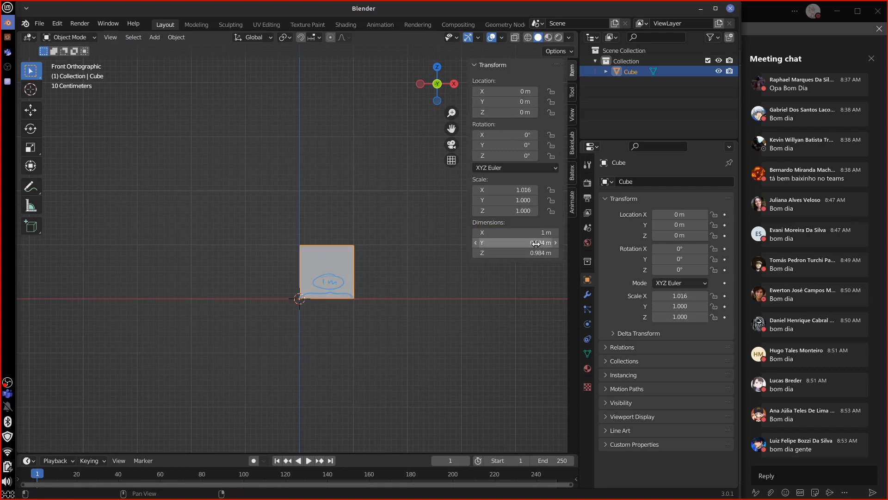
left_click(535, 242)
type("1")
key("Return")
left_click(541, 253)
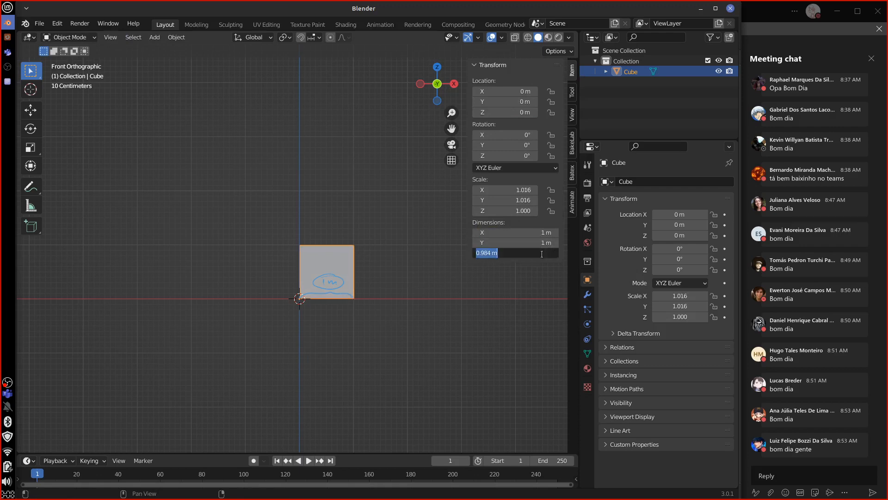
type("1")
key("Return")
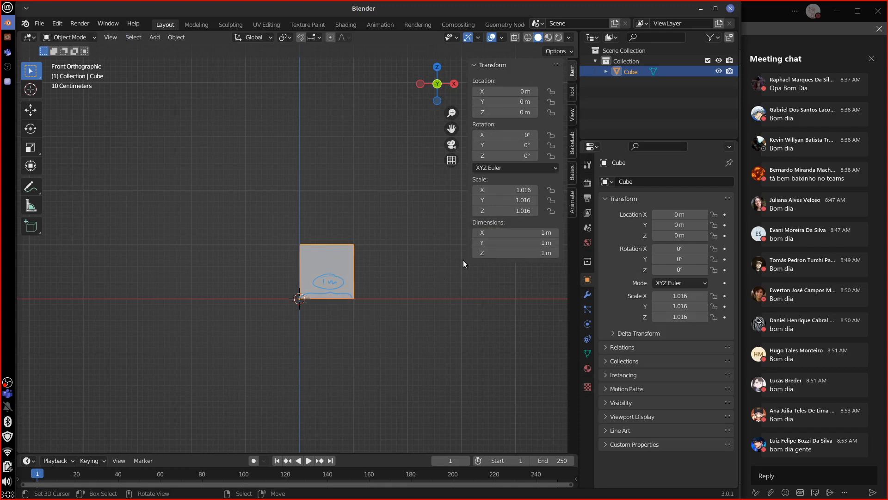
Move the cube -0.01 m along both X and Z in the front view to align its corner with the origin
left_click_drag(473, 199, 628, 207)
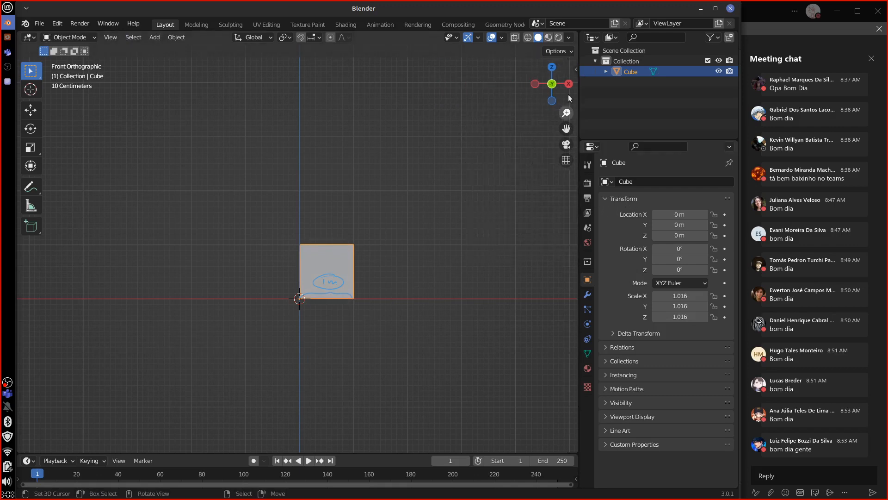
left_click(575, 76)
middle_click_drag(391, 305, 296, 320, "shift")
scroll(410, 284, "up", 5)
scroll(335, 200, "up", 2)
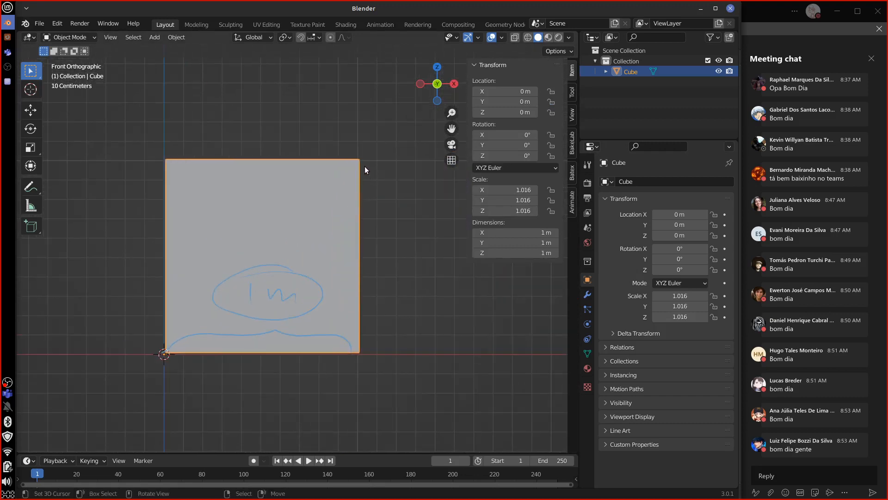
key("g")
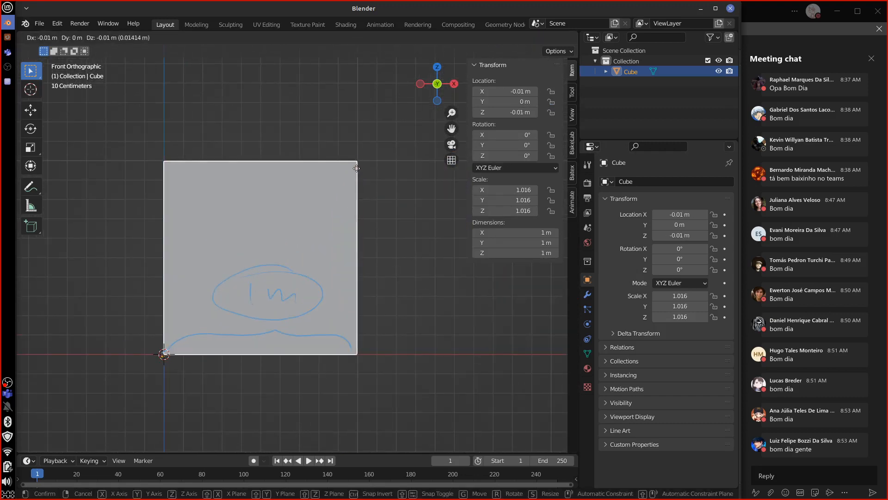
left_click(356, 168)
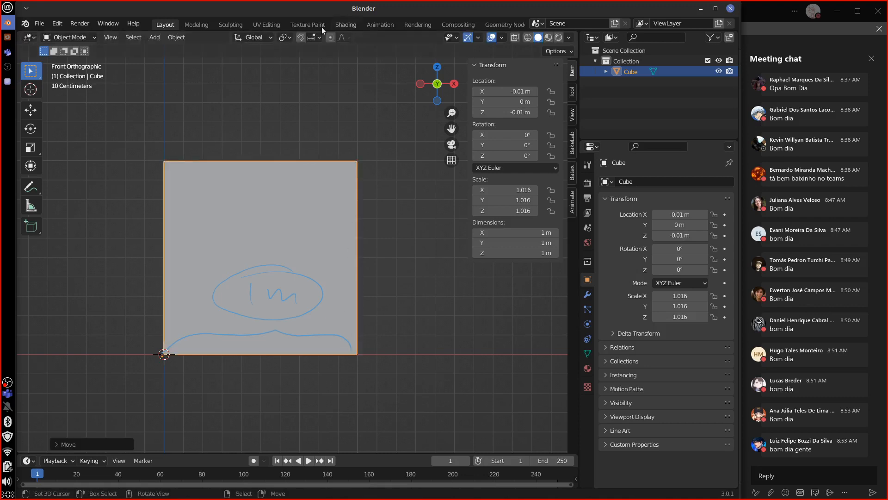
Turn on increment snapping for moves with Absolute Grid Snap
left_click(303, 38)
left_click(313, 38)
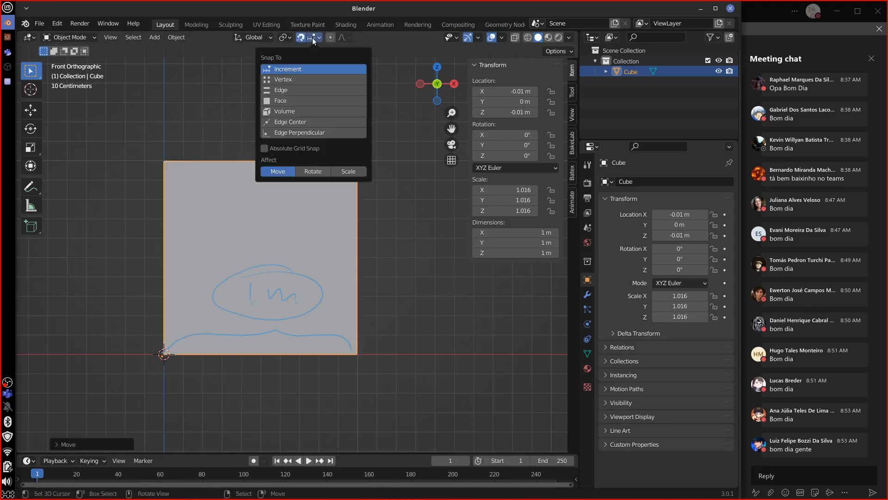
left_click(316, 147)
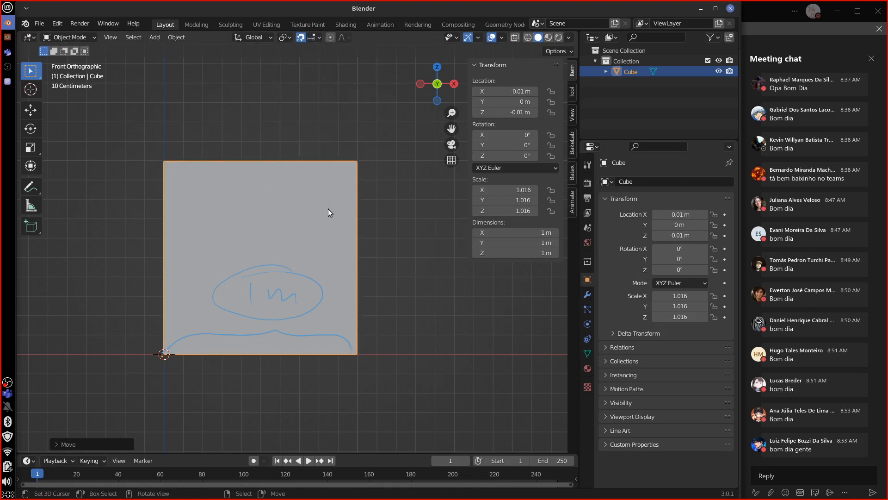
In Edit Mode, box-select the cube's vertices on the positive X side and snap them to the 1 m grid line
key("Tab")
key("alt+a")
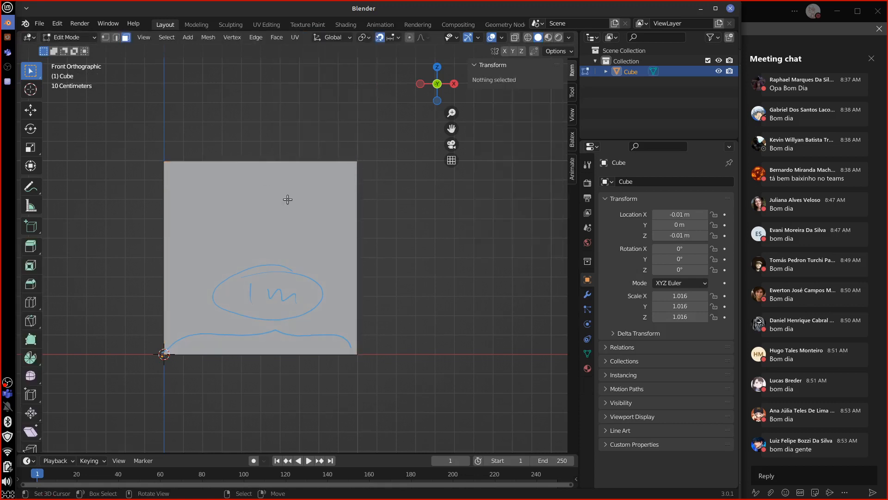
left_click(106, 37)
left_click(360, 158)
key("b")
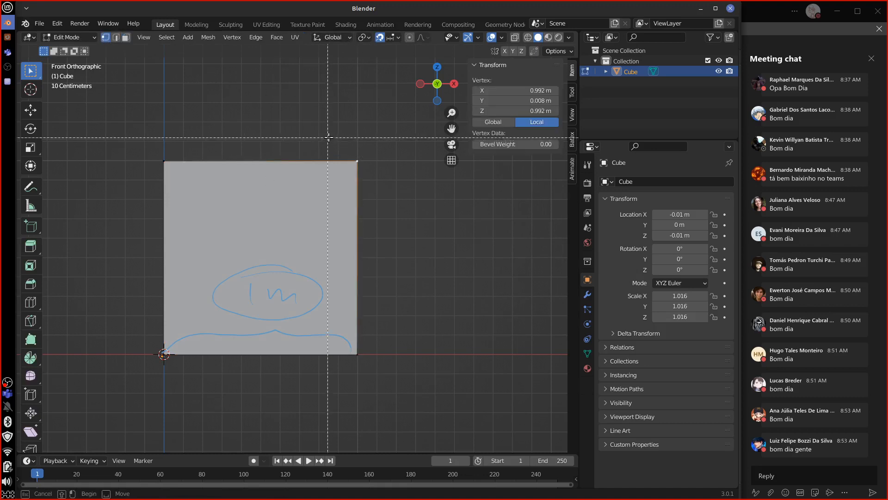
left_click_drag(327, 137, 370, 407)
key("g")
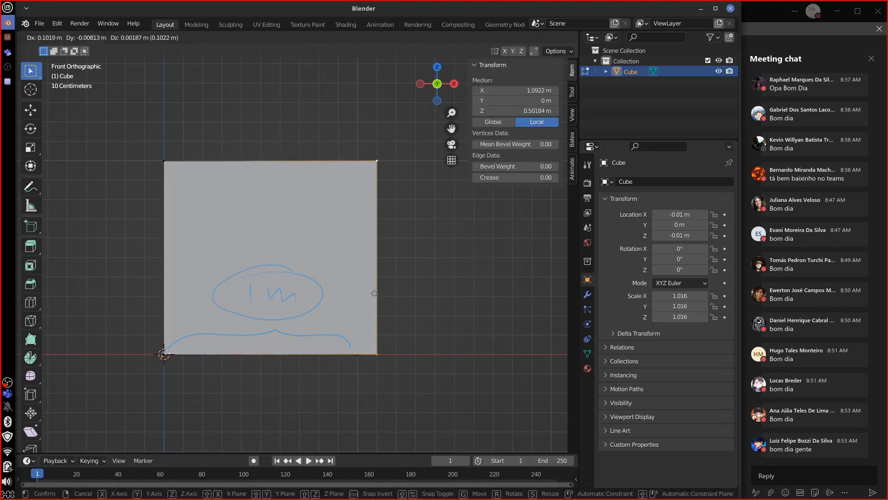
left_click(367, 293)
key("b")
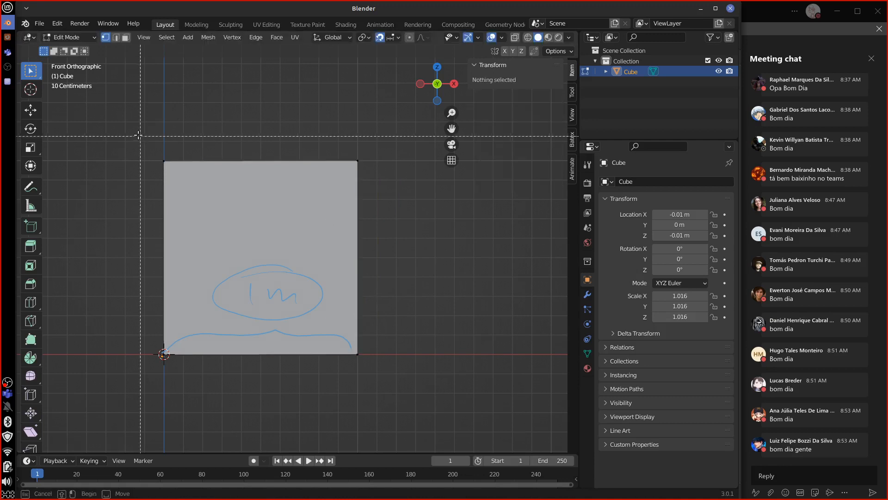
left_click_drag(139, 134, 391, 185)
key("g")
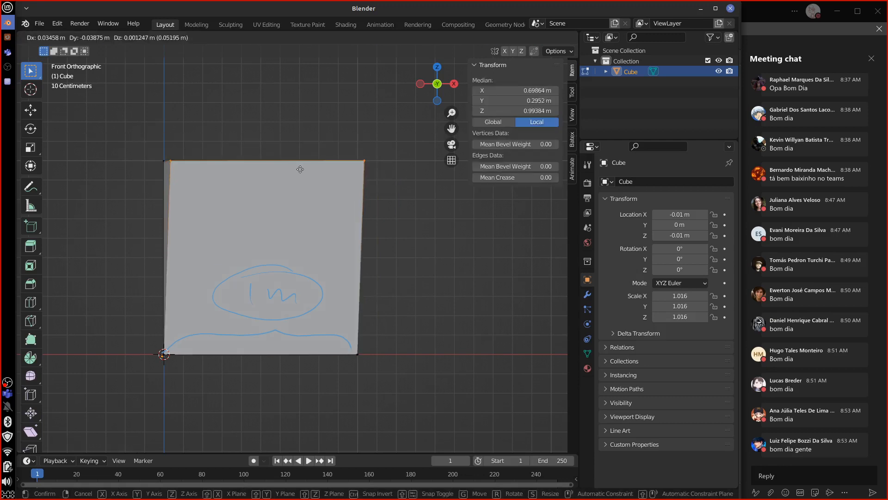
right_click(301, 166)
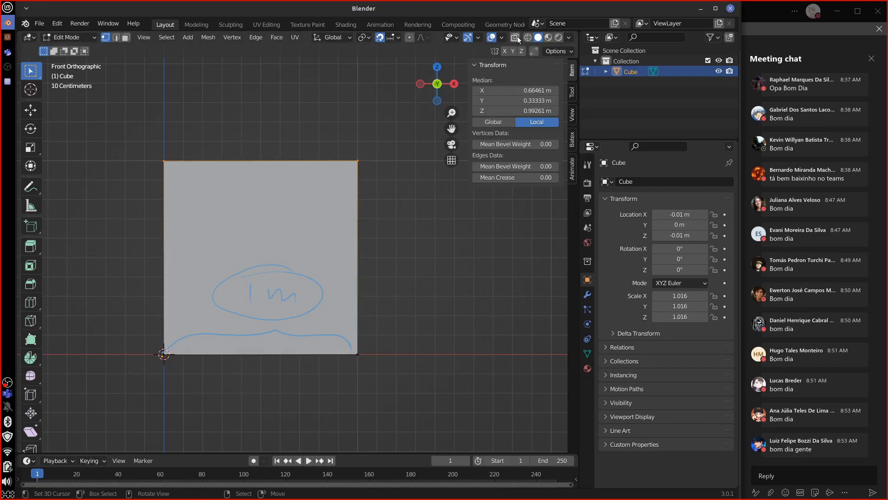
Turn on X-ray, box-select all the cube's upper vertices and snap them to the 1 m height grid line
key("b")
left_click_drag(138, 142, 387, 192)
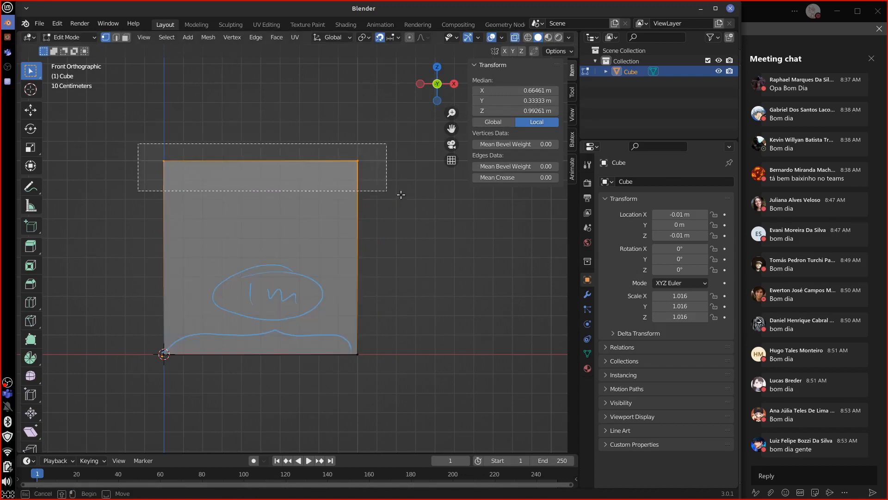
key("g")
right_click(257, 178)
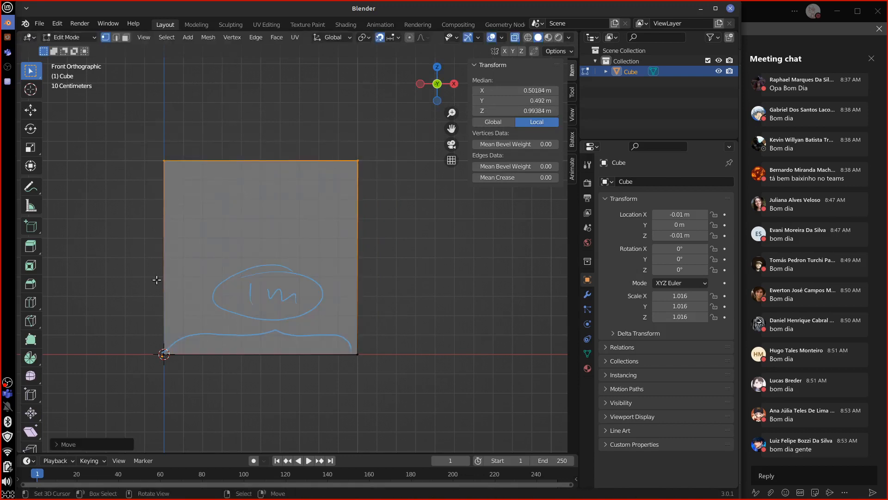
Box-select the vertices along the cube's side at X = 0 and snap them to the Z axis line
key("alt+a")
key("b")
left_click_drag(105, 147, 184, 385)
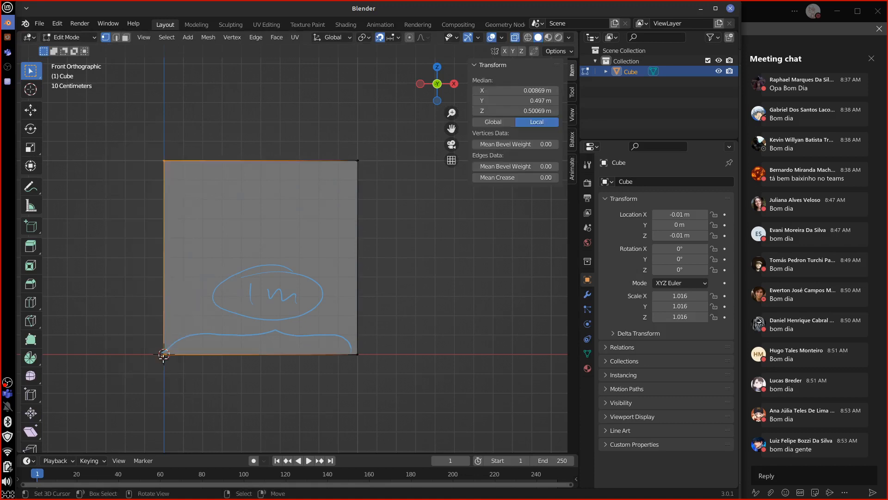
key("g")
left_click(167, 354)
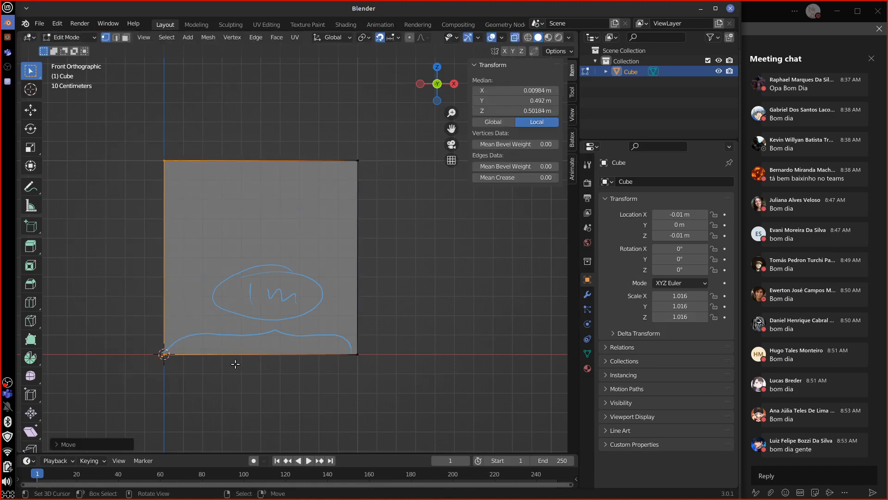
Snap the cube's base vertices to the ground line and return to Object Mode
key("alt+a")
left_click_drag(125, 337, 367, 393)
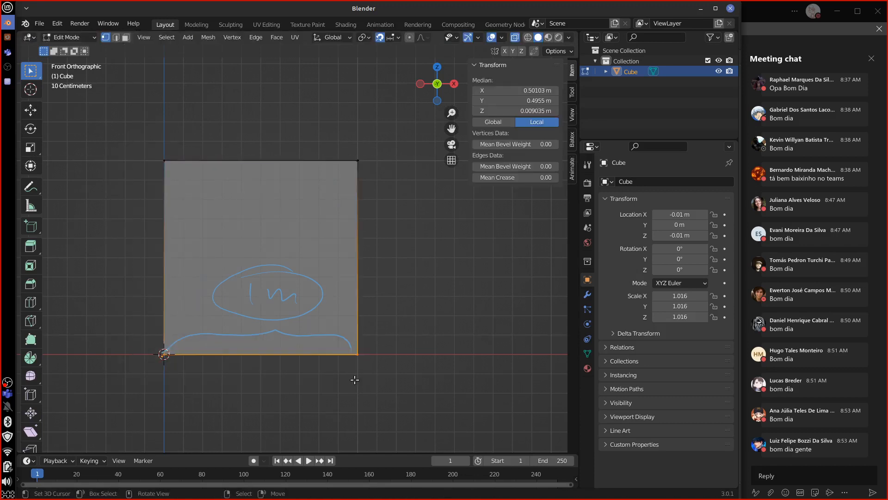
key("g")
left_click(281, 366)
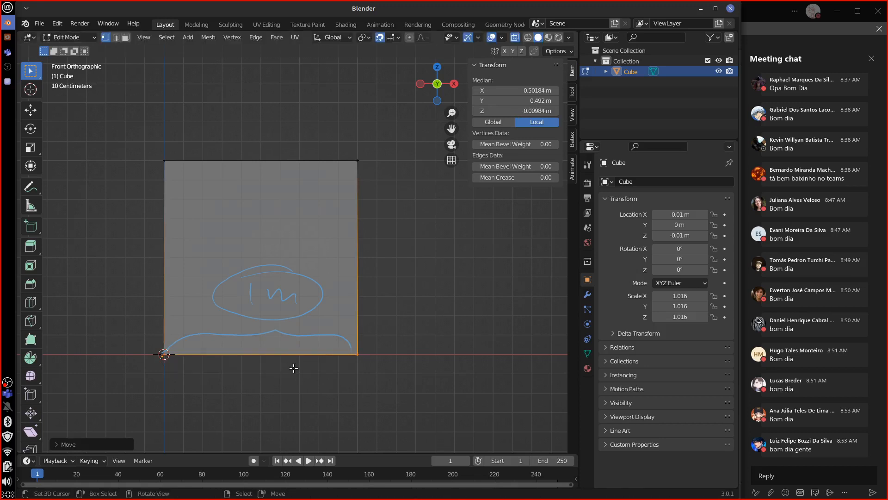
key("Tab")
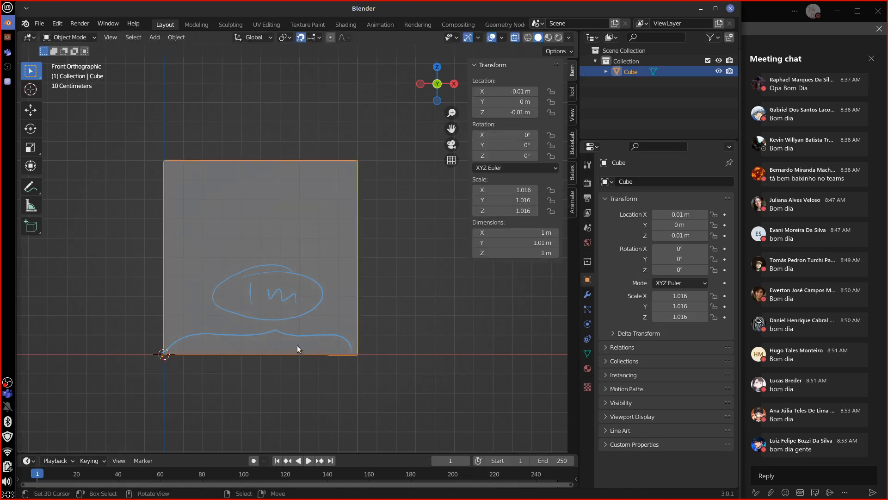
Box-select all vertices on the cube's positive X side through the mesh and snap them to the 1 m grid line
key("Tab")
left_click(364, 168)
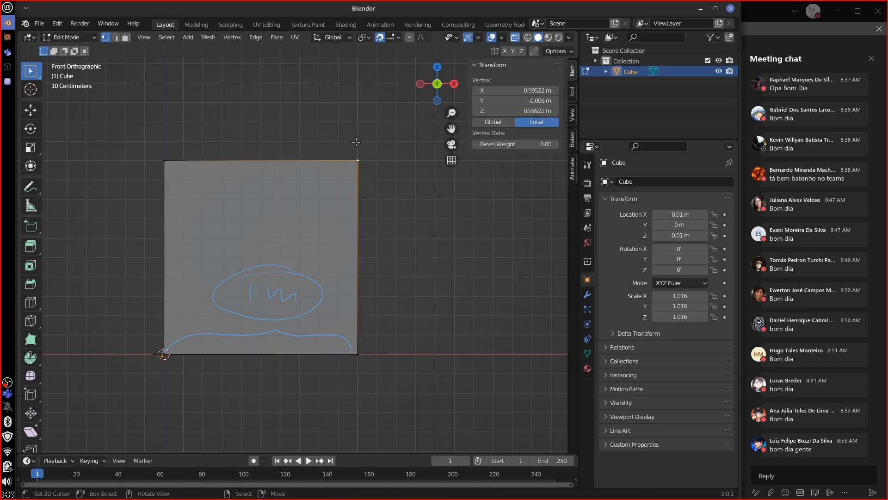
left_click_drag(327, 111, 390, 373)
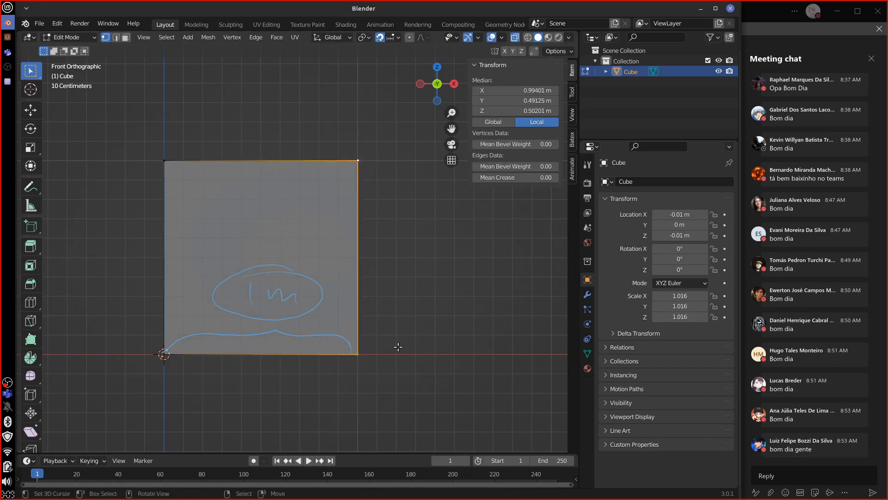
key("g")
right_click(371, 265)
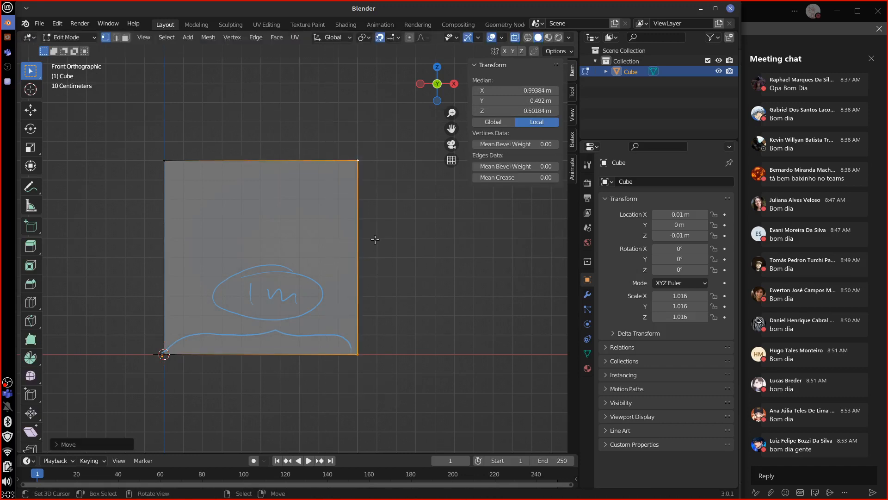
Try to move the cube's far vertical edge on the positive X side about 0.1 m outward along X
left_click(359, 167)
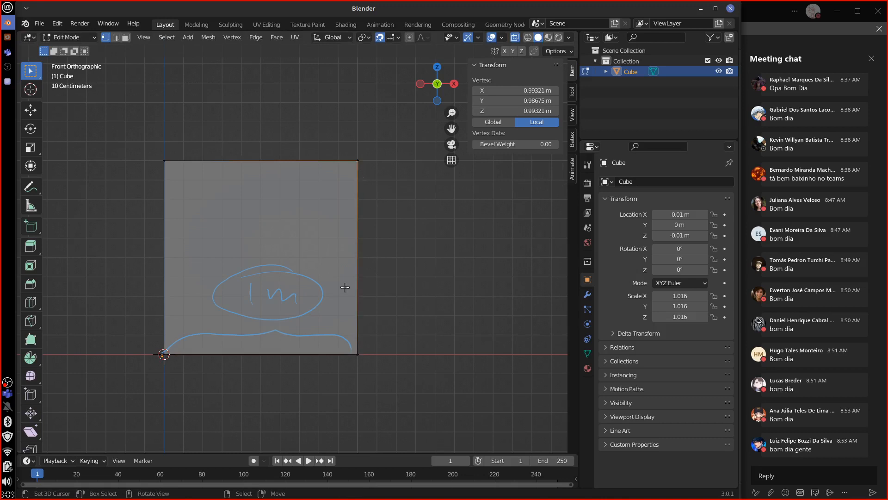
left_click(359, 354, "shift")
middle_click_drag(397, 341, 376, 345)
right_click(421, 153)
right_click(418, 334, "shift")
key("KP_1")
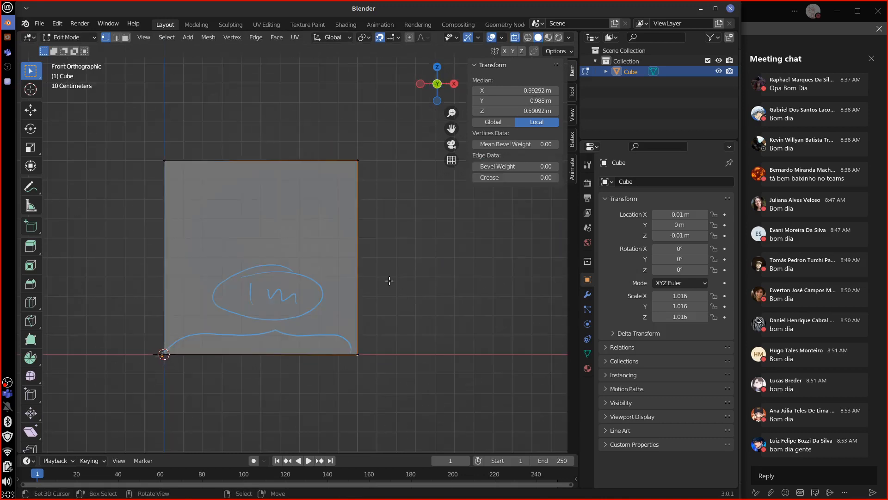
key("g")
left_click(377, 275)
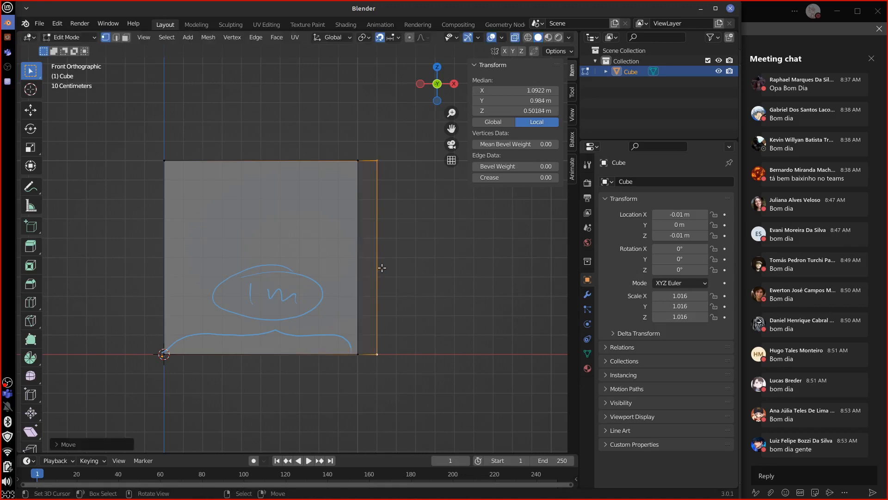
key("Tab")
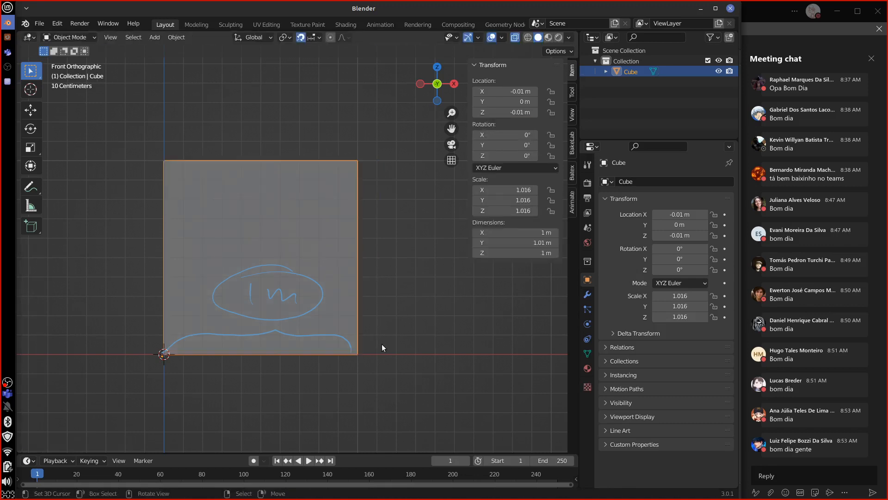
In the top view, select the cube's vertices on the positive Y side and snap them to the 1 m grid line
middle_click_drag(385, 299, 368, 319)
key("Tab")
left_click(328, 94)
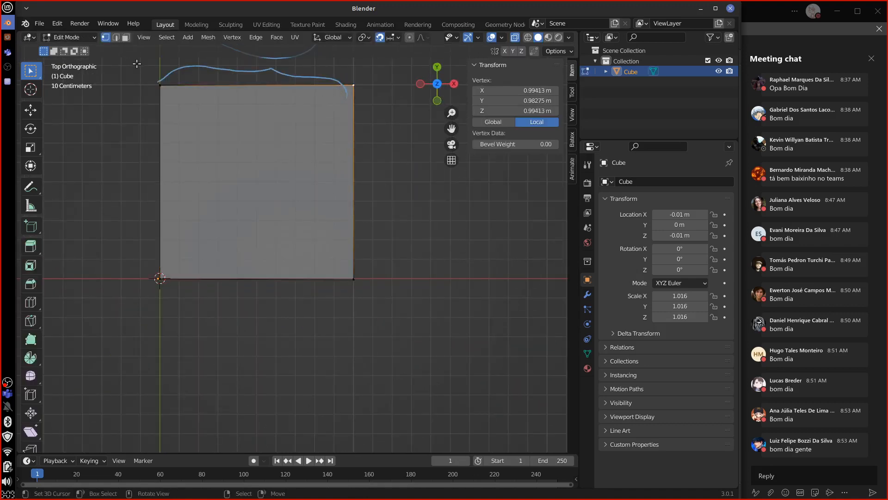
left_click_drag(123, 66, 391, 130)
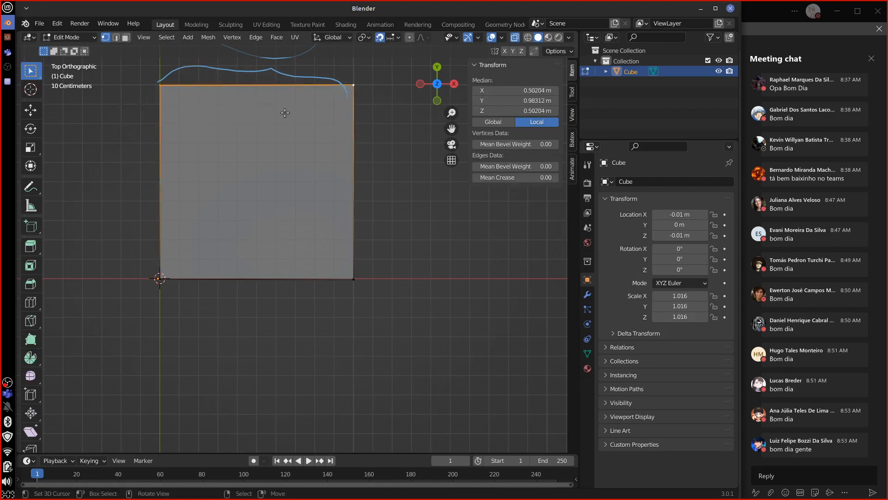
key("g")
left_click(286, 107)
Select the cube's vertices on the negative Y side through the mesh, snap them to the X axis line and return to Object Mode
key("alt+a")
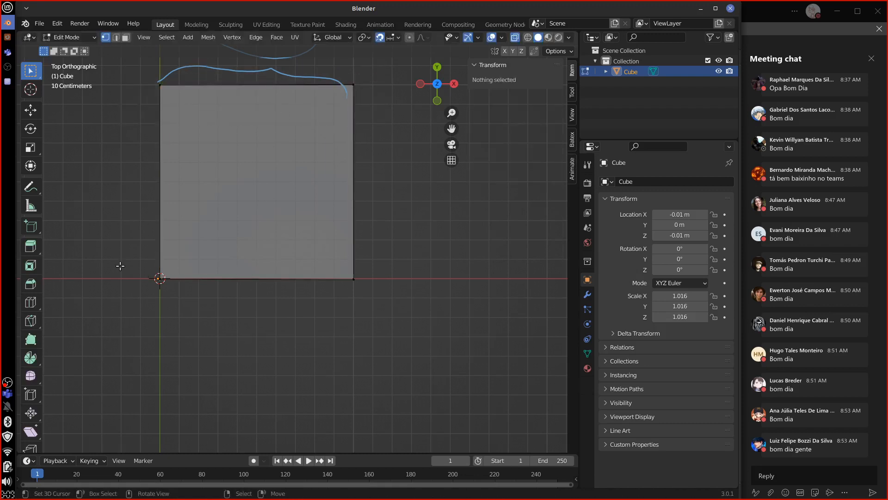
left_click_drag(114, 259, 382, 326)
key("g")
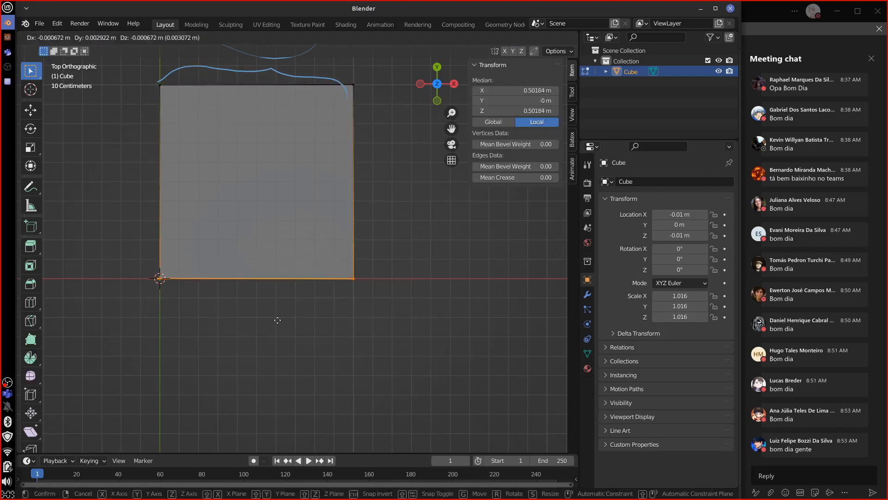
left_click(273, 325)
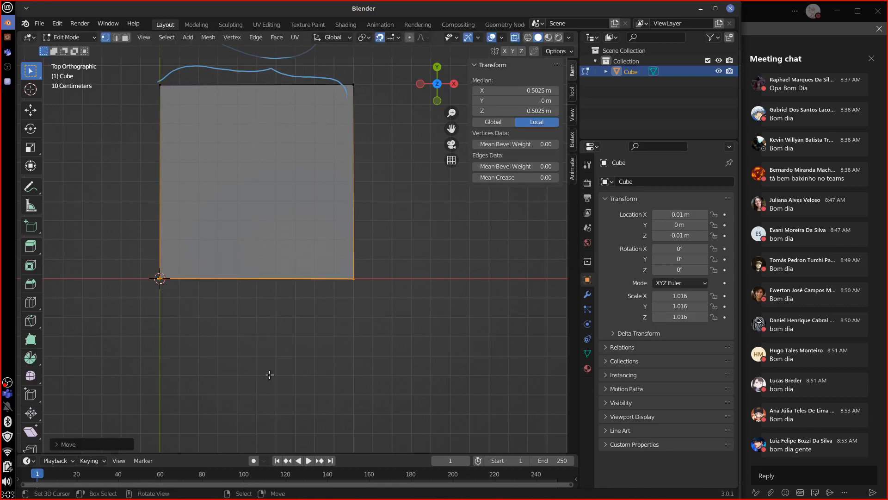
key("Tab")
Apply the cube's rotation and scale in the front view
key("KP_1")
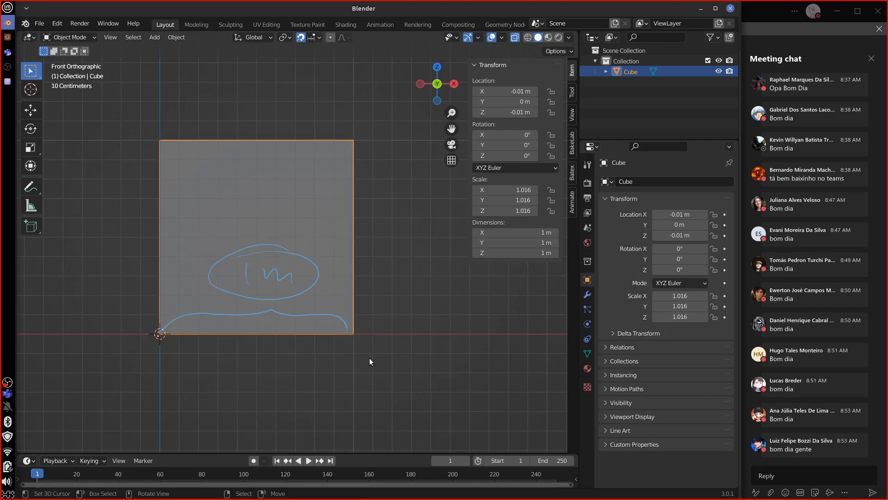
left_click(174, 37)
mouse_move(236, 91)
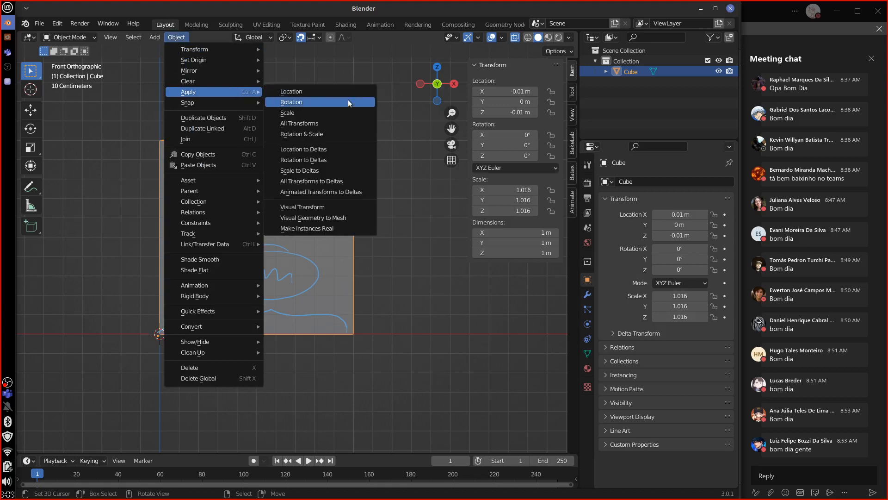
left_click(344, 134)
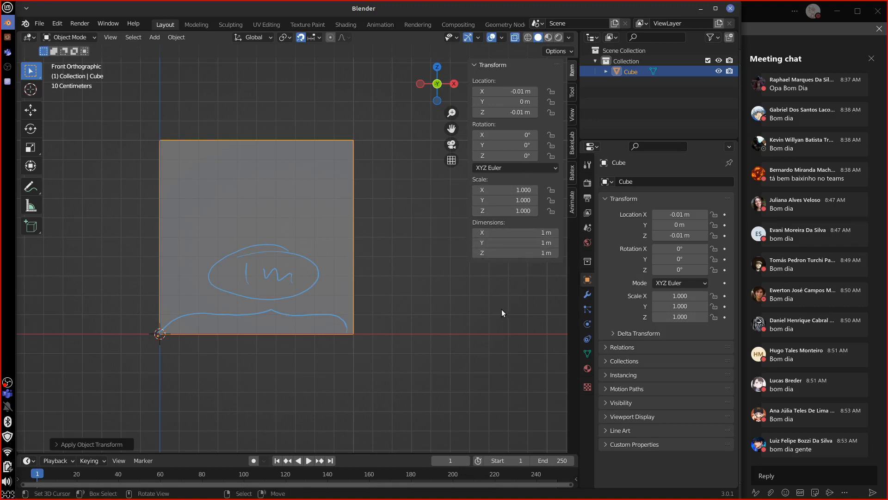
Erase the handwritten 1 m annotation and brace over the cube, plus a stroke drawn along its positive X edge
mouse_move(181, 321)
right_mouse_down()
mouse_move(377, 311)
mouse_move(223, 270)
mouse_move(313, 283)
right_mouse_up()
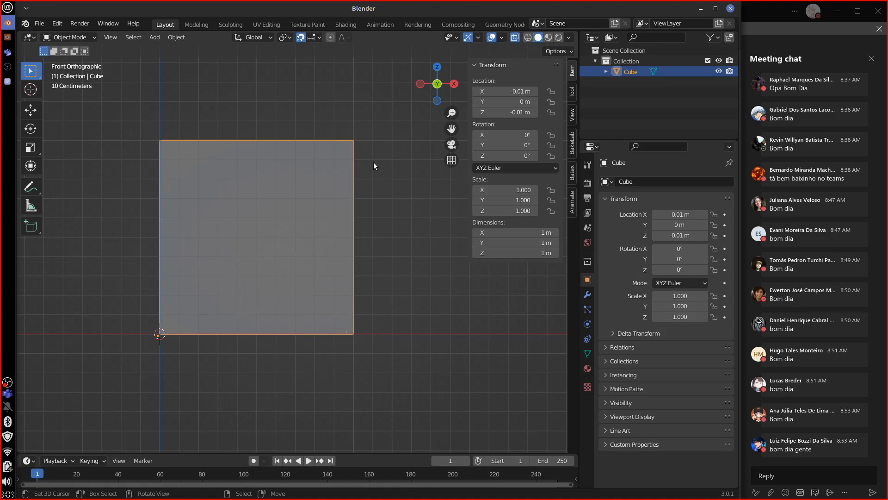
left_click_drag(381, 142, 382, 313)
right_click_drag(378, 295, 386, 272)
Look at the cube from an angle, hide the sidebar and turn off X-ray display
scroll(340, 330, "down", 3)
middle_click_drag(350, 316, 346, 297)
middle_click_drag(384, 329, 361, 308)
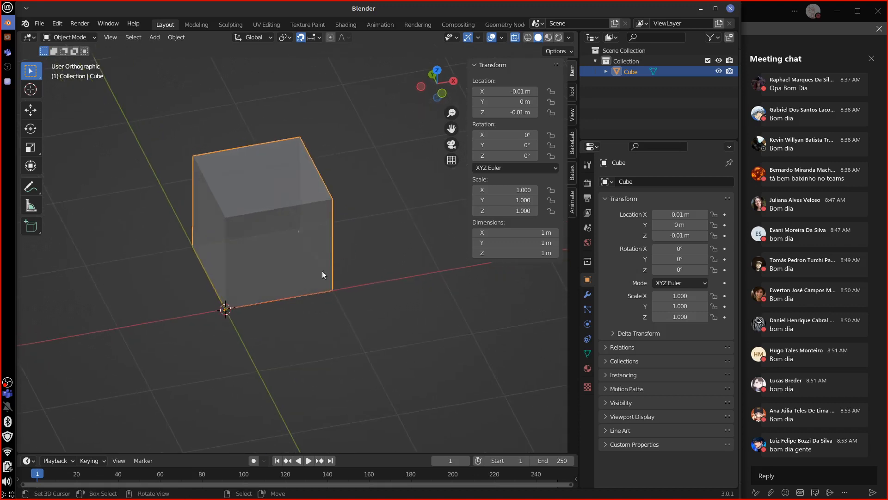
key("n")
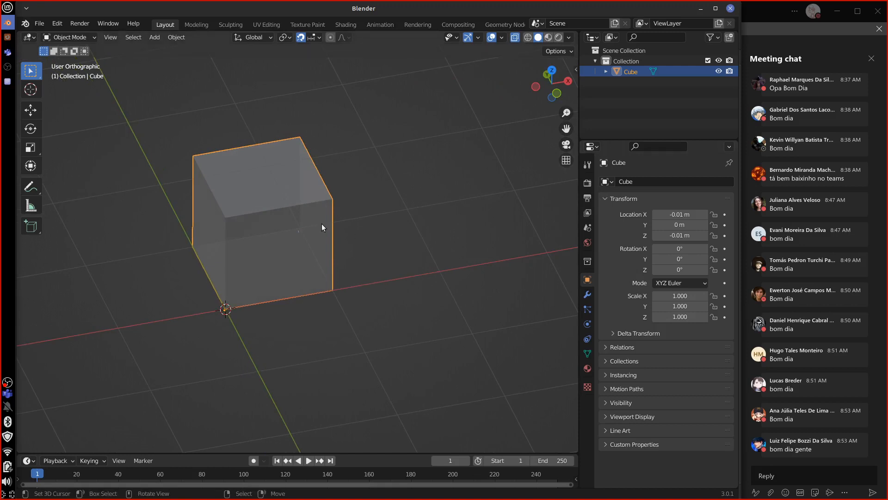
key("alt+z")
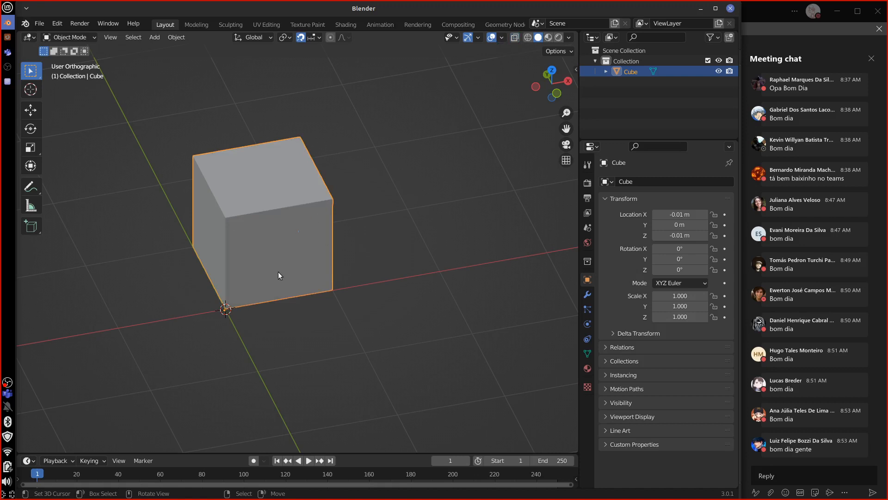
Show and hide the viewport sidebar several times in different ways, leaving it collapsed
left_click(576, 69)
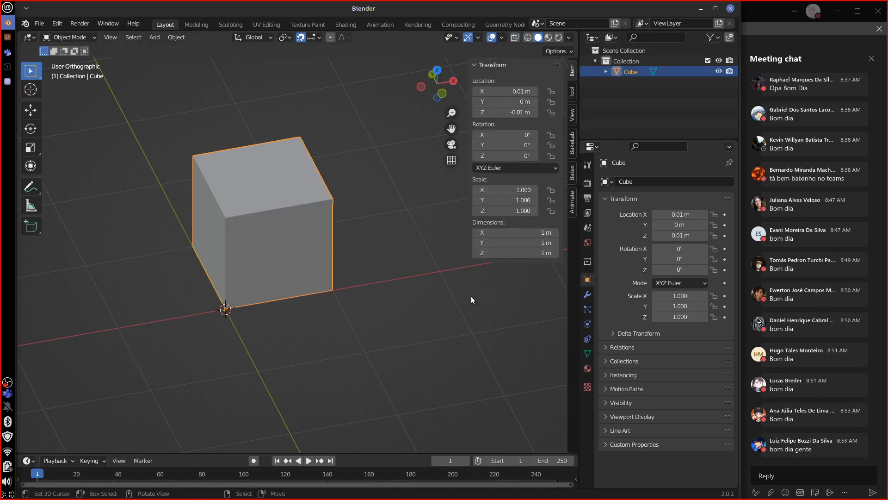
key("n")
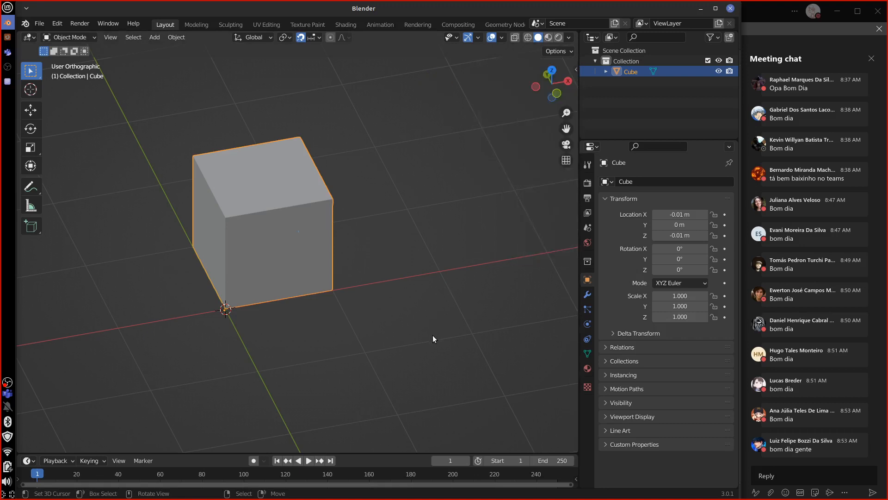
left_click_drag(431, 350, 441, 311)
key("n")
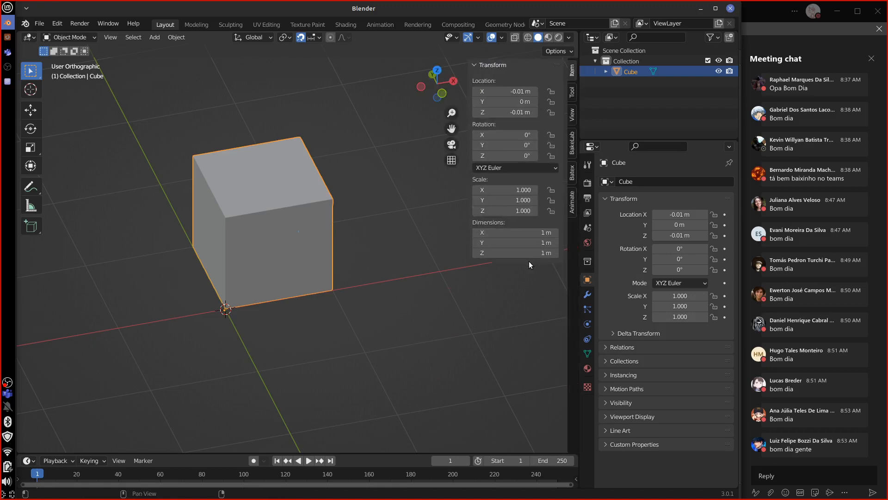
key("n")
left_click(111, 37)
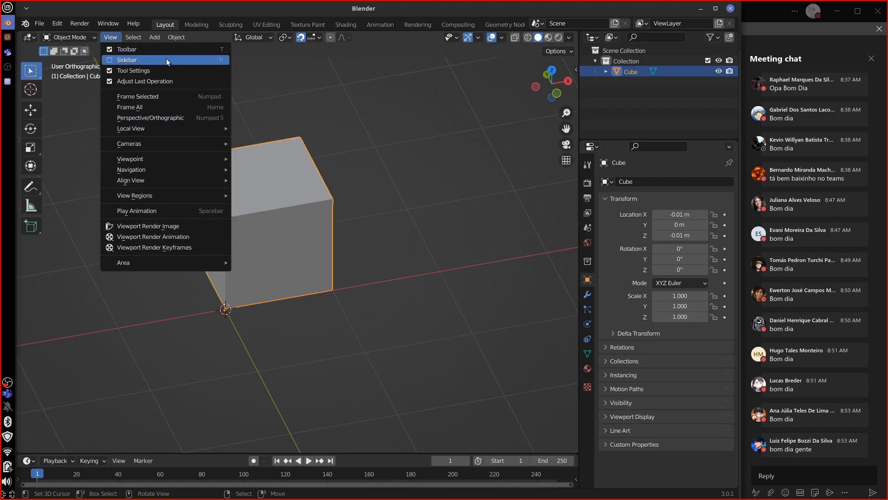
left_click(129, 60)
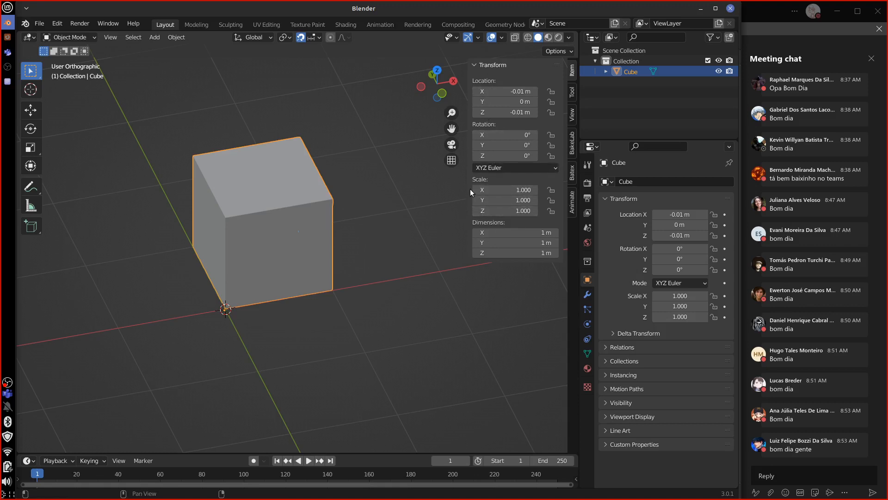
left_click_drag(468, 189, 504, 193)
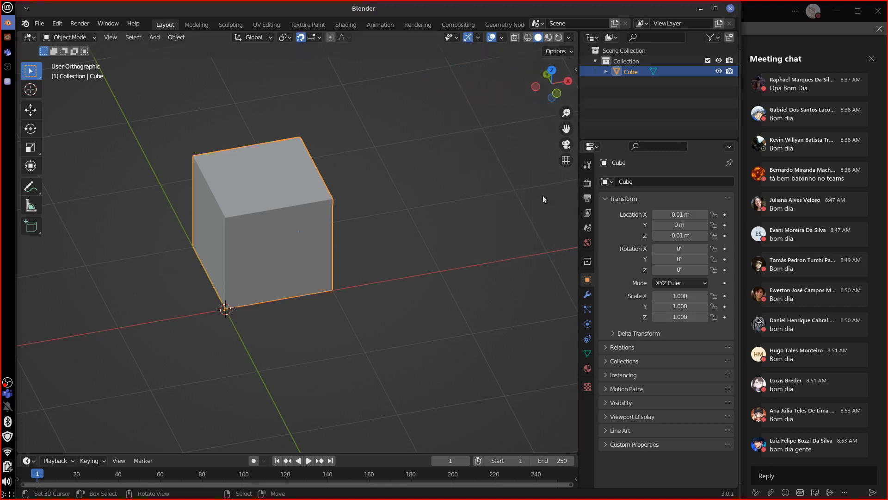
Annotate the cube's front bottom edge with a brace and a length label, and erase them
key("KP_7")
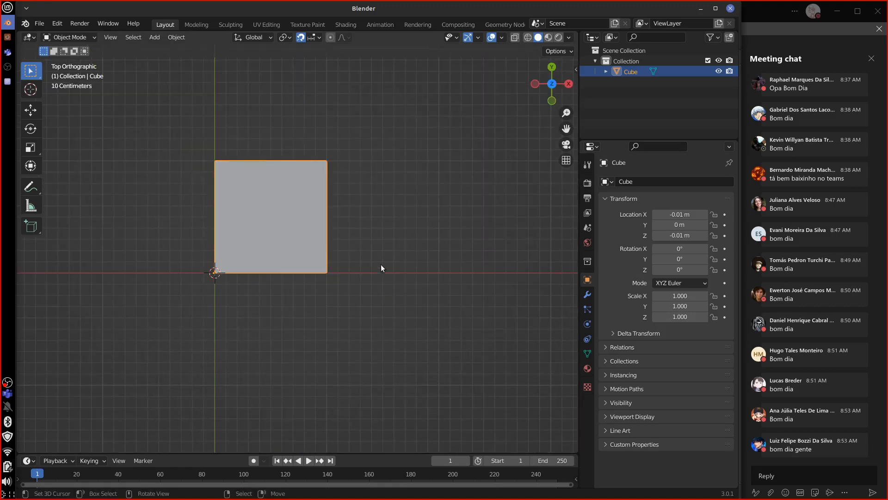
middle_click_drag(384, 280, 359, 274)
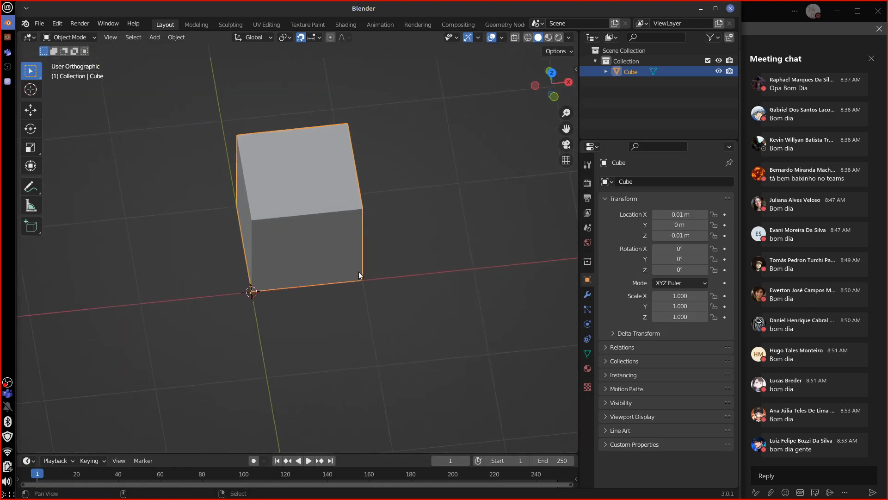
mouse_move(256, 295)
left_mouse_down()
mouse_move(295, 306)
mouse_move(363, 284)
left_mouse_up()
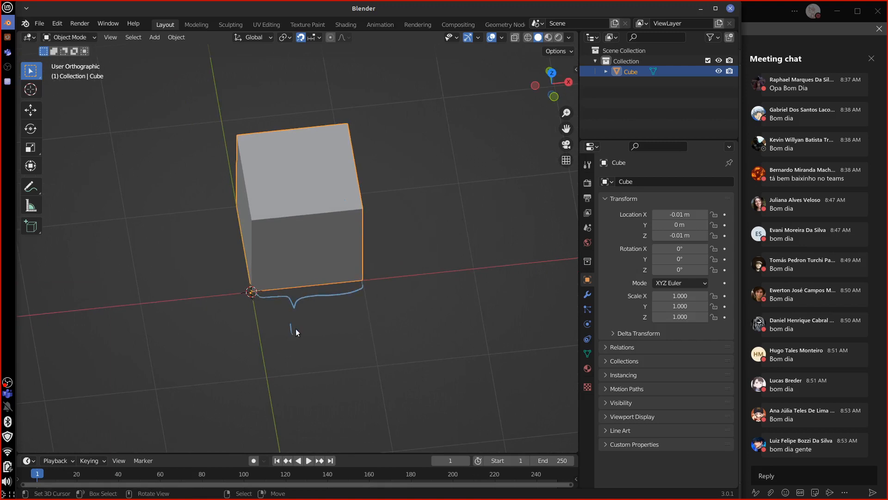
left_click_drag(305, 324, 323, 332)
mouse_move(294, 326)
right_mouse_down()
mouse_move(310, 291)
mouse_move(348, 306)
right_mouse_up()
Mark the width of the cube's top edge with annotation strokes in the front view and erase them
key("KP_1")
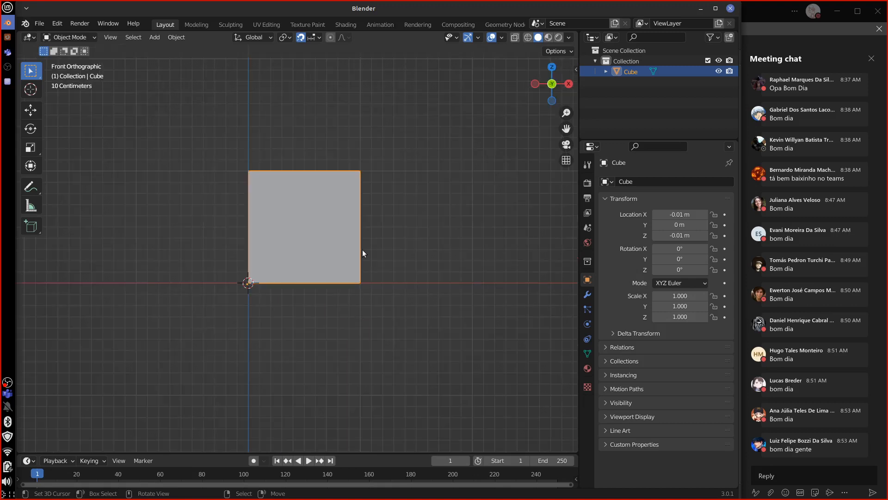
scroll(361, 236, "up", 3)
middle_click_drag(375, 144, 388, 218, "shift")
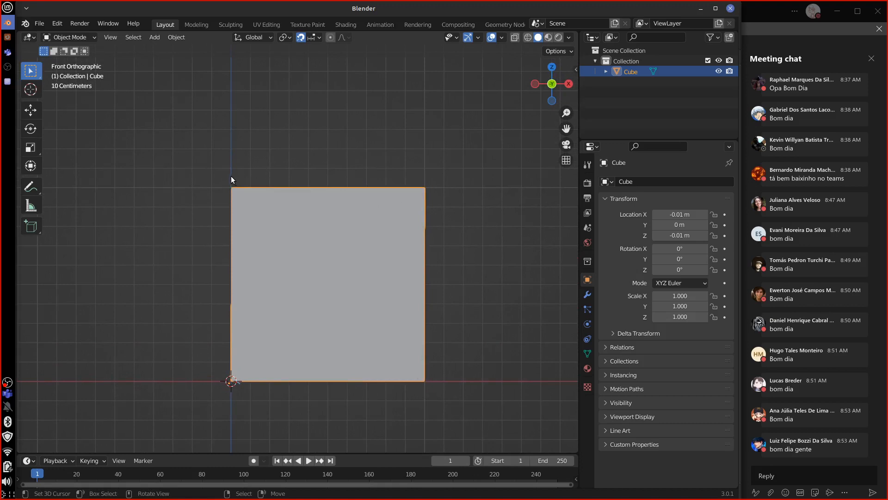
mouse_move(232, 174)
left_mouse_down()
mouse_move(379, 169)
mouse_move(439, 178)
left_mouse_up()
left_click_drag(425, 159, 424, 187)
mouse_move(435, 176)
right_mouse_down()
mouse_move(344, 168)
mouse_move(393, 186)
right_mouse_up()
Draw a labelled annotation line about 1 m long with end ticks on the empty grid beside the cube, and erase it
middle_click_drag(502, 301, 265, 308, "shift")
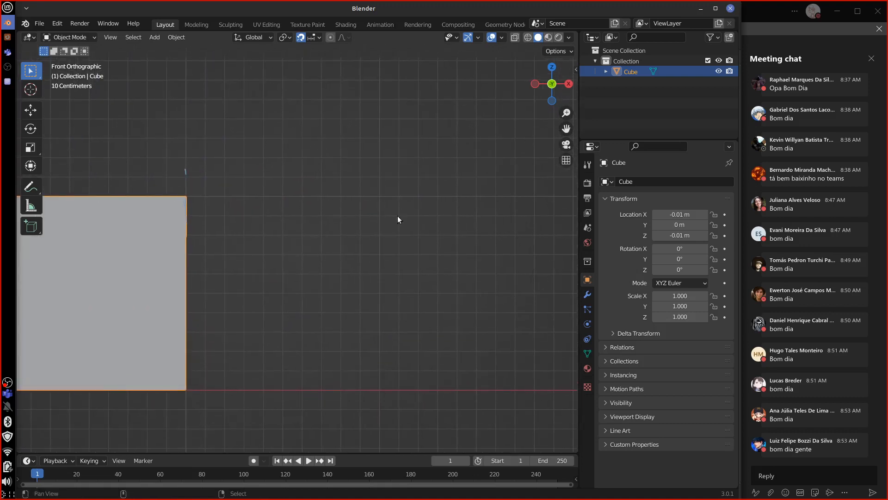
middle_click_drag(335, 236, 352, 244, "shift")
middle_click_drag(491, 255, 230, 239, "shift")
mouse_move(157, 205)
left_mouse_down()
mouse_move(357, 200)
mouse_move(355, 222)
mouse_move(158, 221)
left_mouse_up()
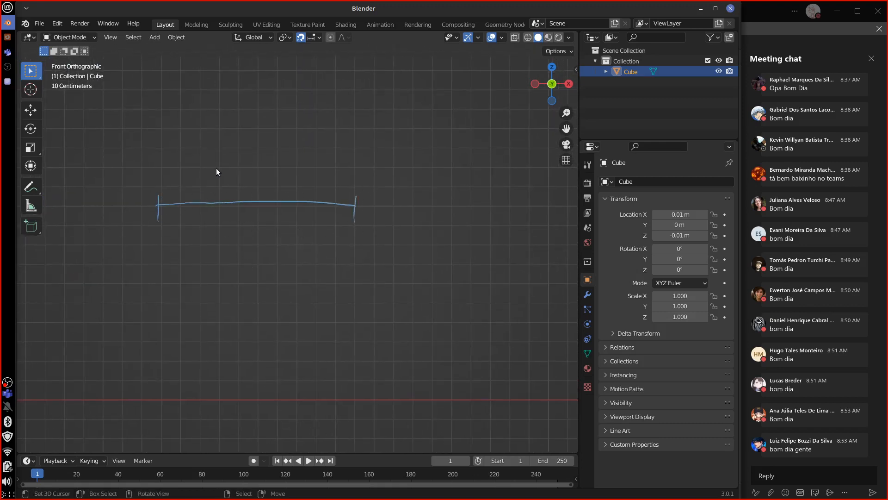
mouse_move(219, 168)
left_mouse_down()
mouse_move(218, 183)
mouse_move(255, 181)
left_mouse_up()
left_click_drag(168, 229, 167, 251)
left_click_drag(171, 248, 178, 247)
mouse_move(206, 258)
right_mouse_down()
mouse_move(168, 258)
mouse_move(189, 189)
mouse_move(242, 179)
mouse_move(312, 188)
mouse_move(365, 235)
right_mouse_up()
middle_click_drag(62, 360, 499, 336, "shift")
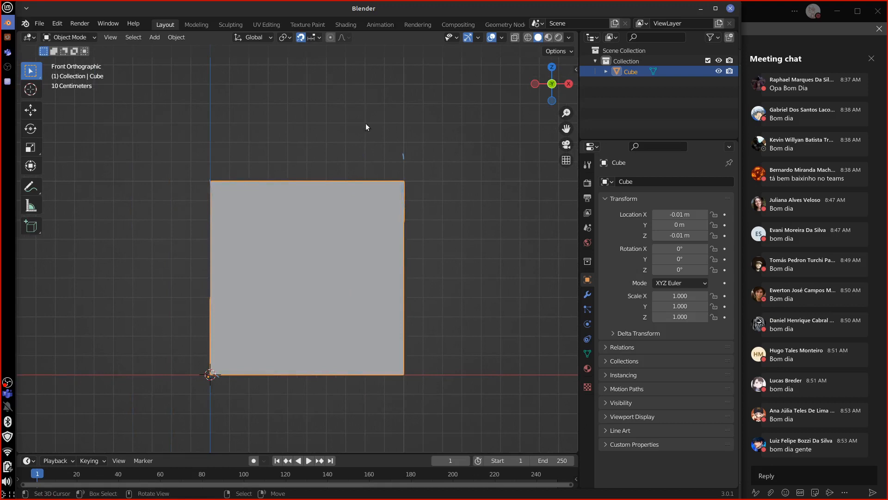
Enter Edit Mode on the cube, switch to face selection and set the snap target to Increment
middle_click_drag(437, 270, 413, 270)
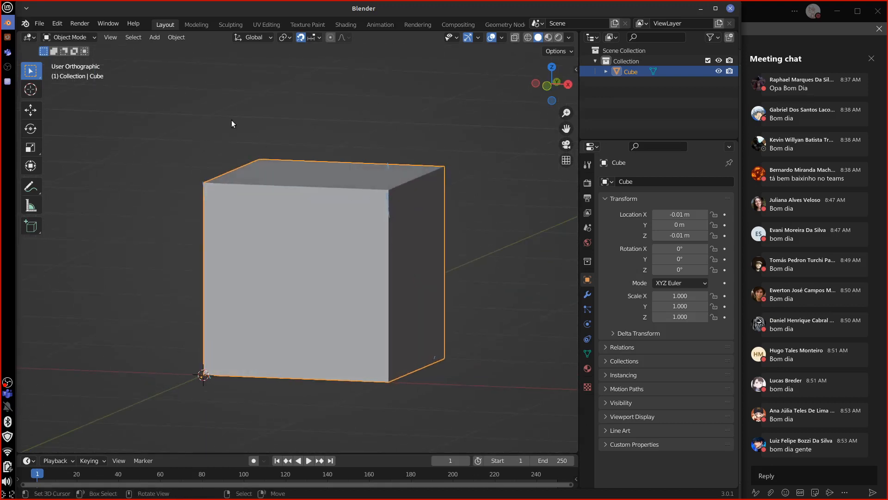
key("Tab")
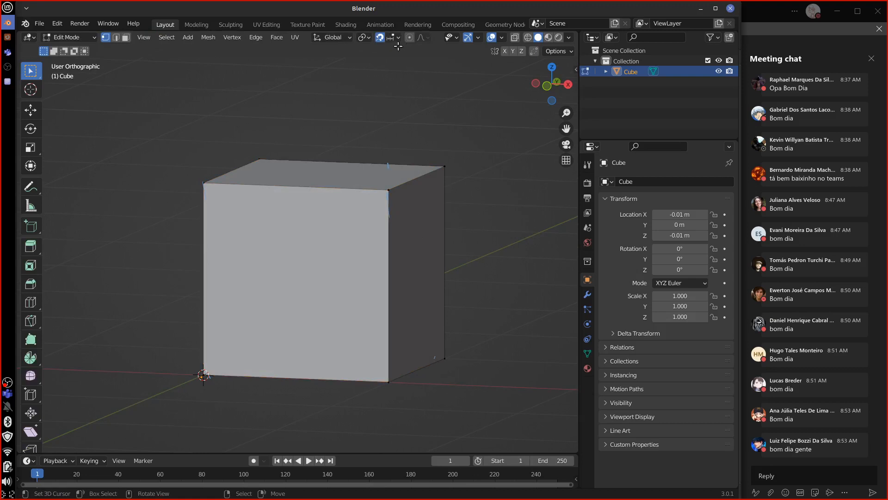
left_click(393, 40)
left_click(382, 99)
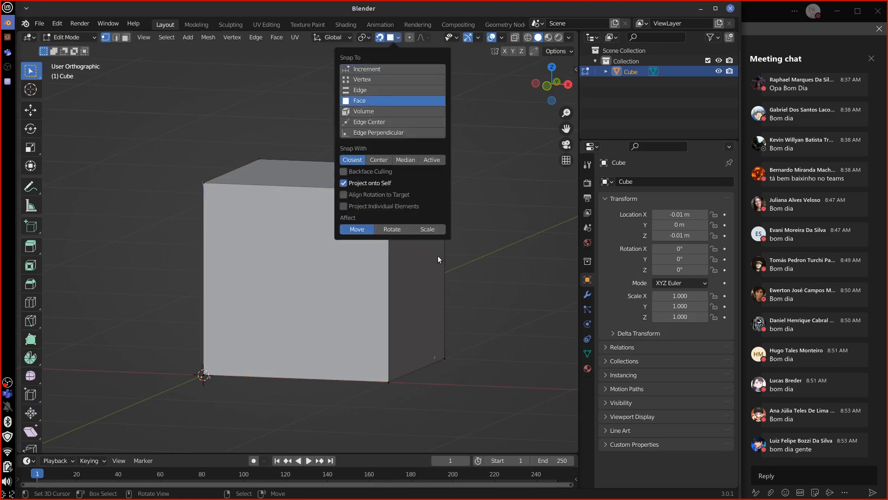
left_click(392, 37)
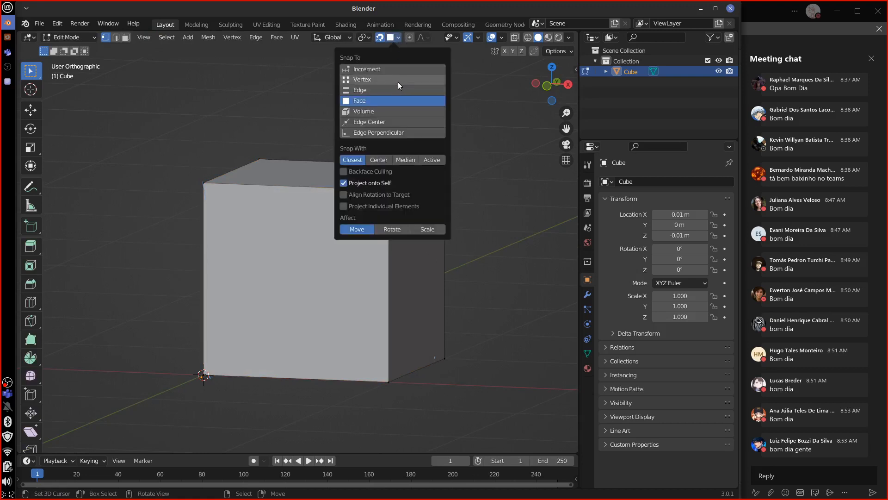
left_click(399, 111)
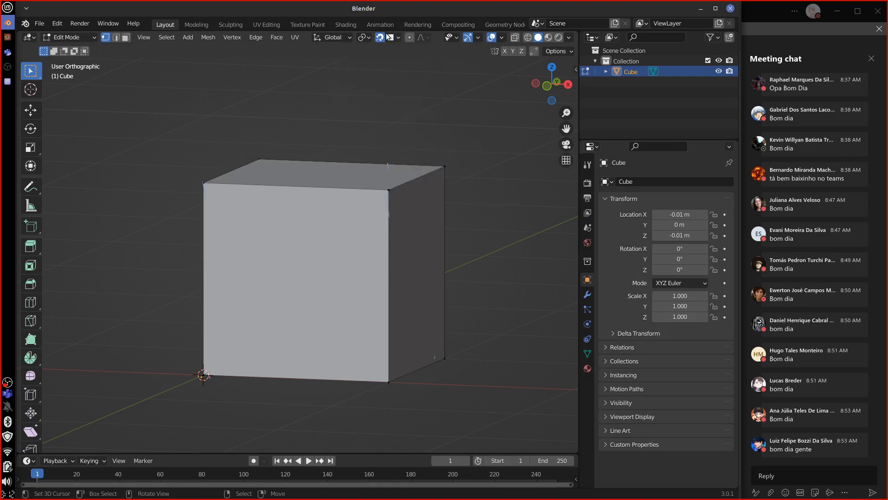
left_click(125, 37)
left_click(394, 37)
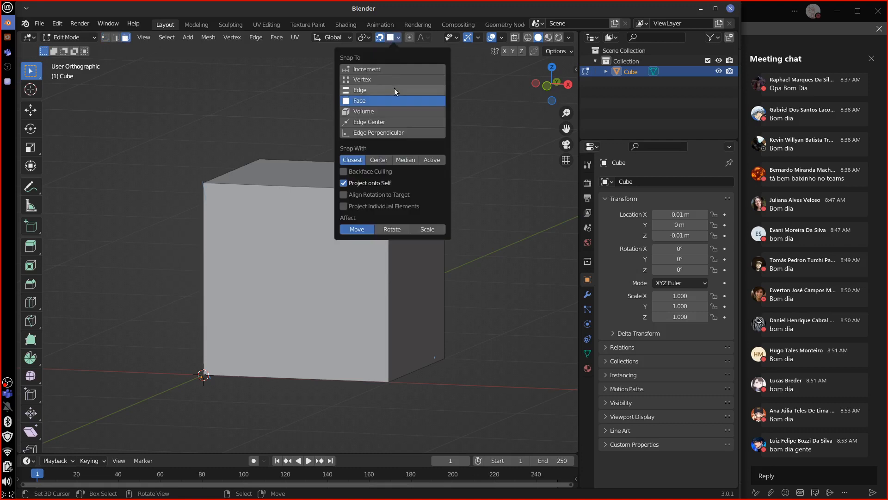
left_click(393, 69)
Move the cube's positive X face 0.1 m outward along X in the front view and return to Object Mode
left_click(409, 278)
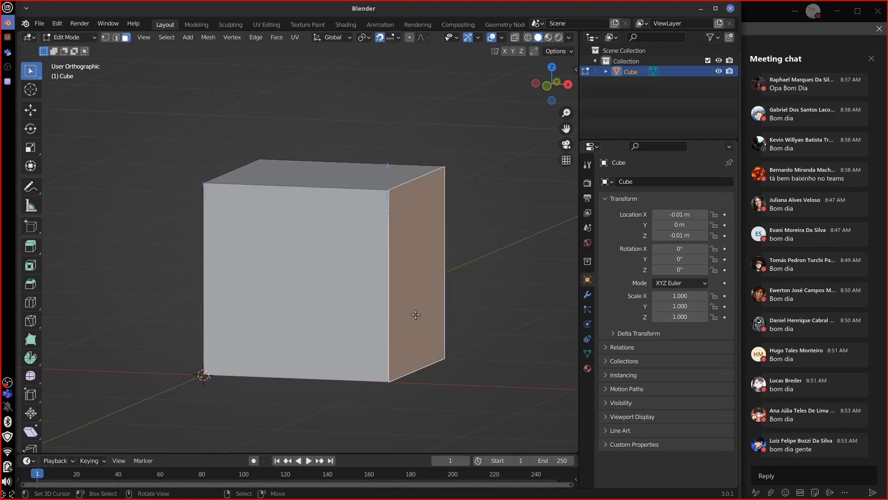
key("KP_1")
key("g")
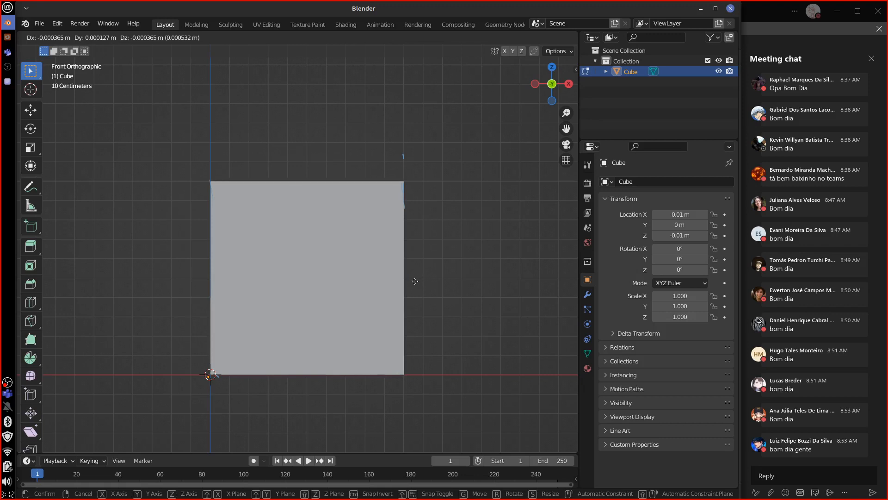
right_click(413, 280)
key("Tab")
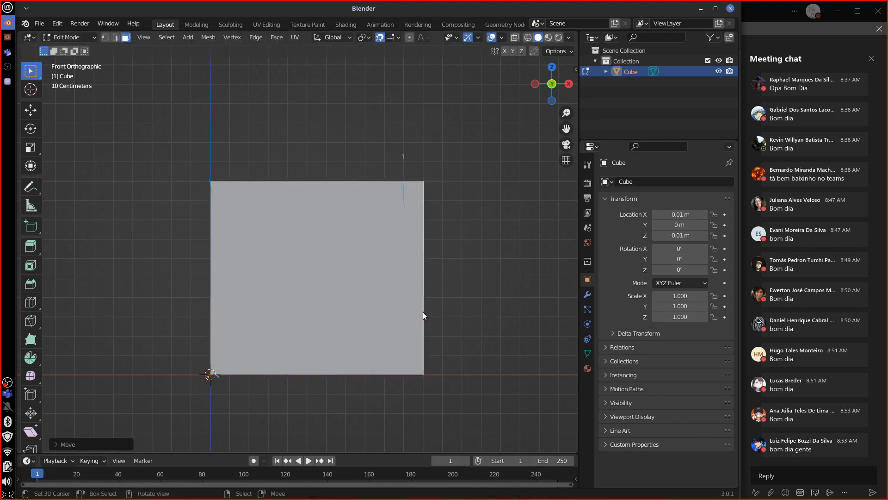
Show the sidebar and check the cube's X dimension in the front view
left_click(575, 65)
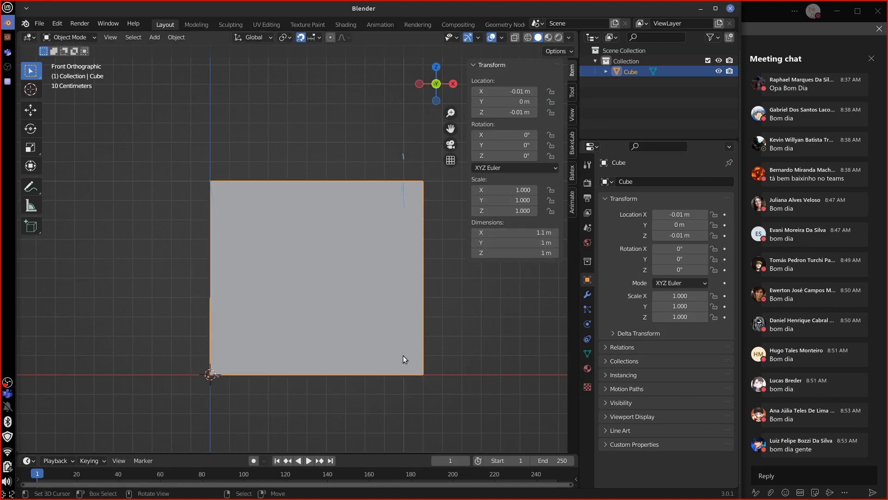
middle_click_drag(455, 307, 400, 309, "shift")
key("KP_1")
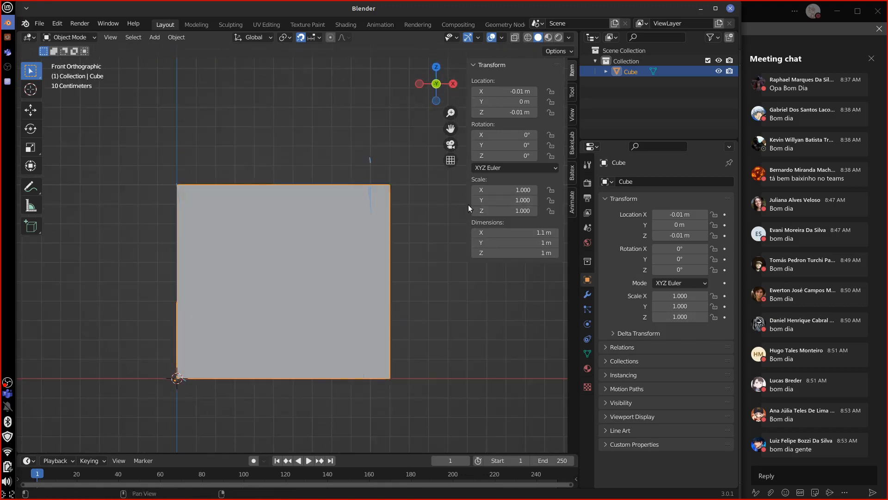
Move the cube's positive X face 0.1 m inward along X in the front view, return to Object Mode and show its dimensions
key("n")
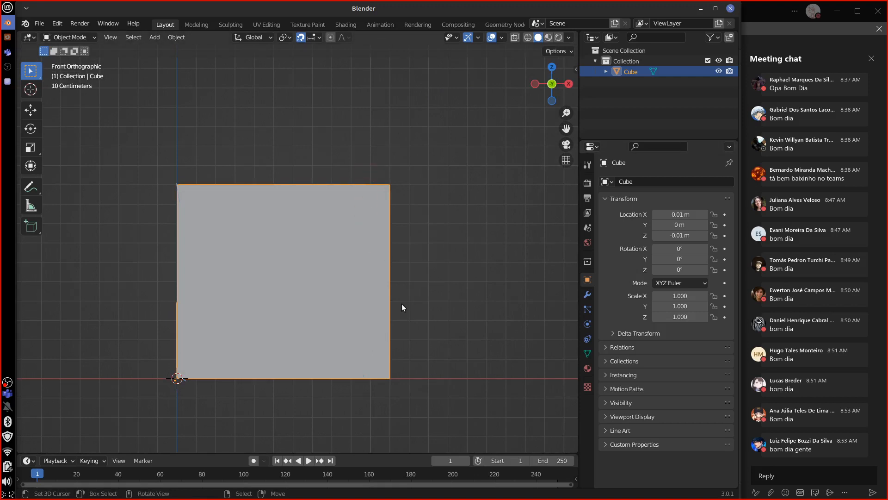
key("Tab")
middle_click_drag(436, 283, 403, 289)
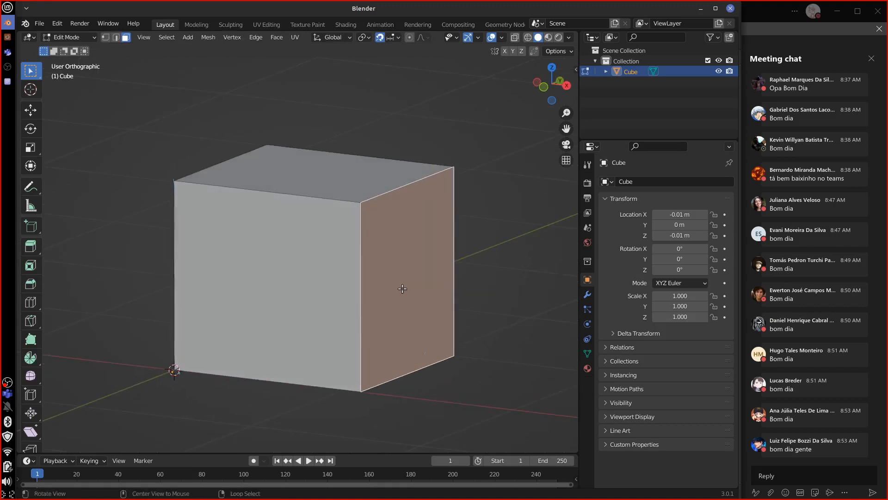
key("KP_1")
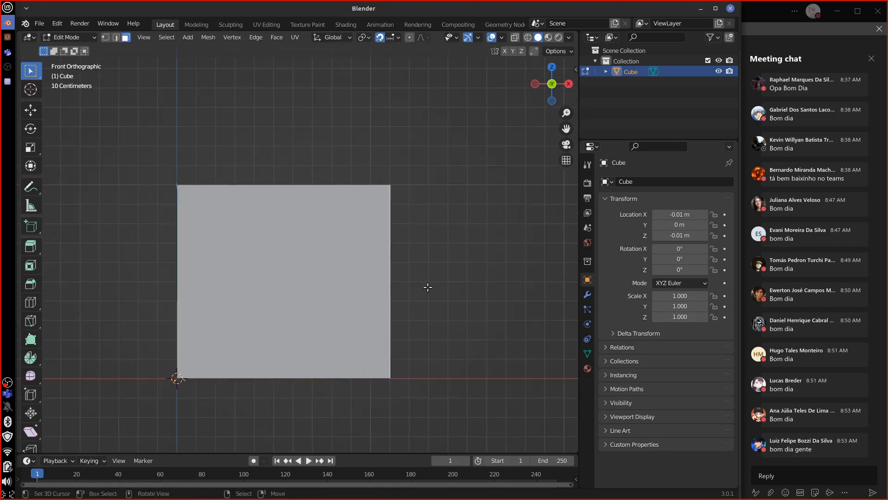
key("g")
key("x")
left_click(411, 289)
key("Tab")
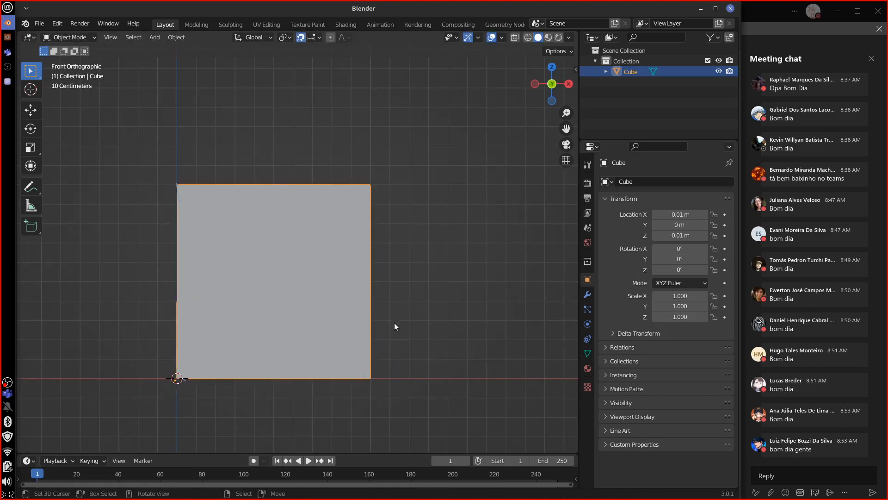
left_click(576, 69)
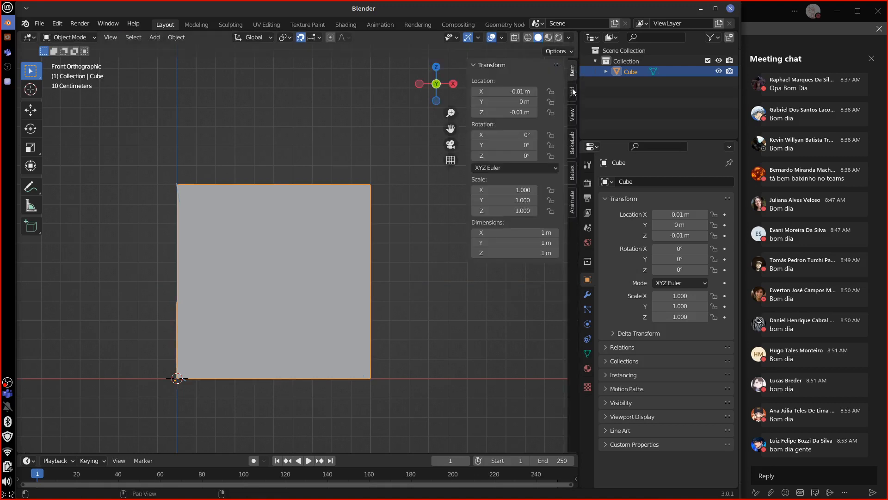
Set the viewport grid scale to 3
middle_click_drag(442, 327, 401, 283, "shift")
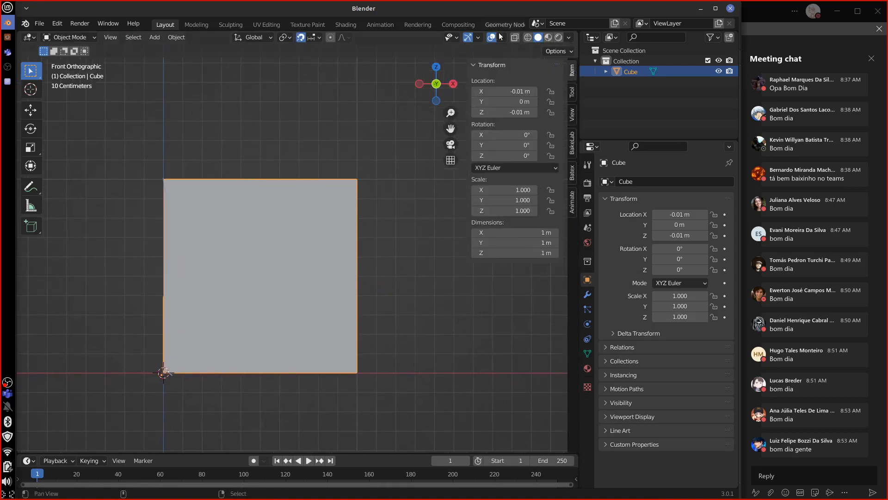
left_click(501, 37)
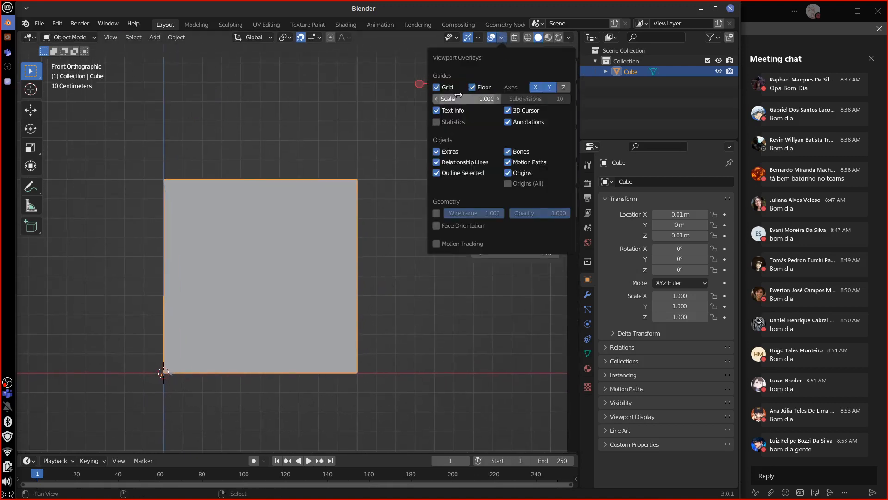
left_click(481, 101)
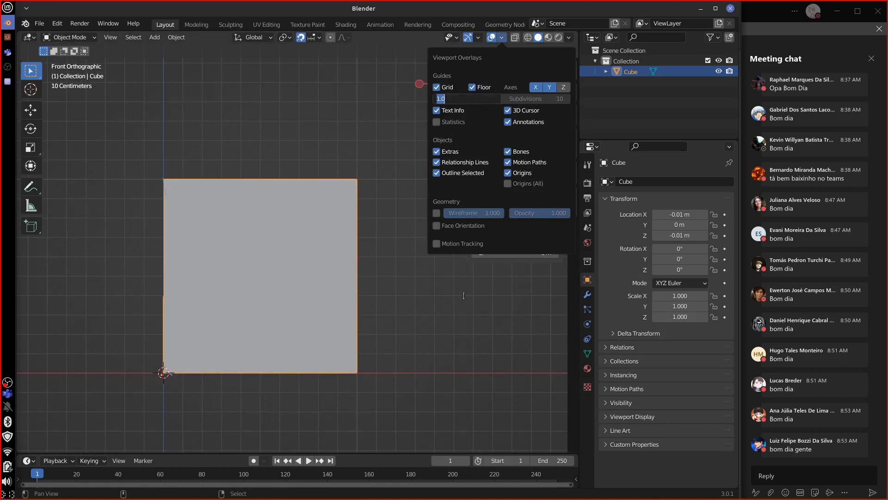
type("3")
key("Return")
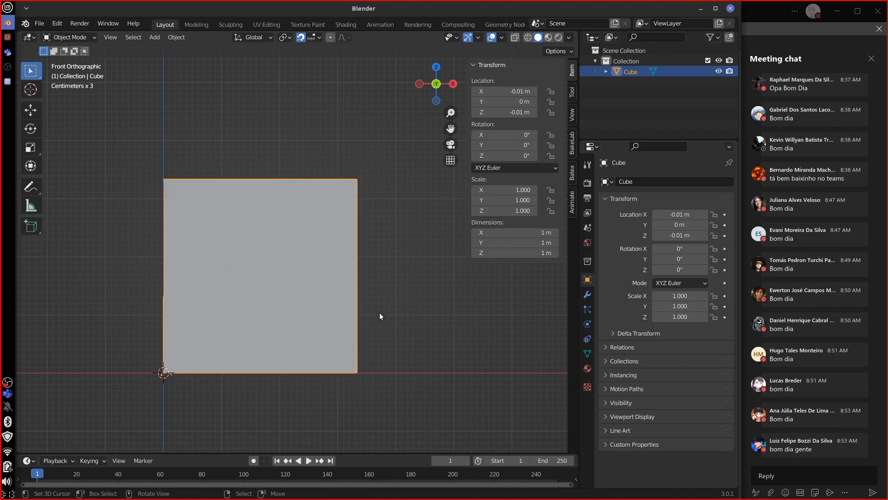
Draw annotation lines beside the cube's positive X side to compare its height with the grid divisions, and erase them
left_click_drag(379, 316, 376, 371)
key("ctrl+z")
left_click_drag(379, 314, 379, 372)
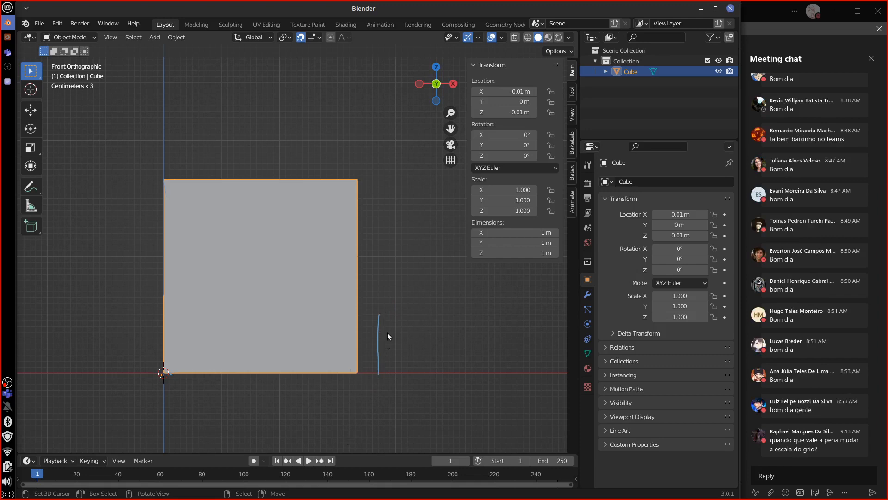
right_click_drag(387, 332, 380, 367)
left_click_drag(371, 346, 364, 198)
right_click_drag(365, 196, 370, 359)
left_click_drag(384, 284, 383, 324)
right_click_drag(376, 333, 383, 326)
mouse_move(398, 314)
left_mouse_down()
mouse_move(409, 348)
mouse_move(394, 371)
left_mouse_up()
right_click_drag(401, 336, 400, 324)
Set the viewport grid scale to 3.333
left_click(501, 38)
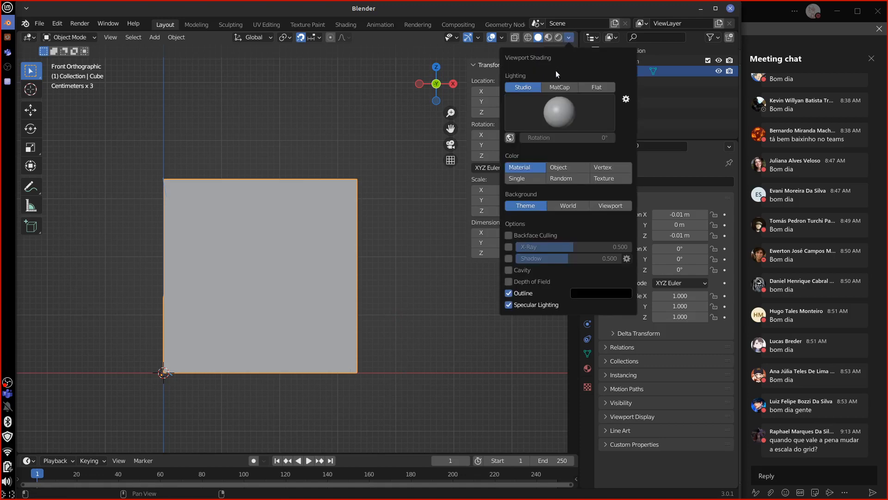
double_click(490, 99)
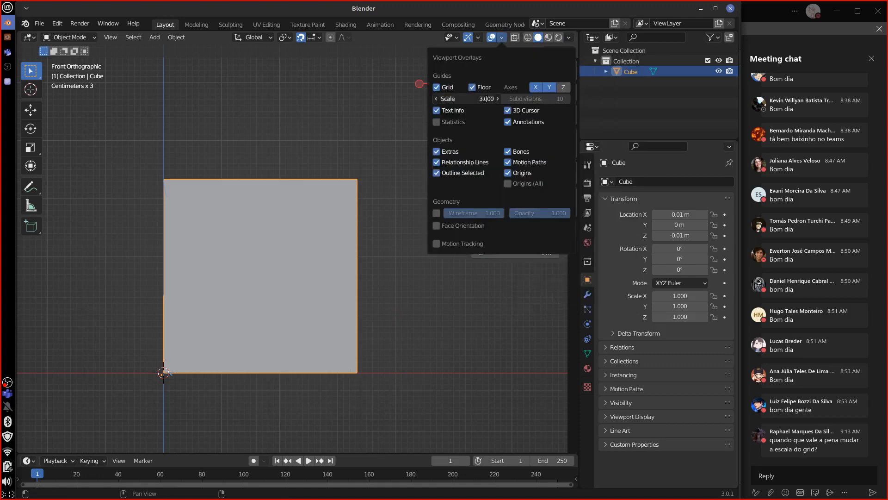
key("BackSpace")
type("333333333333333")
key("Return")
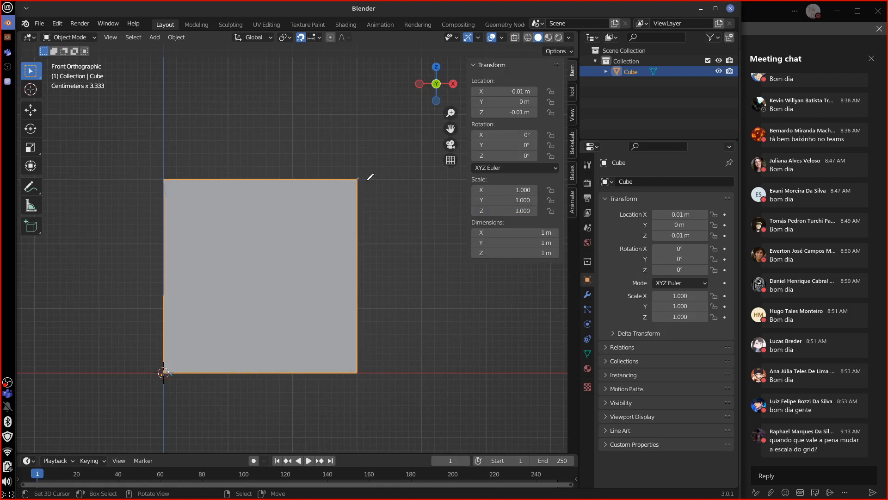
Annotate three stacked arcs labelled 1/3 along the cube's positive X side, and erase the notes
left_click_drag(357, 178, 359, 239)
mouse_move(387, 189)
left_mouse_down()
mouse_move(387, 203)
mouse_move(399, 208)
left_mouse_up()
left_click_drag(396, 221, 399, 217)
left_click_drag(357, 240, 357, 297)
mouse_move(387, 256)
left_mouse_down()
mouse_move(396, 295)
mouse_move(384, 351)
mouse_move(397, 359)
left_mouse_up()
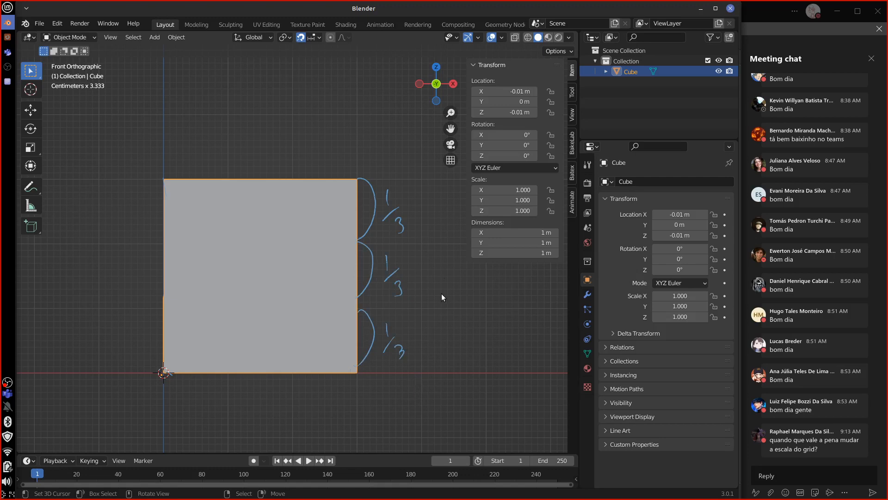
left_click(456, 305)
mouse_move(443, 285)
left_mouse_down()
mouse_move(492, 300)
mouse_move(533, 299)
left_mouse_up()
mouse_move(367, 362)
right_mouse_down()
mouse_move(363, 381)
mouse_move(394, 200)
mouse_move(401, 314)
mouse_move(541, 296)
right_mouse_up()
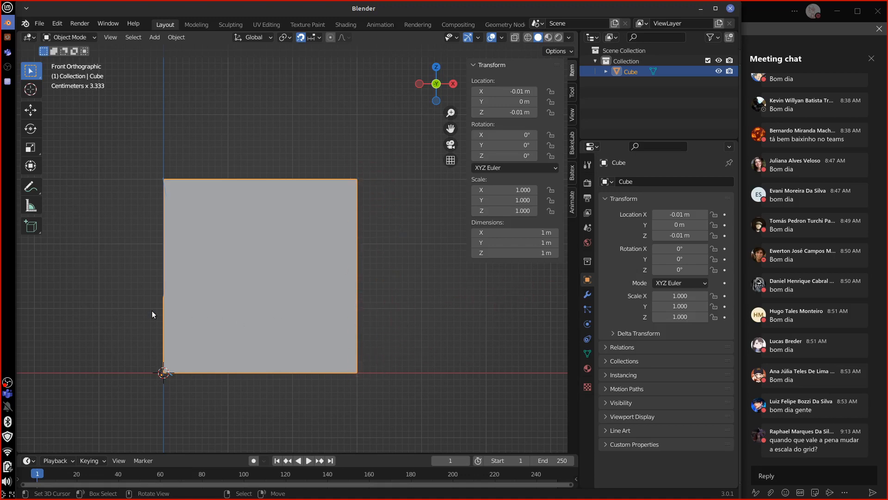
Draw two horizontal and two vertical annotation lines dividing the cube's front into thirds, and erase them
left_click_drag(139, 308, 413, 305)
left_click_drag(121, 245, 435, 246)
left_click_drag(230, 155, 236, 422)
left_click_drag(295, 159, 295, 323)
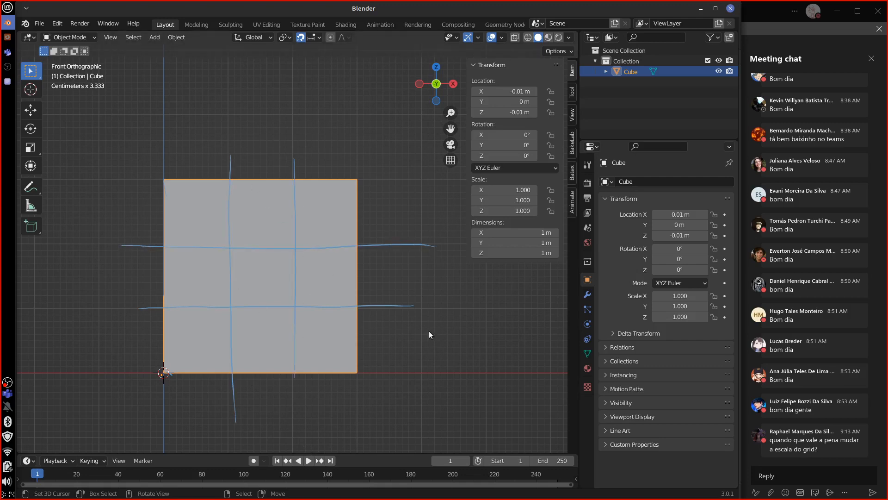
left_click_drag(428, 327, 433, 334)
right_click_drag(444, 332, 427, 332)
mouse_move(289, 146)
right_mouse_down()
mouse_move(302, 286)
mouse_move(364, 259)
mouse_move(443, 261)
mouse_move(324, 267)
mouse_move(350, 267)
mouse_move(255, 179)
mouse_move(236, 150)
mouse_move(262, 307)
mouse_move(232, 236)
mouse_move(175, 270)
mouse_move(192, 254)
right_mouse_up()
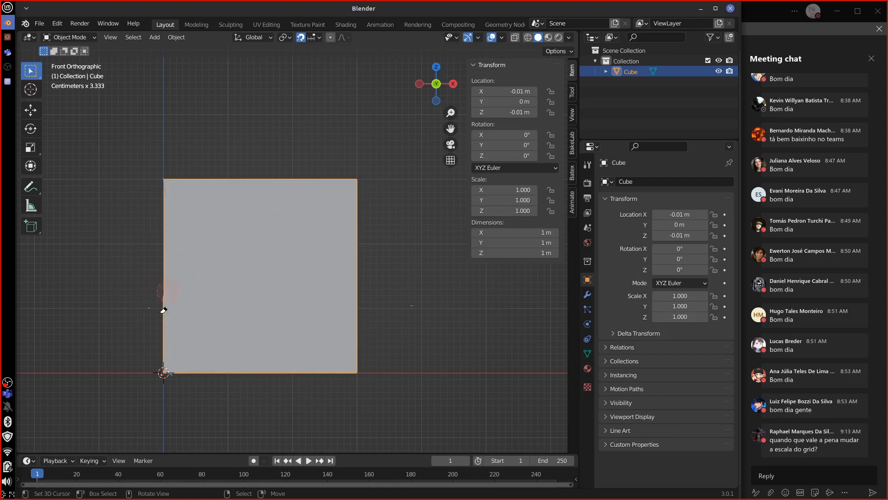
Enter Edit Mode with vertex selection and add a vertical loop cut to the cube, slid to a local X of about 0.41 m
key("Tab")
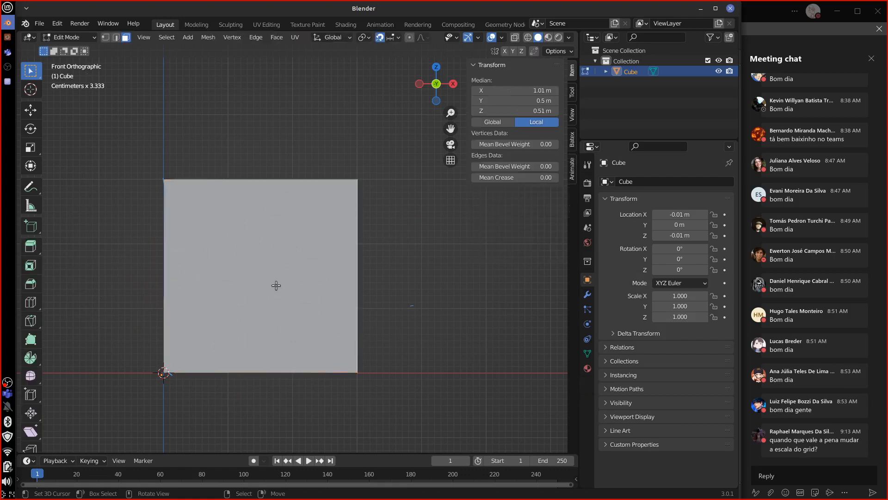
key("Tab")
key("Tab")
left_click(106, 38)
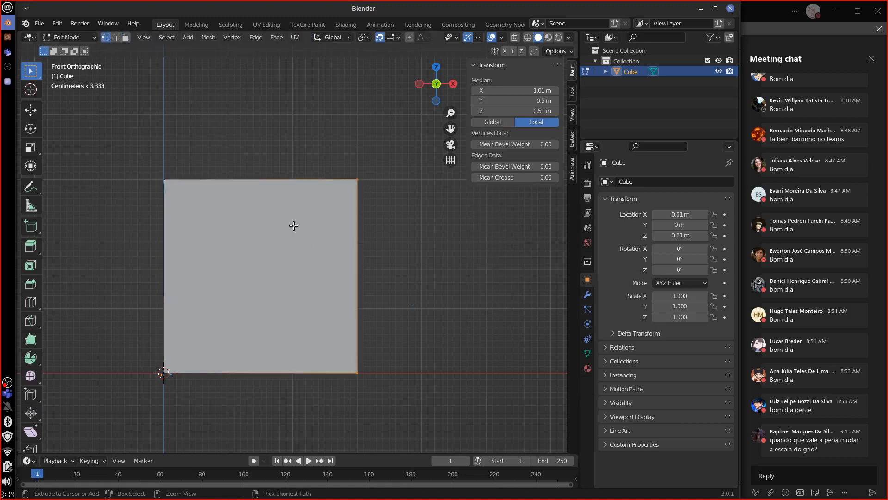
key("ctrl+r")
left_click(308, 180)
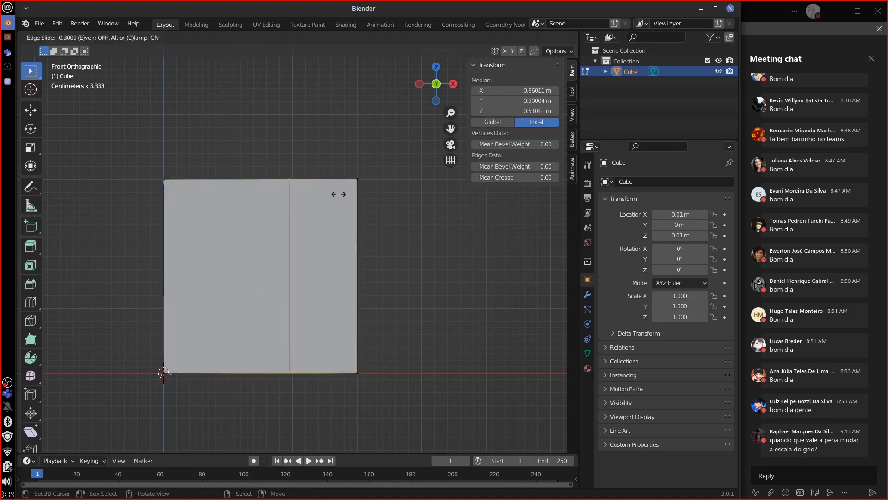
left_click(289, 208)
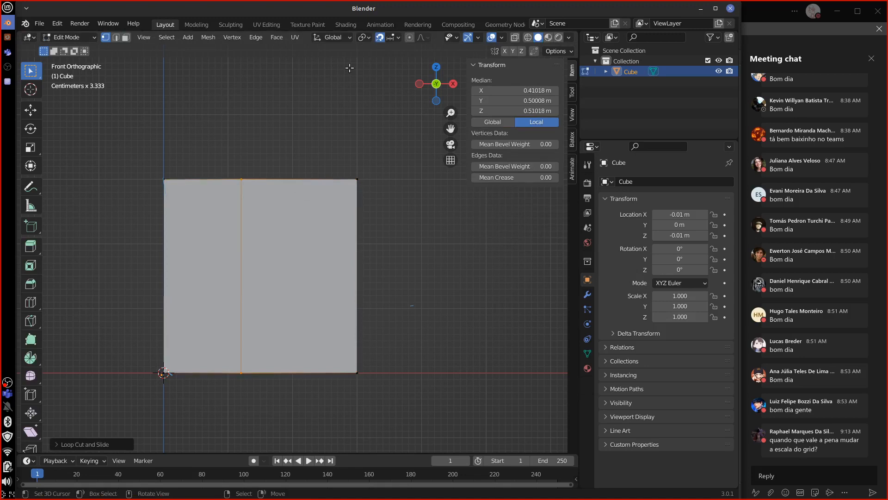
Review the Increment snapping options and move the vertical loop along X onto the two-thirds grid line, at local X 0.67667 m
left_click(394, 37)
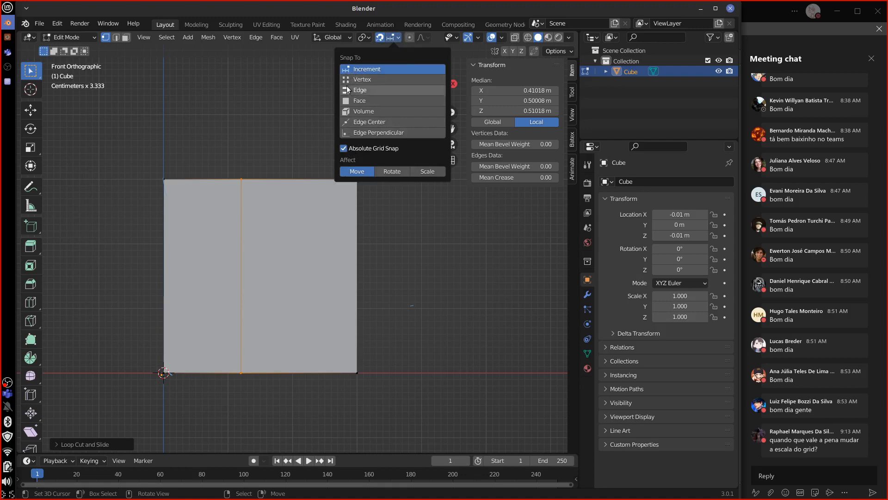
scroll(265, 258, "up", 1)
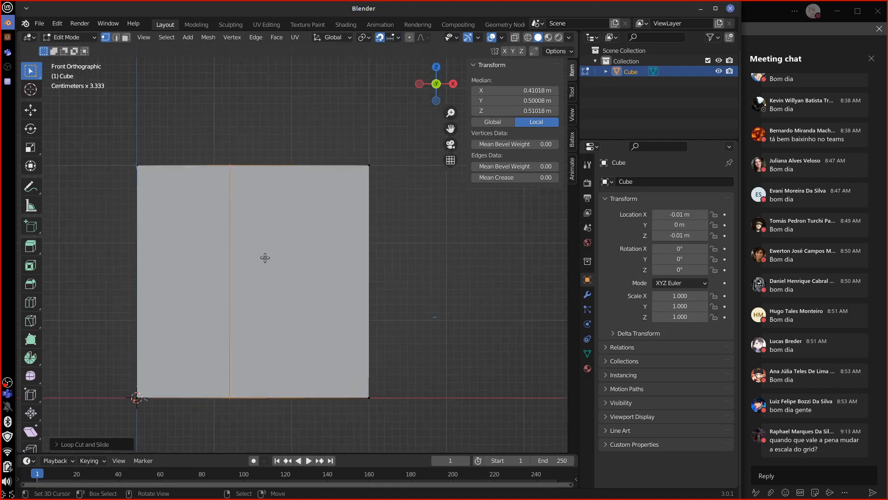
scroll(264, 258, "up", 1)
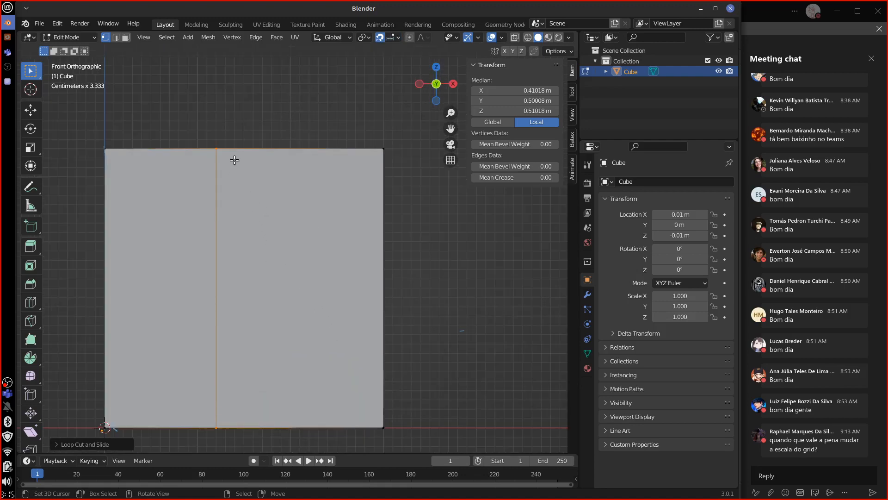
key("g")
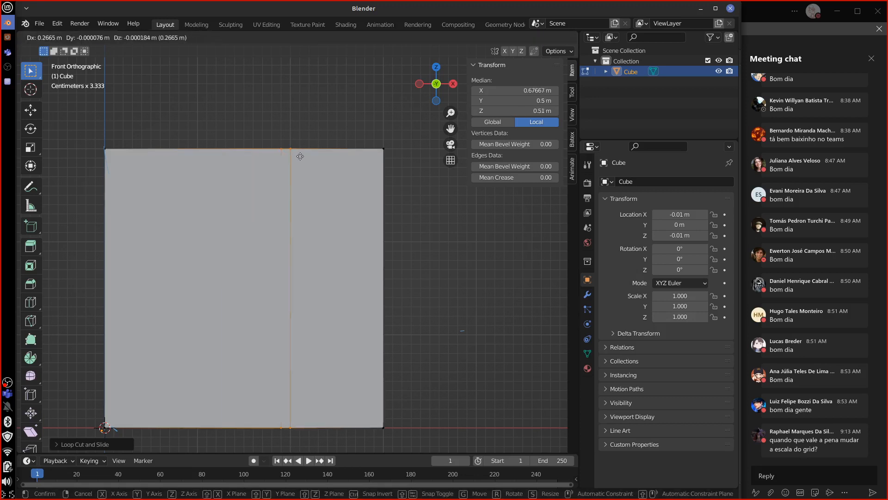
left_click(303, 154)
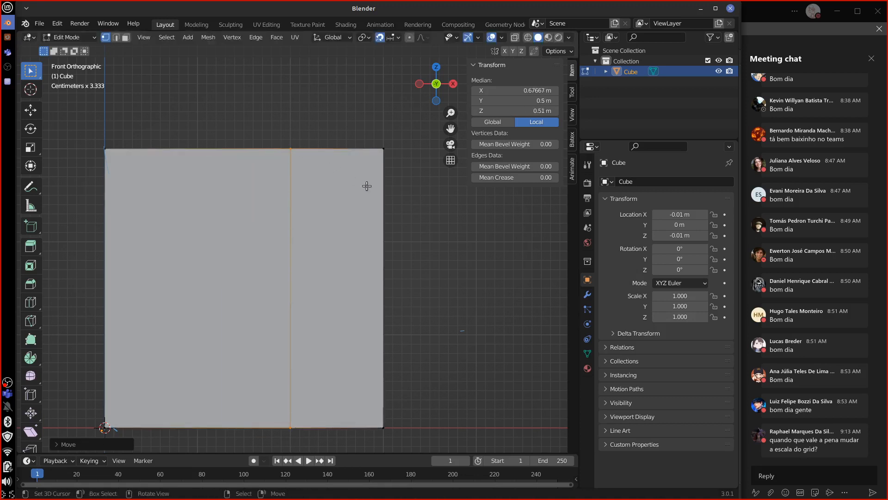
Add a horizontal loop cut around the cube and snap it onto the two-thirds grid line, at local Z 0.67667 m
key("ctrl+r")
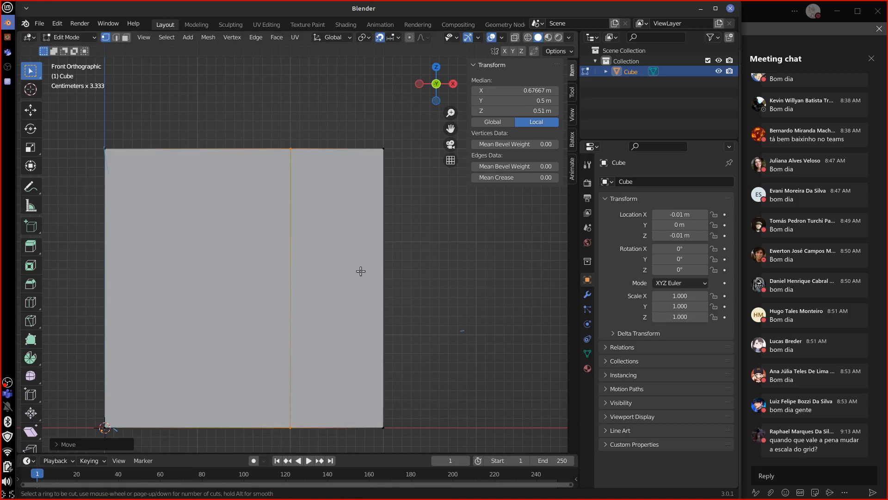
left_click(389, 296)
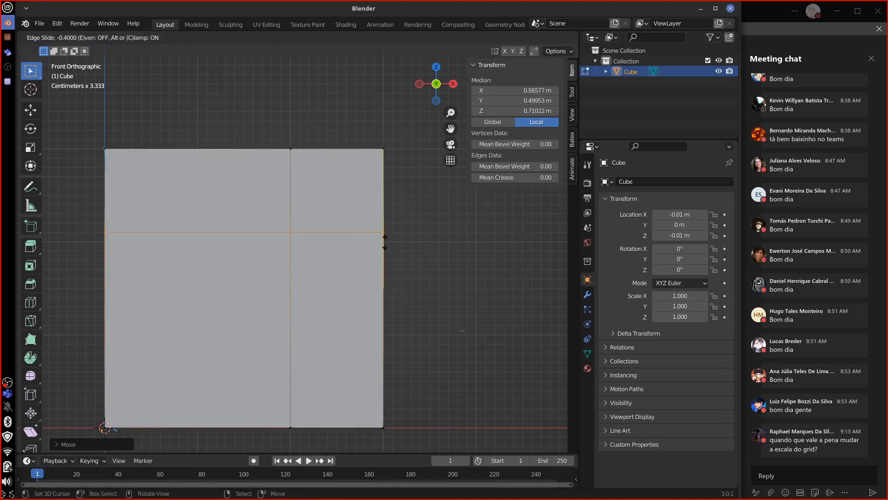
left_click(375, 244)
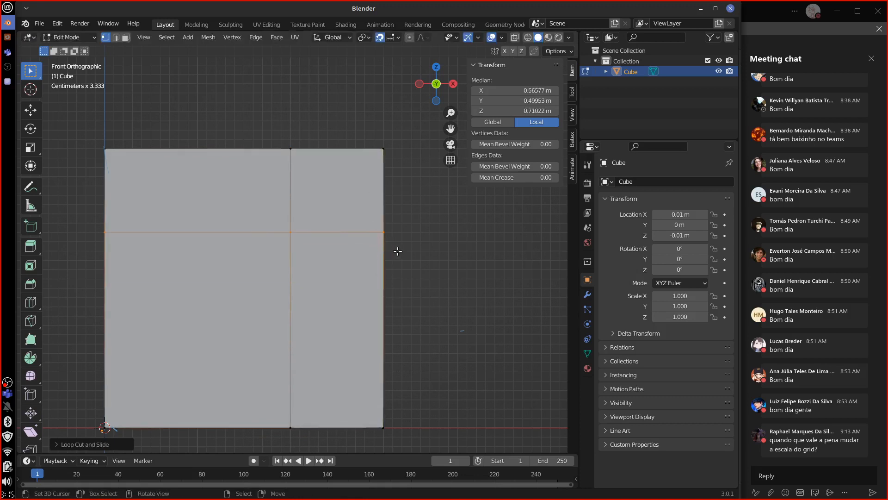
scroll(398, 251, "up", 2)
key("g")
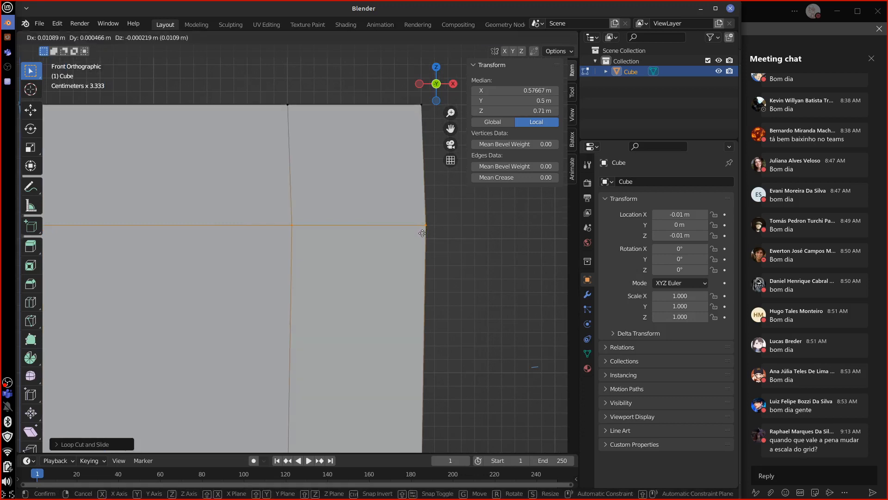
left_click(422, 244)
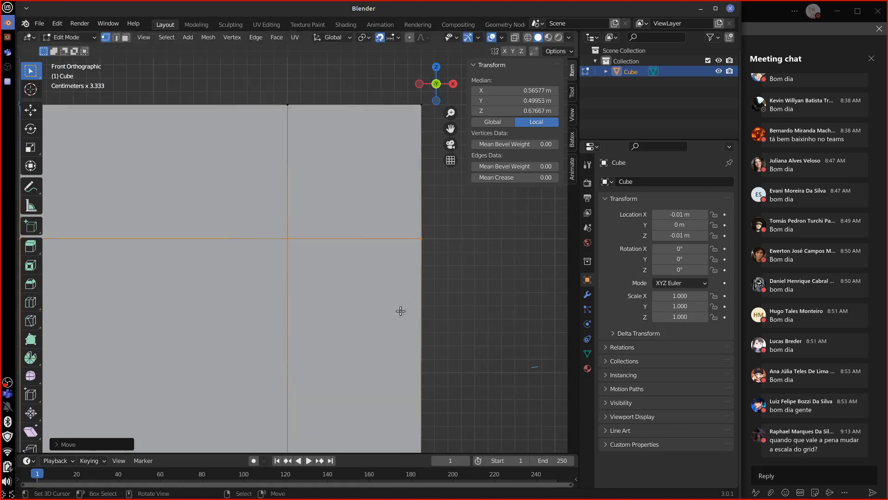
Switch to face selection and select the small square face at the front's upper positive X corner, viewed in perspective angle
scroll(401, 311, "down", 3)
key("3")
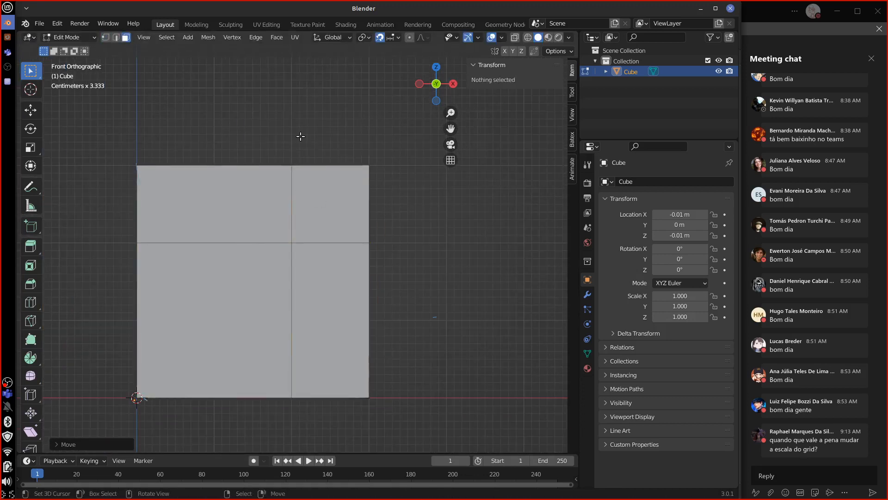
left_click(320, 201)
middle_click_drag(378, 311, 430, 353)
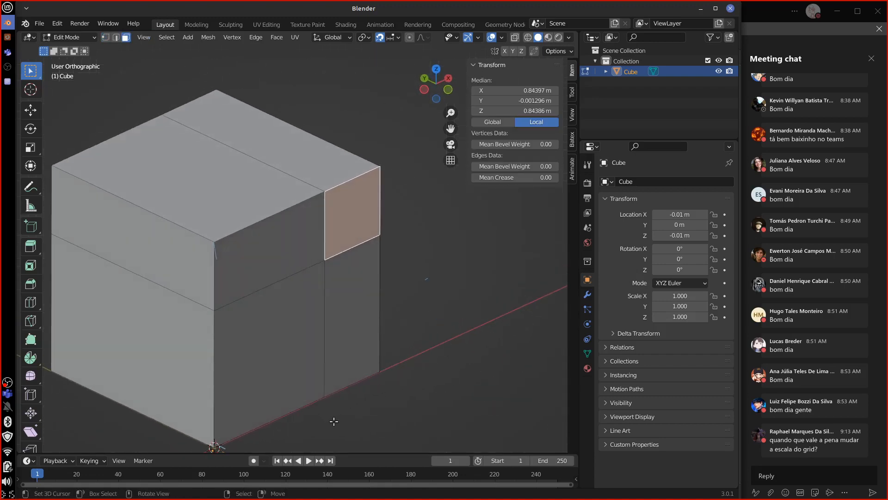
middle_click_drag(439, 297, 347, 274)
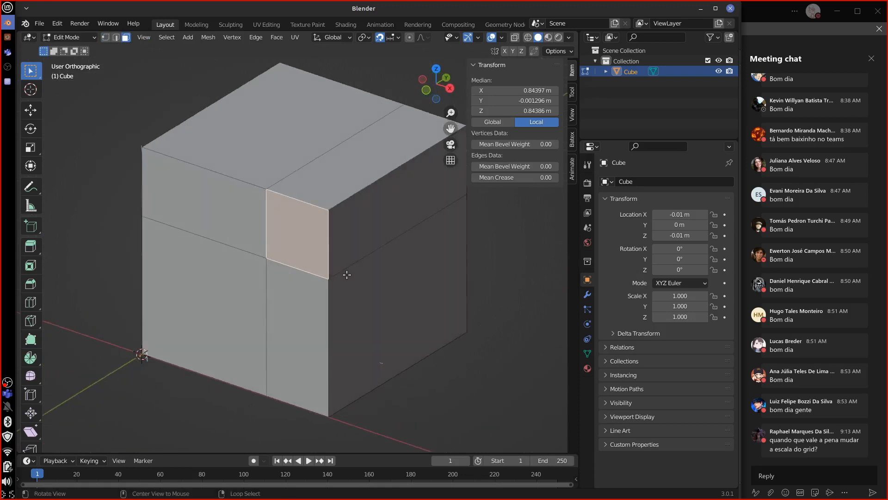
Select the front, top and side faces of the narrow strip running along the cube's upper edge
left_click(376, 210)
left_click(358, 177, "shift")
left_click(315, 238, "shift")
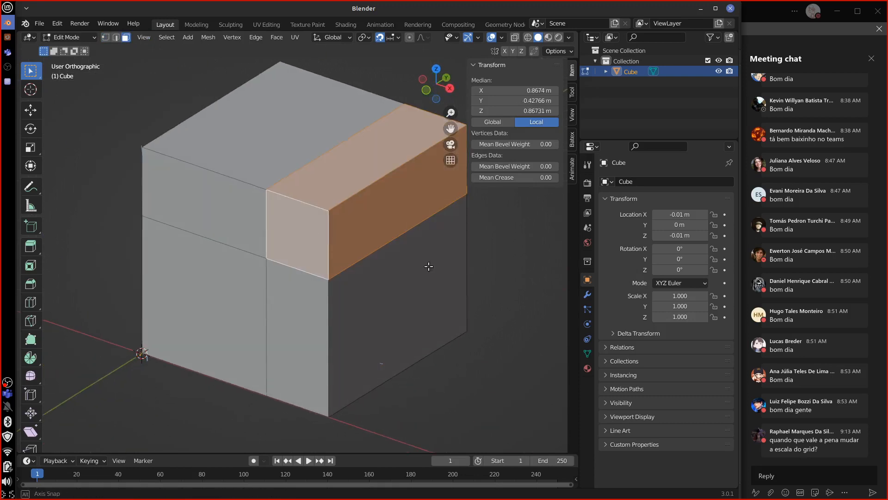
Divide the cube's front into a 3 by 3 grid with a centred horizontal and a centred vertical loop cut, and return to Object Mode
middle_click_drag(428, 264, 446, 313)
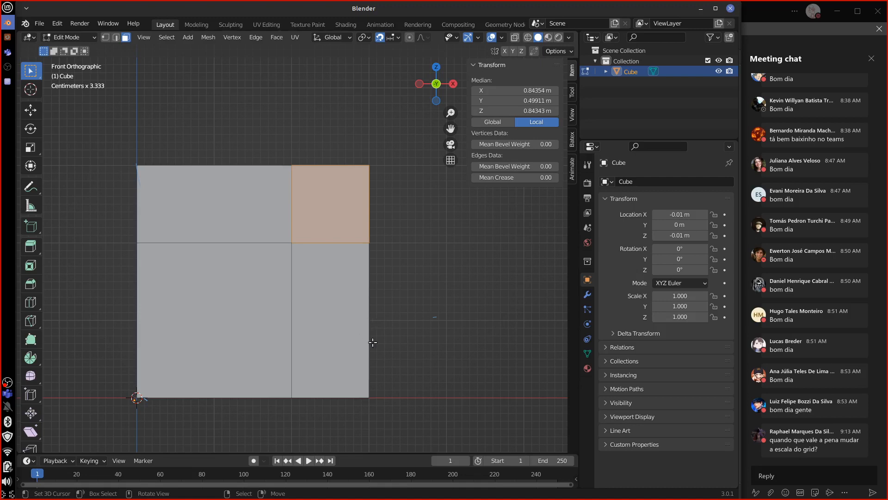
key("ctrl+r")
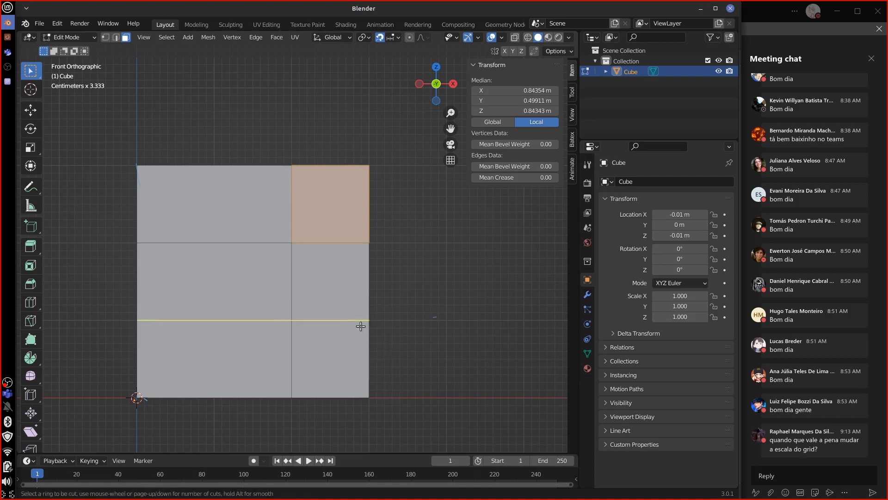
left_click(367, 321)
left_click(367, 322)
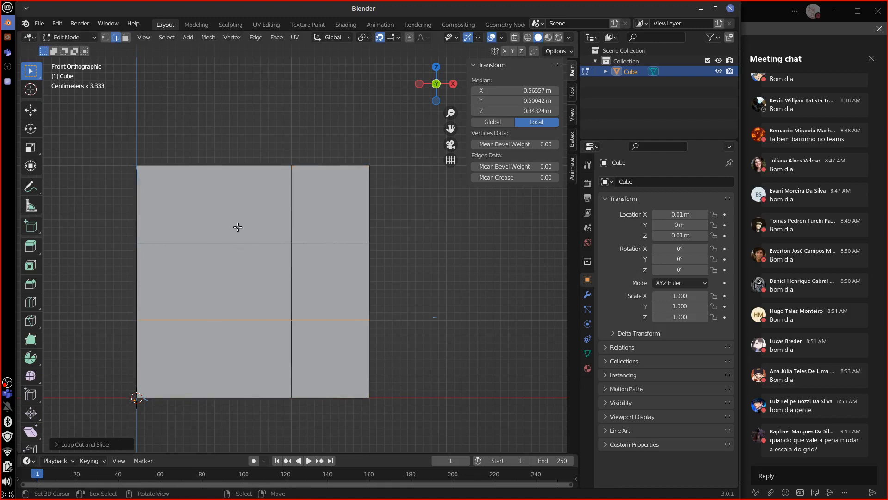
key("ctrl+r")
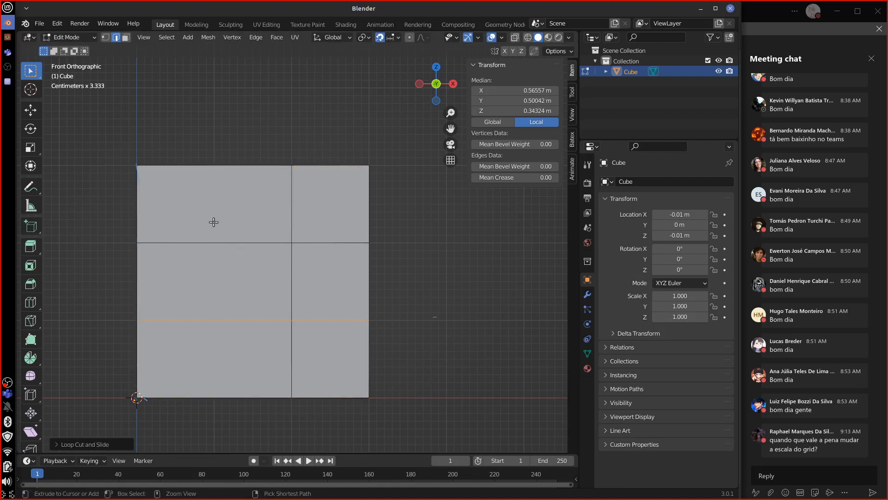
left_click(213, 159)
left_click(213, 159)
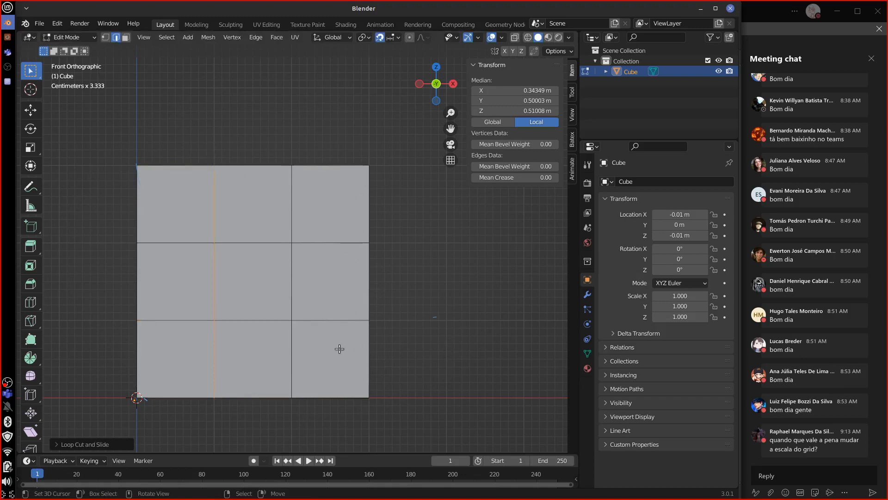
key("Tab")
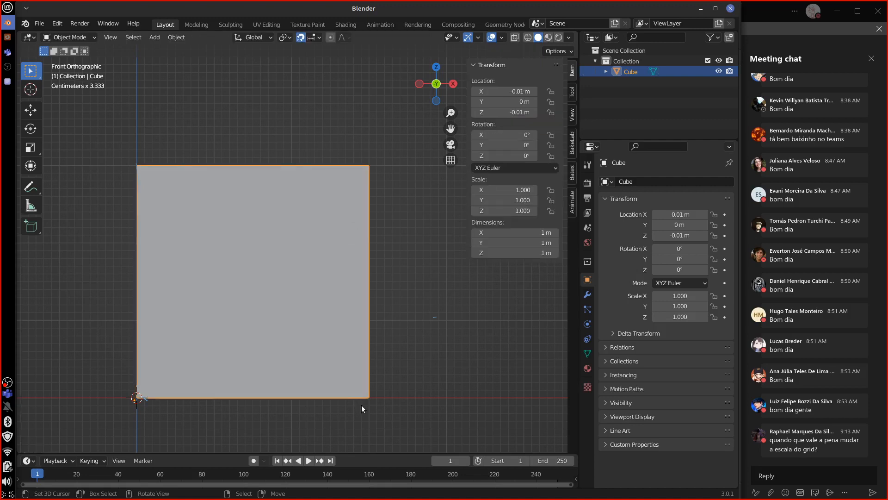
Set the scale of the viewport's grid overlay to 1
left_click(502, 39)
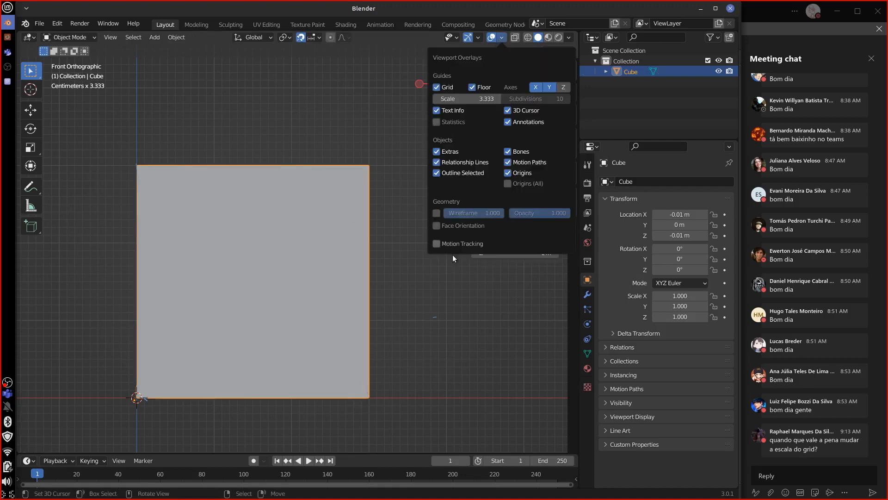
double_click(467, 99)
type("10")
key("Return")
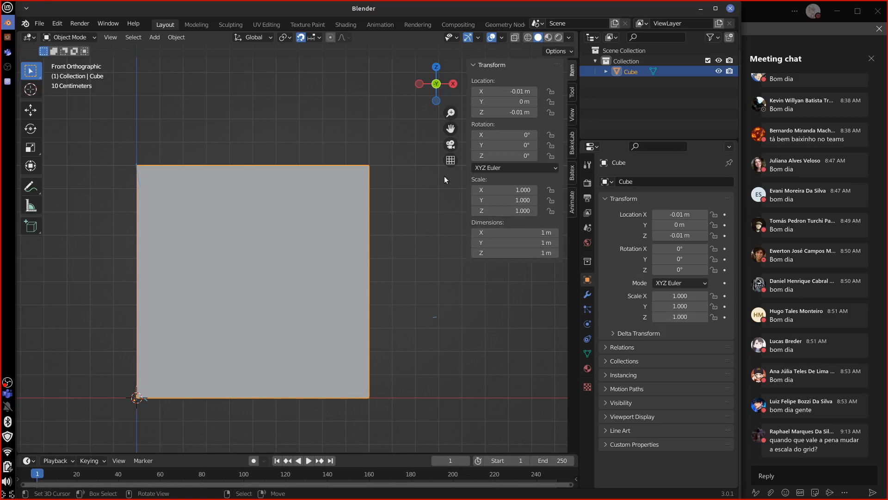
left_click(502, 37)
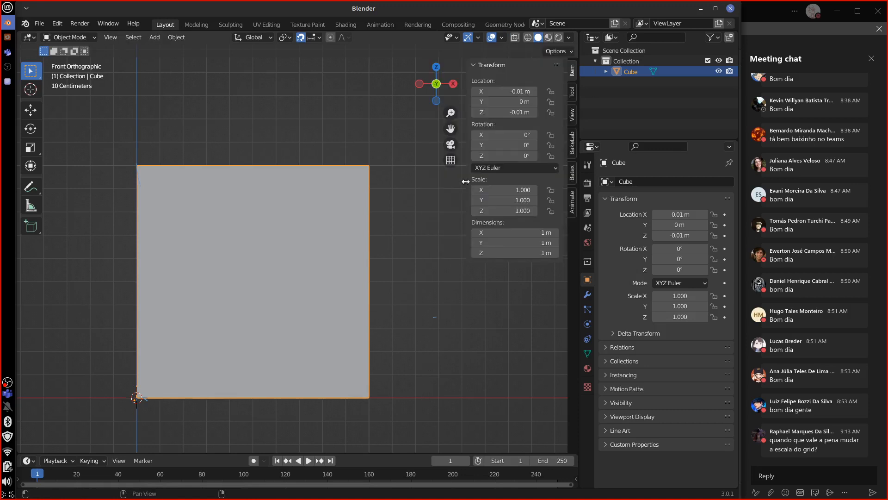
mouse_move(462, 176)
left_mouse_down()
mouse_move(445, 216)
mouse_move(464, 262)
left_mouse_up()
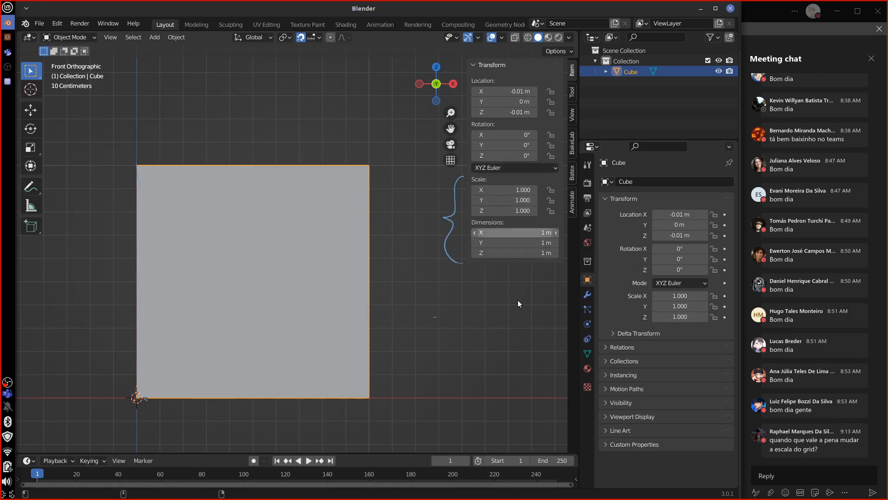
key("ctrl+z")
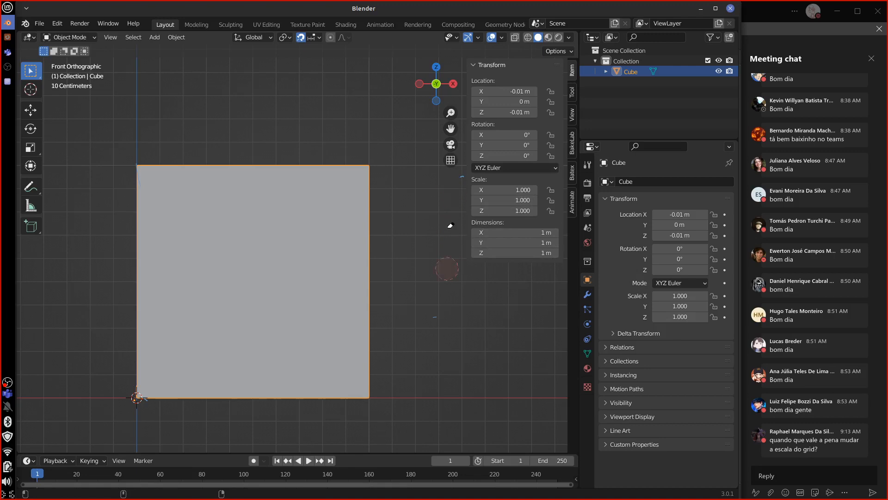
Try a grid overlay scale of about 0.409 and set it back to 1
left_click(502, 37)
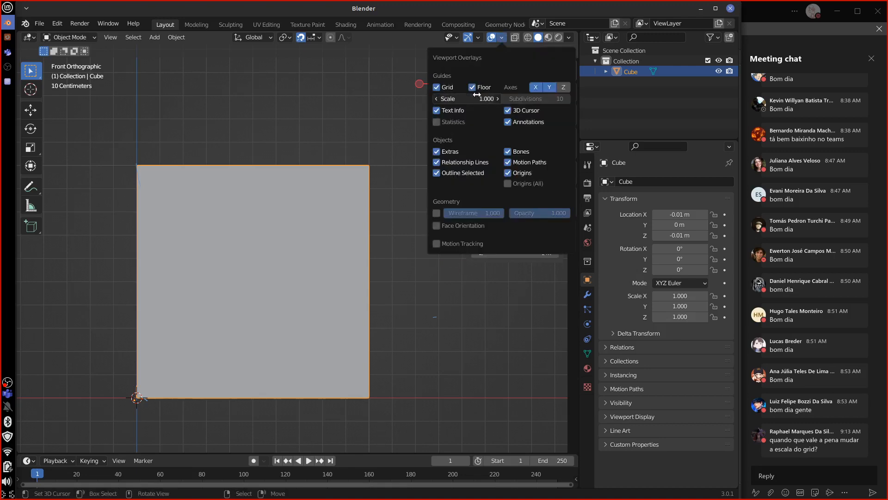
left_click_drag(478, 98, 354, 138)
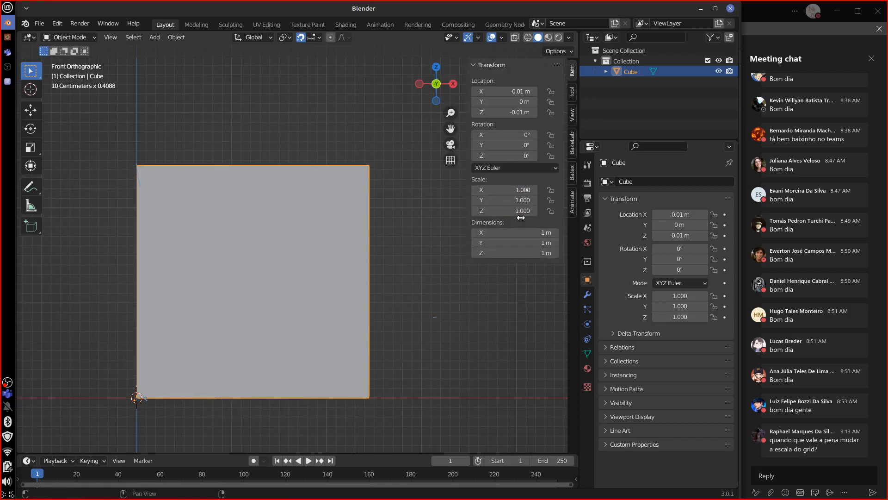
left_click(501, 37)
left_click(490, 99)
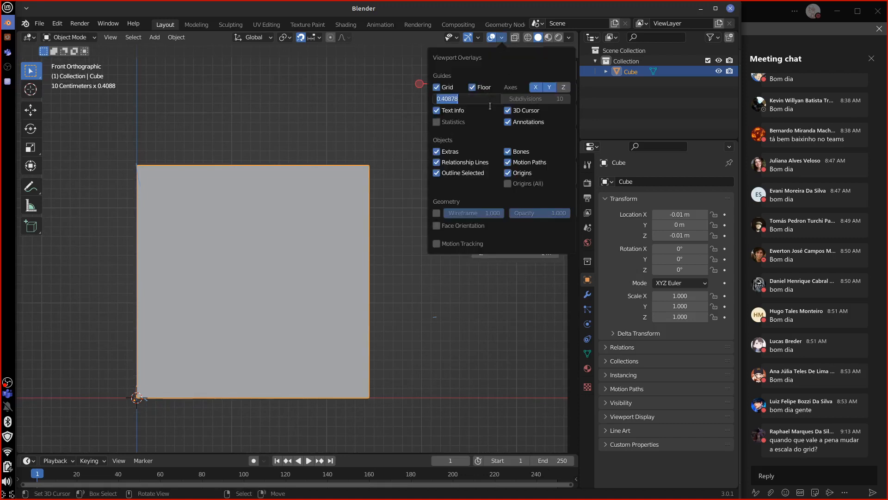
type("1")
key("Return")
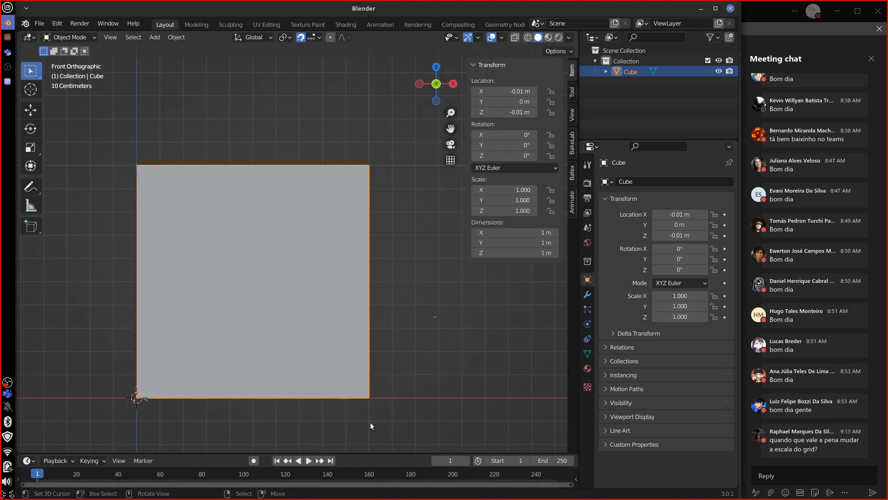
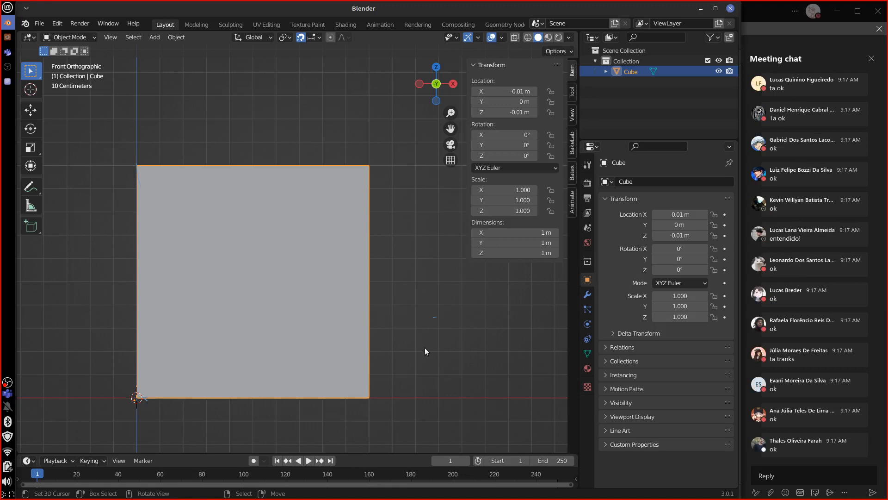
Enlarge the Outliner by lowering its boundary with the Properties editor
mouse_move(408, 384)
middle_mouse_down("shift")
mouse_move(432, 370)
mouse_move(417, 373)
middle_mouse_up("shift")
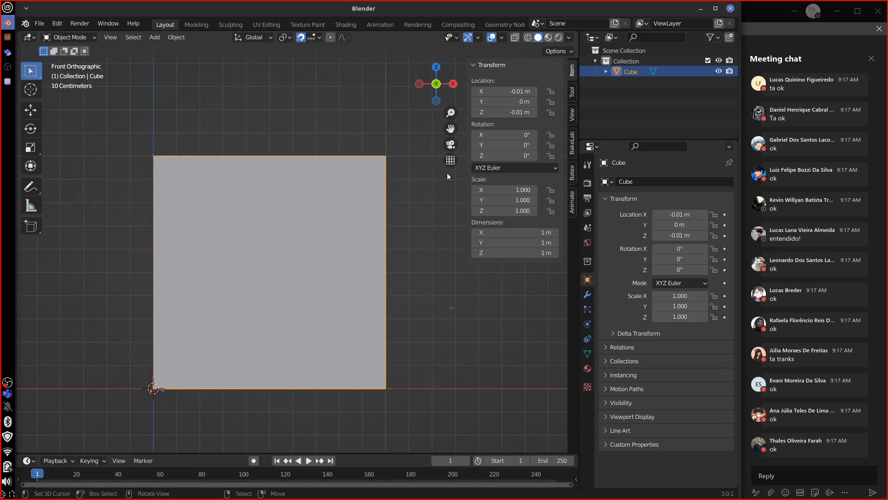
left_click(502, 37)
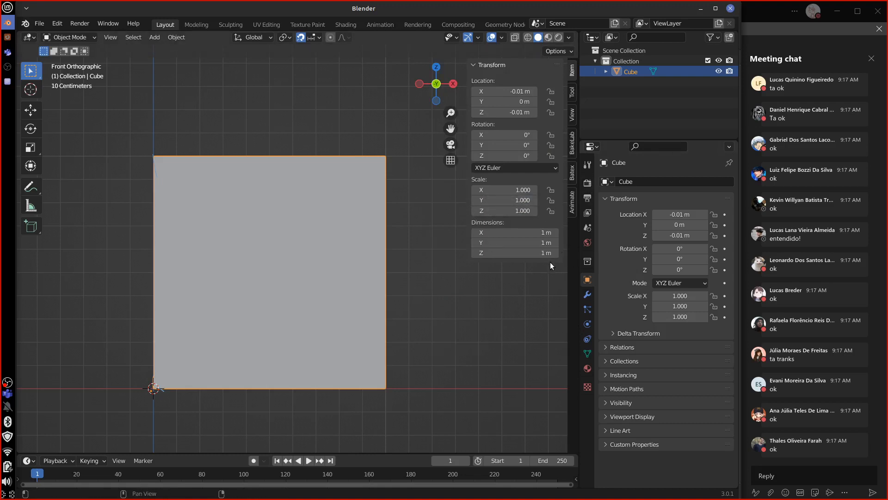
left_click_drag(627, 141, 619, 217)
left_click(502, 37)
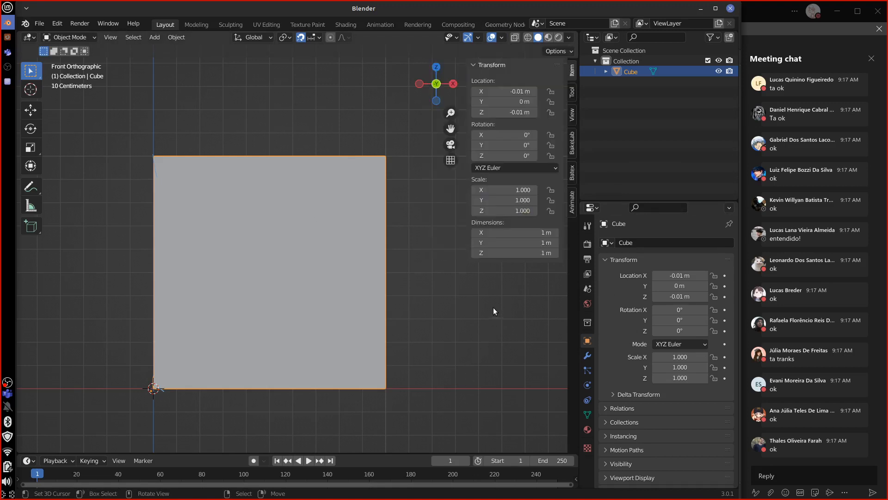
Open the Scene properties and annotate them in the viewport with a horizontal arrow and the handwritten word "scene"
left_click_drag(485, 289, 568, 288)
left_click(588, 288)
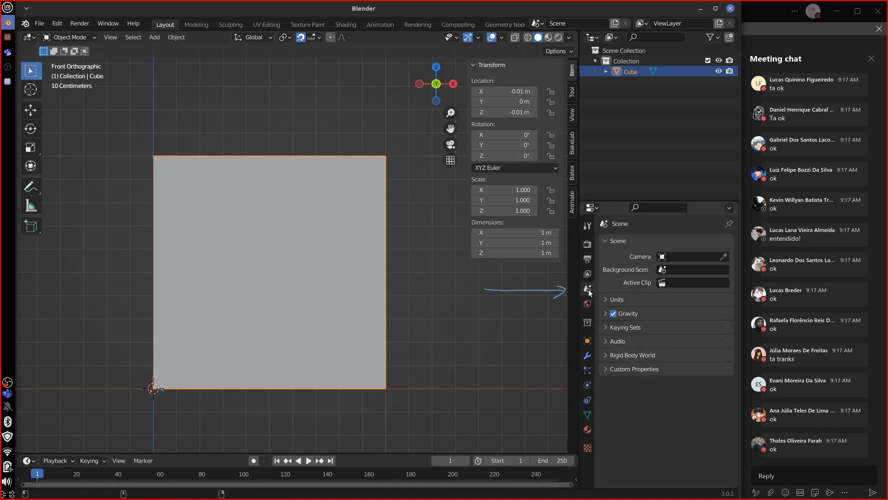
mouse_move(492, 300)
left_mouse_down()
mouse_move(484, 309)
mouse_move(500, 309)
left_mouse_up()
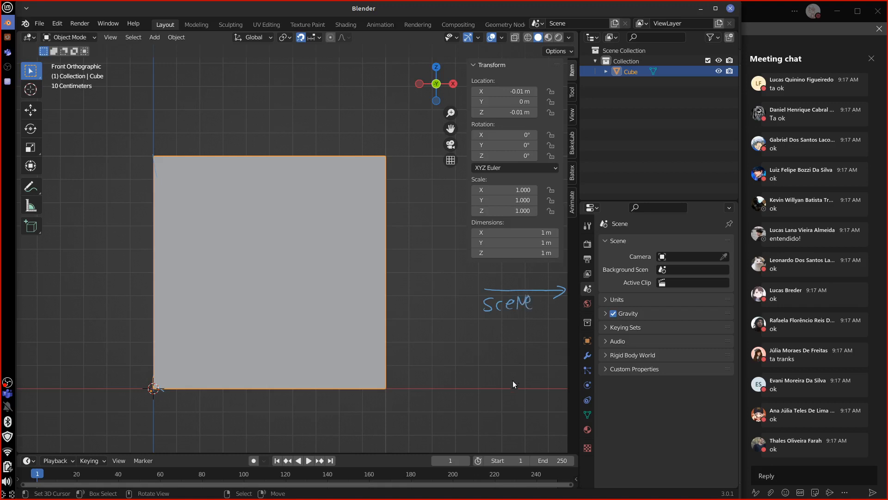
Expand the scene's Units settings and handwrite the annotation "units" beneath the word "scene"
left_click(608, 301)
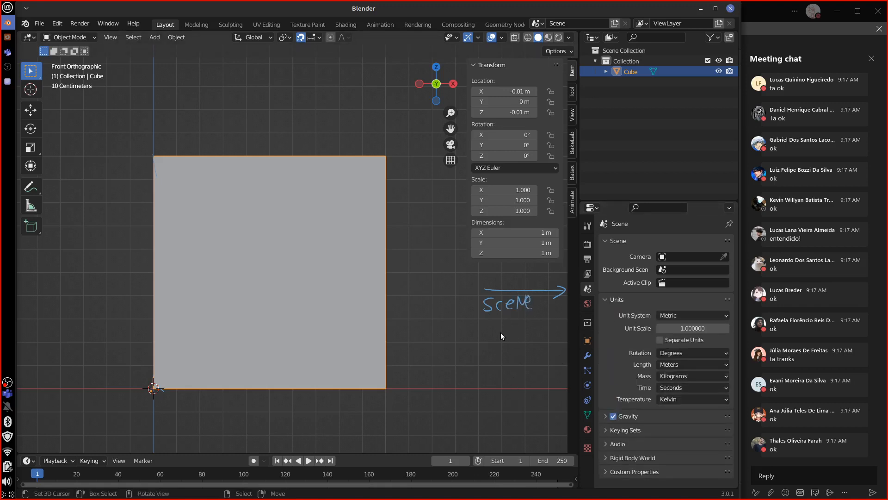
left_click_drag(520, 334, 532, 330)
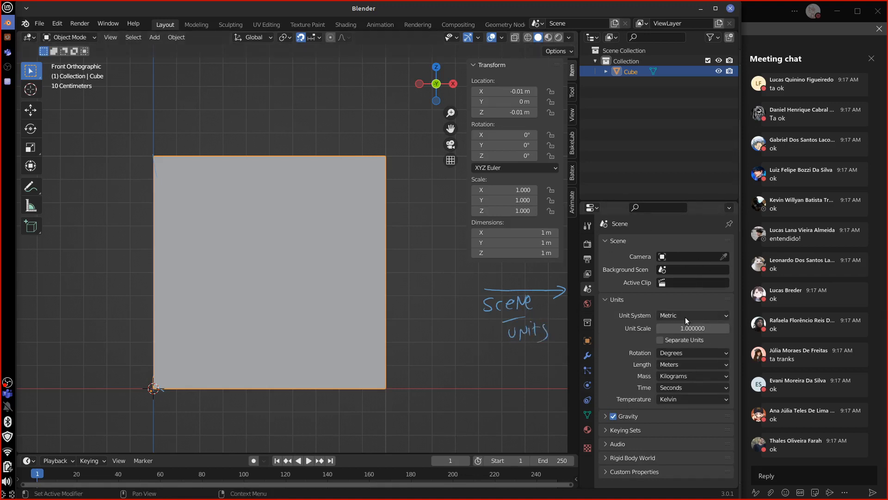
left_click(708, 316)
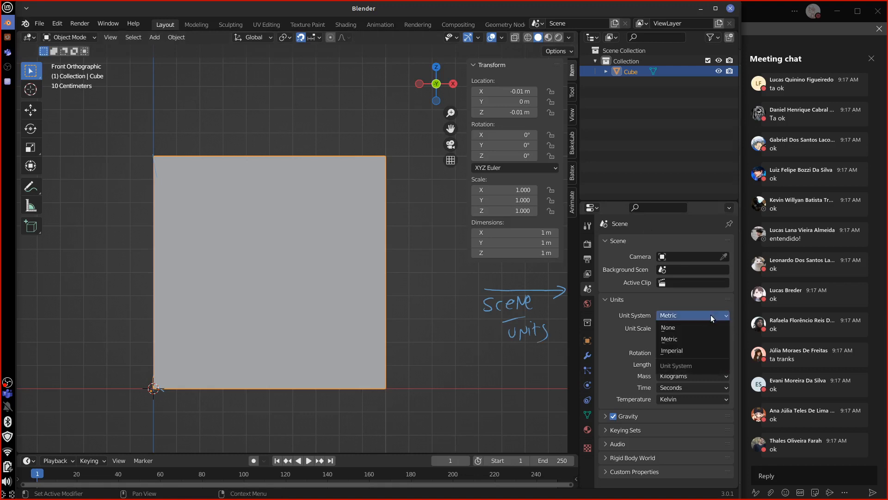
left_click(710, 315)
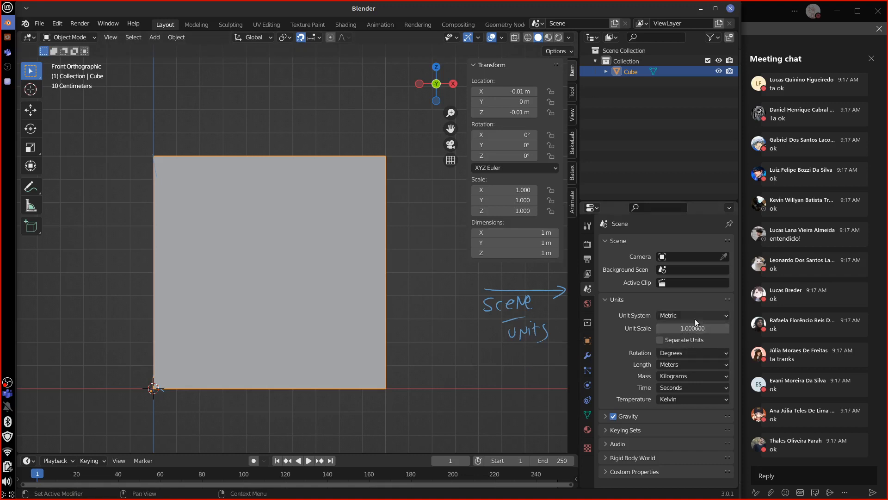
Try scene unit scales of 2 and 10, and set the unit scale back to 1
left_click(686, 329)
type("2")
key("Return")
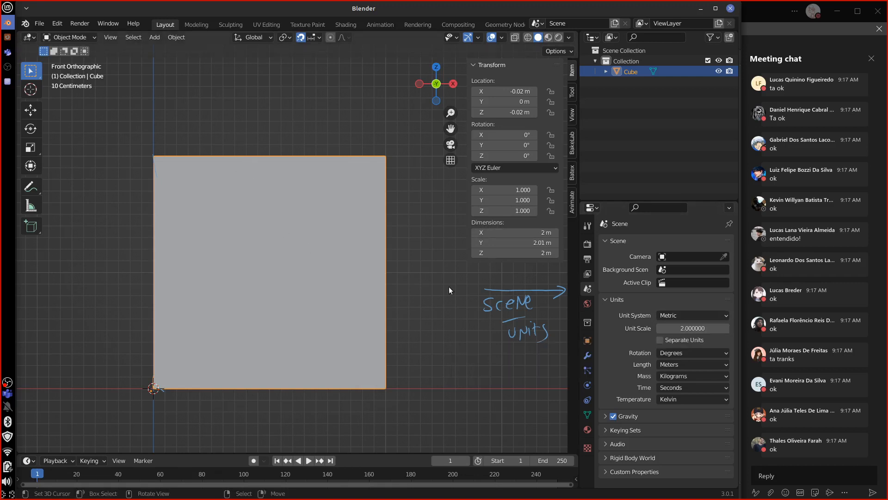
left_click(692, 328)
type("10")
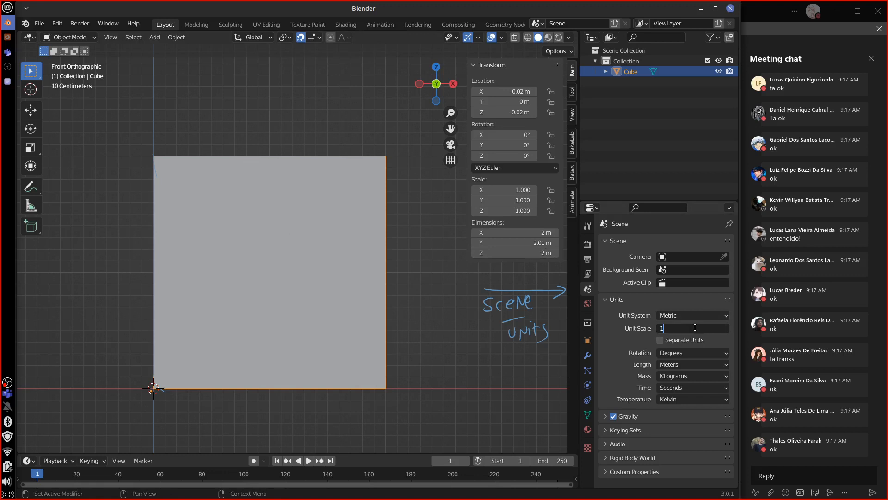
key("Return")
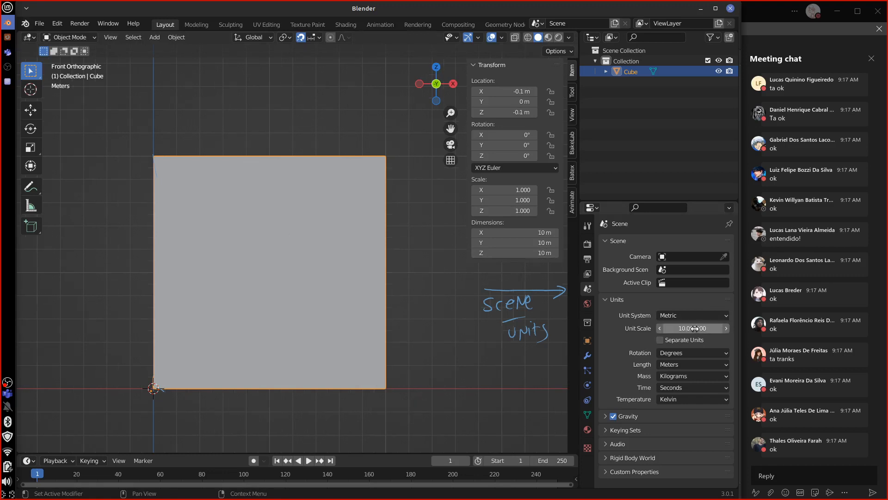
left_click(694, 328)
type("1")
key("Return")
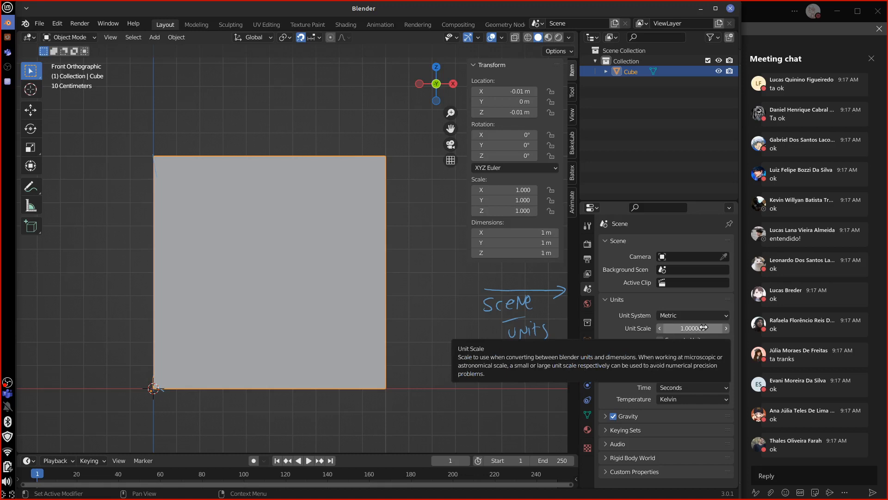
Keep the Metric unit system and set the scene's unit scale to 0.1
left_click(678, 315)
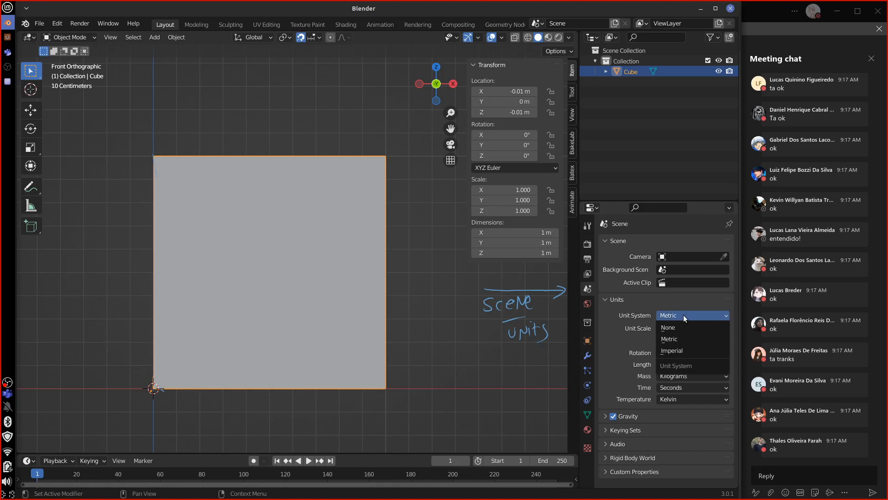
left_click(687, 310)
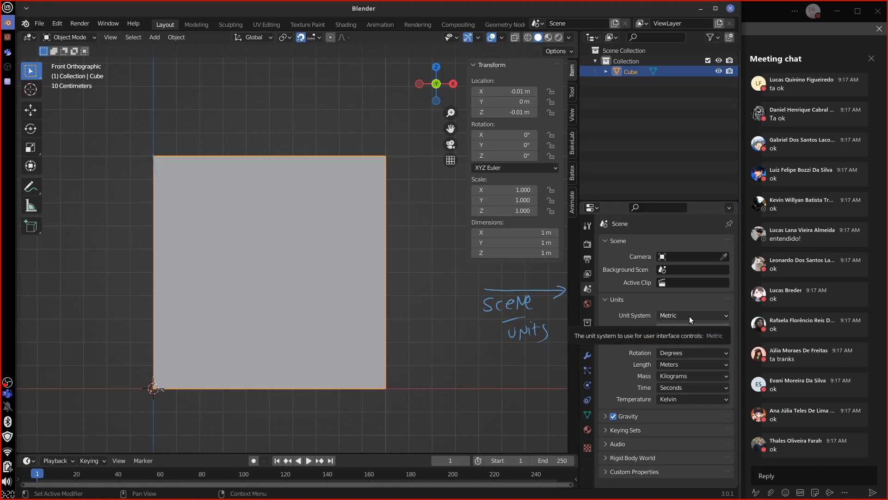
left_click(705, 328)
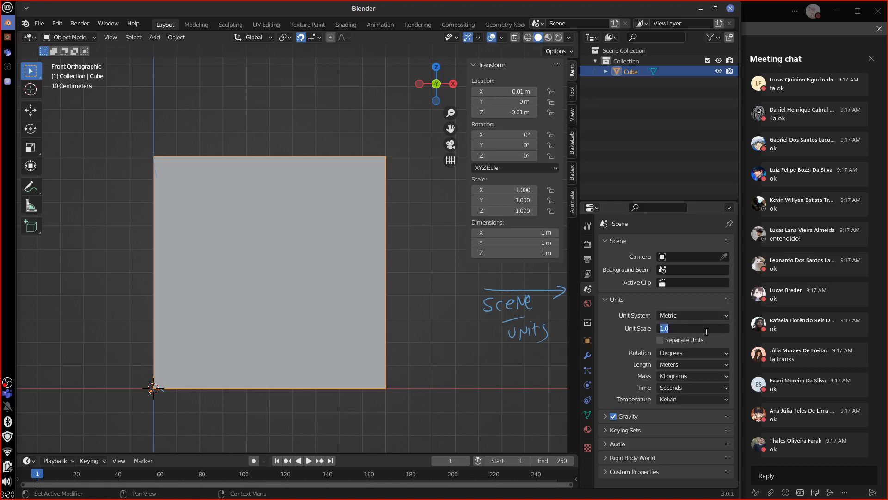
type("0.1")
key("Return")
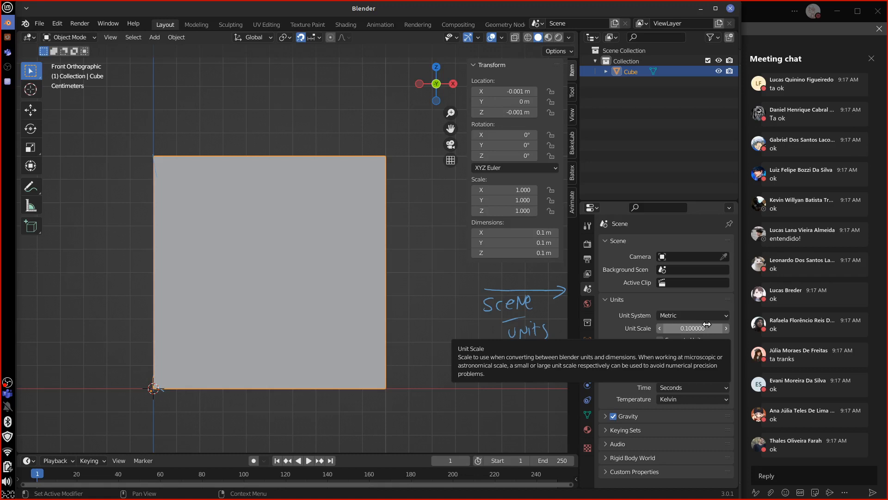
Set the scene's unit scale back to 1
left_click(703, 325)
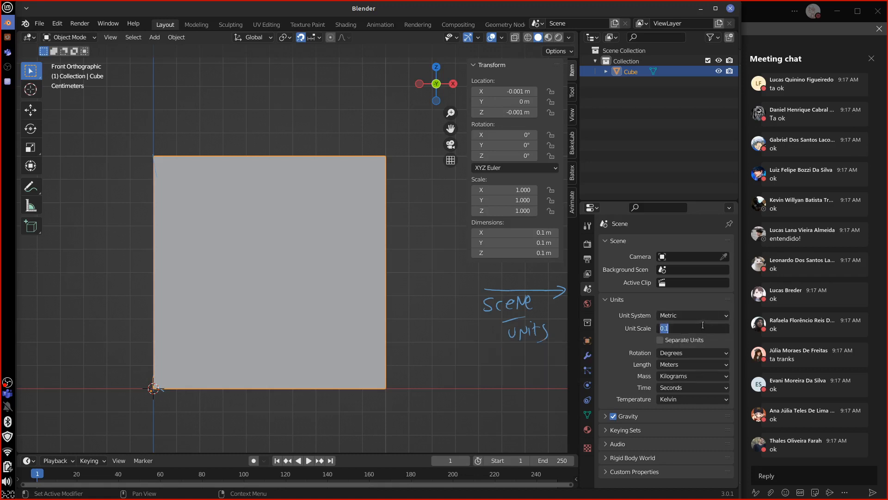
type("1")
key("Return")
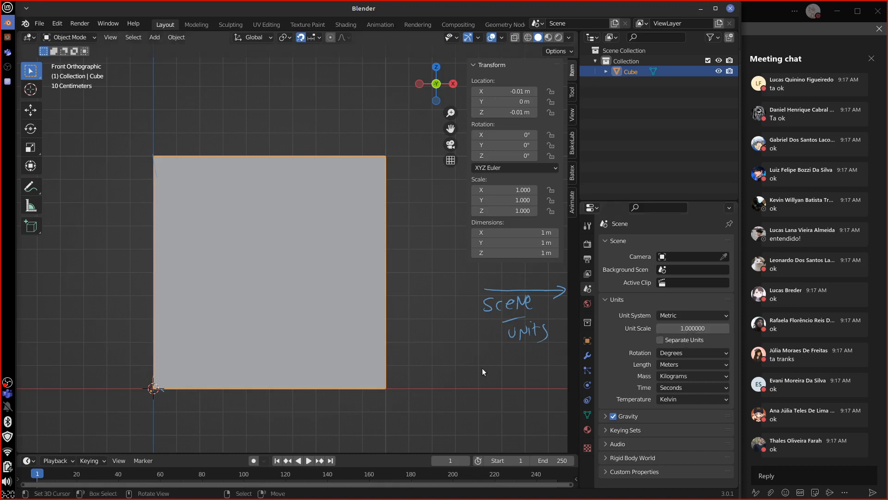
Handwrite the annotation "pixel" above the cube, circle it and draw a slanted line across its lower part
left_click_drag(274, 95, 314, 98)
left_click_drag(262, 88, 265, 98)
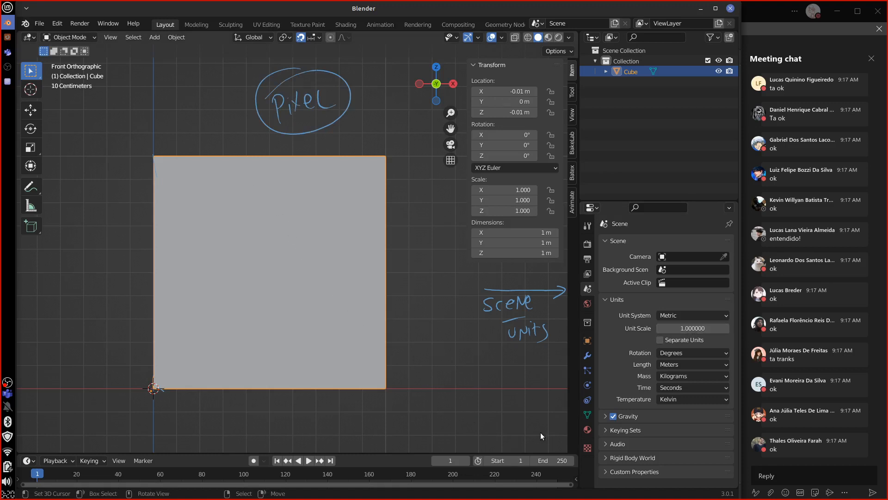
left_click_drag(234, 138, 381, 97)
Set the scene's unit system to None and the viewport grid's subdivisions to 8
left_click(694, 316)
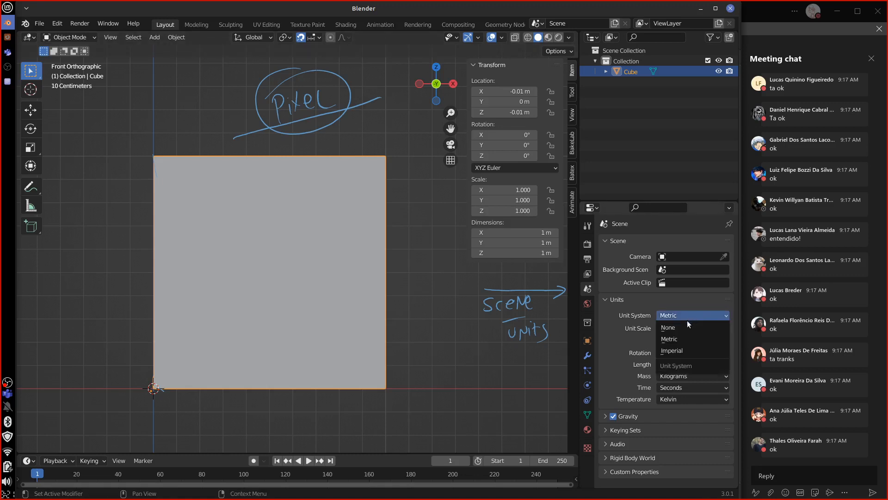
left_click(687, 321)
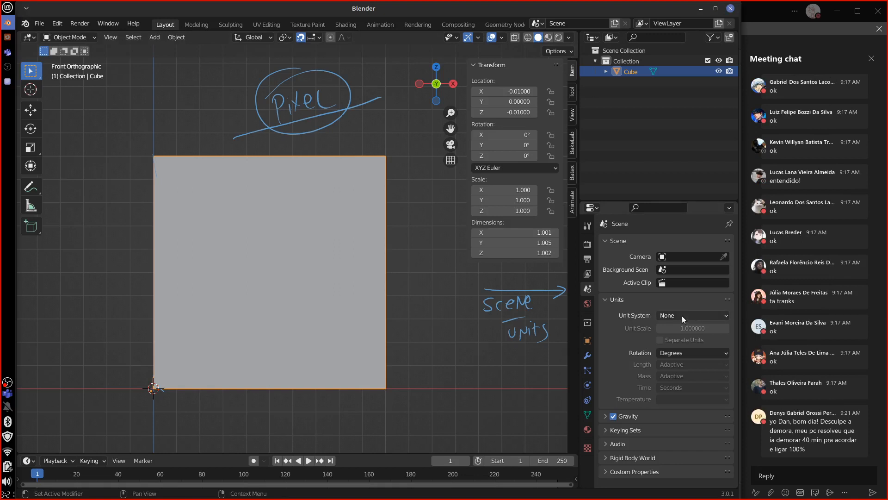
left_click(502, 37)
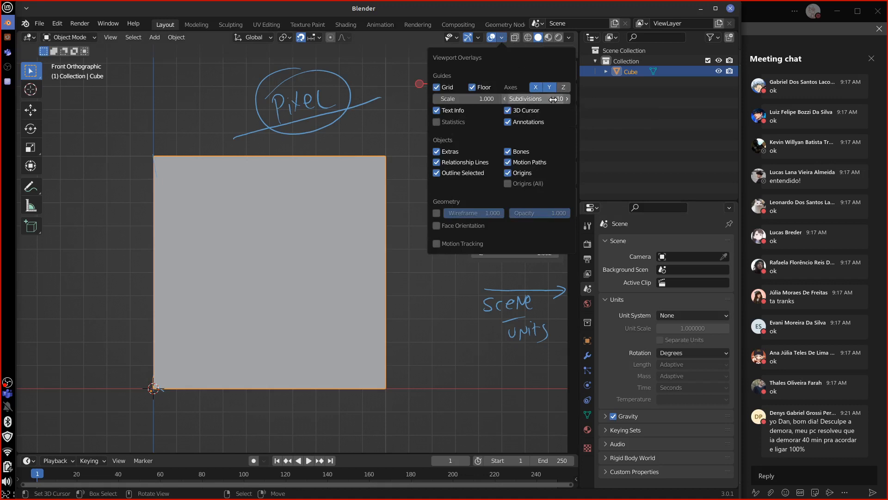
left_click(558, 99)
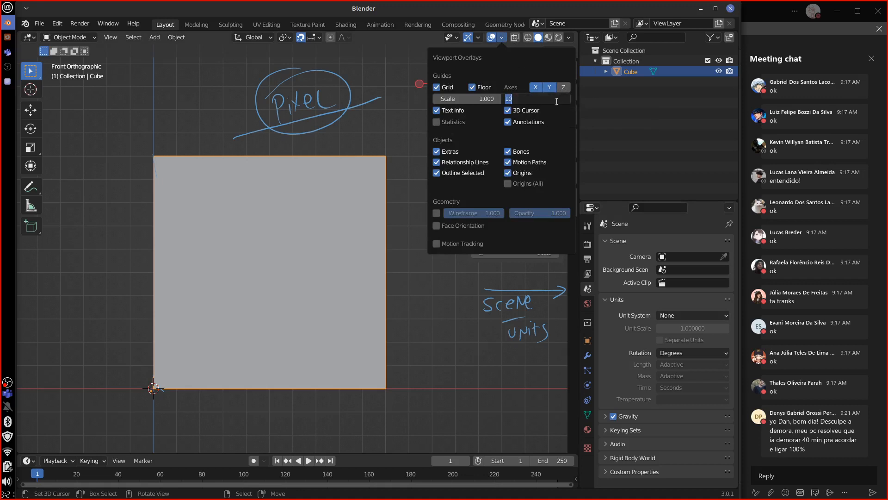
type("8")
key("Return")
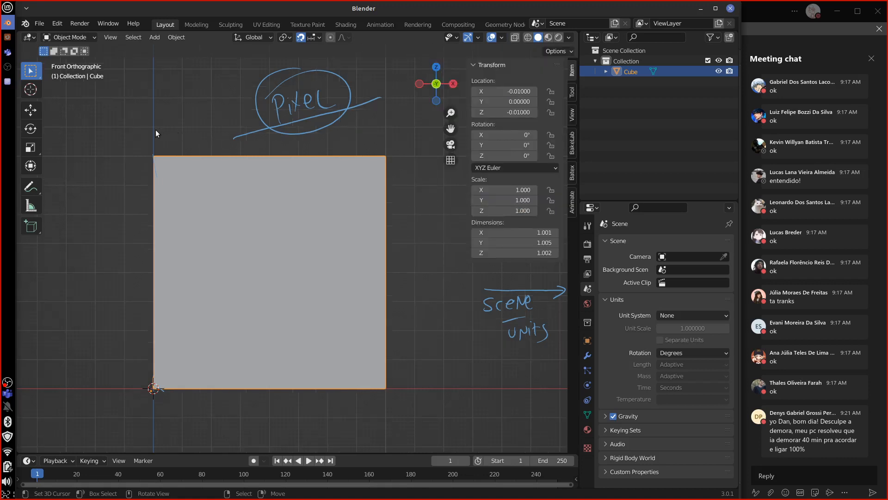
Sketch brackets above the cube marking one grid cell and its full width, and erase the "pixel" annotation
mouse_move(156, 134)
left_mouse_down()
mouse_move(178, 145)
mouse_move(178, 125)
left_mouse_up()
left_click_drag(155, 155, 389, 151)
left_click_drag(384, 158, 383, 123)
mouse_move(364, 103)
right_mouse_down()
mouse_move(310, 116)
mouse_move(352, 97)
mouse_move(266, 81)
mouse_move(328, 121)
mouse_move(376, 83)
mouse_move(385, 89)
right_mouse_up()
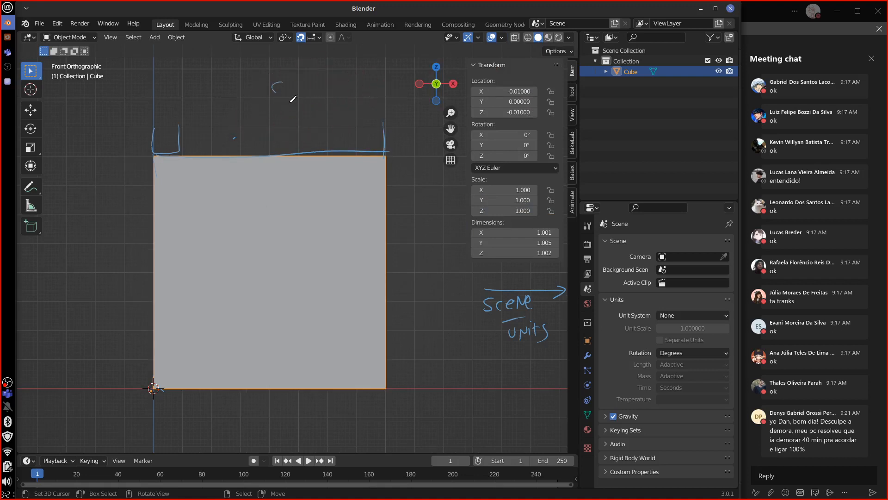
Handwrite "8px" above and beside the cube, trace its vertical edge, and circle both notes
left_click_drag(289, 83, 288, 86)
left_click_drag(298, 96, 299, 117)
mouse_move(415, 227)
left_mouse_down()
mouse_move(416, 242)
mouse_move(454, 260)
left_mouse_up()
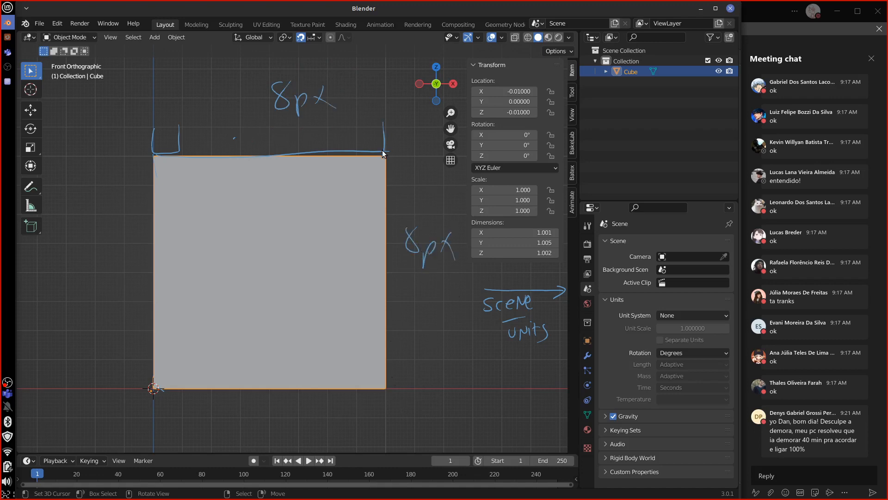
left_click_drag(387, 156, 386, 273)
mouse_move(400, 200)
left_mouse_down()
mouse_move(425, 281)
mouse_move(394, 203)
left_mouse_up()
mouse_move(283, 73)
left_mouse_down()
mouse_move(345, 99)
mouse_move(266, 76)
left_mouse_up()
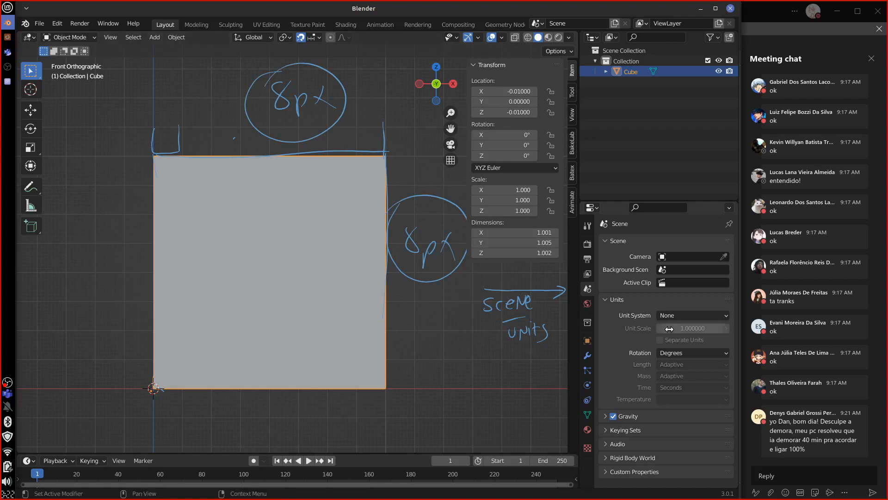
left_click(673, 315)
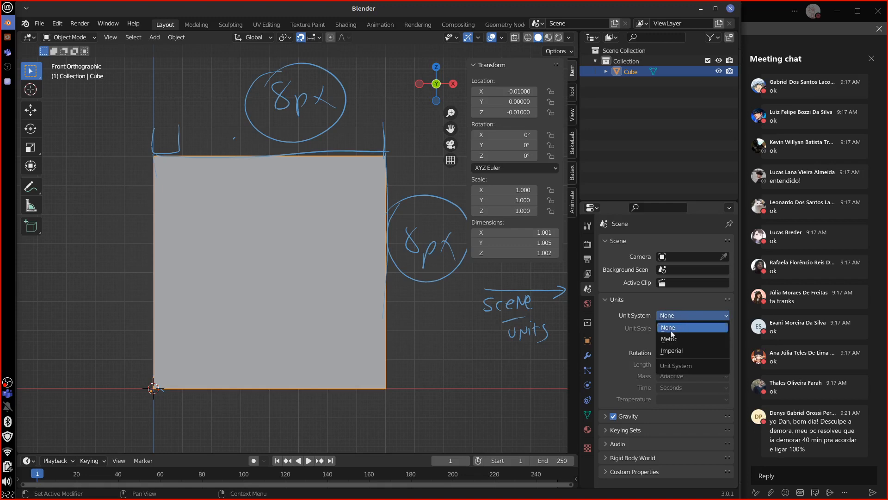
left_click(671, 315)
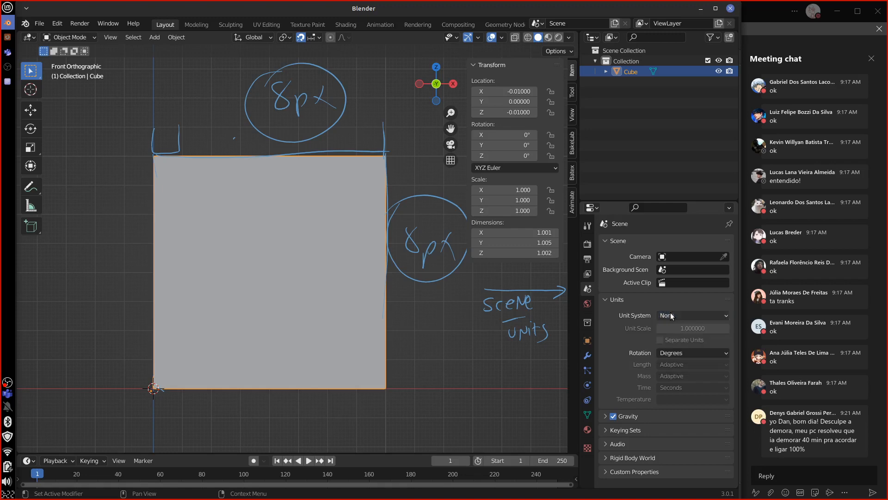
left_click(503, 37)
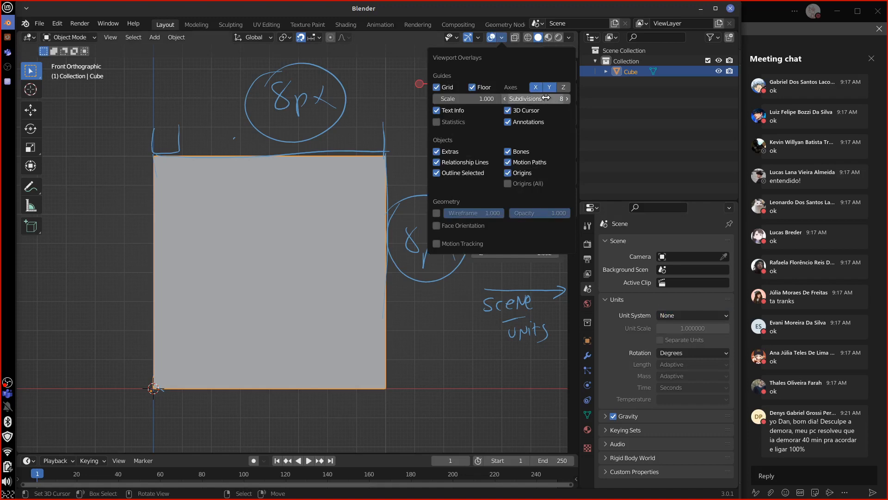
left_click(502, 37)
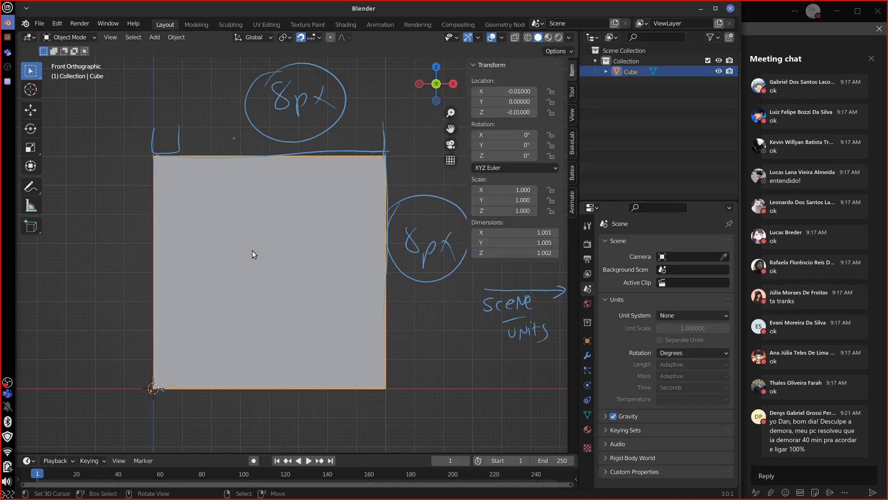
Enter Edit Mode on the cube and handwrite "voxel" above its upper-left corner
key("Tab")
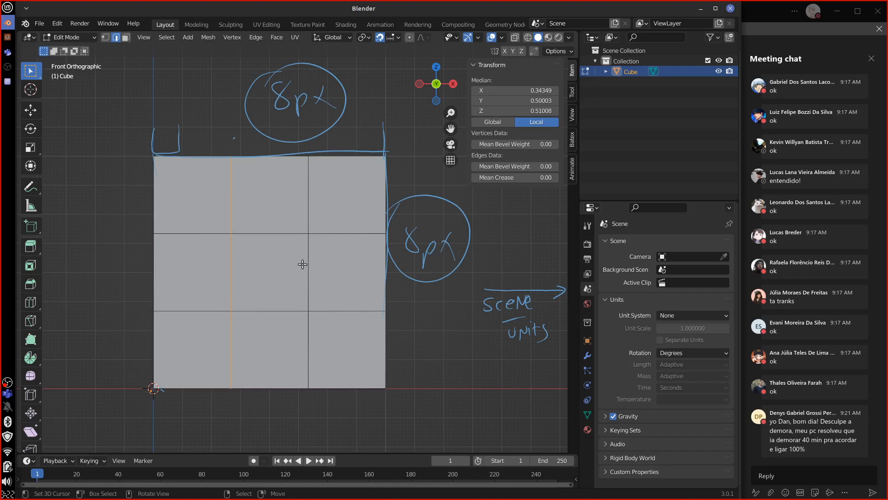
mouse_move(130, 81)
left_mouse_down()
mouse_move(145, 81)
mouse_move(153, 99)
left_mouse_up()
left_click_drag(150, 86, 160, 97)
left_click_drag(161, 89, 170, 97)
mouse_move(171, 85)
left_mouse_down()
mouse_move(195, 81)
mouse_move(179, 98)
left_mouse_up()
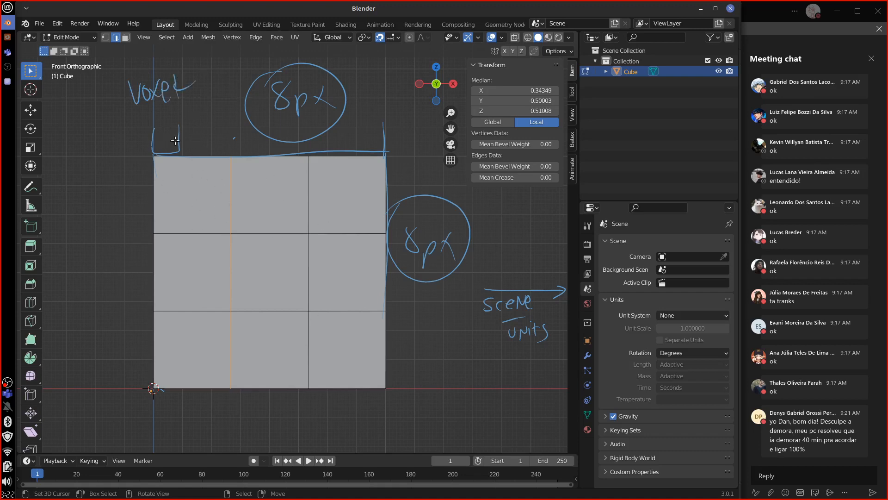
Erase the "voxel" and "8px" notes together with the brackets and lines around the cube
mouse_move(187, 93)
right_mouse_down()
mouse_move(138, 111)
mouse_move(155, 81)
mouse_move(310, 60)
mouse_move(276, 130)
mouse_move(321, 141)
mouse_move(388, 183)
mouse_move(443, 307)
mouse_move(436, 198)
mouse_move(262, 164)
mouse_move(183, 163)
mouse_move(168, 112)
right_mouse_up()
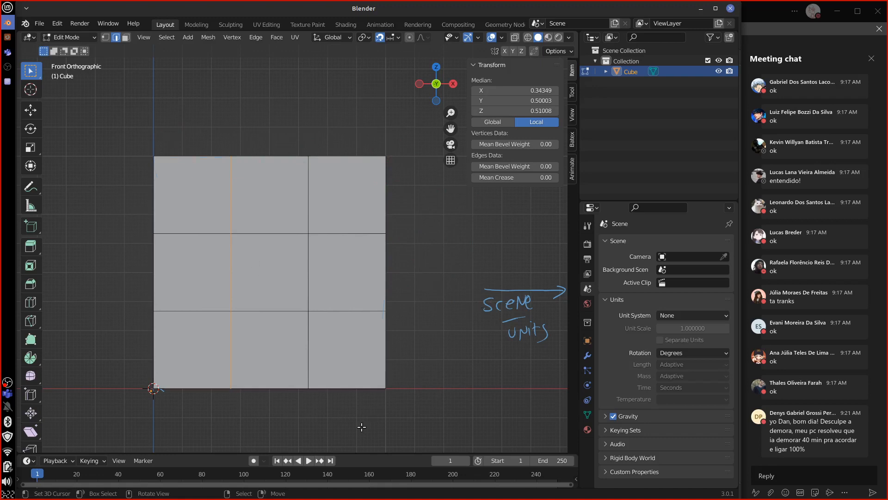
mouse_move(391, 130)
left_mouse_down()
mouse_move(187, 112)
mouse_move(129, 393)
mouse_move(452, 258)
mouse_move(389, 115)
left_mouse_up()
mouse_move(388, 115)
right_mouse_down()
mouse_move(103, 341)
mouse_move(437, 328)
right_mouse_up()
right_click_drag(456, 263, 445, 257)
Sketch a horizontal line above the cube and cross it with eight vertical strokes spread over the cube's width
left_click_drag(151, 123, 402, 120)
left_click_drag(180, 92, 182, 177)
left_click_drag(212, 89, 215, 178)
left_click_drag(241, 81, 246, 185)
left_click_drag(265, 86, 270, 204)
left_click_drag(294, 75, 298, 216)
left_click_drag(326, 83, 330, 229)
left_click_drag(361, 77, 361, 215)
left_click_drag(385, 85, 382, 190)
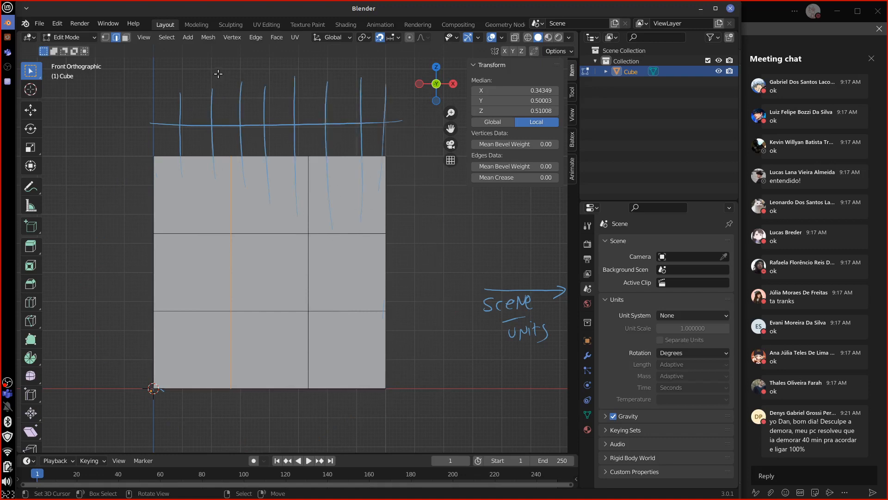
Handwrite a short note above the sketched divisions, and erase it together with the strokes above the cube
mouse_move(221, 69)
left_mouse_down()
mouse_move(221, 89)
mouse_move(223, 68)
mouse_move(230, 85)
mouse_move(247, 69)
mouse_move(244, 85)
left_mouse_up()
left_click_drag(254, 70, 264, 80)
left_click_drag(270, 71, 282, 76)
mouse_move(279, 75)
right_mouse_down()
mouse_move(274, 83)
mouse_move(309, 155)
mouse_move(350, 177)
mouse_move(245, 128)
mouse_move(230, 94)
mouse_move(282, 75)
mouse_move(391, 101)
mouse_move(386, 146)
right_mouse_up()
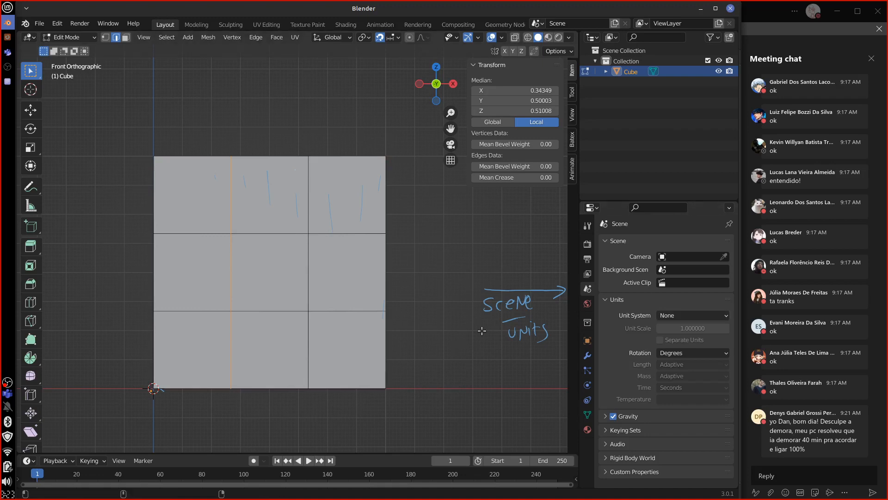
Frame the "scene units" note with an open box, and handwrite "GRID" above the cube and "Medidas" above the box
mouse_move(543, 259)
left_mouse_down()
mouse_move(463, 264)
mouse_move(490, 374)
mouse_move(538, 373)
left_mouse_up()
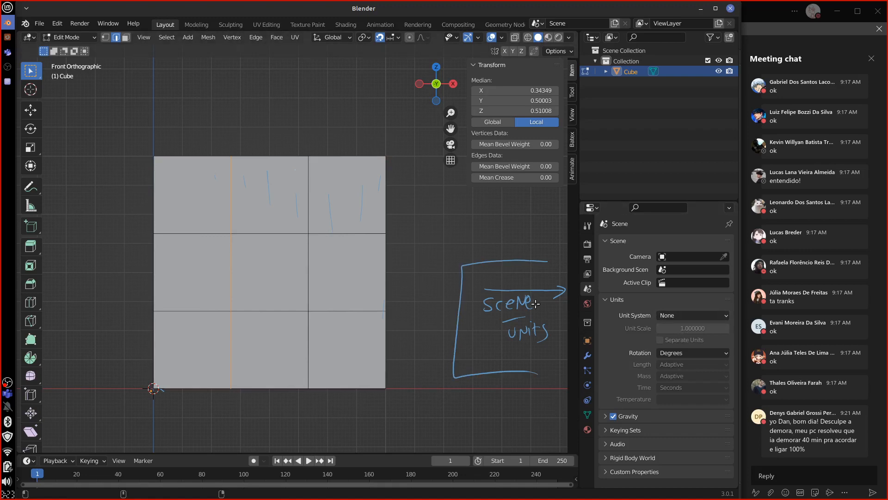
mouse_move(234, 97)
left_mouse_down()
mouse_move(222, 112)
mouse_move(263, 111)
left_mouse_up()
left_click(256, 95)
mouse_move(443, 242)
left_mouse_down()
mouse_move(467, 238)
mouse_move(495, 212)
mouse_move(500, 227)
left_mouse_up()
left_click_drag(507, 226, 506, 237)
left_click_drag(514, 224, 525, 230)
left_click_drag(535, 217, 528, 230)
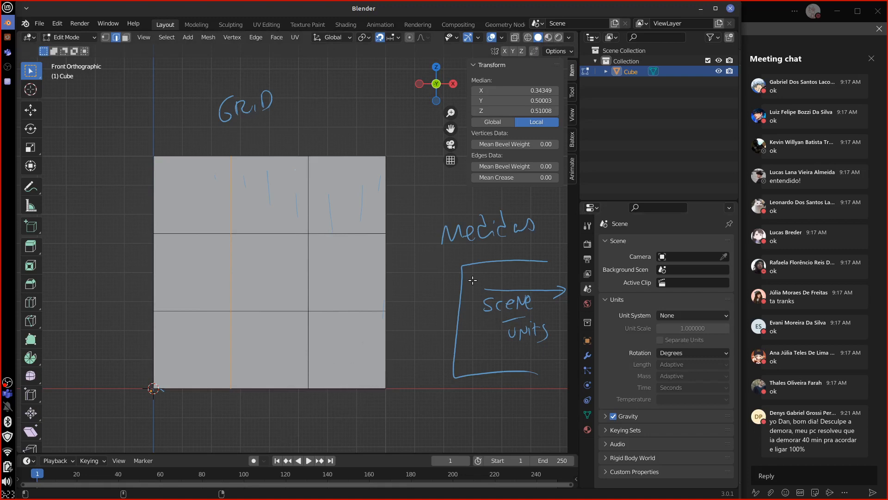
Set the scene's unit system to Metric
left_click(693, 315)
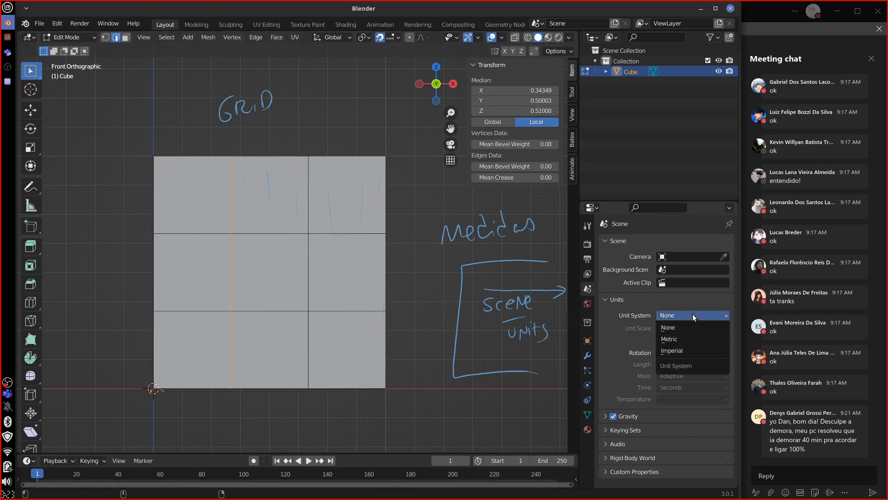
left_click(684, 339)
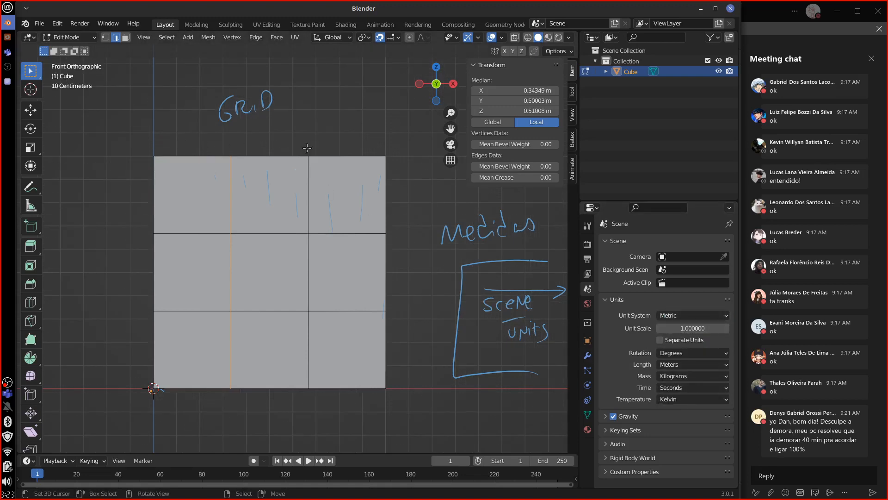
Erase the "GRID", "Medidas" and "scene units" annotations and the leftover strokes on the cube, returning to Object Mode
mouse_move(448, 290)
right_mouse_down()
mouse_move(460, 275)
mouse_move(485, 307)
mouse_move(527, 300)
mouse_move(554, 283)
right_mouse_up()
mouse_move(551, 249)
right_mouse_down()
mouse_move(436, 219)
mouse_move(257, 100)
mouse_move(240, 103)
right_mouse_up()
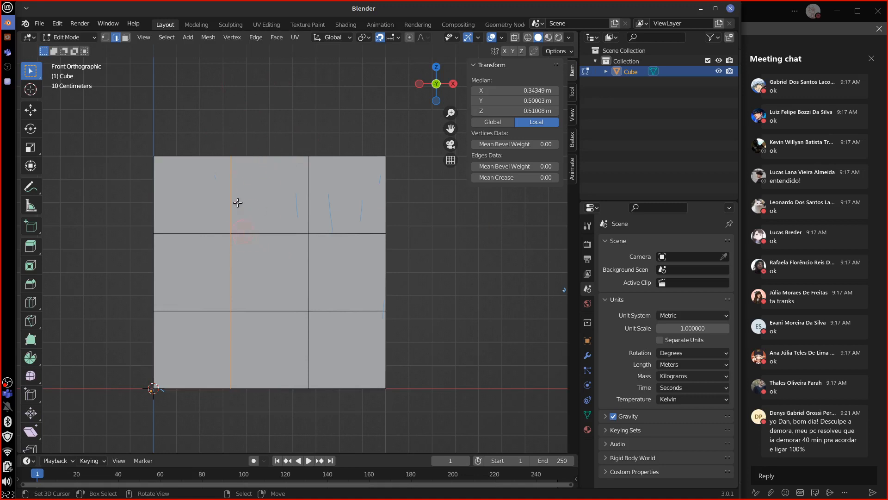
key("Tab")
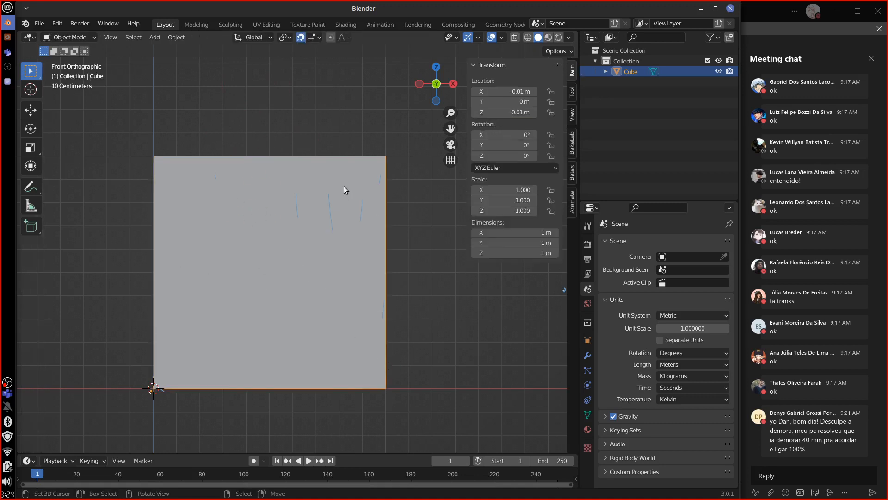
mouse_move(338, 193)
right_mouse_down()
mouse_move(331, 206)
mouse_move(378, 252)
right_mouse_up()
Measure the cube diagonally in the front view with the Measure tool, from its upper-left to its lower-right corner
left_click(32, 206)
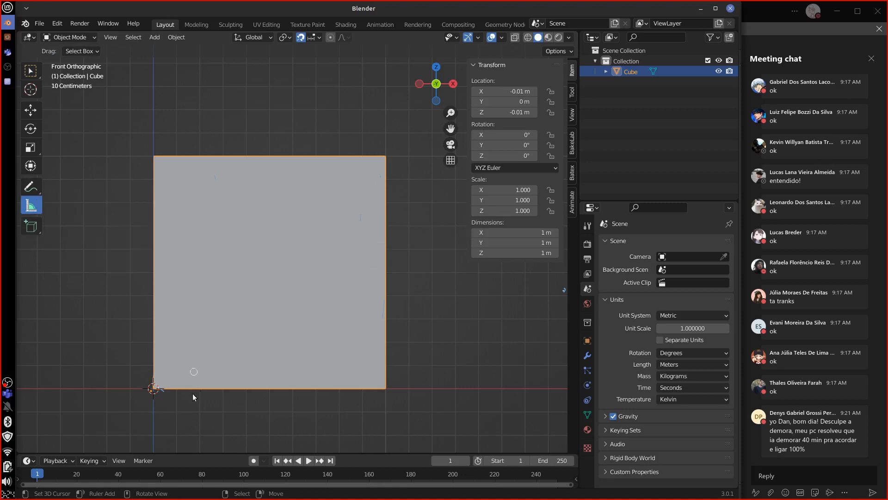
left_click_drag(153, 157, 169, 153)
left_click_drag(386, 157, 387, 166)
left_click_drag(153, 156, 386, 388)
Snap the ruler's lower end to the opposite corner of the cube's top face to measure that face's diagonal
middle_click_drag(386, 387, 363, 325)
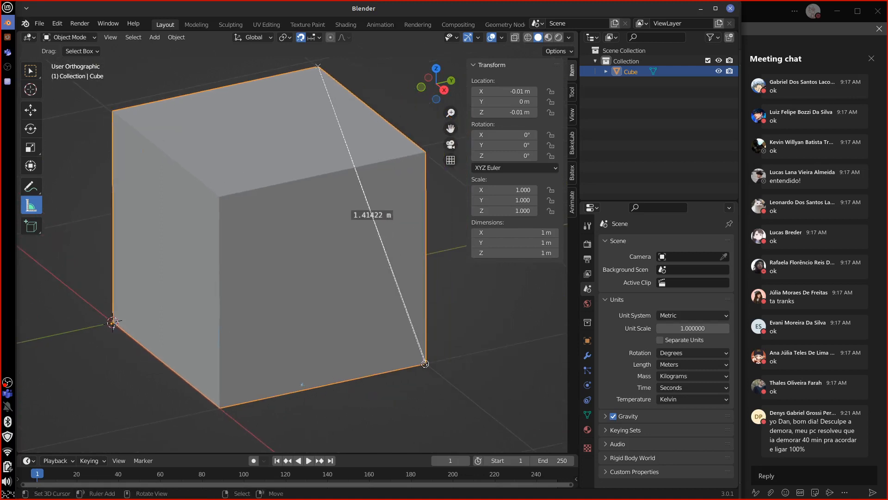
left_click_drag(425, 363, 215, 182, "ctrl")
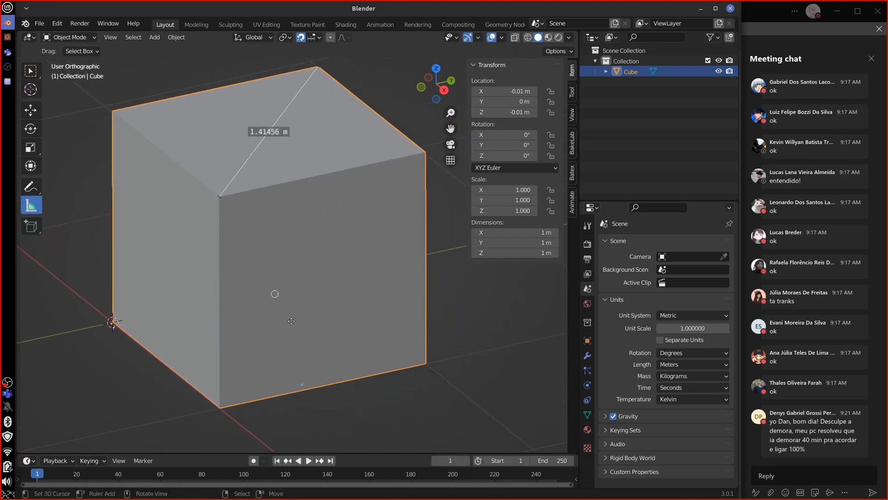
middle_click_drag(300, 333, 398, 359)
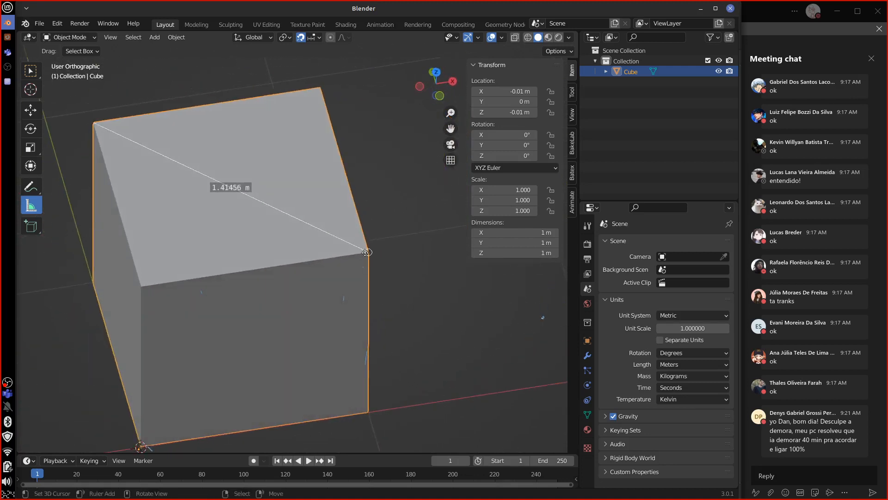
middle_click_drag(323, 327, 384, 339, "shift")
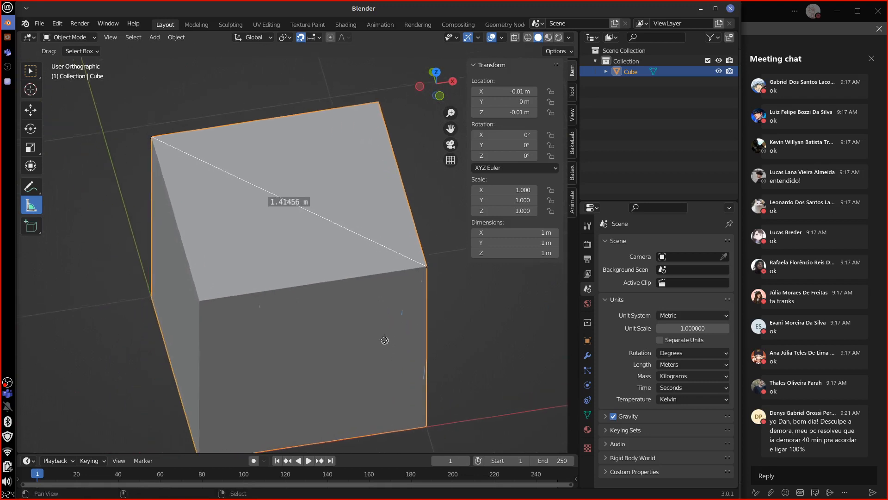
mouse_move(426, 266)
left_mouse_down()
mouse_move(379, 103)
mouse_move(426, 267)
left_mouse_up()
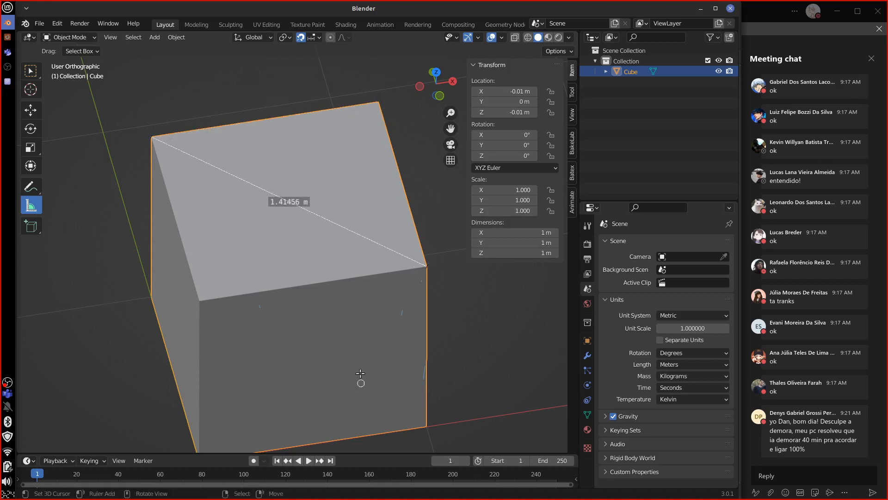
middle_click_drag(361, 378, 359, 315, "shift")
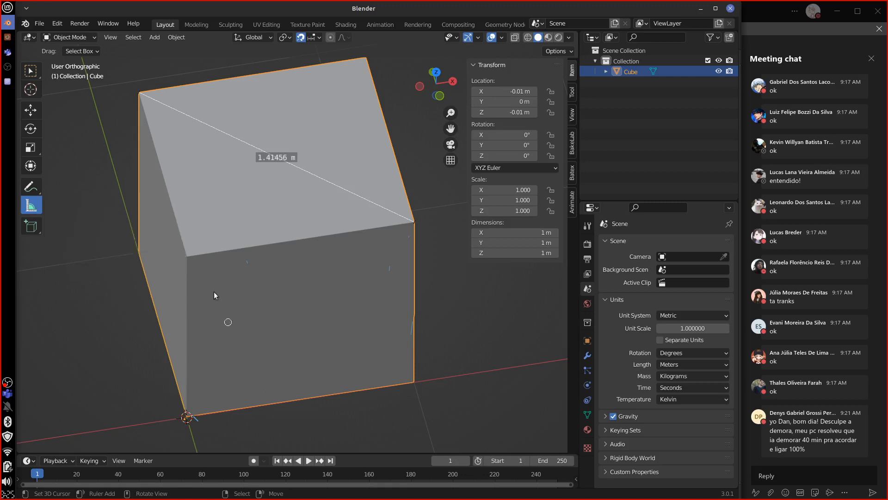
Measure the front face's diagonal with a second ruler, delete that ruler, and select the one on the top face
left_click_drag(187, 256, 414, 382)
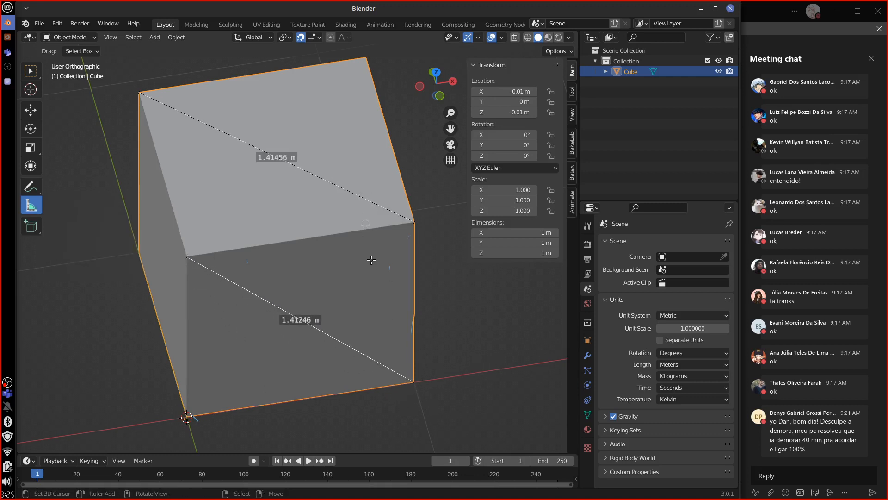
left_click(415, 220)
left_click(415, 381)
key("Delete")
left_click(414, 222)
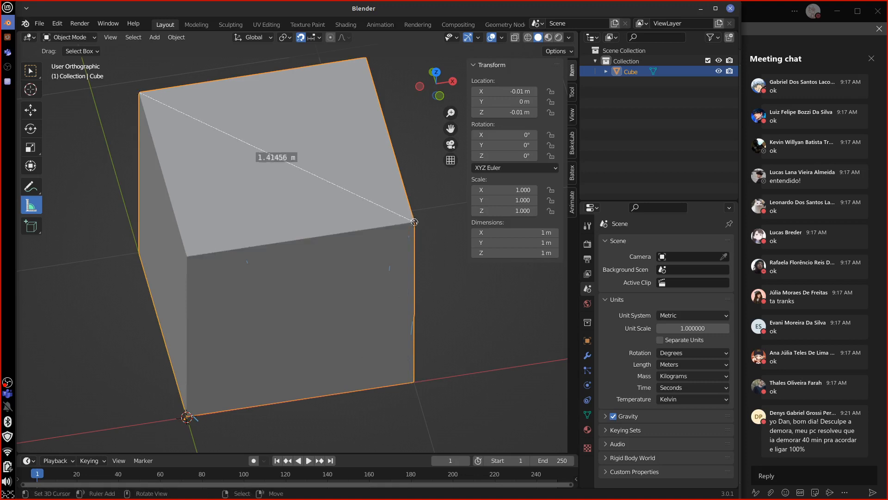
Delete the diagonal ruler from the cube's top face
key("Delete")
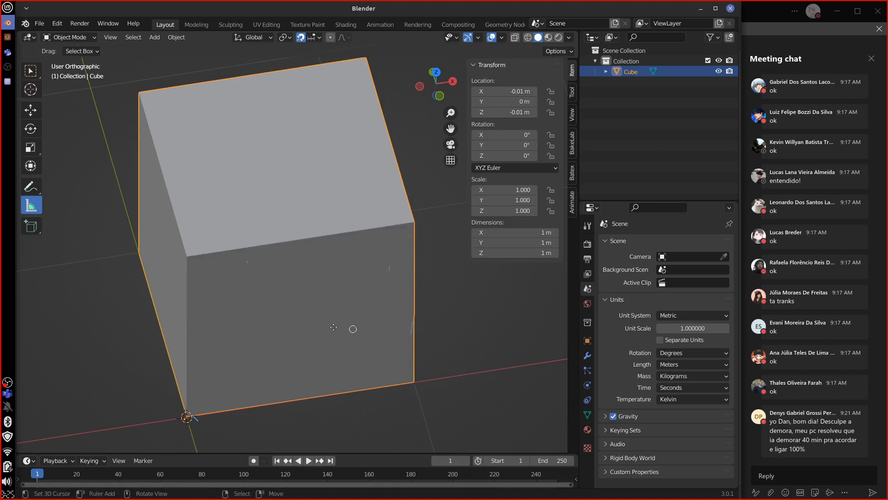
middle_click_drag(392, 340, 364, 347)
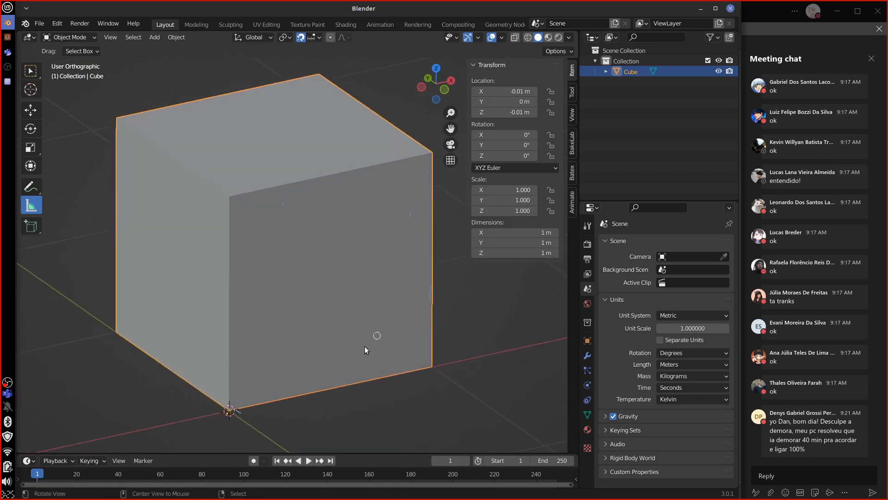
middle_click_drag(308, 347, 222, 351)
Try freehand rulers across the cube's front and top faces, moving their endpoints, and undo all of them
left_click_drag(177, 364, 179, 211)
left_click_drag(181, 365, 341, 364)
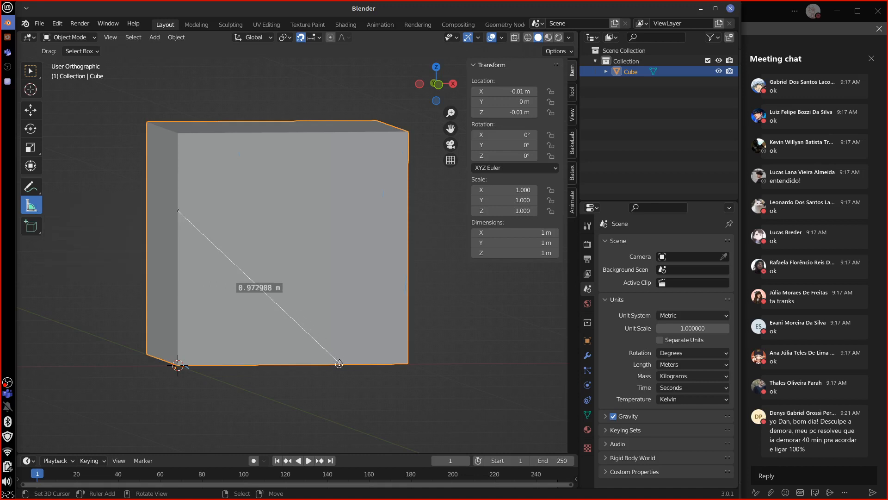
left_click_drag(340, 363, 364, 159)
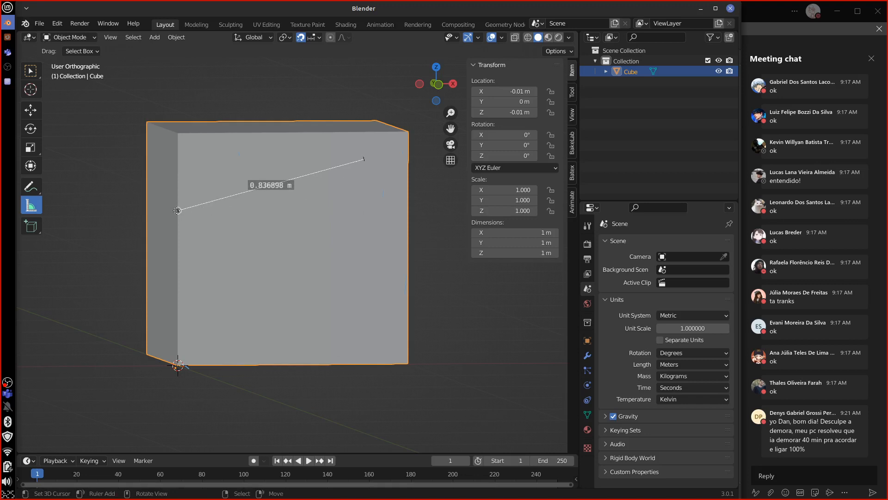
left_click_drag(177, 210, 194, 237)
left_click_drag(214, 294, 177, 334)
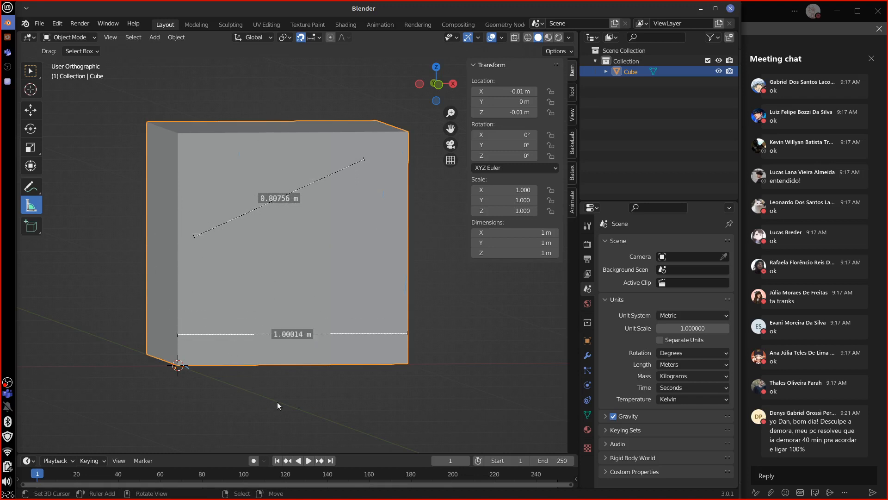
key("ctrl+z")
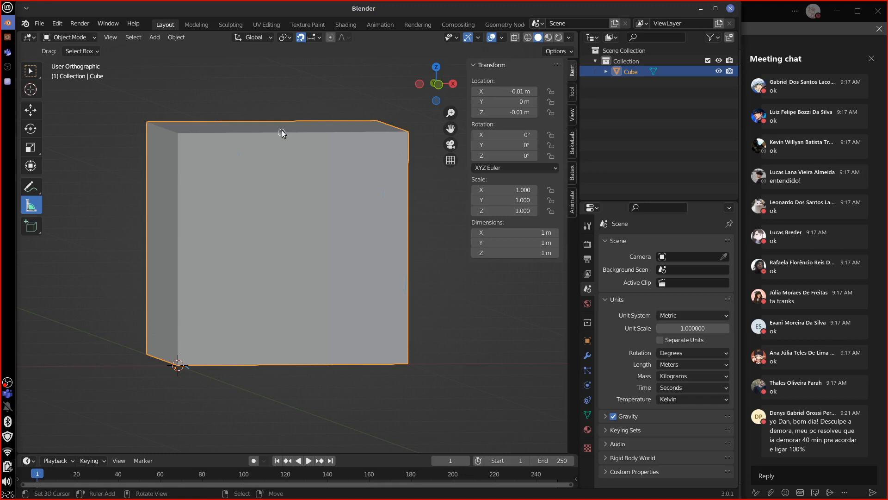
mouse_move(282, 134)
left_mouse_down()
mouse_move(323, 121)
mouse_move(278, 122)
left_mouse_up()
key("ctrl+z")
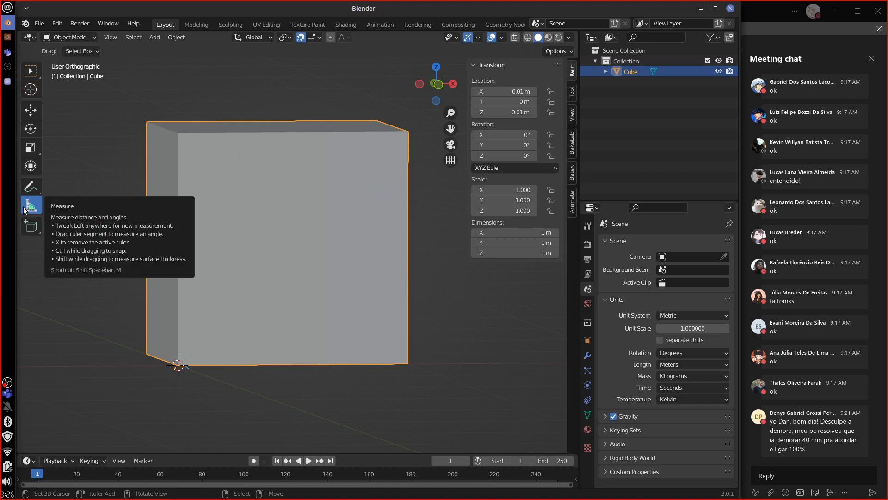
Measure the width of the cube's side face near its upper edge with a ruler, and delete that ruler
mouse_move(178, 134)
left_mouse_down()
mouse_move(244, 212)
mouse_move(410, 362)
mouse_move(407, 130)
mouse_move(408, 362)
mouse_move(408, 232)
mouse_move(418, 314)
mouse_move(357, 183)
mouse_move(312, 184)
mouse_move(300, 129)
mouse_move(179, 187)
left_mouse_up()
middle_click_drag(240, 271, 293, 356)
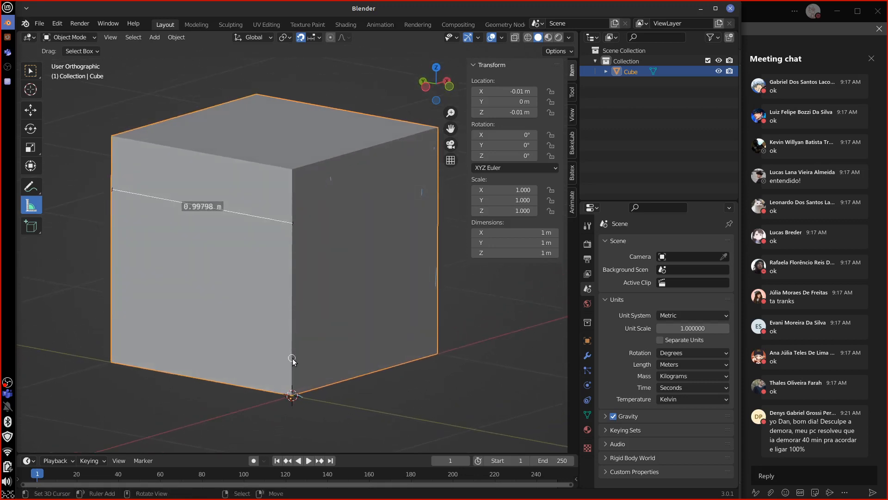
middle_click_drag(351, 299, 328, 281)
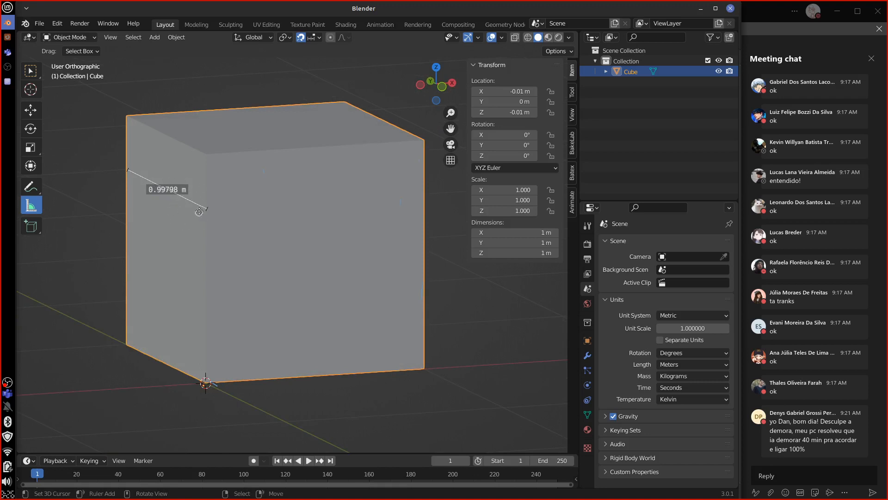
key("Delete")
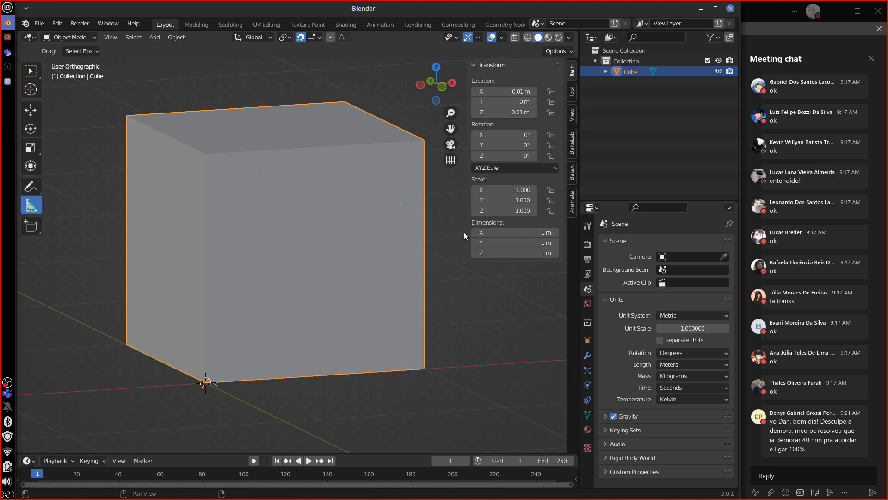
Hide the viewport sidebar and enter Edit Mode on the cube with nothing selected
left_click_drag(468, 233, 534, 245)
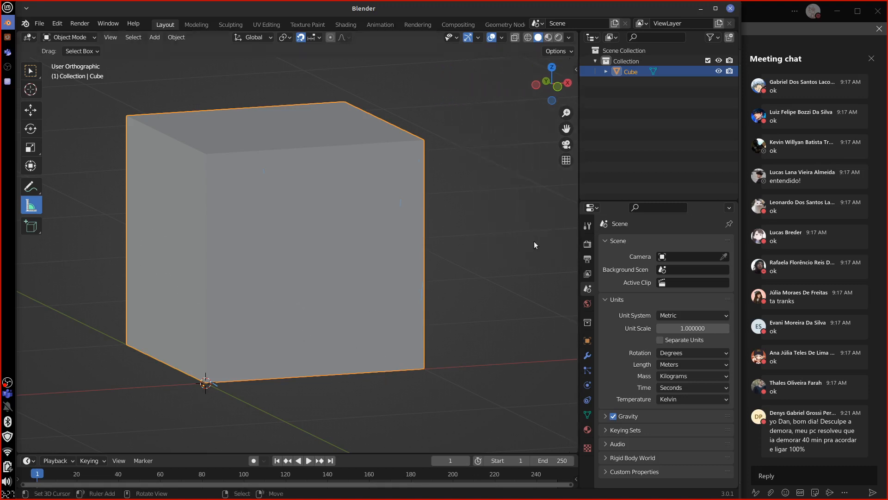
middle_click_drag(440, 124, 432, 261)
key("Tab")
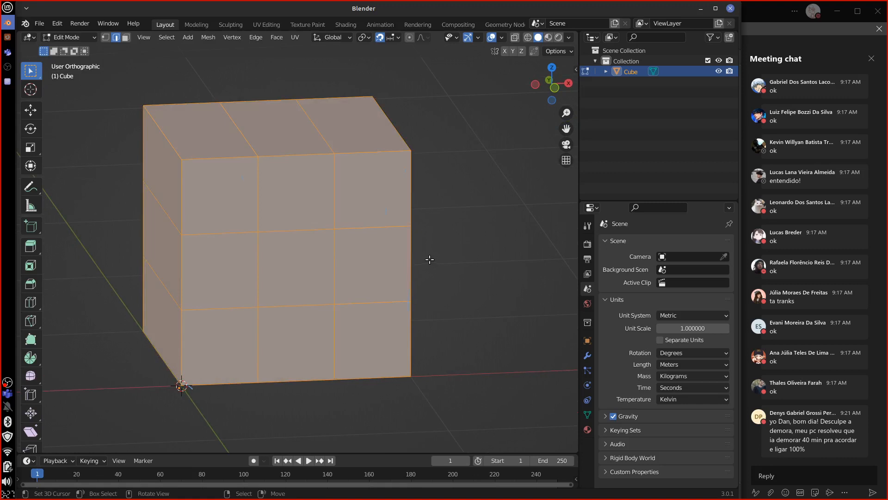
left_click(500, 37)
key("alt+a")
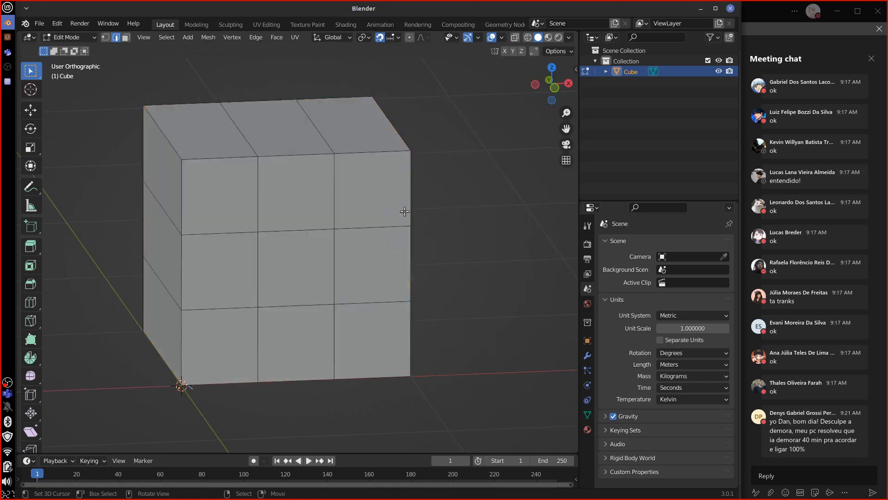
Enable the Edge Length measurement overlay and select several edges on the cube's front face to show their lengths
left_click(502, 37)
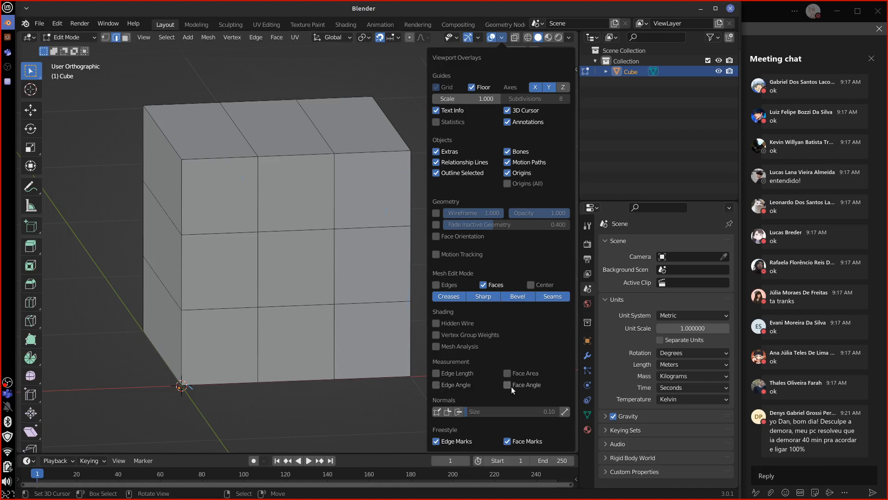
left_click(436, 373)
left_click(289, 156)
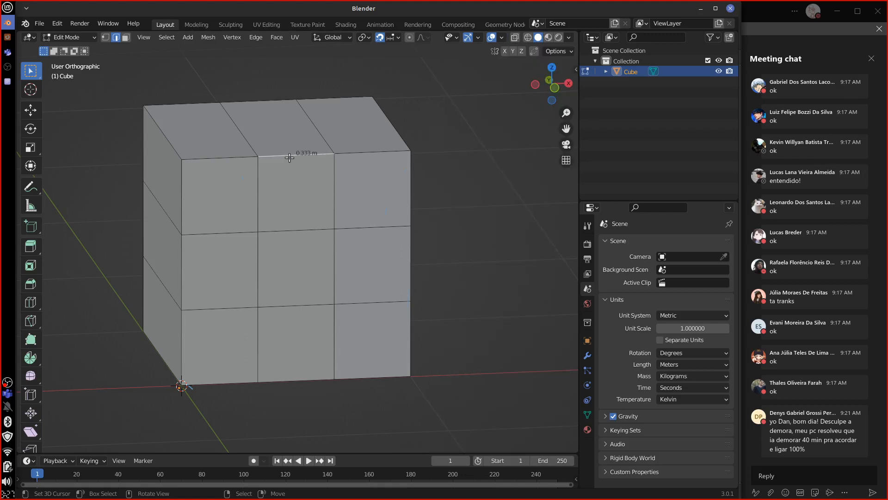
left_click(335, 199)
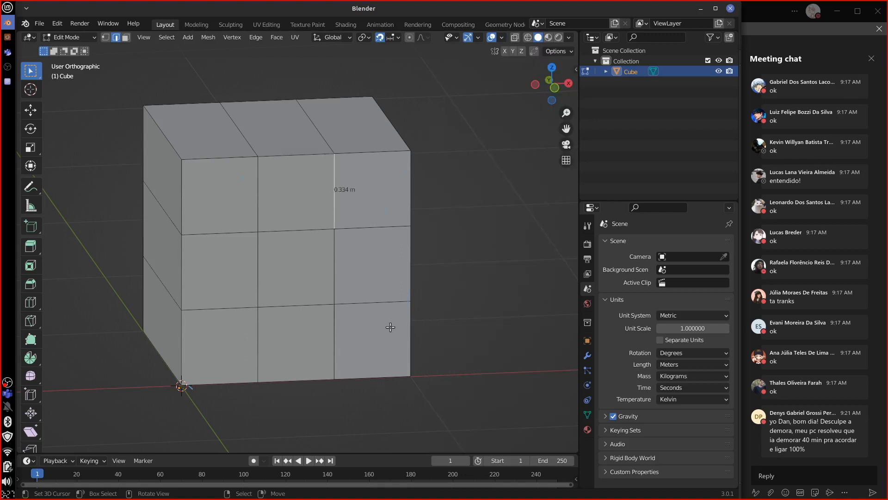
left_click(375, 228)
left_click(373, 301)
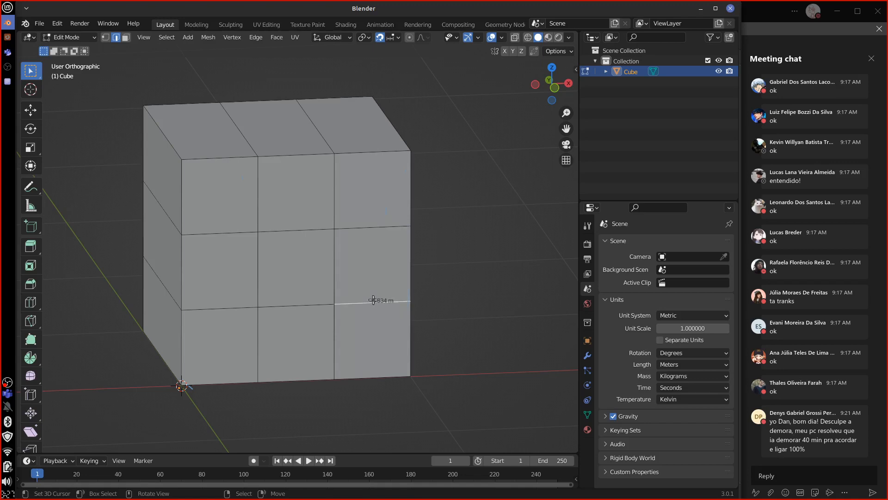
left_click(298, 306, "shift")
Show the lengths of all the cube's edges, and of single horizontal edges on its undivided side face
key("a")
middle_click_drag(470, 311, 352, 225)
left_click(352, 227)
left_click(354, 153)
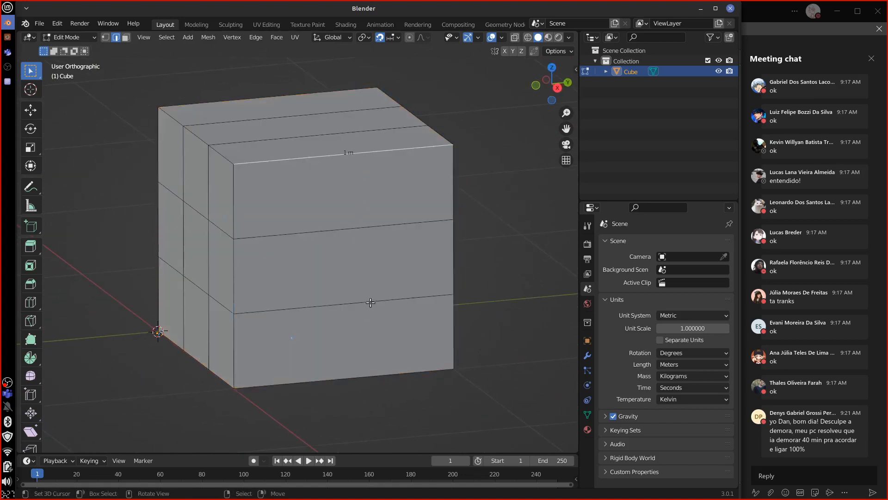
left_click(373, 301)
middle_click_drag(445, 320, 475, 317)
Extrude the centre face of the front face's 3×3 grid in place, using face select mode
key("3")
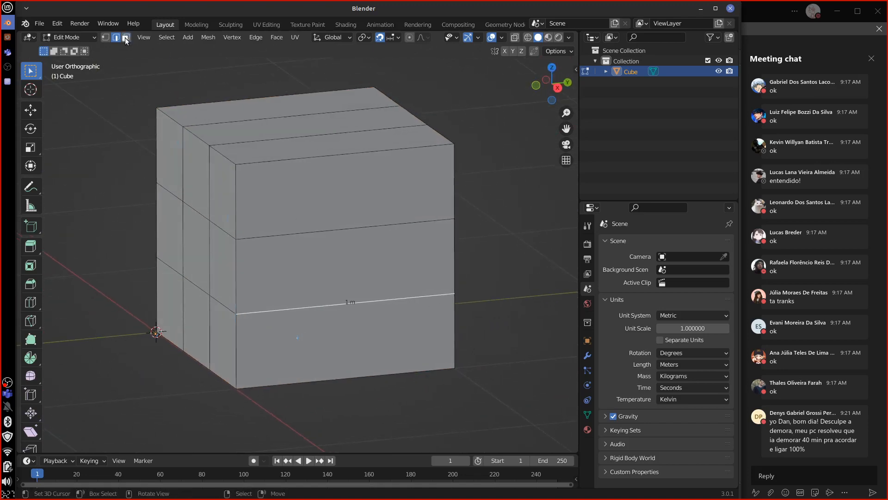
left_click(193, 256)
middle_click_drag(261, 284, 337, 277, "shift")
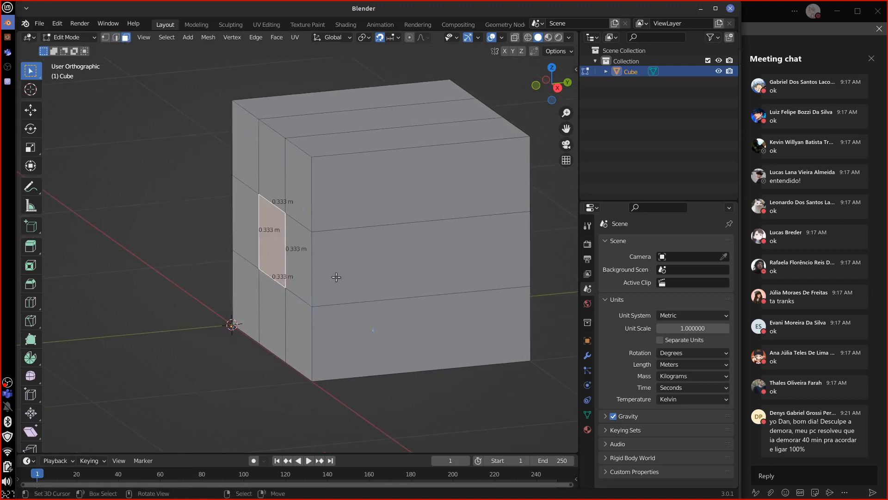
key("e")
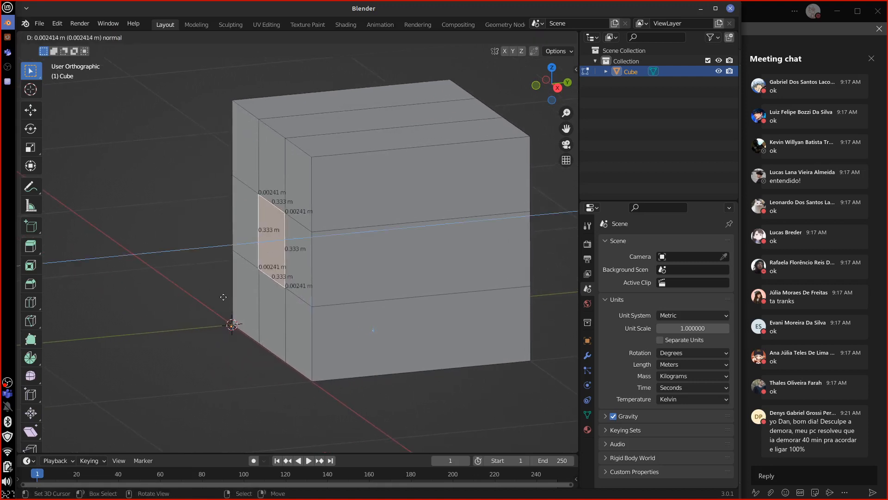
left_click(240, 287)
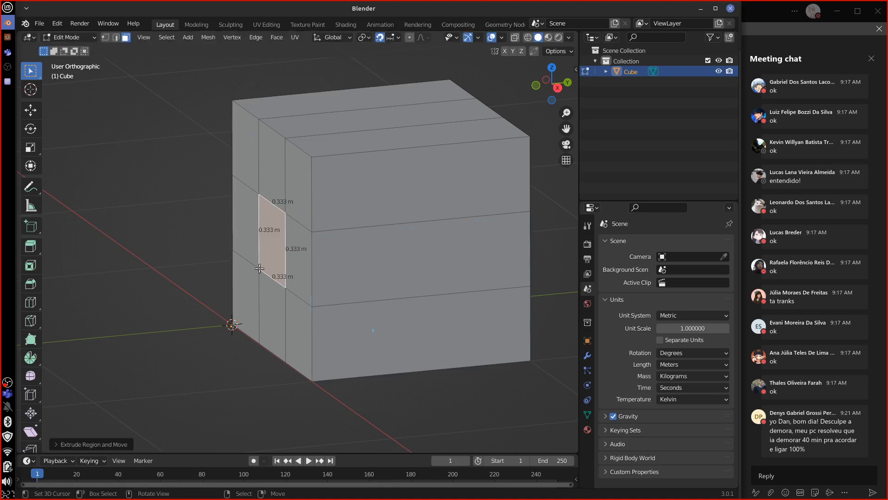
Turn off snapping and move the extruded centre face outward about 0.39 m along the Y axis
left_click(379, 37)
key("g")
key("x")
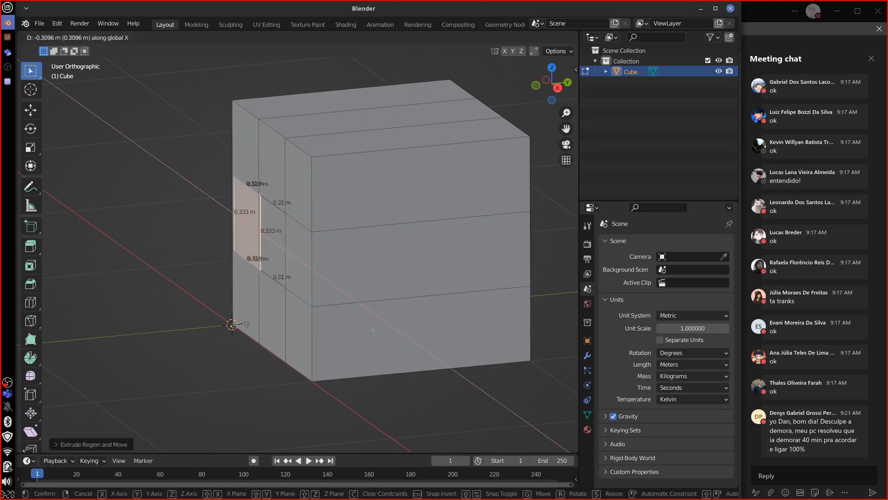
key("y")
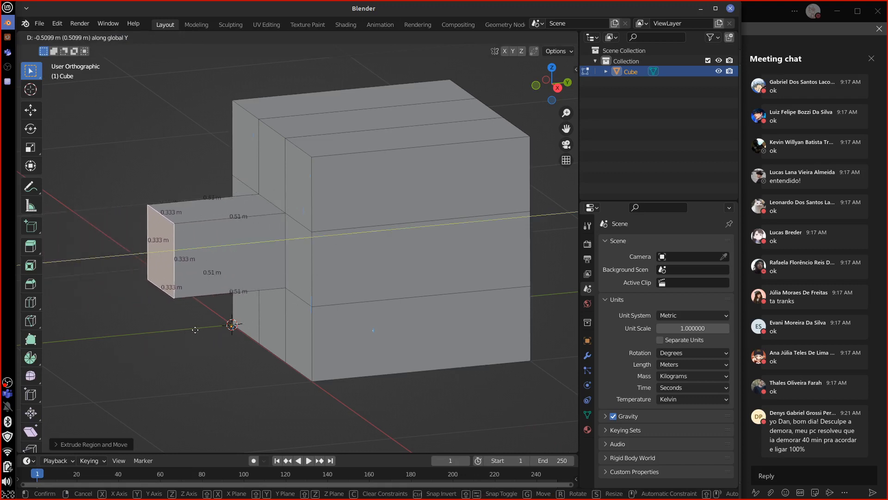
left_click(218, 322)
Extrude the middle strip of the cube's top face upward about 0.24 m
left_click(357, 120)
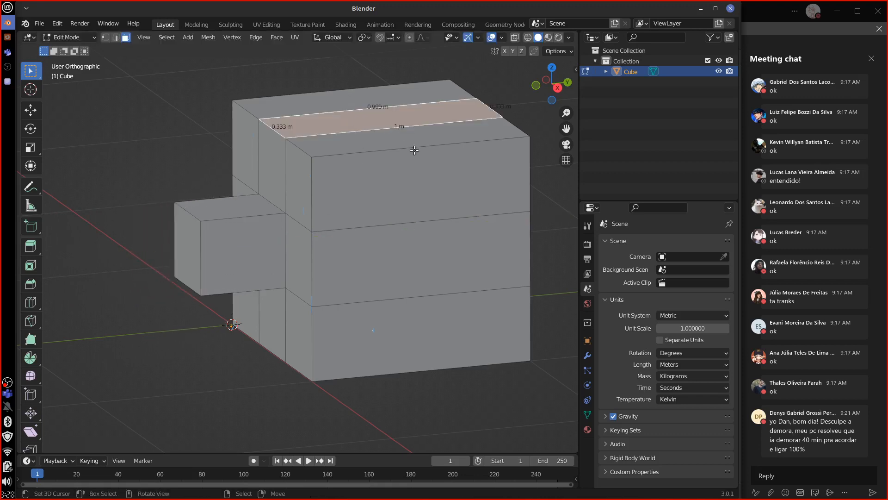
key("e")
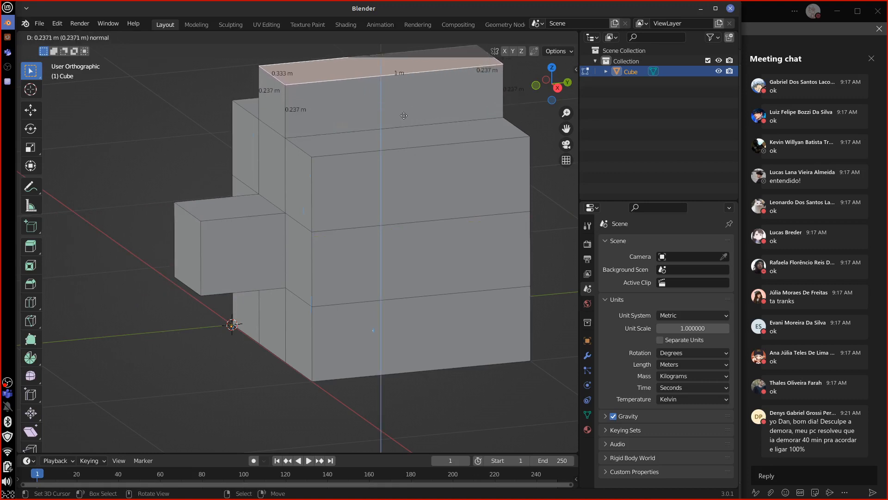
left_click(399, 116)
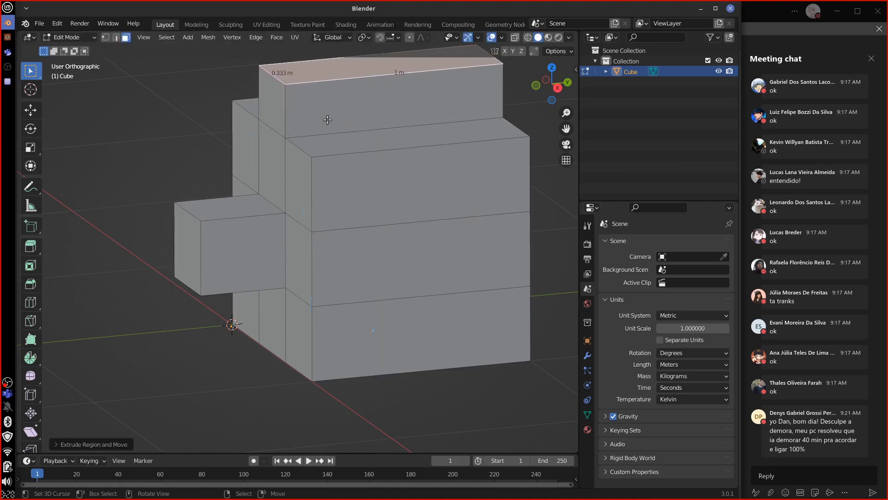
middle_click_drag(369, 241, 386, 113)
left_click(380, 38)
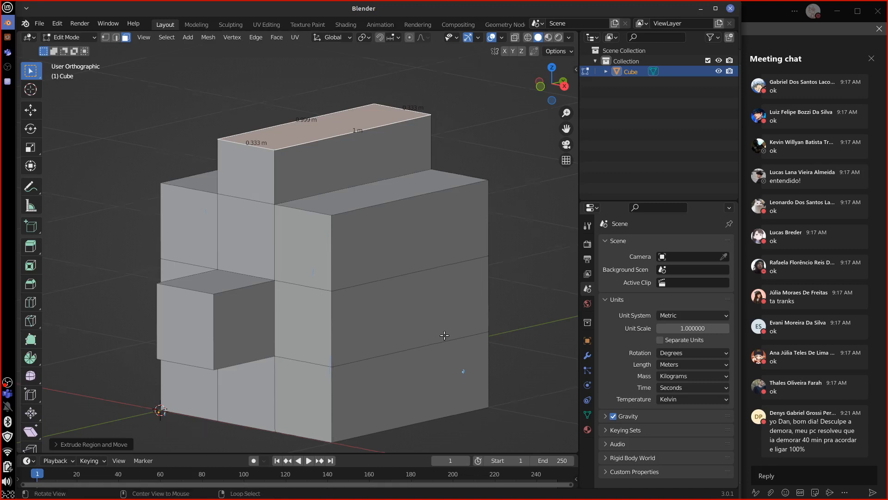
Extrude the middle strip of the cube's +X side face outward about 0.26 m
mouse_move(403, 306)
middle_mouse_down()
mouse_move(416, 296)
mouse_move(398, 289)
mouse_move(407, 285)
mouse_move(410, 296)
middle_mouse_up()
left_click(406, 285)
key("e")
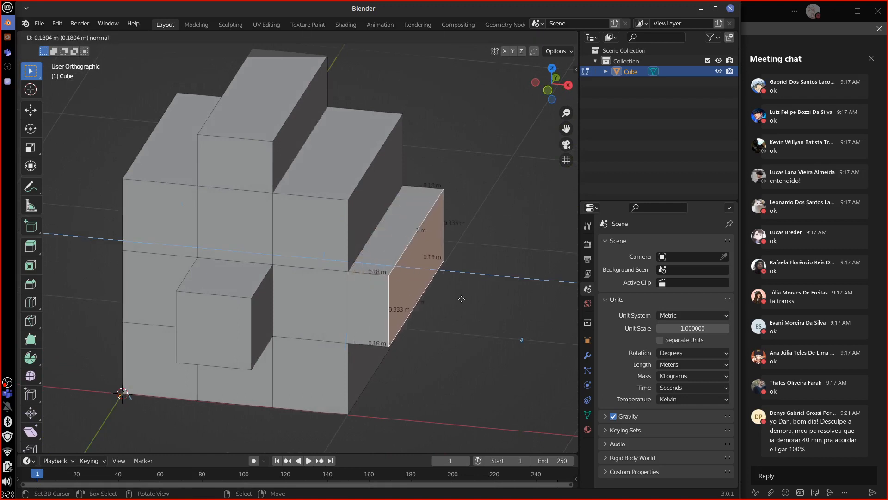
left_click(433, 334)
Show the lengths of all edges, and in edge select mode those of the edges around the side extrusion's top
key("a")
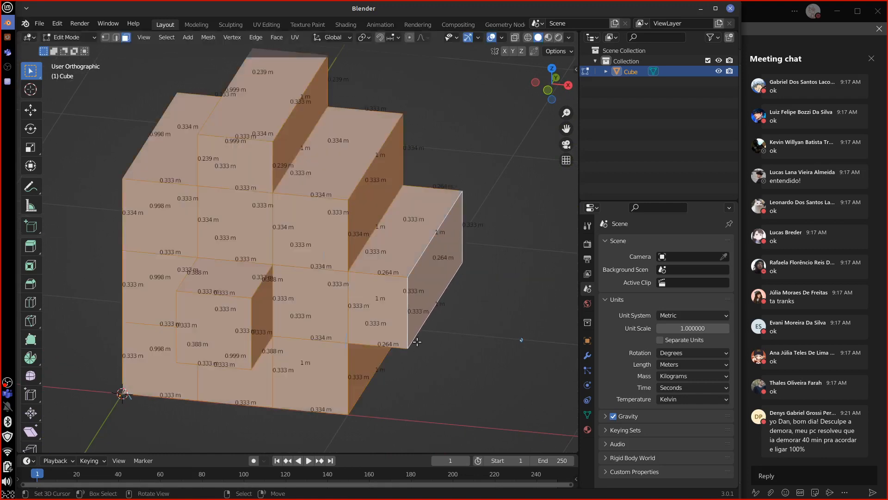
key("alt+a")
key("2")
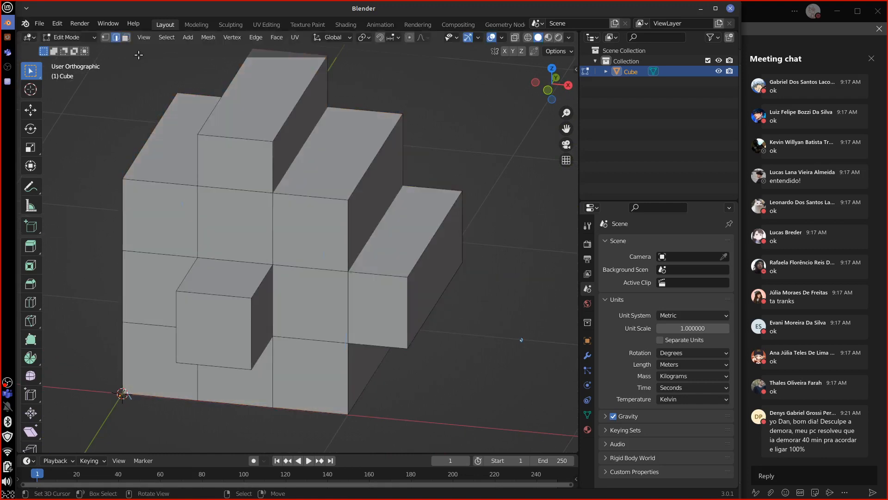
left_click(382, 274)
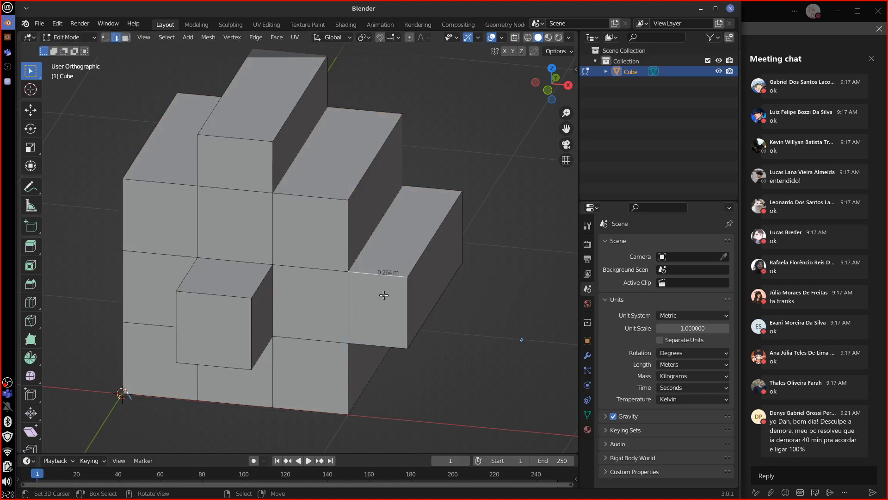
left_click(428, 251, "shift")
left_click(430, 203, "shift")
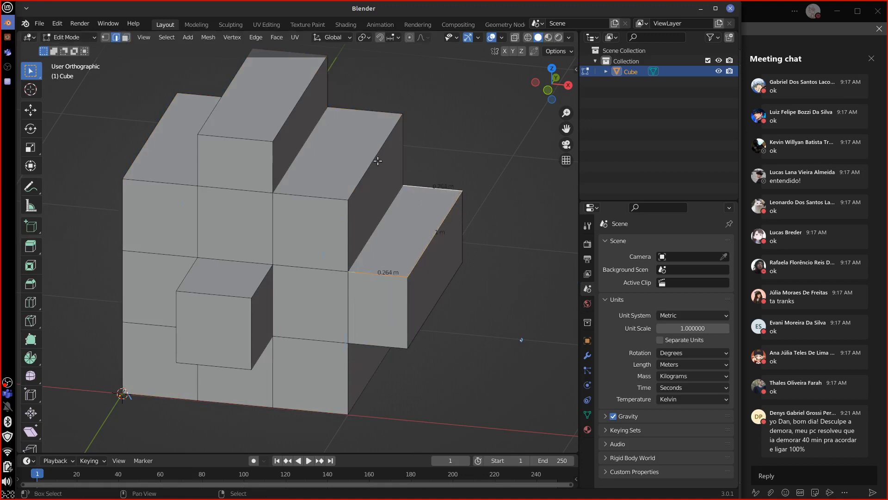
left_click(376, 226, "shift")
Clear the selection, select the top extrusion's vertical front edge, and turn on the Edge Angle overlay alongside Edge Length
key("a")
key("alt+a")
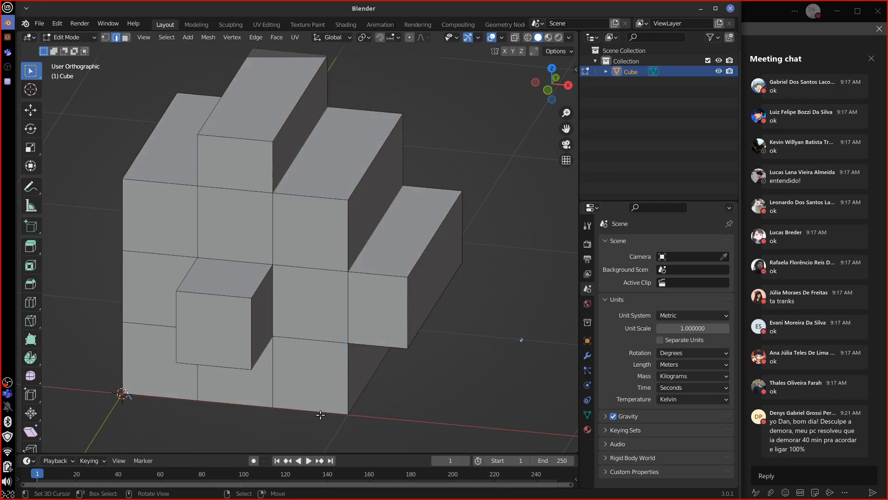
left_click(275, 177)
left_click(478, 39)
left_click(500, 37)
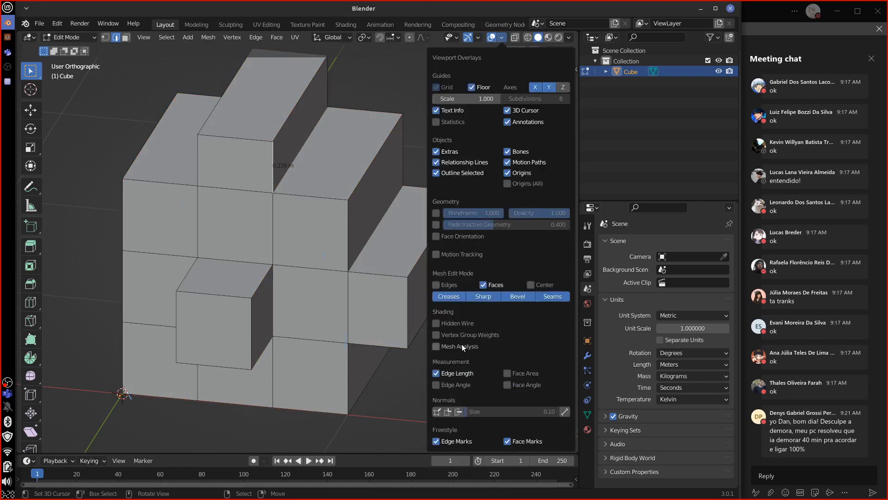
left_click(438, 385)
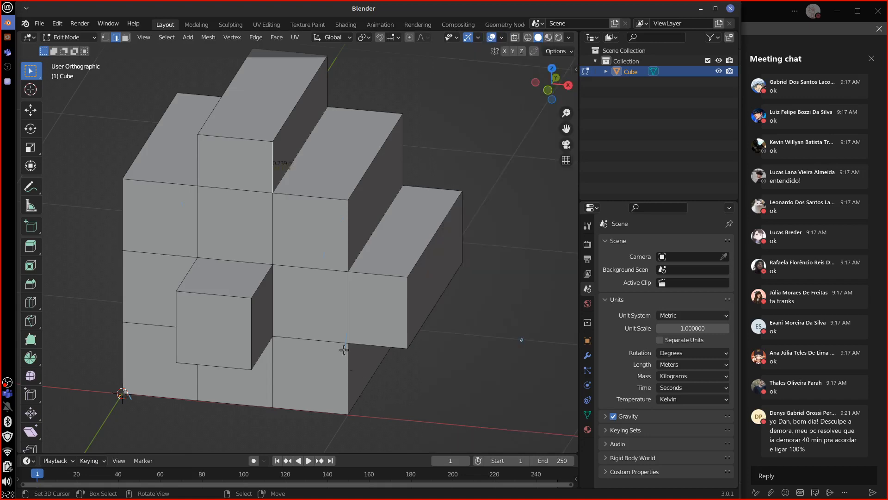
Check the edge length and angle of the long edges along the top extrusion and the cube's top +X side
middle_click_drag(375, 228, 317, 162)
left_click(318, 162)
middle_click_drag(394, 204, 377, 130)
left_click(379, 109)
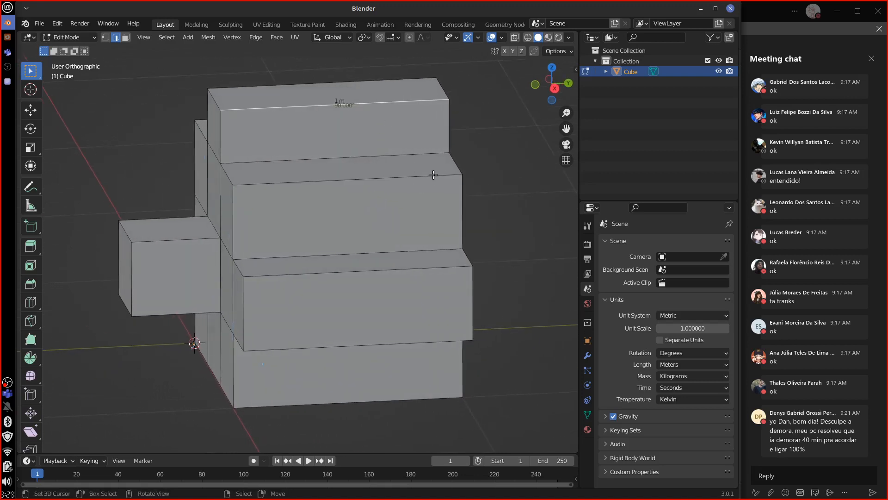
left_click(434, 177)
scroll(393, 206, "up", 5)
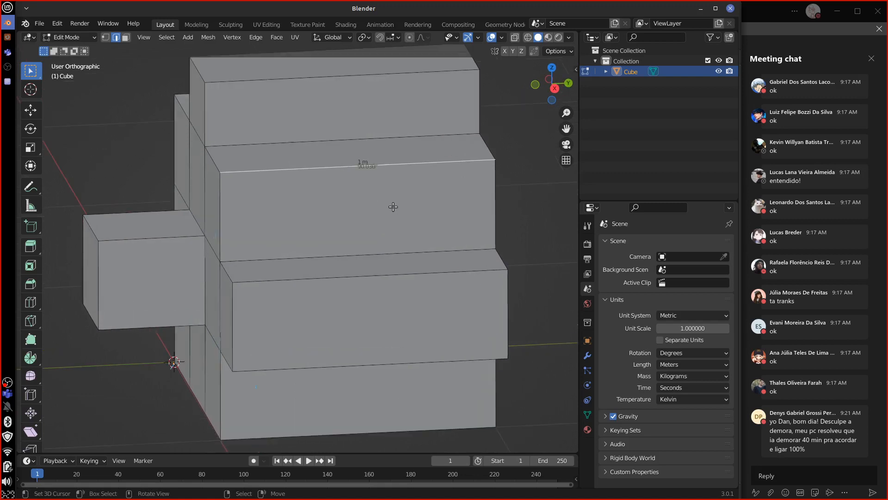
middle_click_drag(418, 157, 378, 232, "shift")
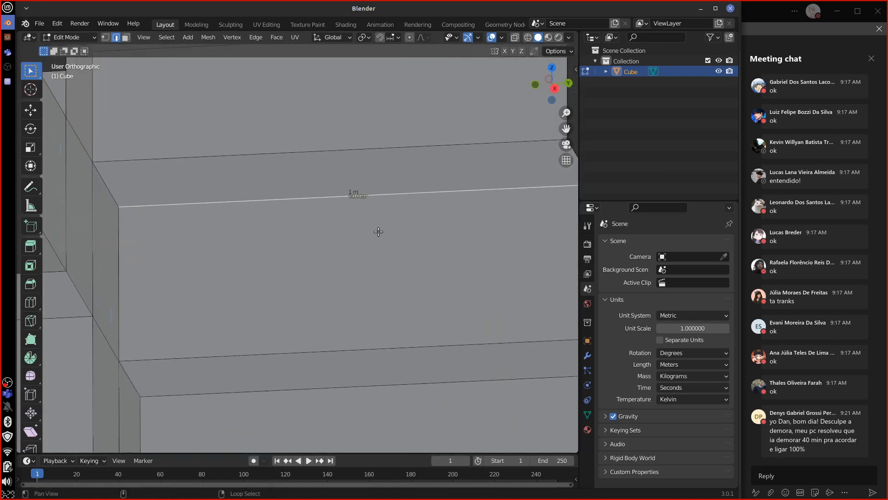
left_click(379, 147)
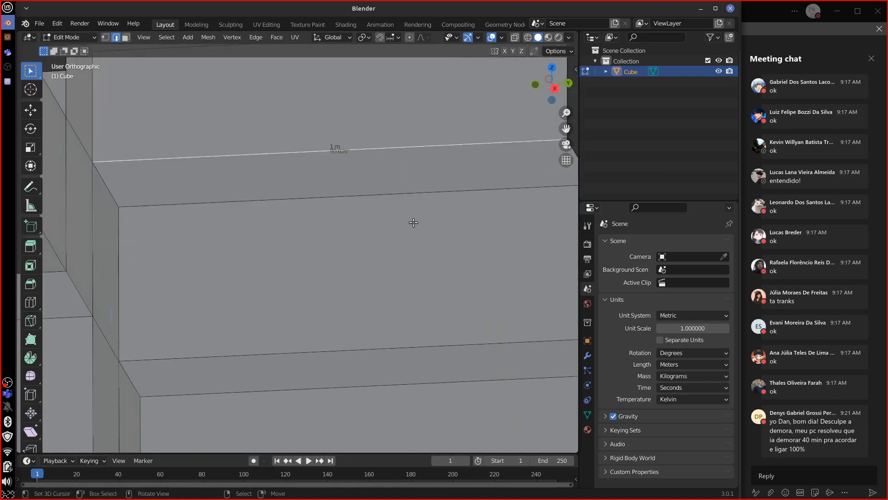
Check the length and angle of the side extrusion's long edges and the vertical edge where the front block meets the cube
left_click(402, 347)
middle_click_drag(411, 359, 402, 268)
right_click(404, 341)
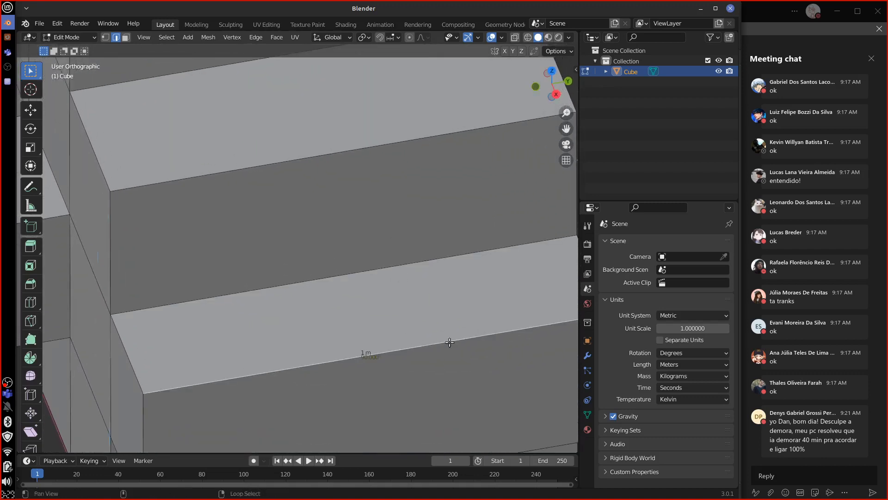
middle_click_drag(450, 341, 421, 346, "shift")
middle_click_drag(289, 303, 528, 315, "shift")
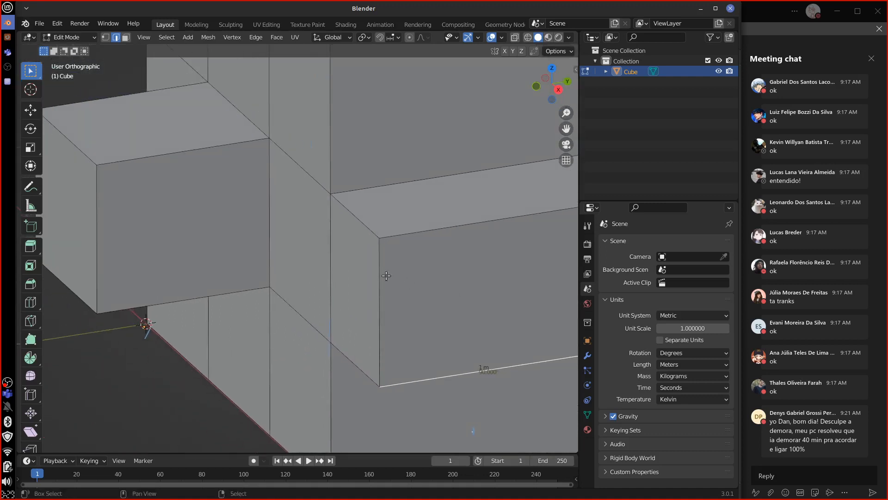
right_click(347, 268)
right_click(273, 221)
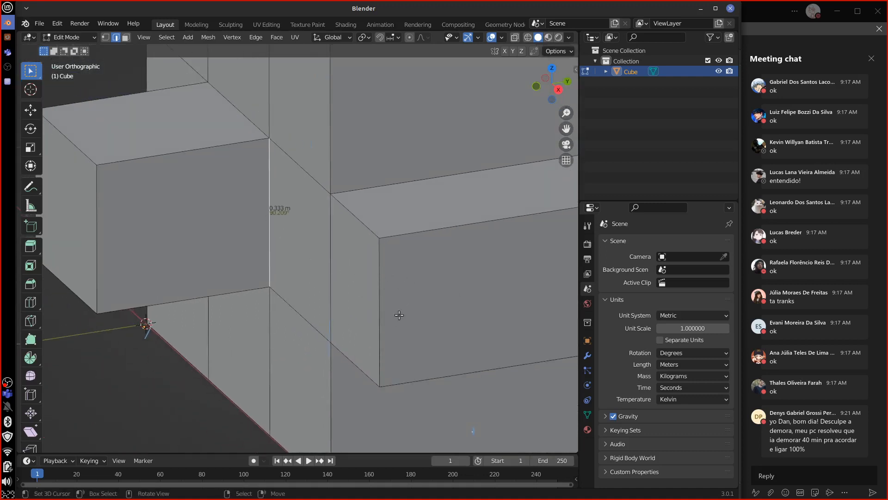
middle_click_drag(399, 315, 321, 320, "shift")
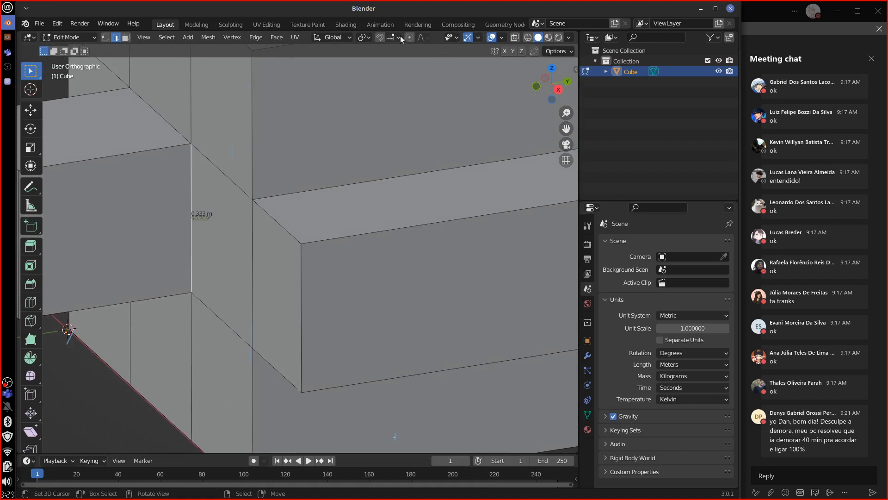
Replace the edge length and angle overlays with Face Area and select the side extrusion's outer face in face select mode
left_click(501, 39)
left_click_drag(436, 372, 436, 384)
middle_click_drag(375, 219, 431, 286)
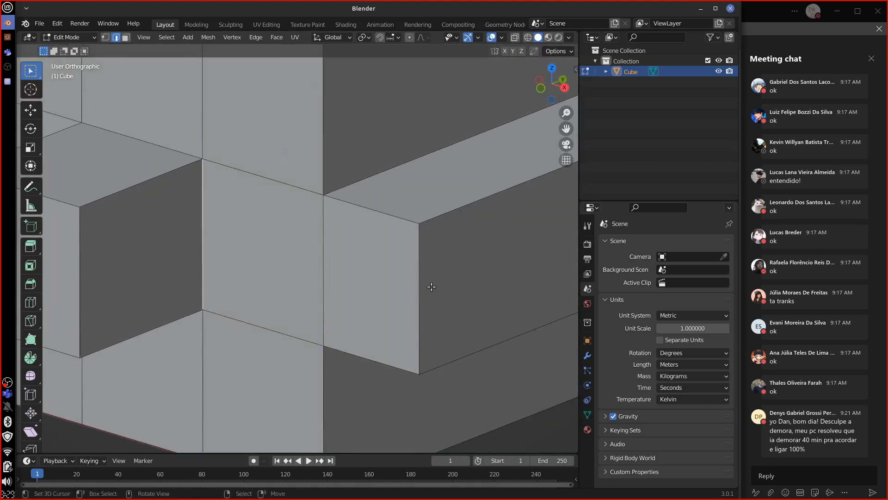
scroll(431, 286, "down", 6)
key("3")
left_click(454, 241)
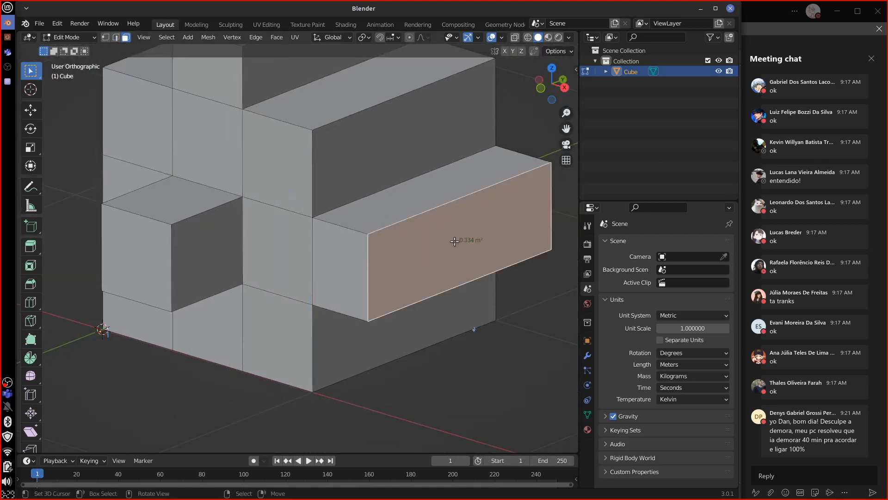
middle_click_drag(482, 278, 389, 288)
scroll(484, 285, "up", 2)
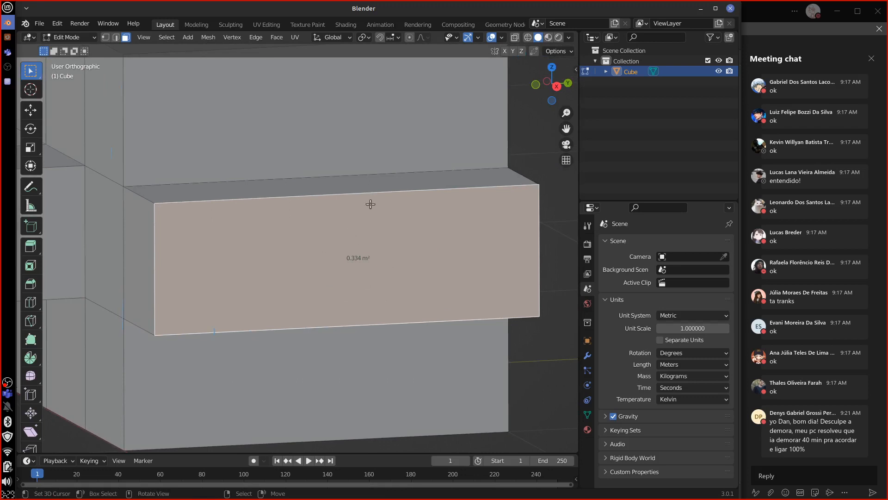
Show the areas of the side extrusion's top face, the cube's adjacent top strip and the top extrusion's upper face in turn
right_click(361, 177)
middle_click_drag(410, 154, 437, 319, "shift")
right_click(385, 195)
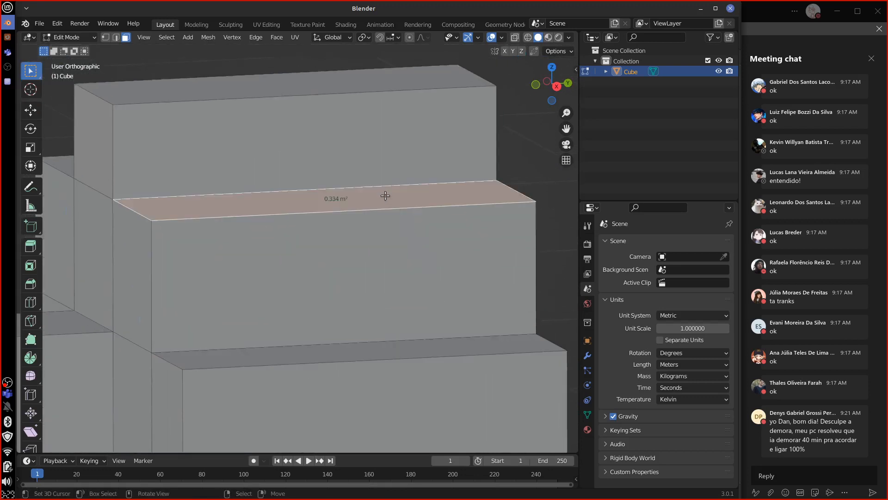
middle_click_drag(385, 195, 400, 231)
right_click(277, 87)
middle_click_drag(373, 179, 431, 307, "shift")
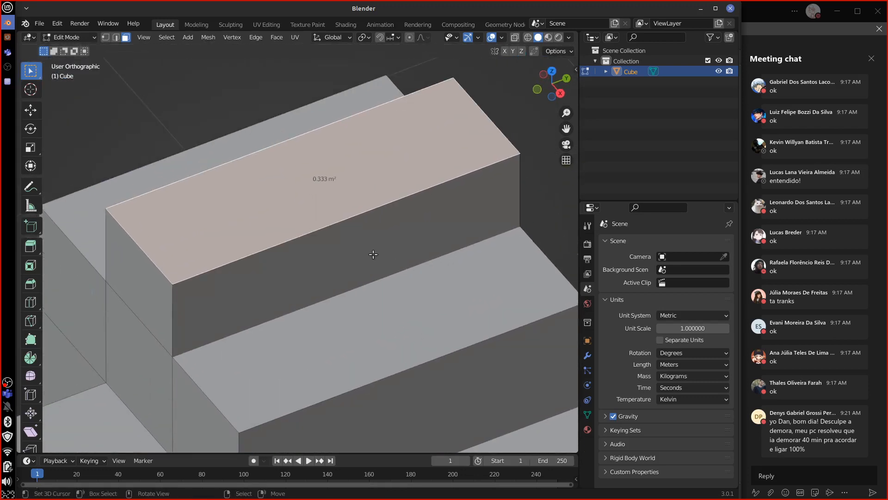
Turn off the Face Area overlay, turn on Face Angle, and view the model from its +X side
left_click(502, 37)
left_click(507, 373)
left_click(508, 385)
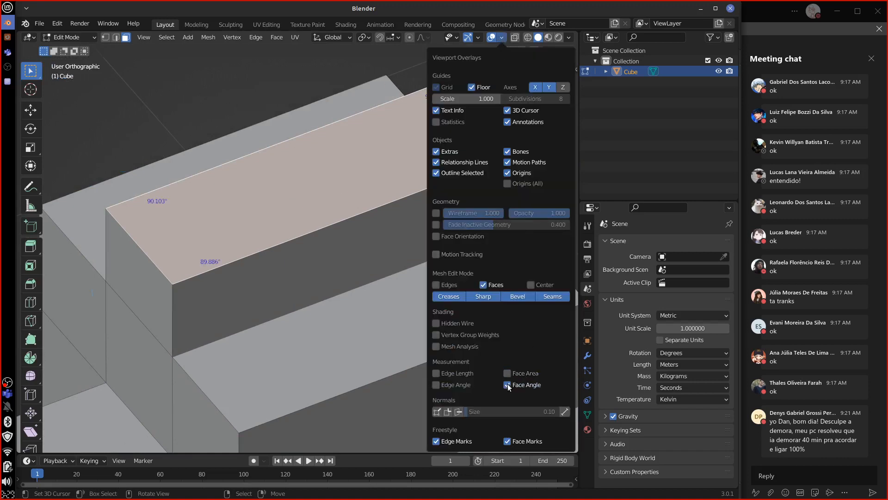
middle_click_drag(394, 298, 371, 248)
right_click(371, 248)
middle_click_drag(457, 330, 363, 277)
middle_click_drag(363, 273, 374, 314, "shift")
right_click(482, 149)
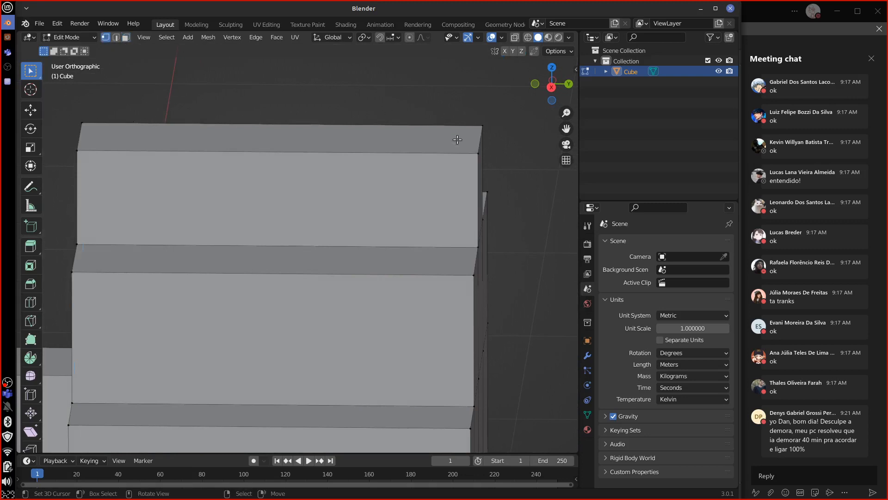
In edge select mode, move the top extrusion's upper +Y end edge inward along Y, sloping that end at about 45°
key("2")
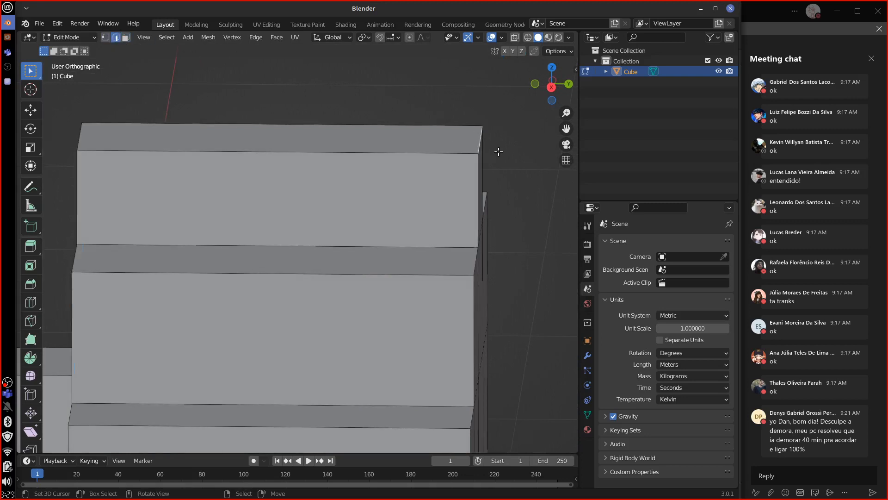
right_click(499, 151)
key("g")
key("x")
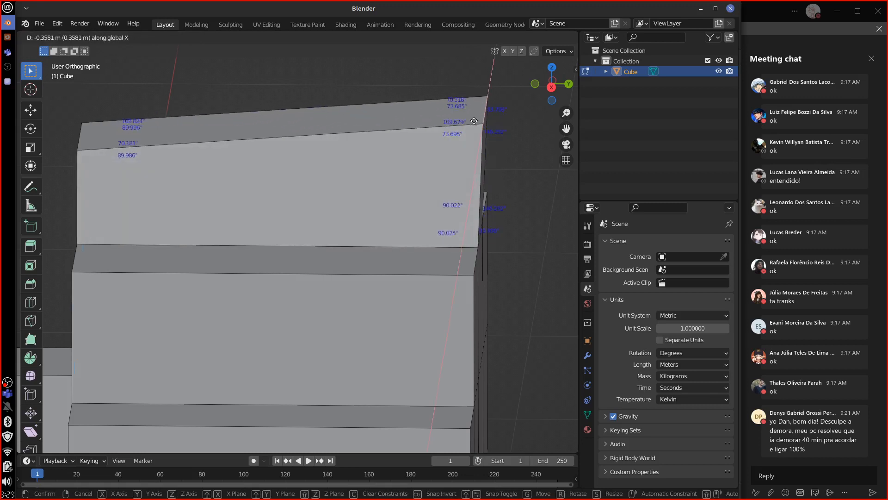
key("y")
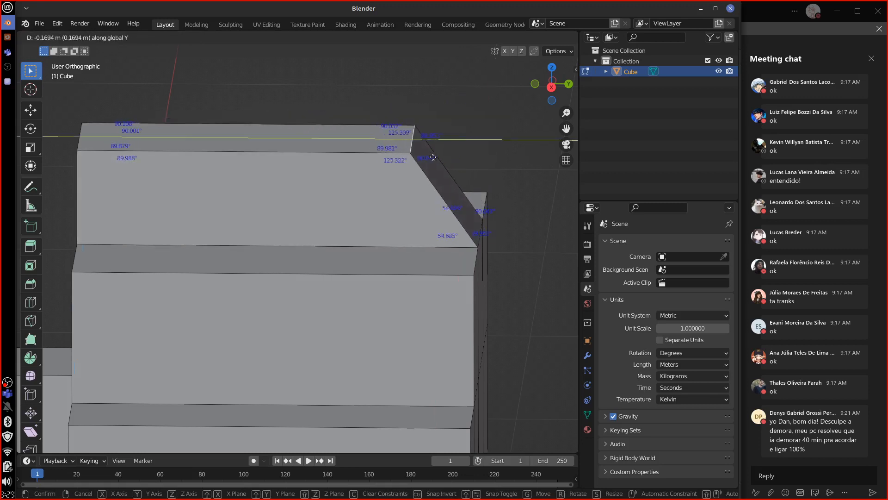
left_click(402, 183)
right_click(390, 131)
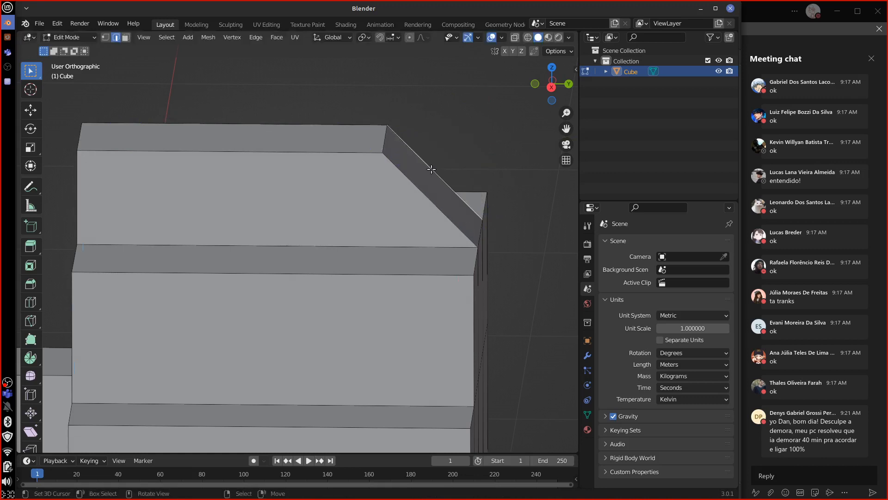
key("ctrl+z")
key("g")
key("x")
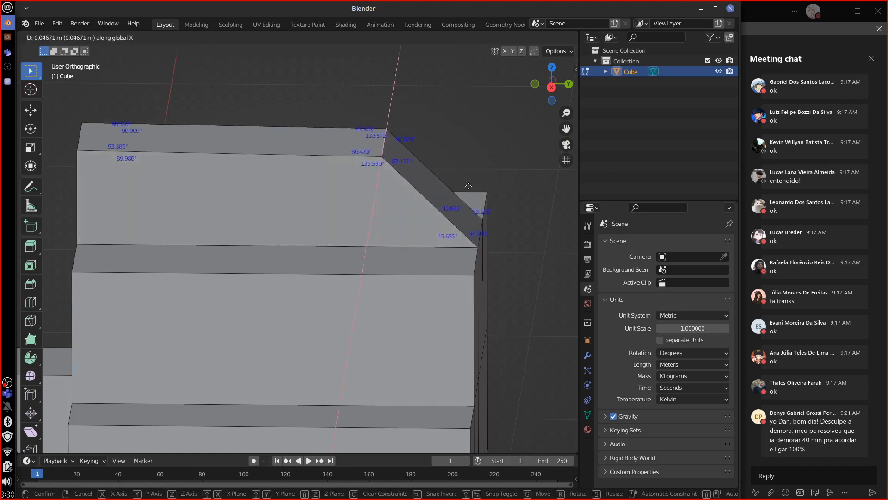
right_click(458, 179)
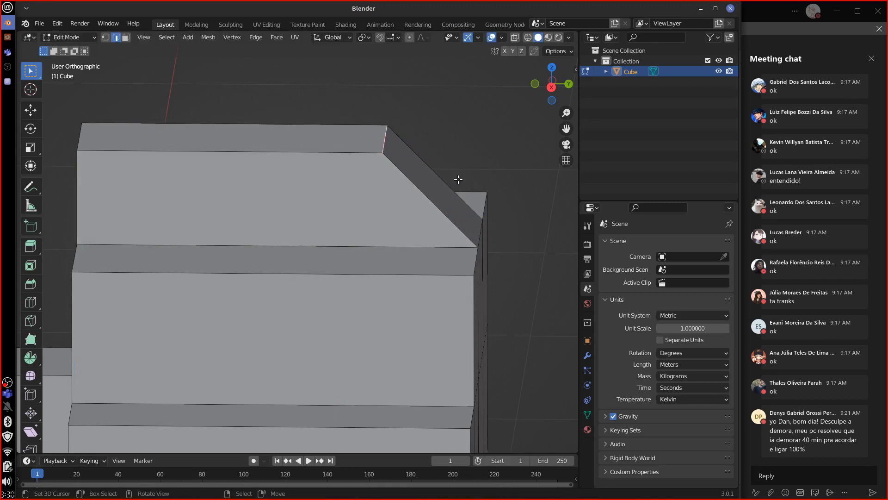
Select the top extrusion's trapezoidal +X face in face select mode and examine its corner angles up close
key("3")
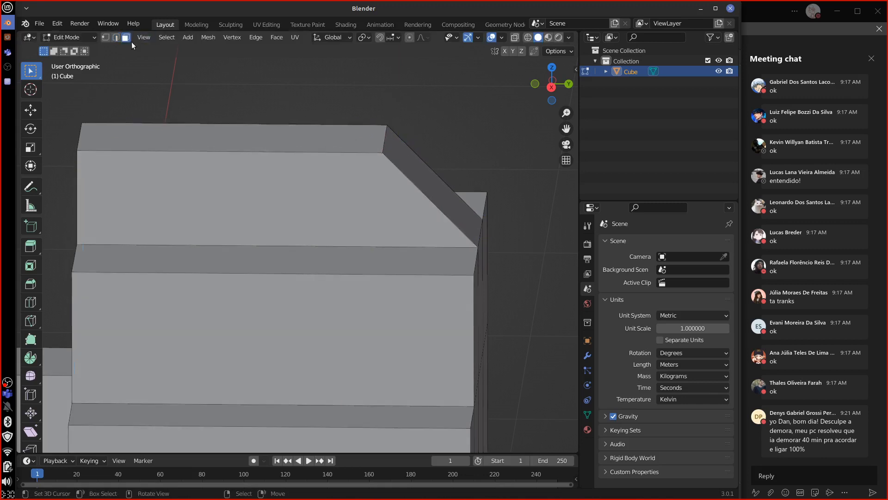
left_click(295, 224)
middle_click_drag(498, 280, 418, 282)
scroll(419, 282, "up", 5)
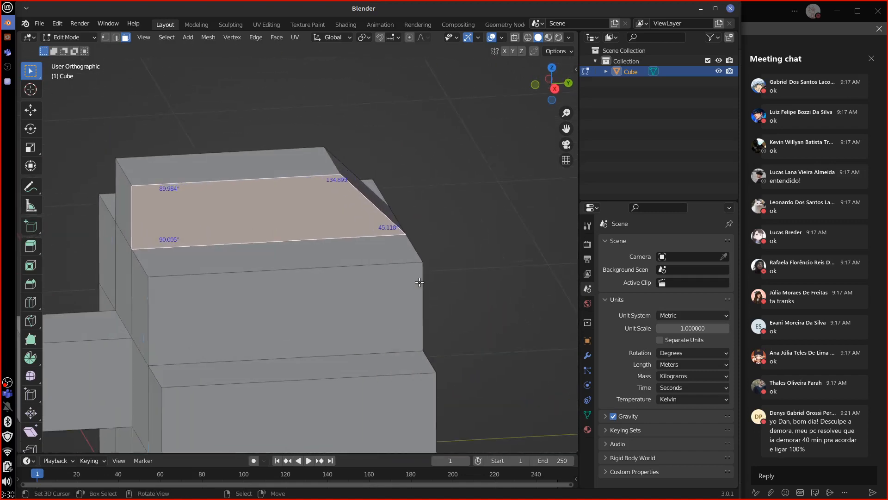
middle_click_drag(514, 252, 391, 184)
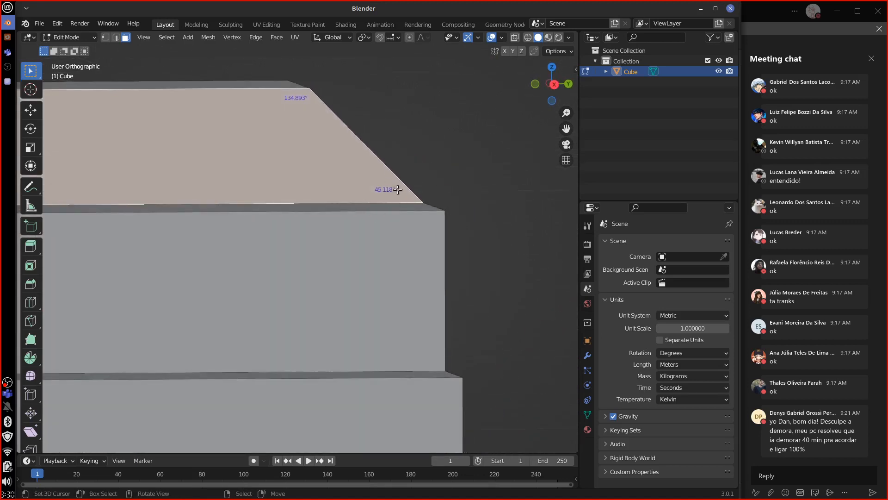
middle_click_drag(349, 248, 397, 218)
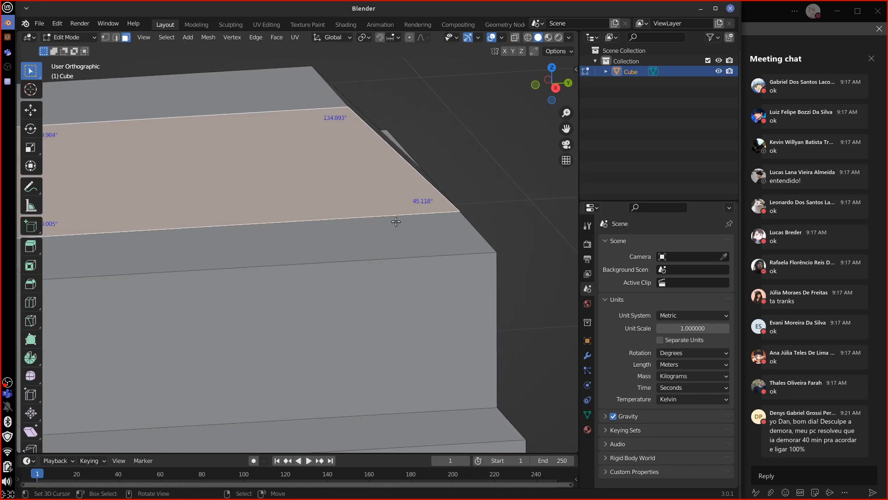
scroll(396, 222, "down", 5)
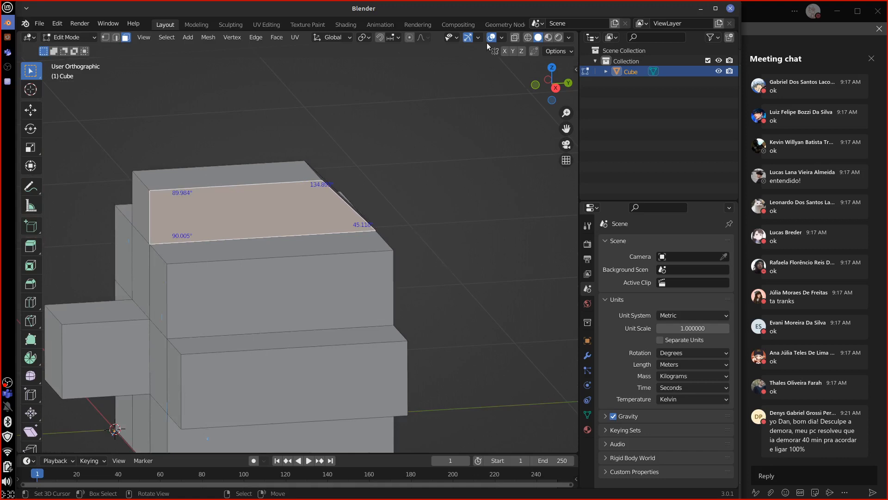
Briefly switch Face Area on and off again, and turn off the Face Angle overlay
left_click(501, 38)
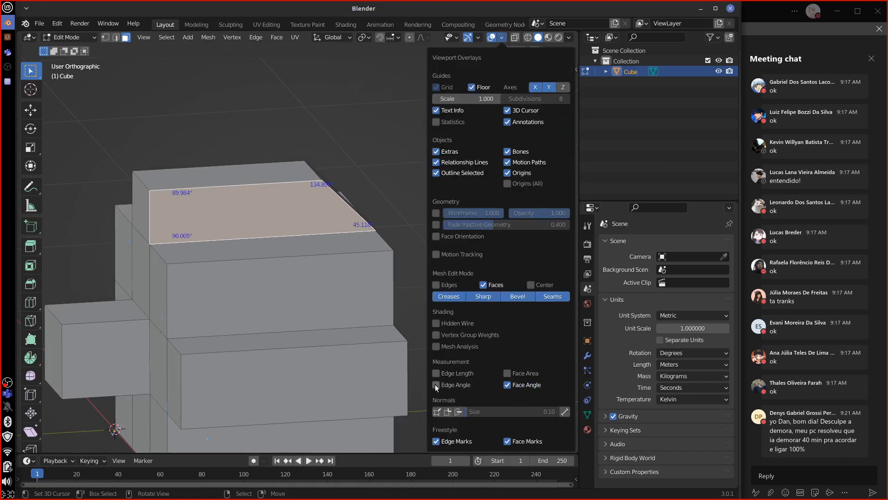
left_click(507, 373)
left_click(517, 373)
left_click(507, 385)
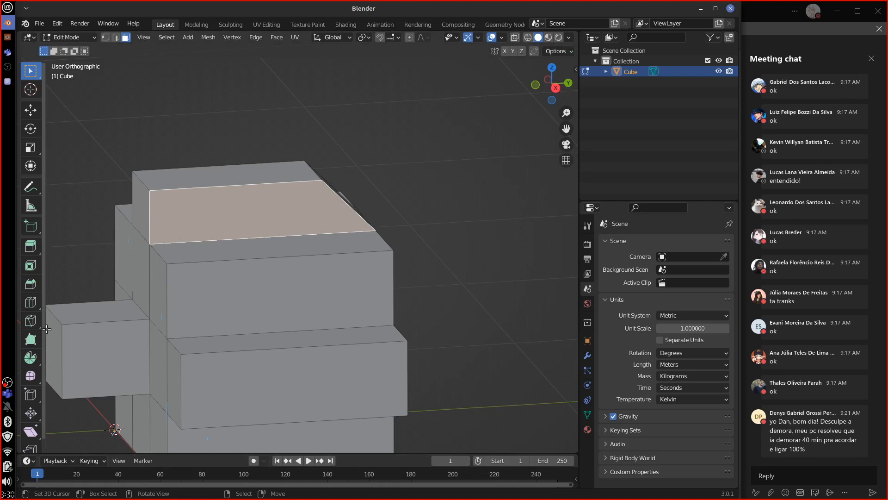
scroll(42, 212, "down", 1)
left_click(38, 200)
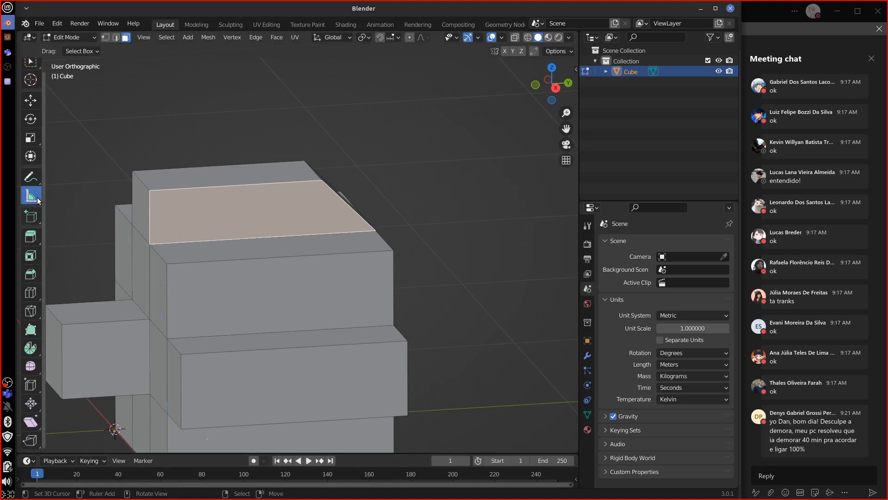
scroll(45, 139, "up", 1)
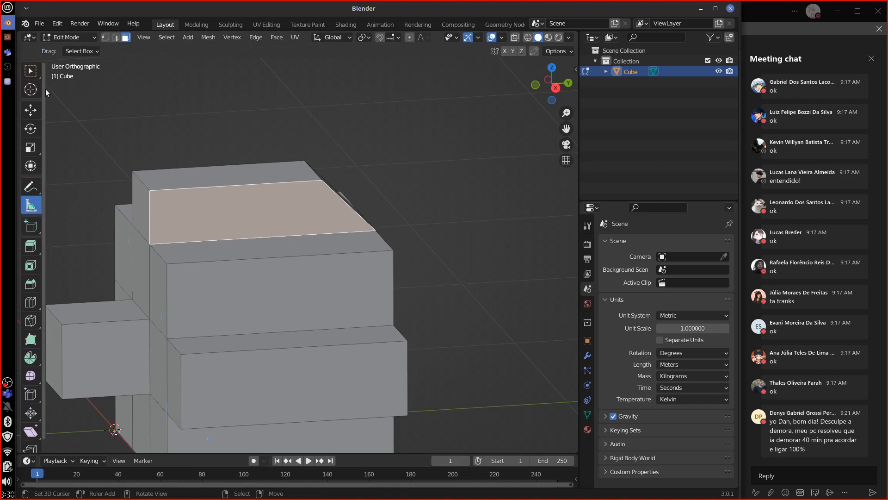
left_click(31, 70)
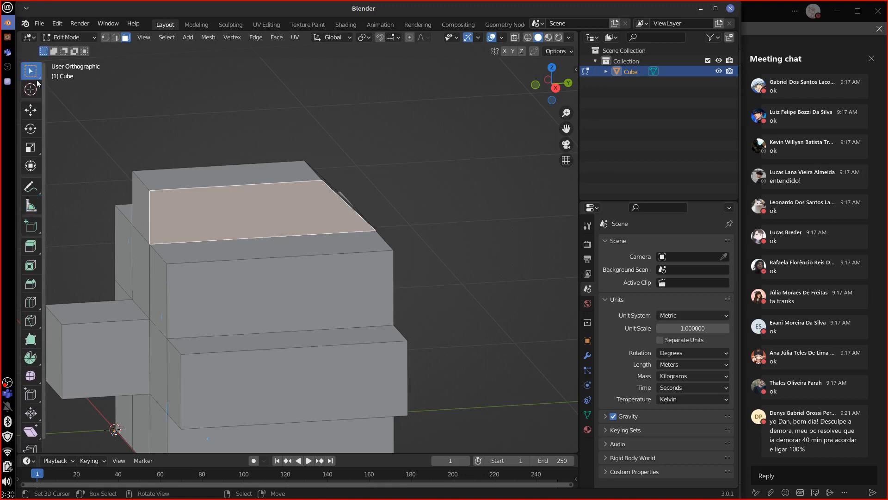
Show the sidebar with the selected face's transform values
left_click(575, 69)
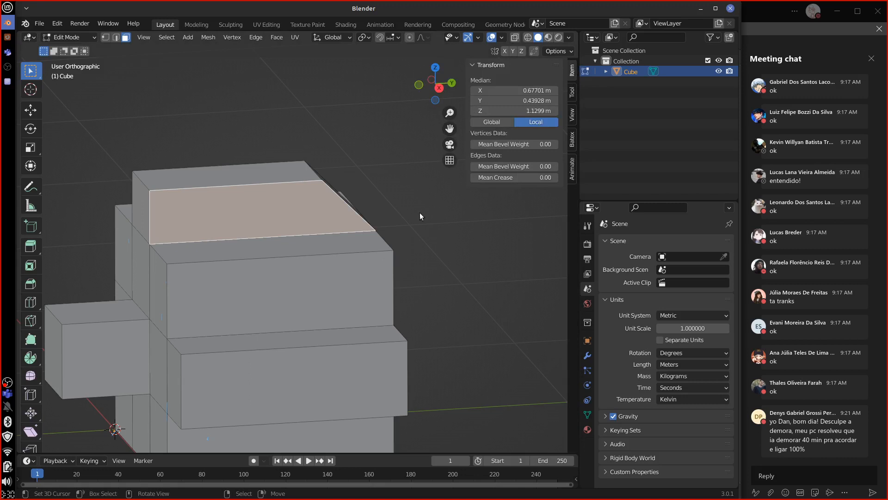
In Object Mode, handwrite the annotations "SNAP", "GRID" and "Medidas" above the model and group them with a brace
key("Tab")
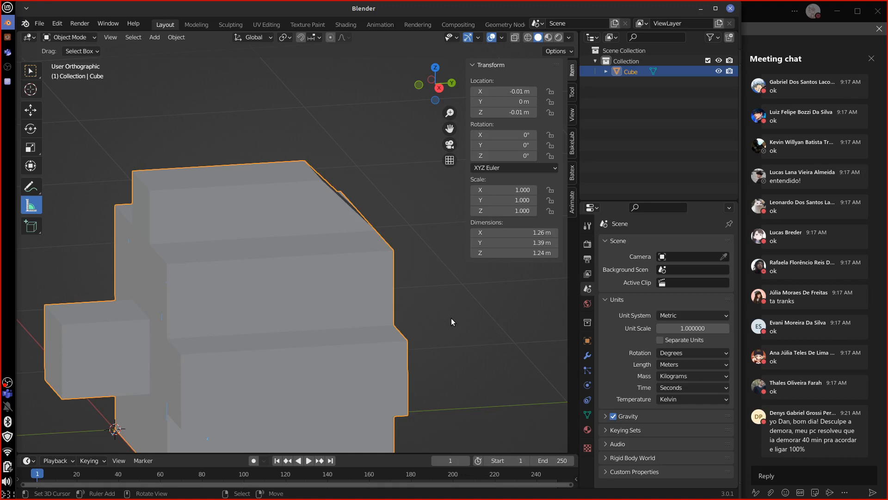
mouse_move(338, 71)
left_mouse_down()
mouse_move(320, 98)
mouse_move(357, 70)
mouse_move(371, 95)
mouse_move(370, 85)
left_mouse_up()
mouse_move(335, 117)
left_mouse_down()
mouse_move(328, 123)
mouse_move(340, 130)
left_mouse_up()
mouse_move(340, 117)
left_mouse_down()
mouse_move(354, 127)
mouse_move(356, 114)
left_mouse_up()
left_click_drag(361, 116, 362, 130)
mouse_move(335, 160)
left_mouse_down()
mouse_move(354, 148)
mouse_move(376, 160)
left_mouse_up()
mouse_move(382, 146)
left_mouse_down()
mouse_move(382, 156)
mouse_move(414, 149)
left_mouse_up()
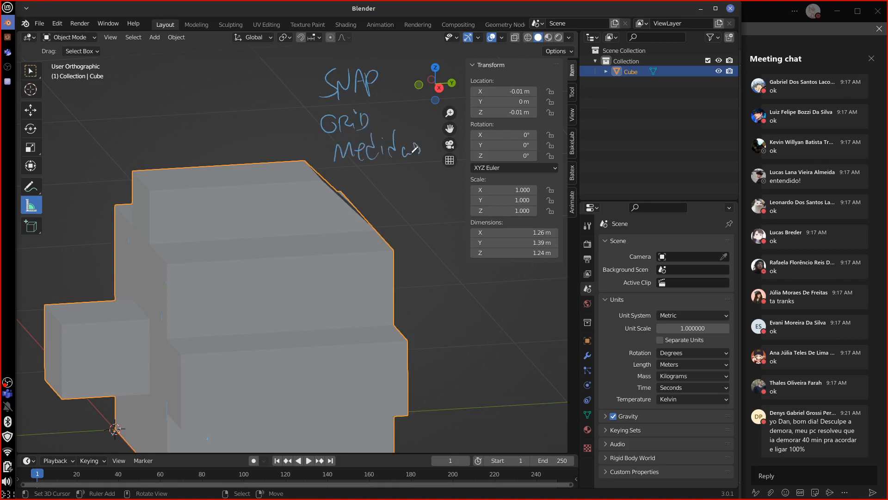
mouse_move(312, 82)
left_mouse_down()
mouse_move(297, 126)
mouse_move(309, 163)
left_mouse_up()
left_click_drag(296, 128, 293, 130)
Delete the extruded cube object and add a new mesh cube at the origin, seen from the top
key("Delete")
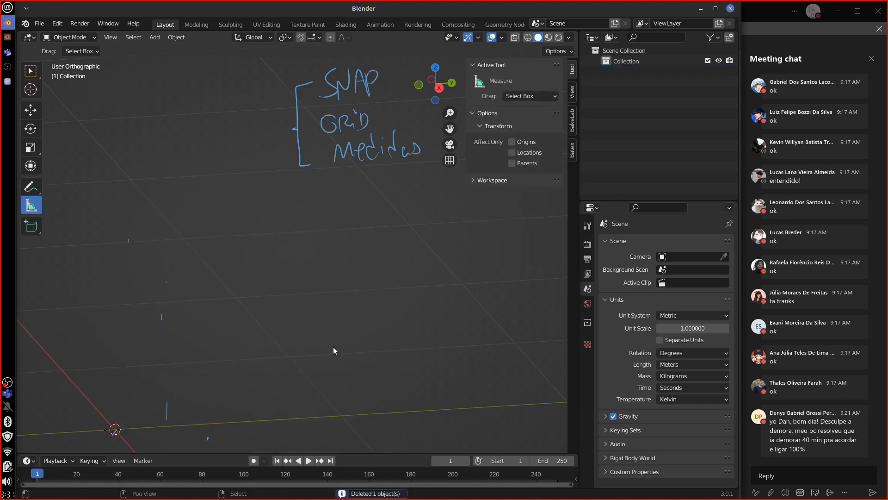
key("KP_7")
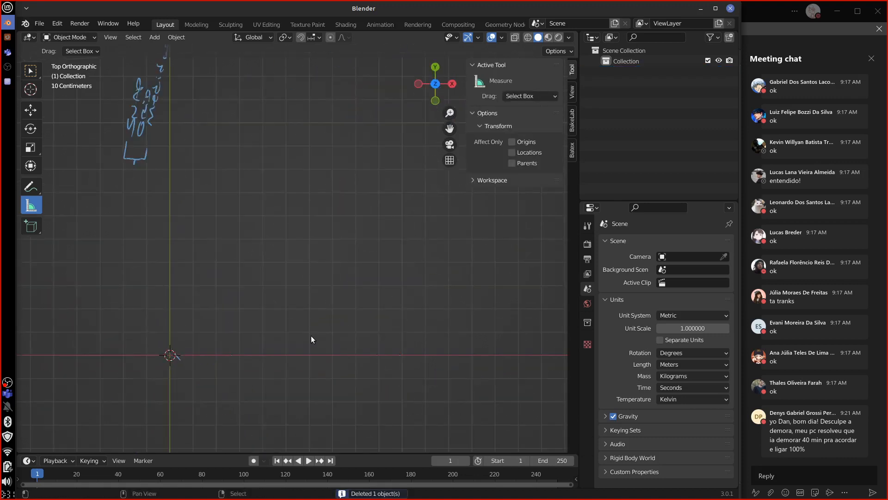
key("shift+a")
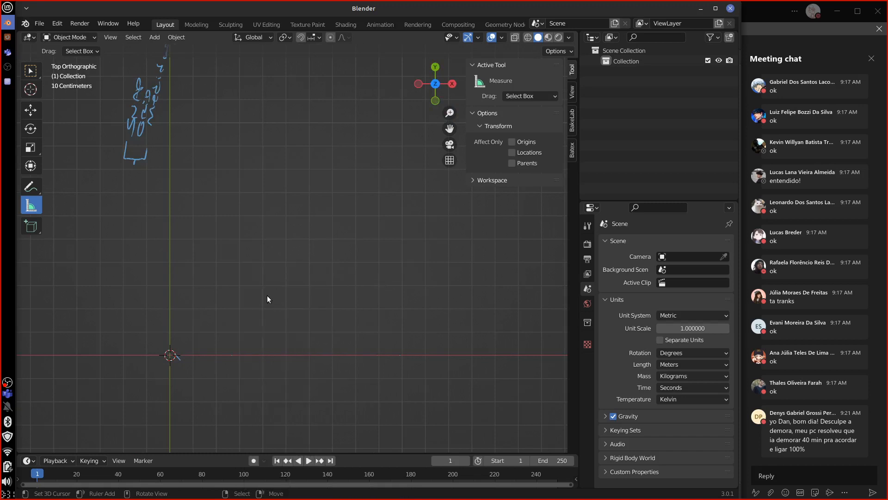
key("shift+a")
mouse_move(274, 284)
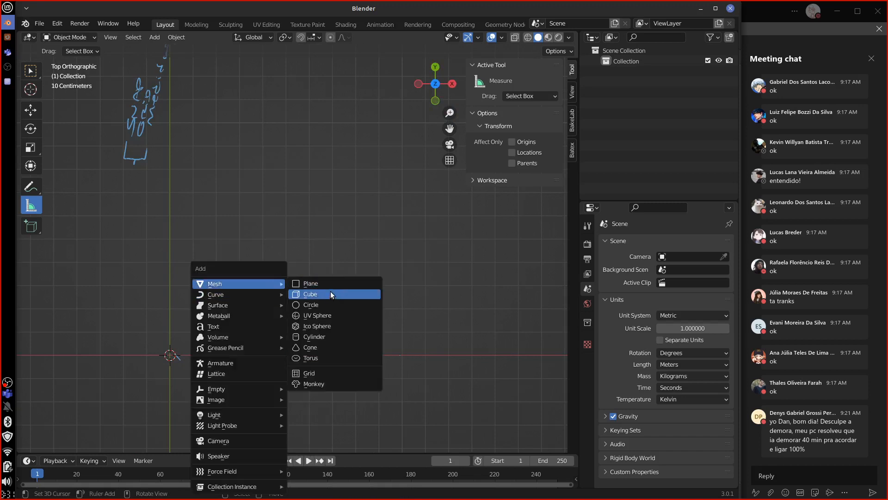
left_click(331, 294)
In Edit Mode, scale the new cube's mesh uniformly by 0.3
key("Tab")
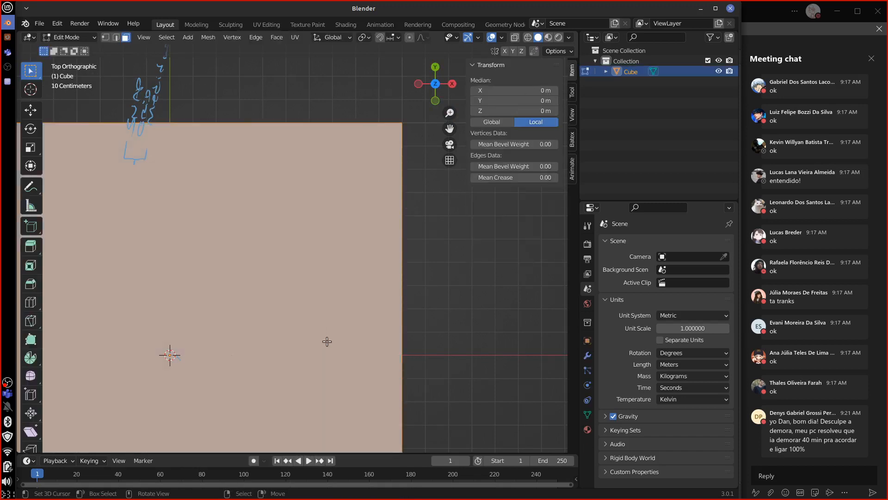
key("s")
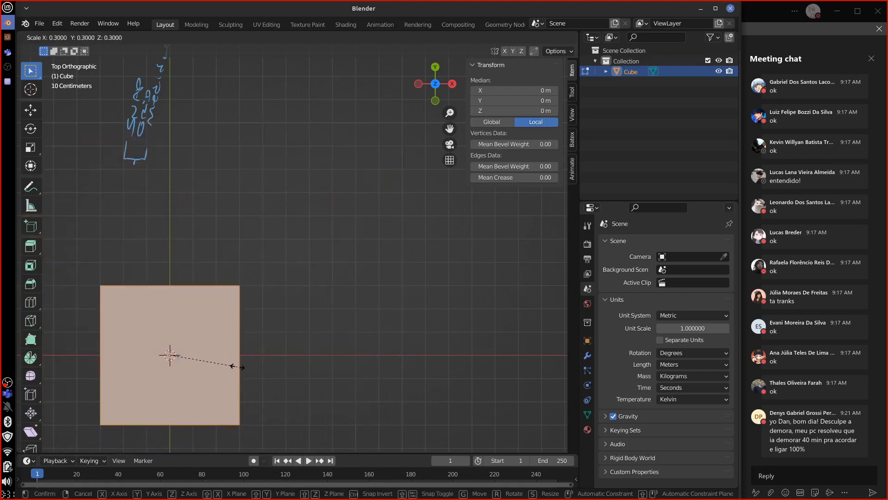
left_click(234, 366)
Move the cube's mesh 0.3 m along X, Y and Z so one lower corner sits on the origin
key("g")
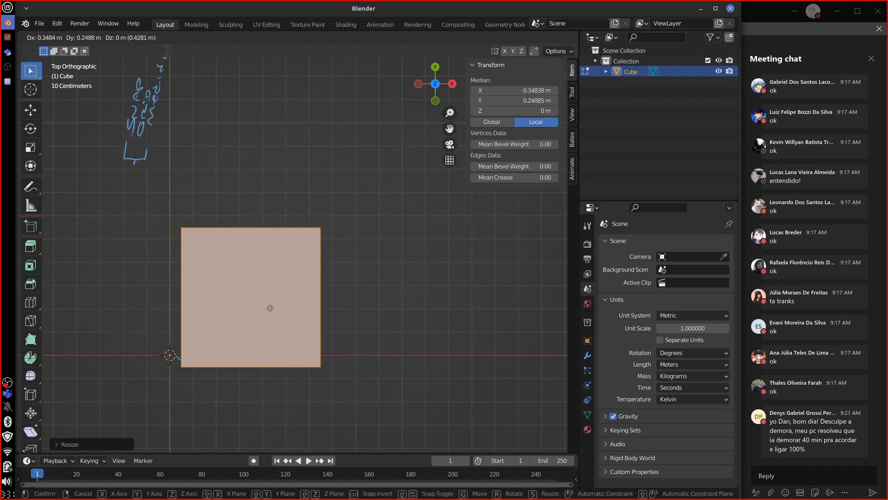
left_click(261, 302)
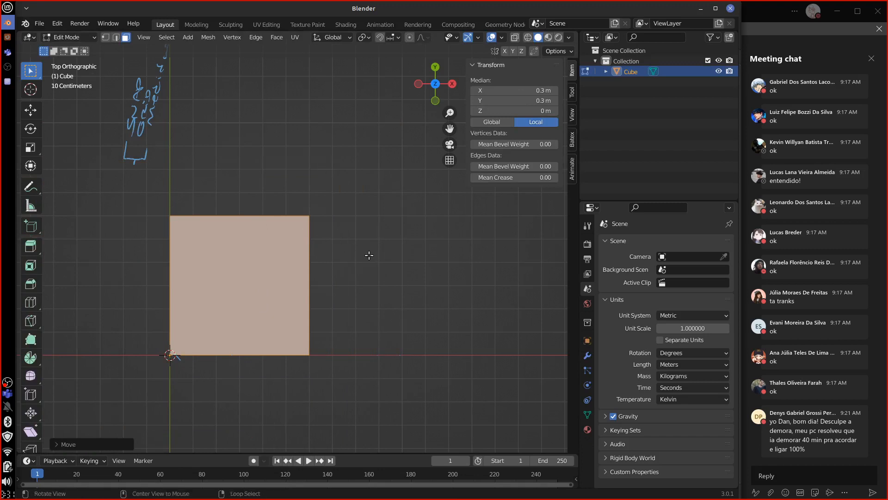
middle_click_drag(369, 254, 371, 210)
key("g")
key("z")
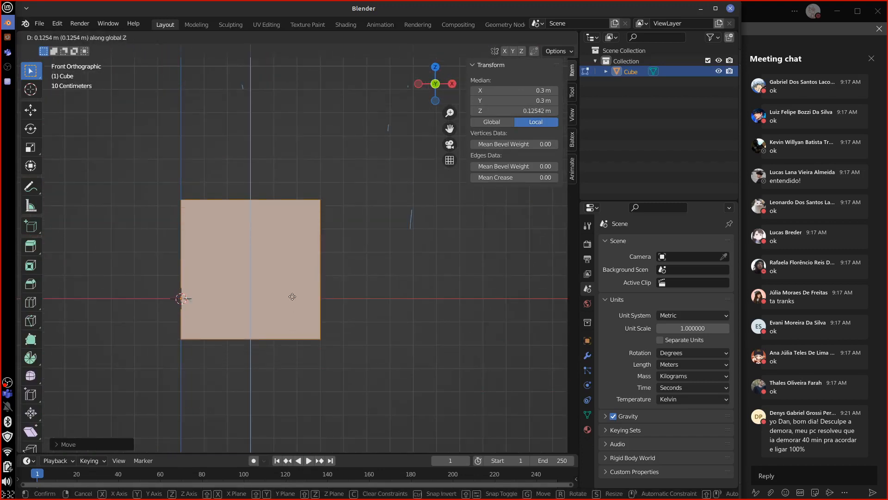
left_click(290, 264)
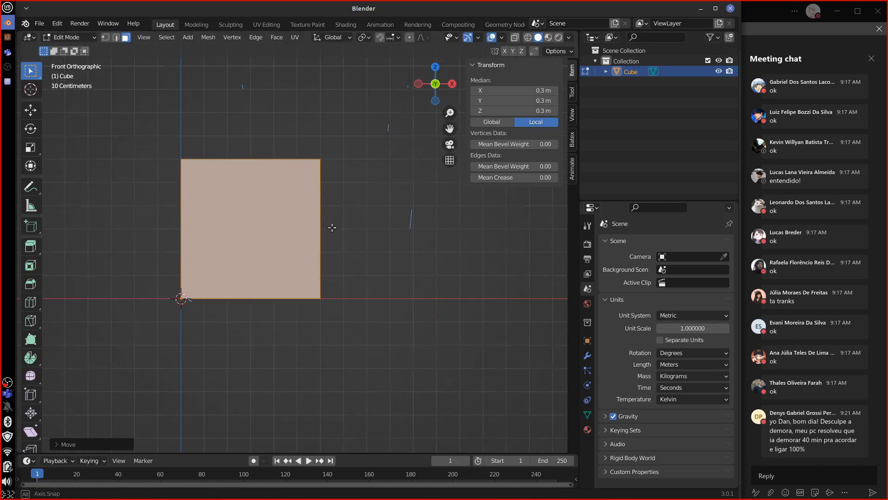
Select the block's top face and raise it to a height of 1 m in the front view
middle_click_drag(329, 229, 297, 208)
left_click(257, 178)
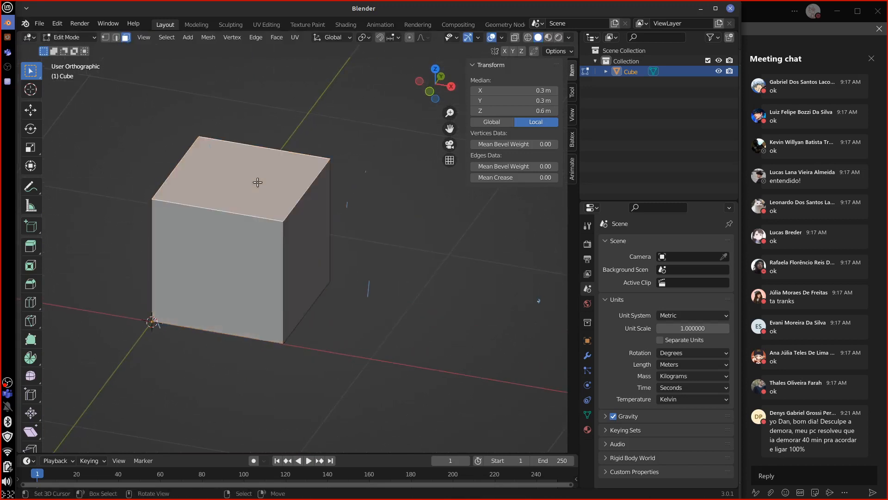
key("KP_1")
middle_click_drag(338, 227, 349, 290, "shift")
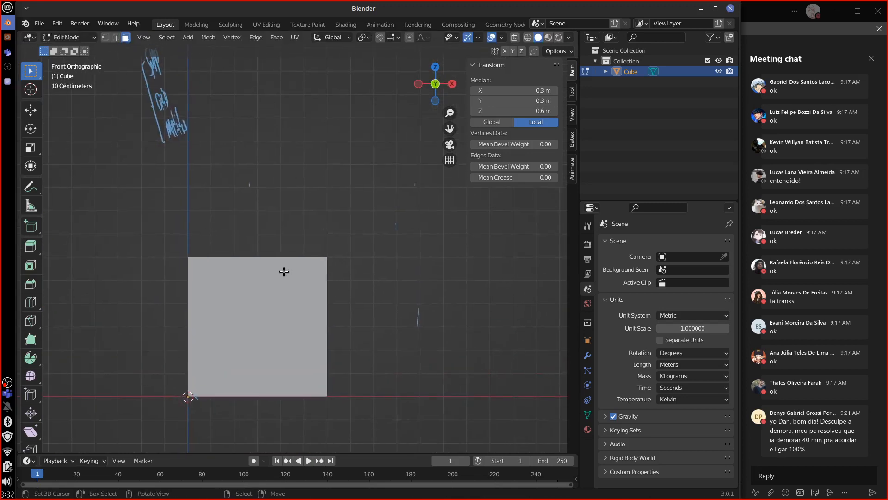
key("g")
left_click(283, 183)
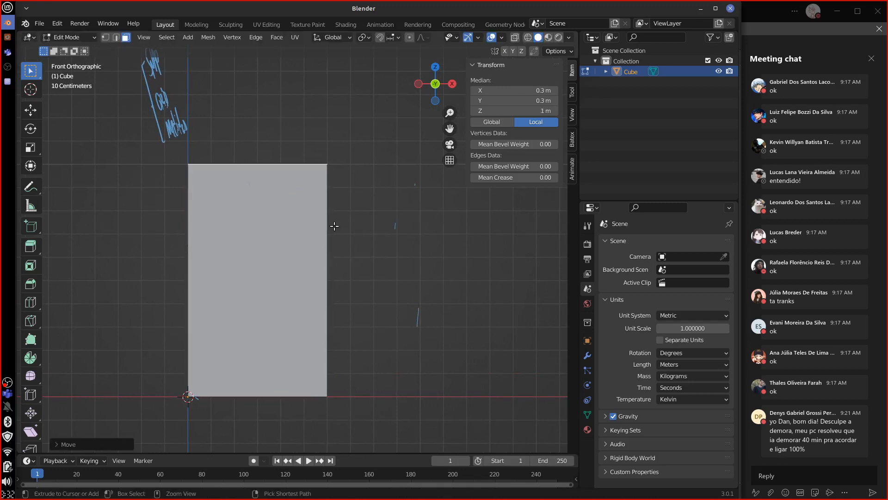
Select the block's +Y face and move it -0.5 m along Y, making the block 0.1 m thick
middle_click_drag(383, 288, 294, 304)
left_click(294, 304)
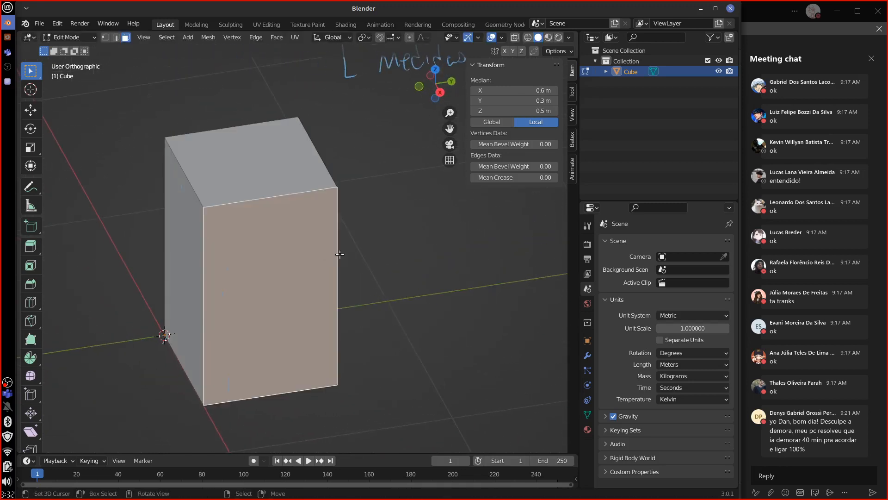
middle_click_drag(341, 254, 357, 248)
left_click(345, 255)
key("KP_7")
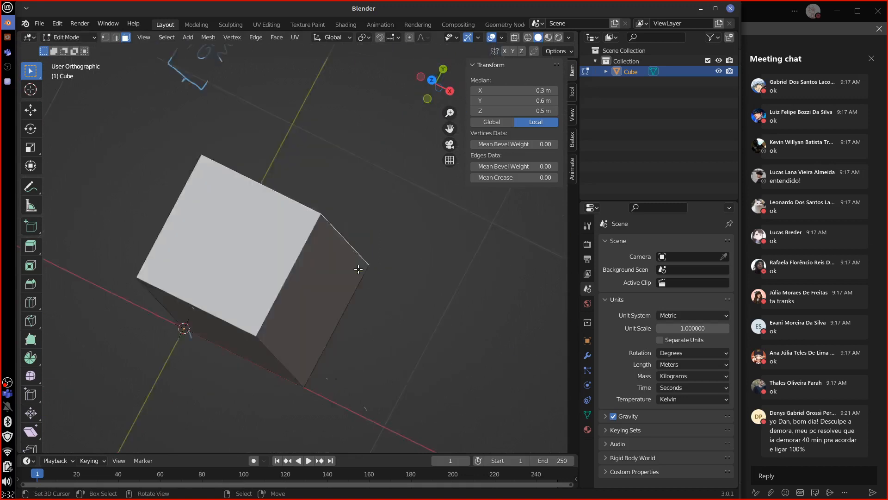
key("g")
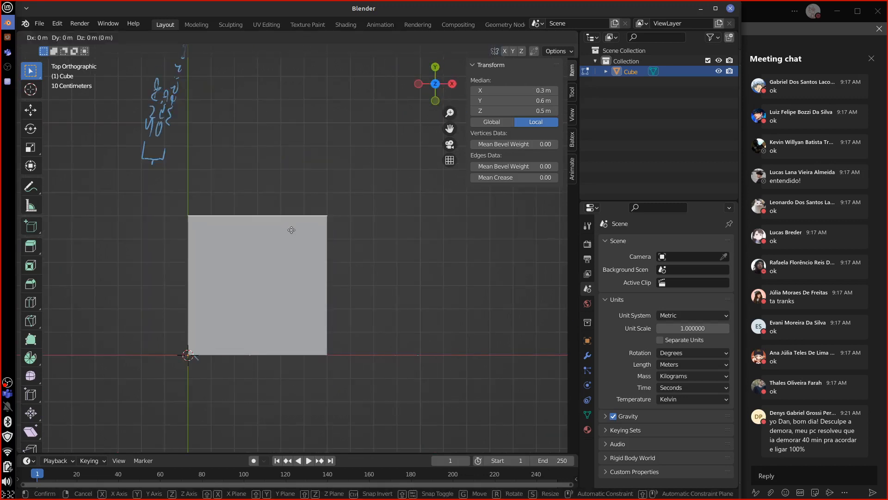
key("y")
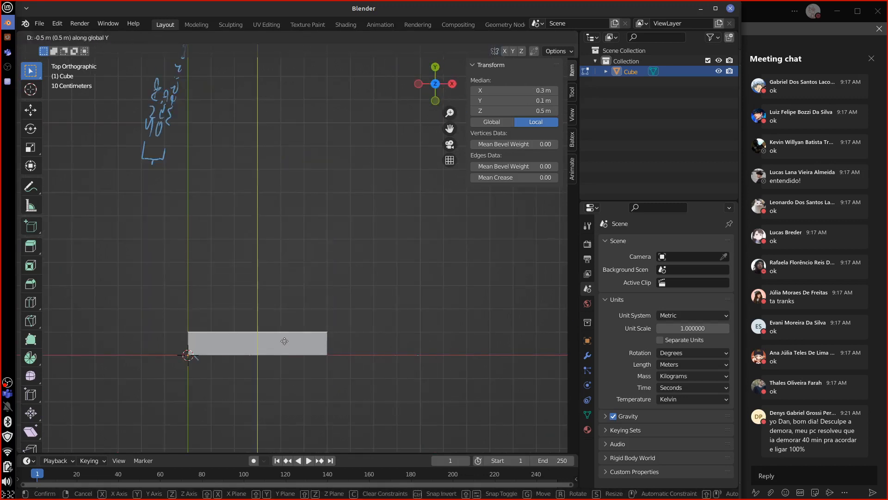
left_click(284, 344)
In Object Mode, view the block from the front and check the grid subdivisions setting in the viewport overlays
key("Tab")
middle_click_drag(400, 355, 490, 264)
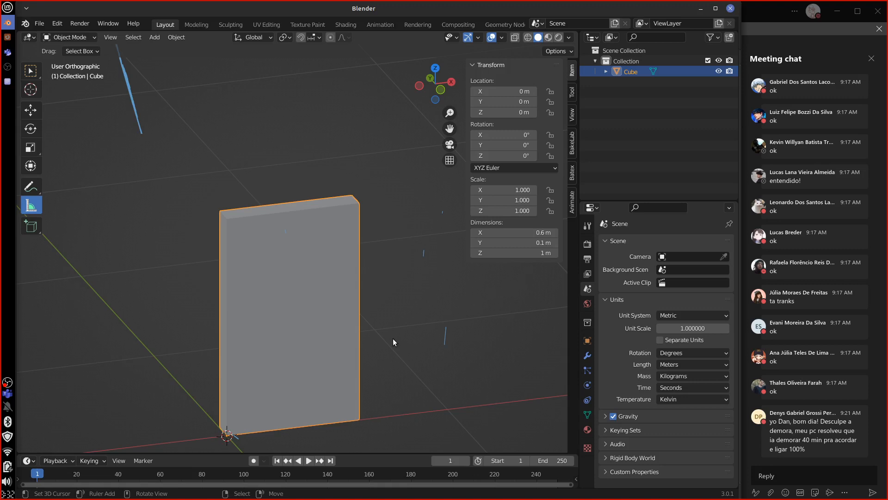
key("KP_1")
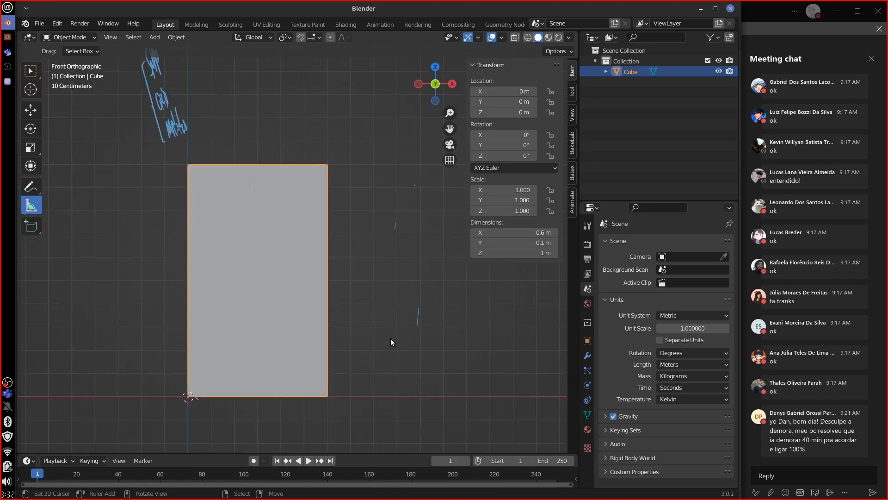
scroll(387, 341, "down", 1)
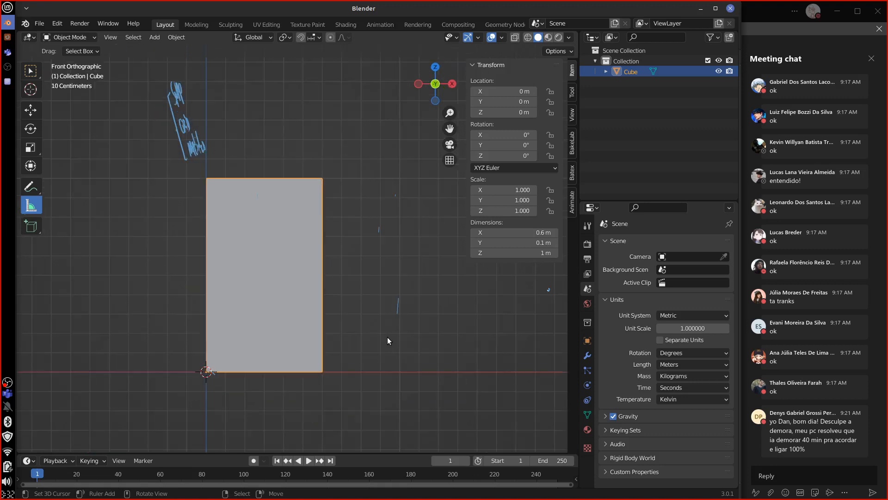
left_click(501, 38)
left_click(559, 99)
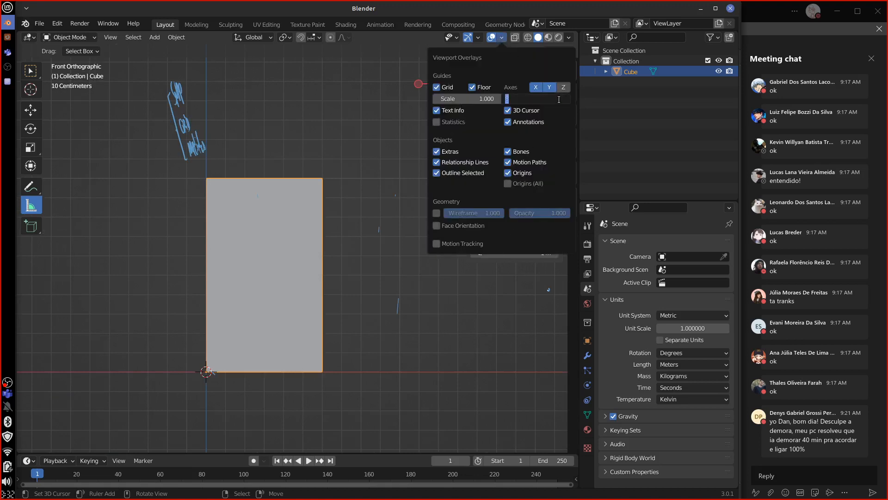
key("Return")
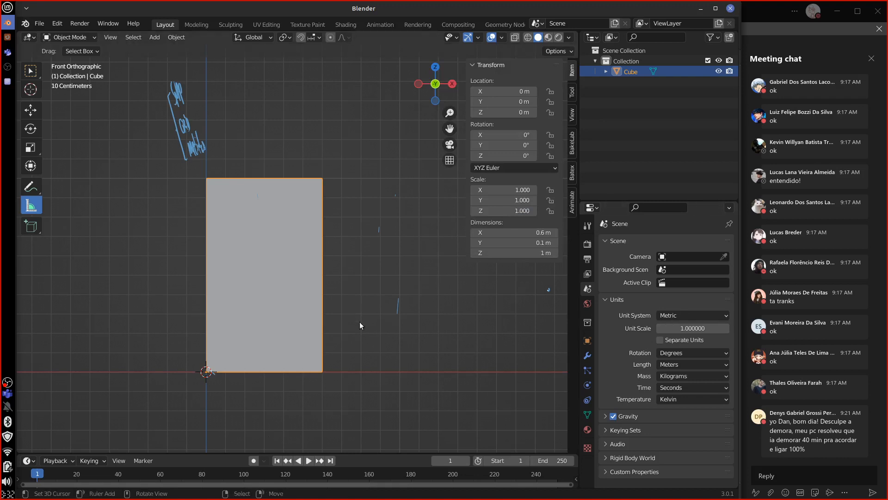
Examine the block's width, thickness and height against the grid in perspective, top and front views
mouse_move(361, 345)
middle_mouse_down("shift")
mouse_move(406, 352)
mouse_move(384, 356)
mouse_move(407, 366)
mouse_move(377, 365)
middle_mouse_up("shift")
middle_click_drag(367, 265, 434, 291)
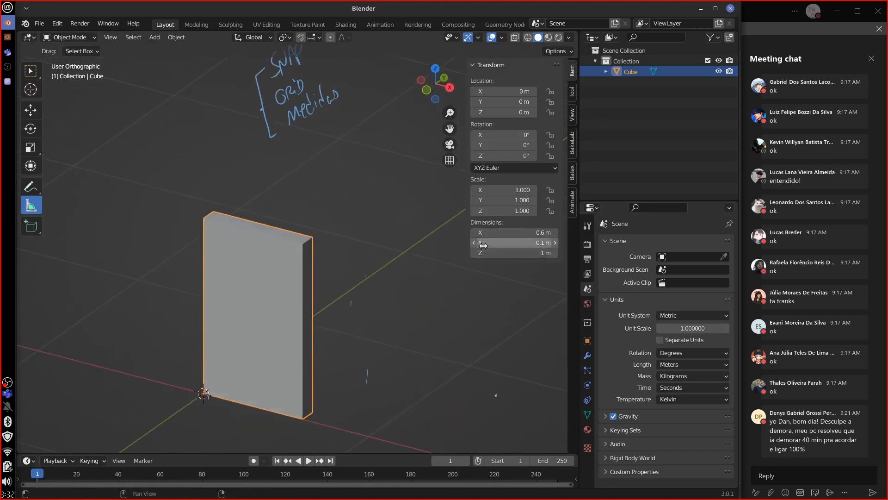
mouse_move(350, 317)
middle_mouse_down()
mouse_move(348, 328)
mouse_move(358, 330)
middle_mouse_up()
mouse_move(518, 282)
middle_mouse_down()
mouse_move(508, 300)
mouse_move(440, 328)
middle_mouse_up()
key("KP_7")
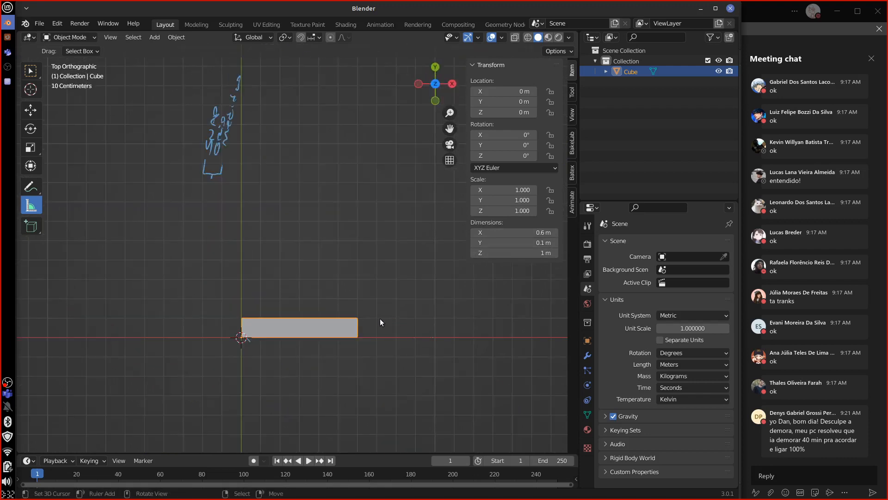
left_click_drag(372, 318, 380, 331)
left_click_drag(304, 308, 307, 276)
mouse_move(308, 279)
right_mouse_down()
mouse_move(379, 351)
mouse_move(396, 310)
right_mouse_up()
key("KP_1")
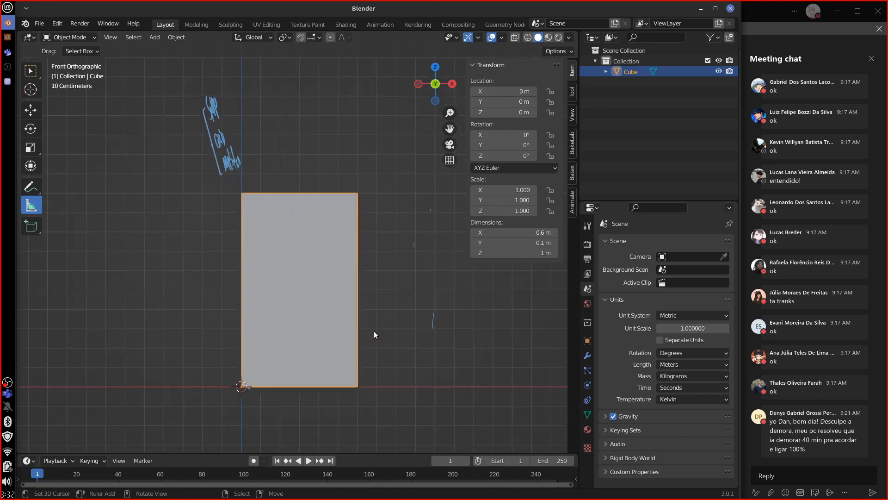
middle_click_drag(304, 147, 309, 185)
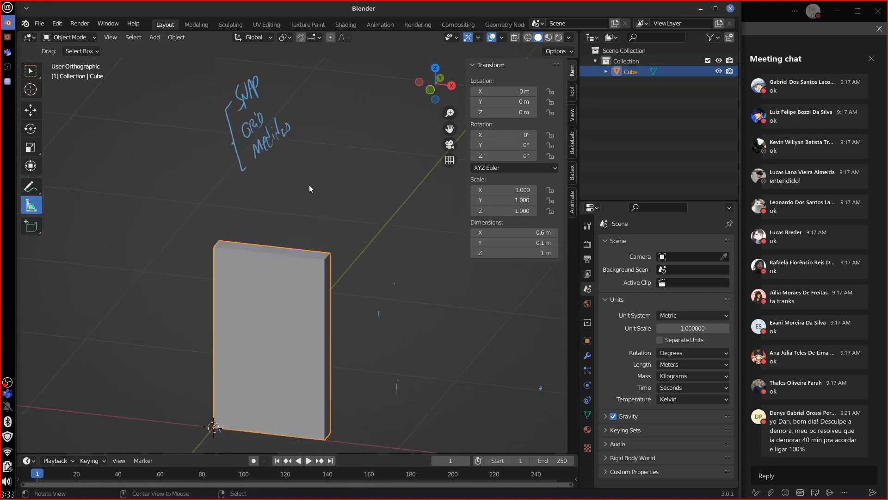
In Edit Mode, select the block's top face and move it up 1 m along Z
key("Tab")
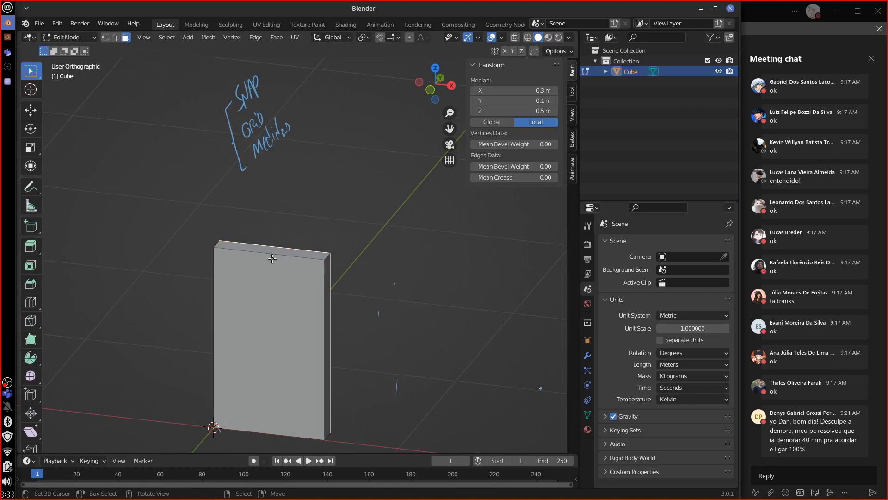
left_click(275, 250)
key("KP_1")
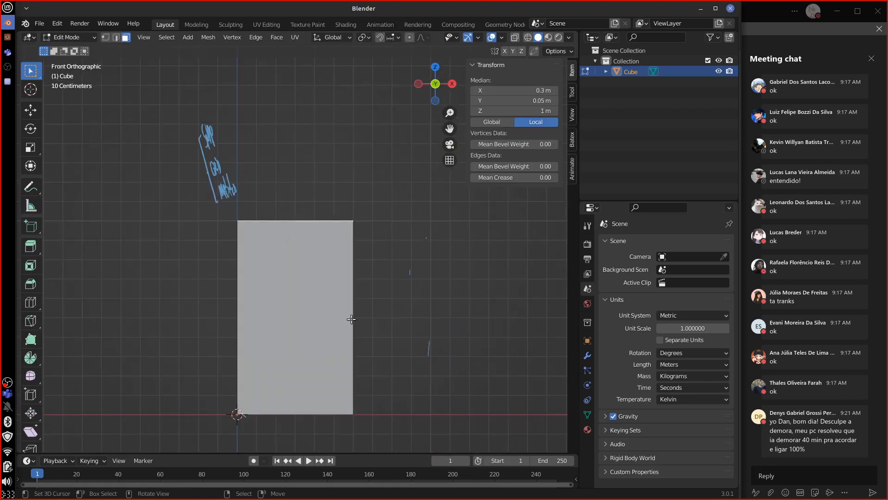
scroll(352, 317, "down", 3)
scroll(362, 297, "up", 4, "shift")
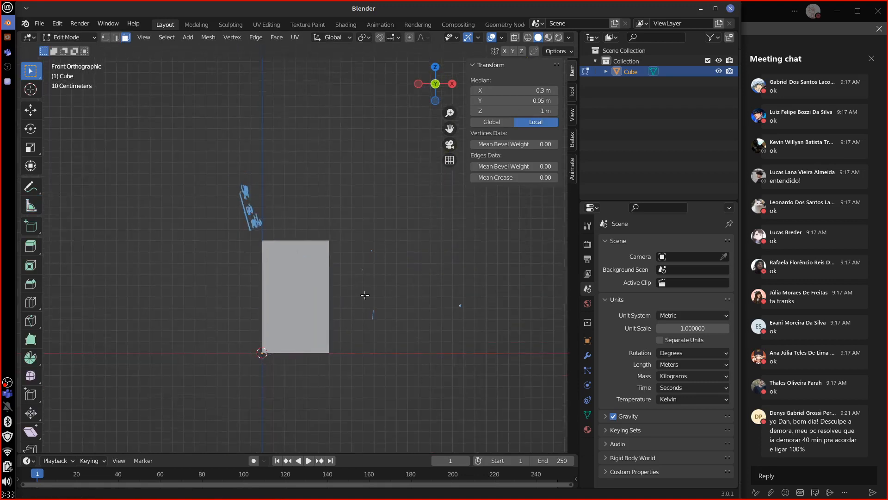
key("g")
key("z")
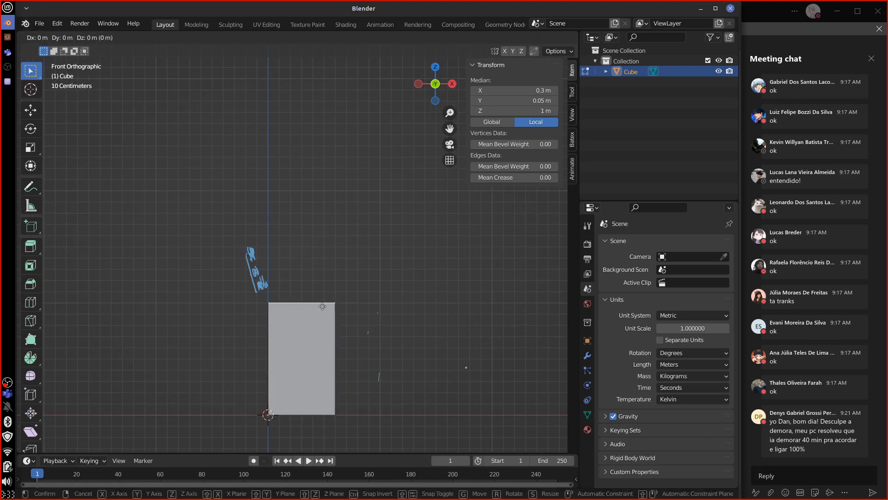
key("1")
key("Return")
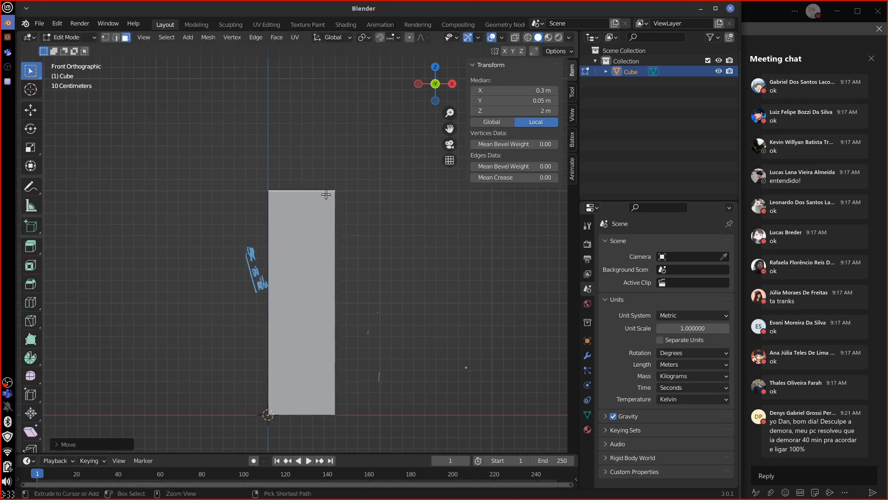
Select the block's +X face and move it 0.4 m along X, making the block 1 m wide
middle_click_drag(396, 310, 301, 302)
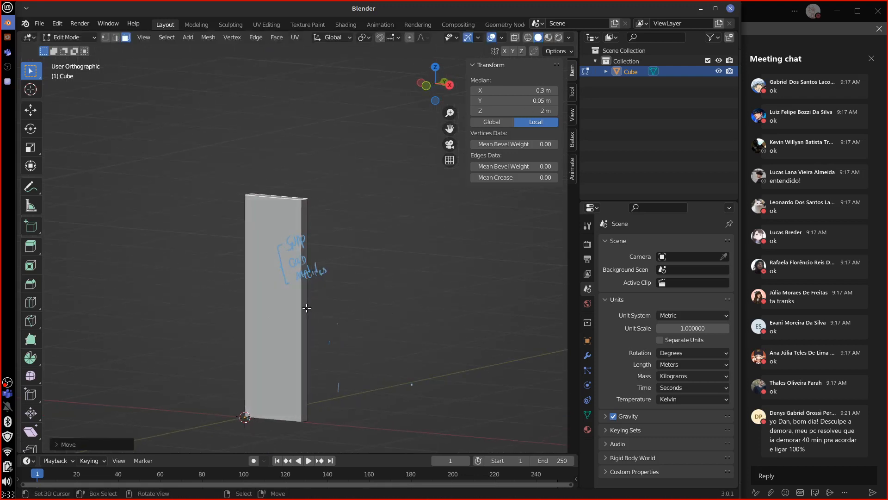
left_click(308, 309)
key("KP_1")
key("g")
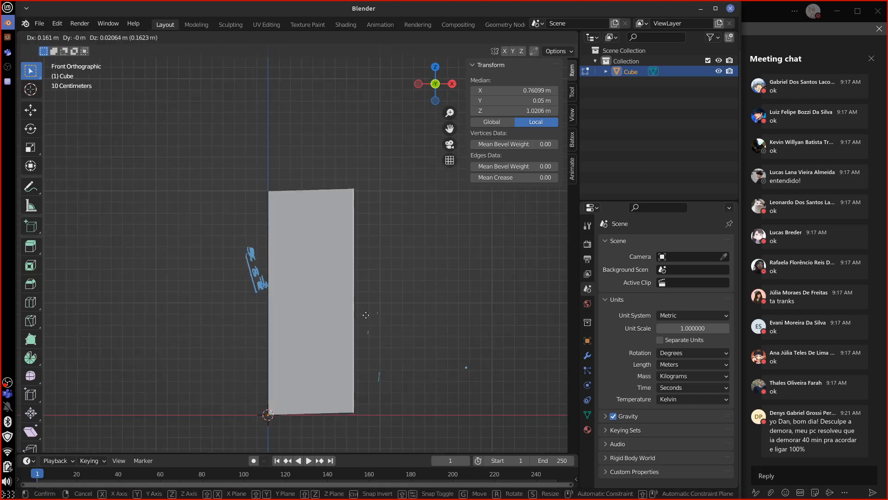
key("x")
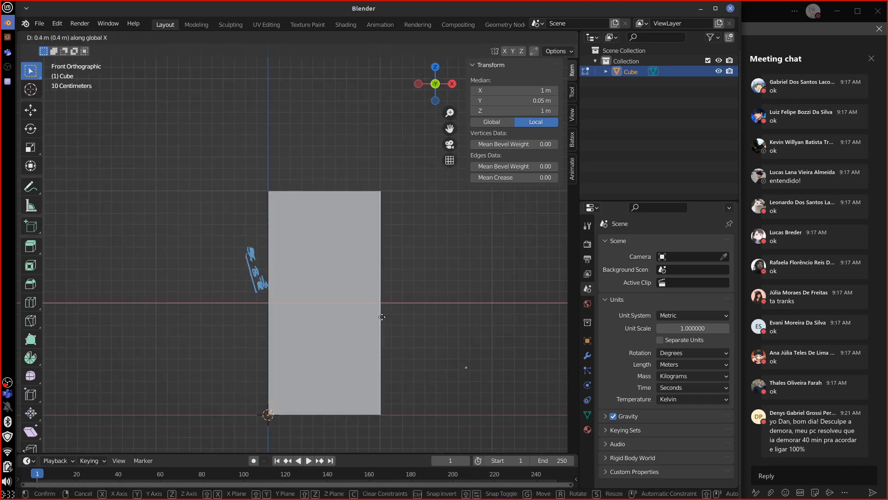
left_click(381, 317, "ctrl")
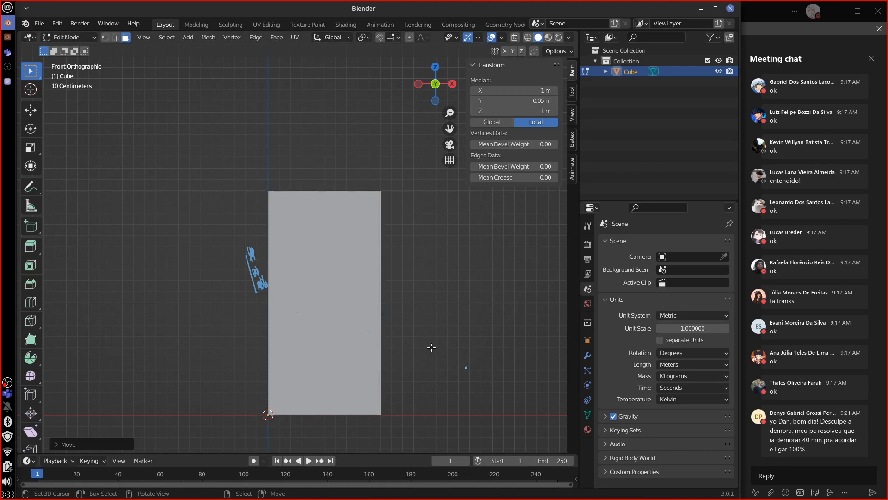
In Object Mode, examine the block's dimensions against the grid in perspective and front views
mouse_move(431, 345)
middle_mouse_down()
mouse_move(458, 324)
mouse_move(341, 347)
mouse_move(350, 345)
mouse_move(359, 369)
mouse_move(377, 365)
mouse_move(454, 330)
mouse_move(491, 332)
mouse_move(512, 311)
mouse_move(426, 338)
middle_mouse_up()
key("Tab")
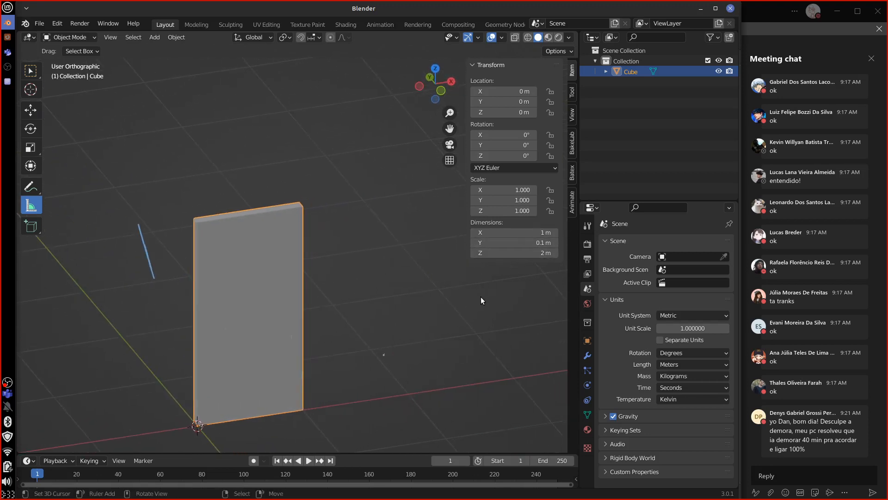
middle_click_drag(451, 304, 437, 304)
key("KP_1")
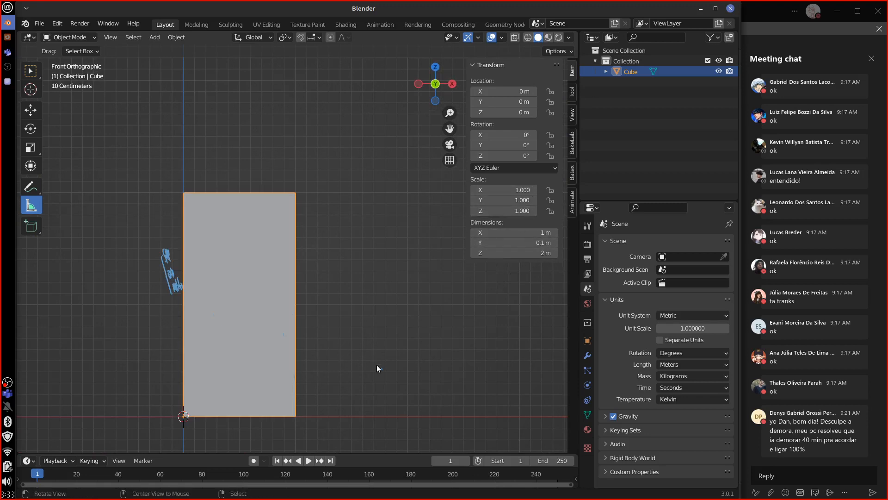
mouse_move(376, 365)
middle_mouse_down()
mouse_move(319, 411)
mouse_move(412, 404)
mouse_move(397, 422)
mouse_move(365, 354)
middle_mouse_up()
key("KP_1")
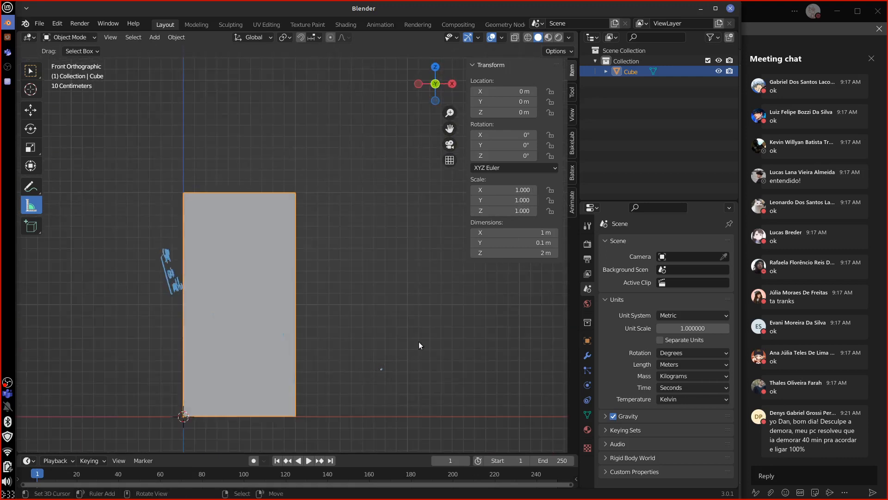
Add a new cube and place it 1 m along X from the origin, using wireframe display
middle_click_drag(419, 346, 329, 280, "shift")
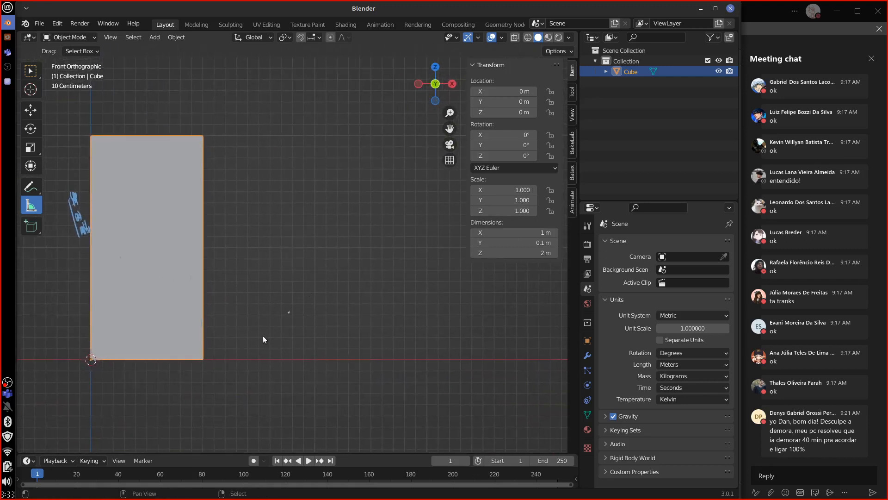
key("shift+a")
mouse_move(255, 284)
left_click(322, 295)
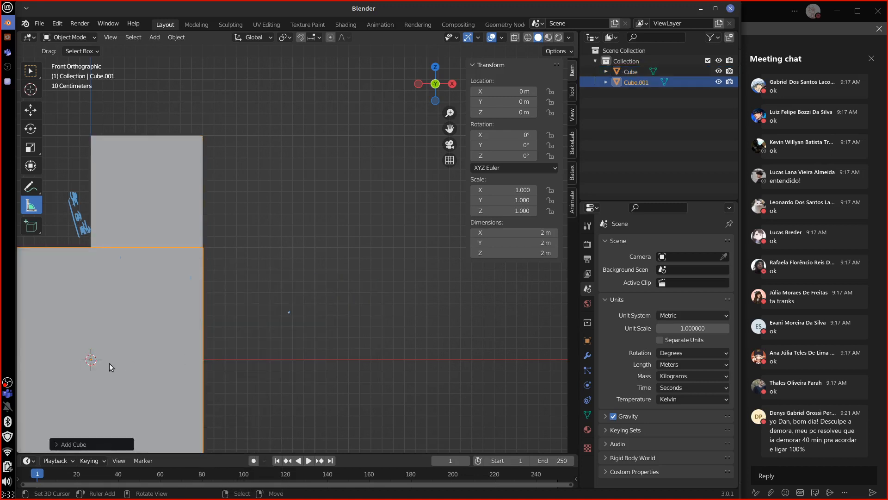
key("g")
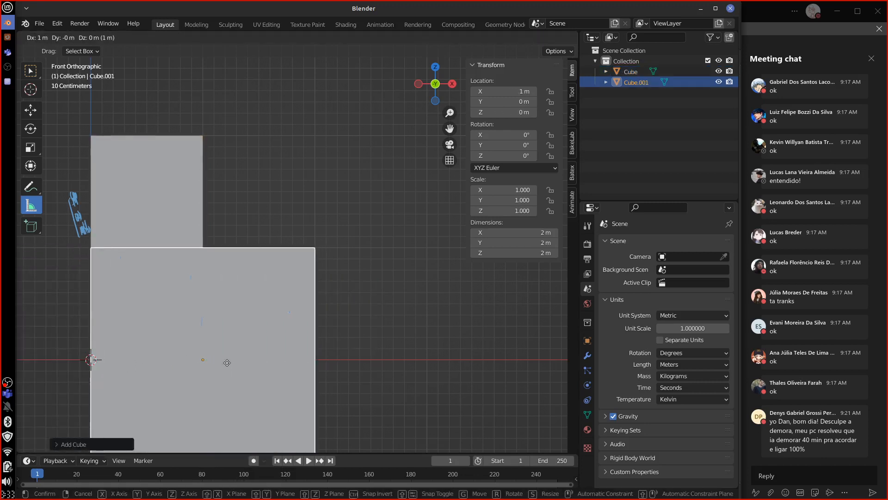
left_click(227, 362)
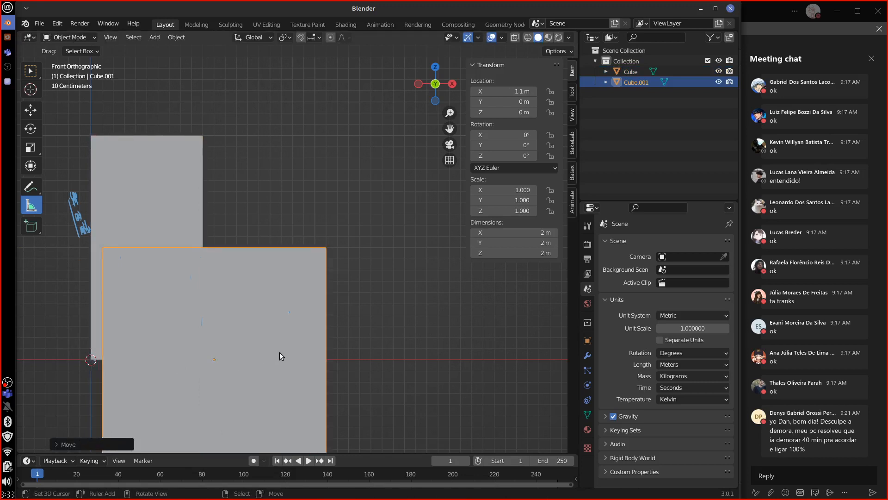
key("shift+z")
key("g")
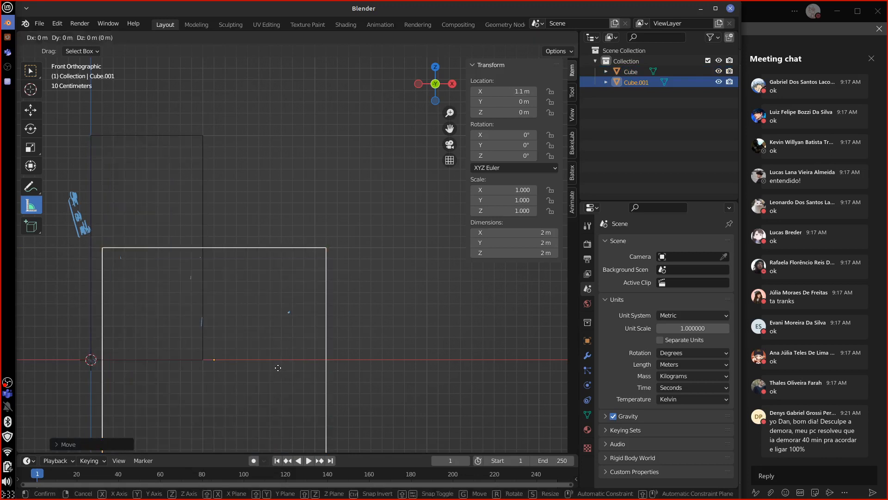
key("x")
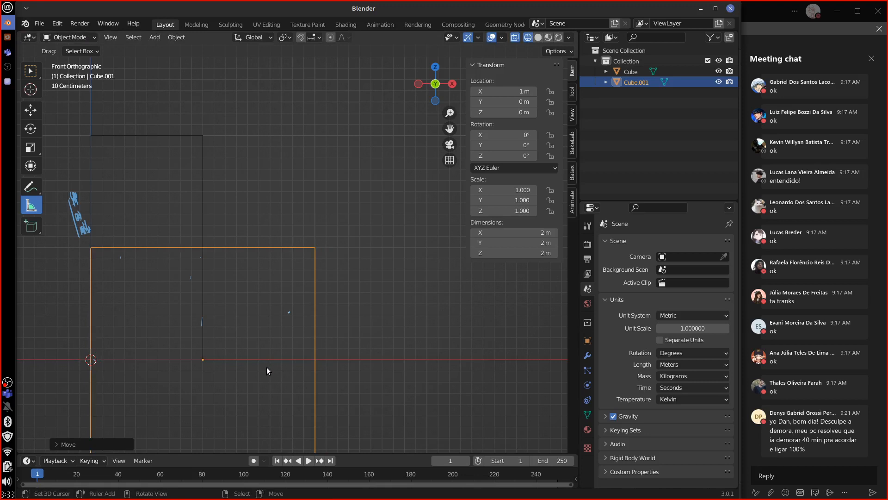
In Edit Mode, move the new cube's whole mesh 0.5 m along X and 1 m along Z
key("Tab")
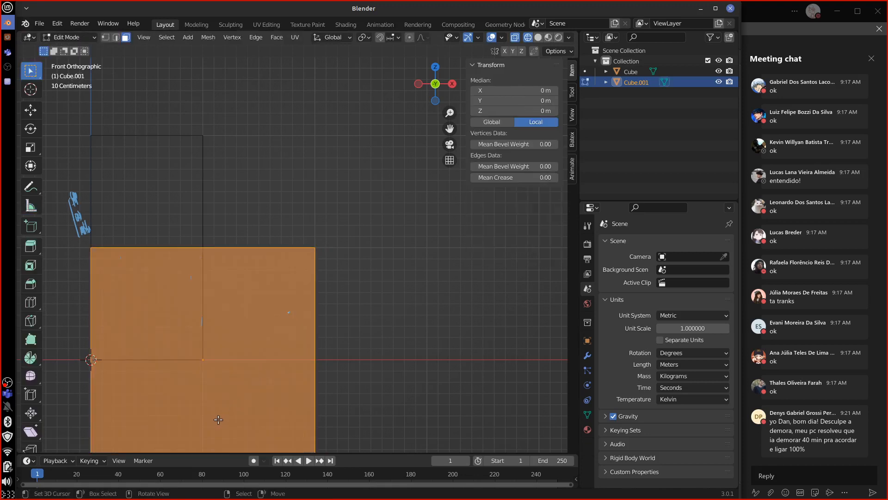
key("s")
key("Escape")
key("g")
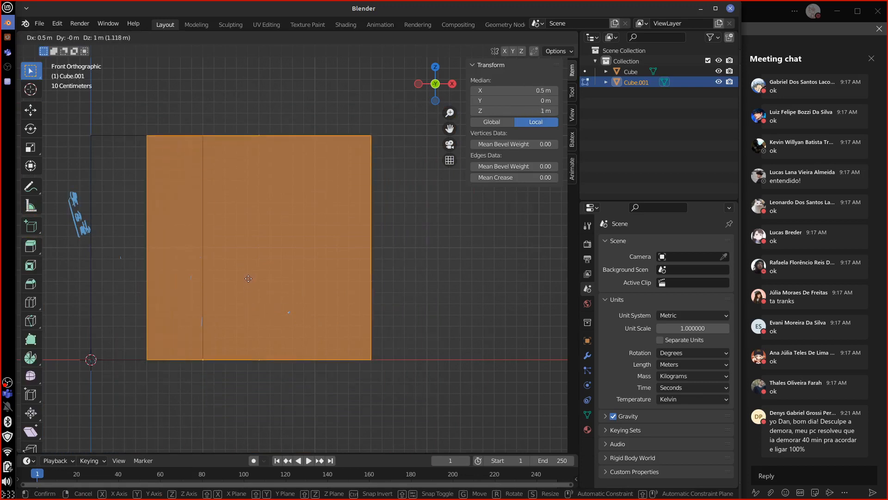
left_click(249, 276)
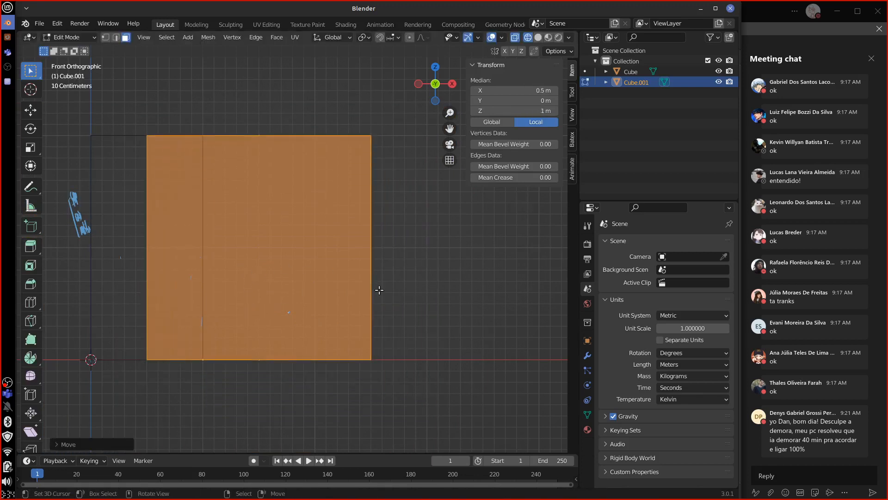
Scale the new cube's mesh by 0.5 along X and 0.1 along Y
key("s")
key("x")
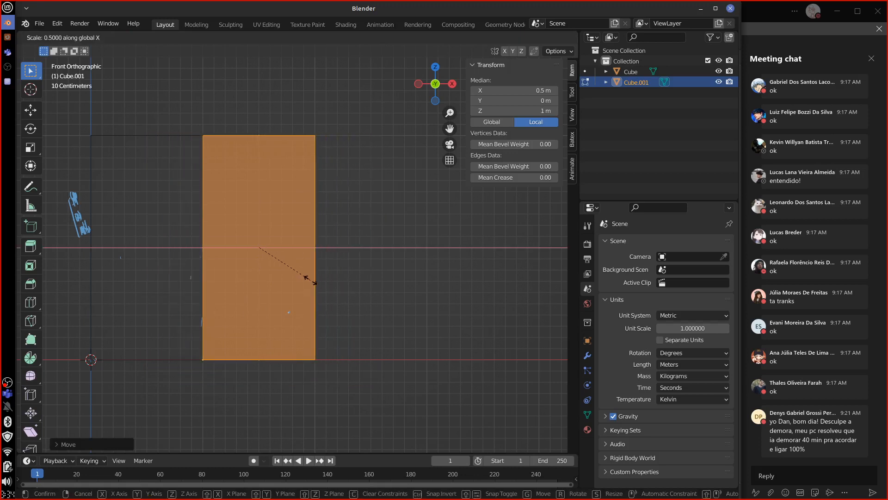
left_click(309, 280)
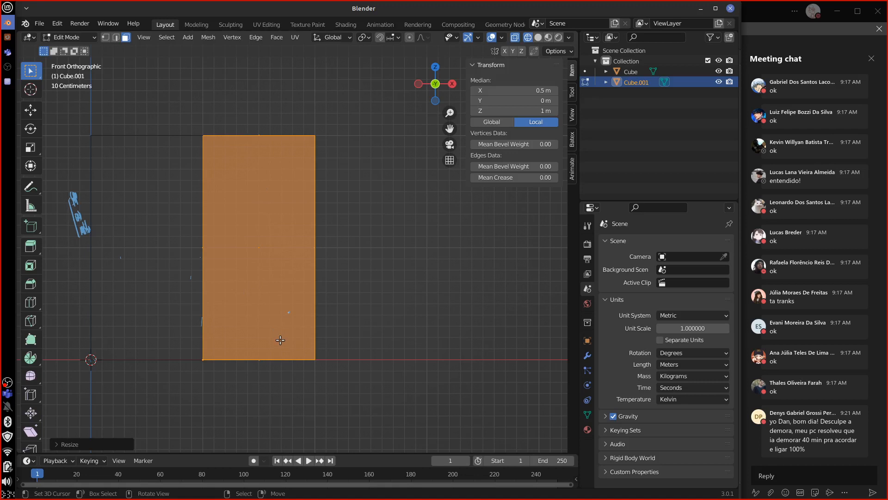
key("KP_7")
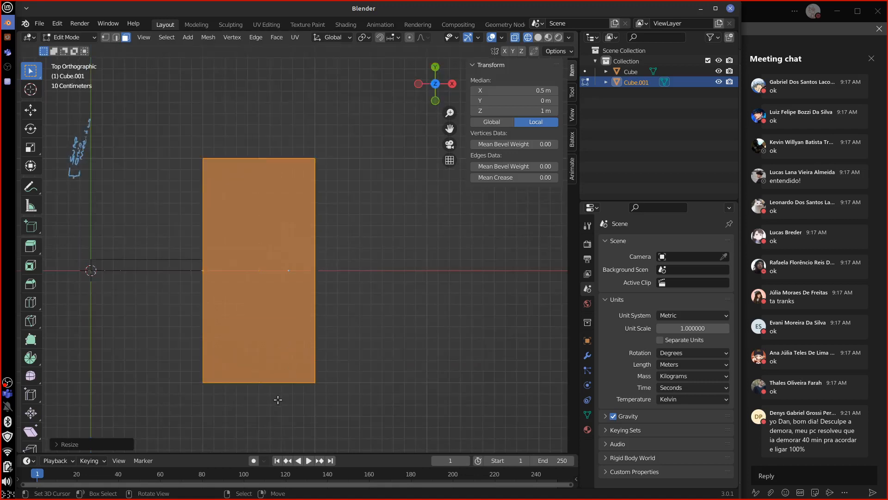
key("s")
key("y")
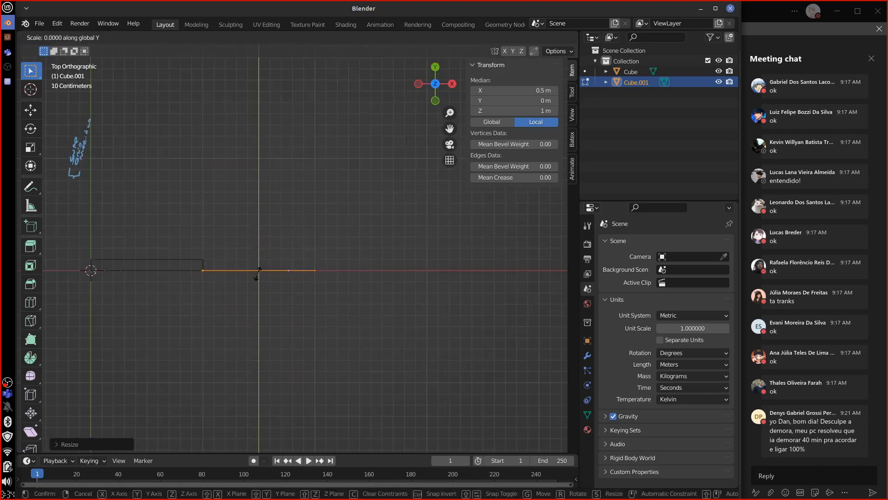
left_click(258, 276)
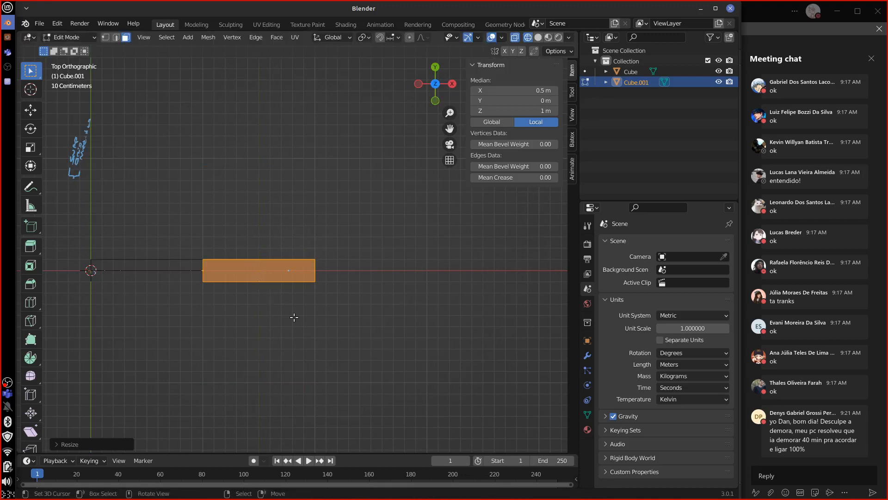
Select the new panel's -Y face and move it 0.1 m along Y onto the X axis
middle_click_drag(294, 316, 269, 311)
left_click(268, 311)
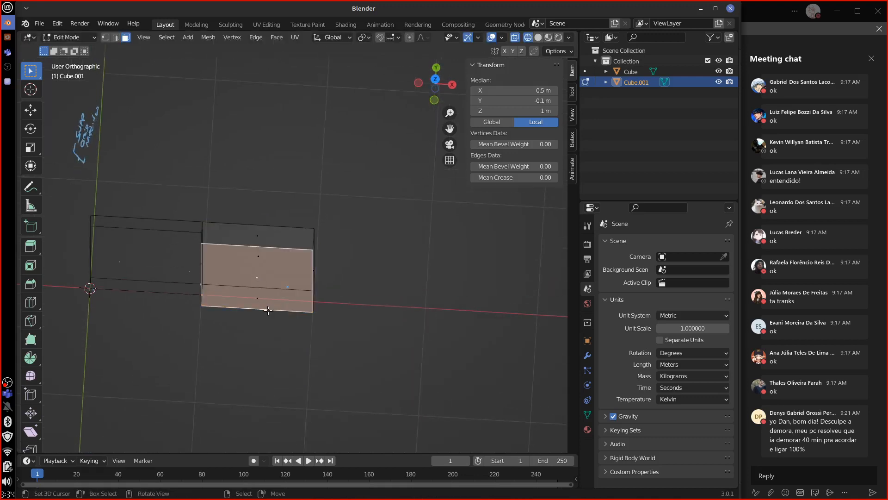
key("KP_7")
key("g")
key("y")
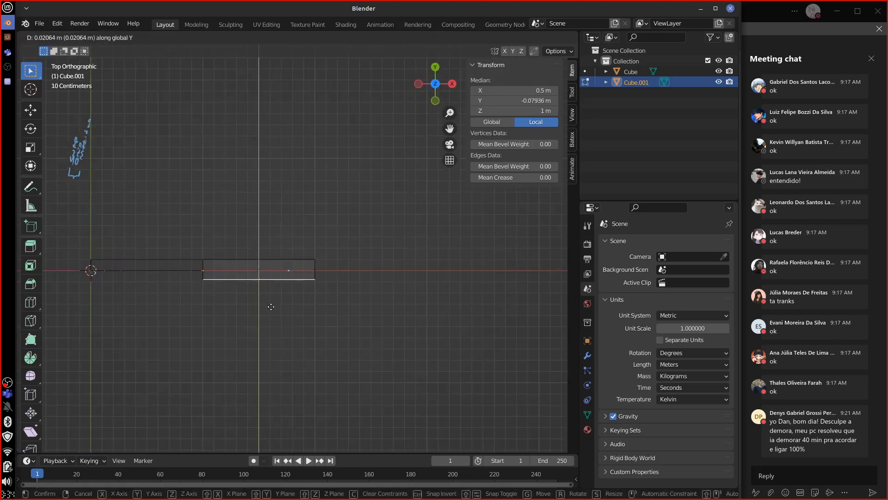
left_click(269, 300)
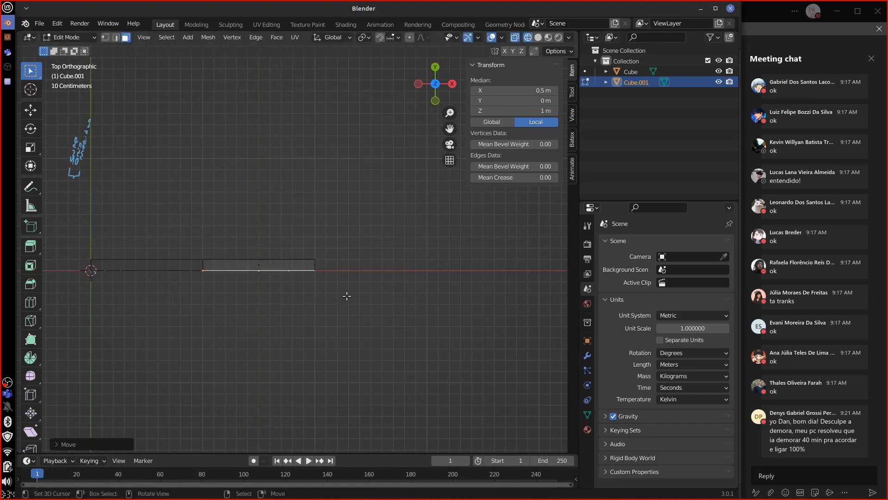
Add a horizontal loop cut across the new panel and move it up 0.7 m along Z
middle_click_drag(348, 293, 356, 239)
key("KP_1")
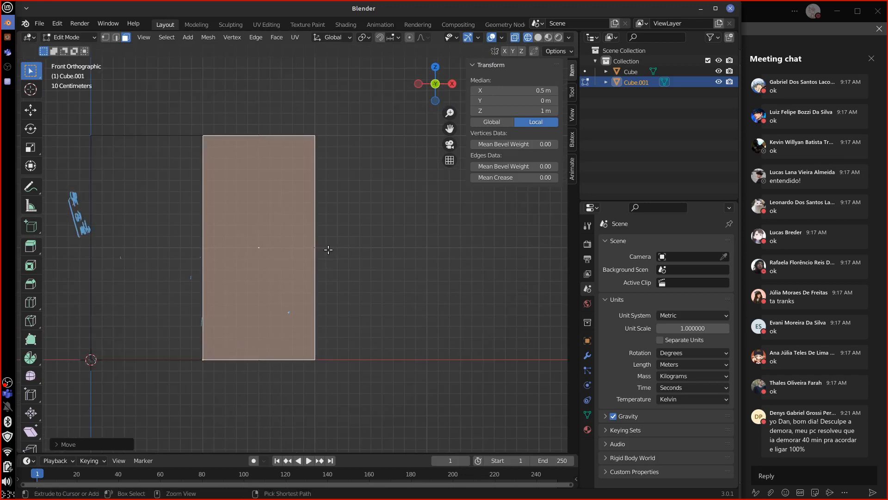
key("ctrl+r")
left_click(327, 249)
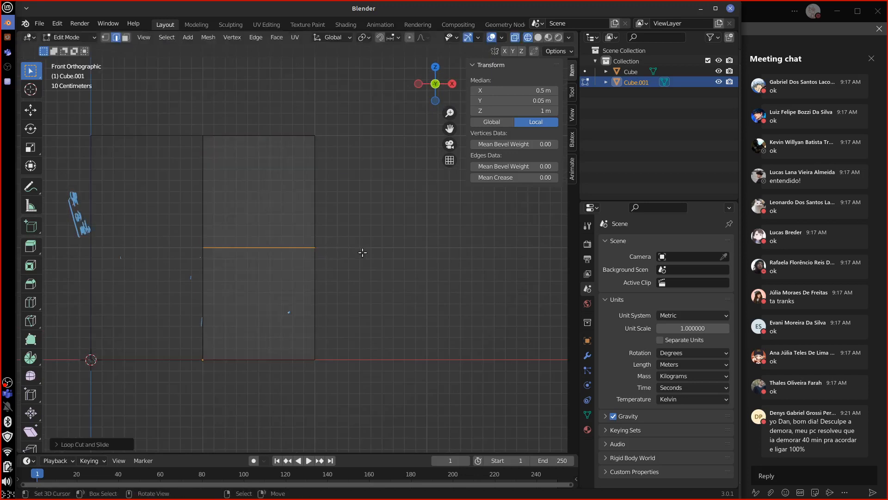
left_click(363, 248)
middle_click_drag(363, 248, 319, 252)
key("KP_1")
key("g")
key("z")
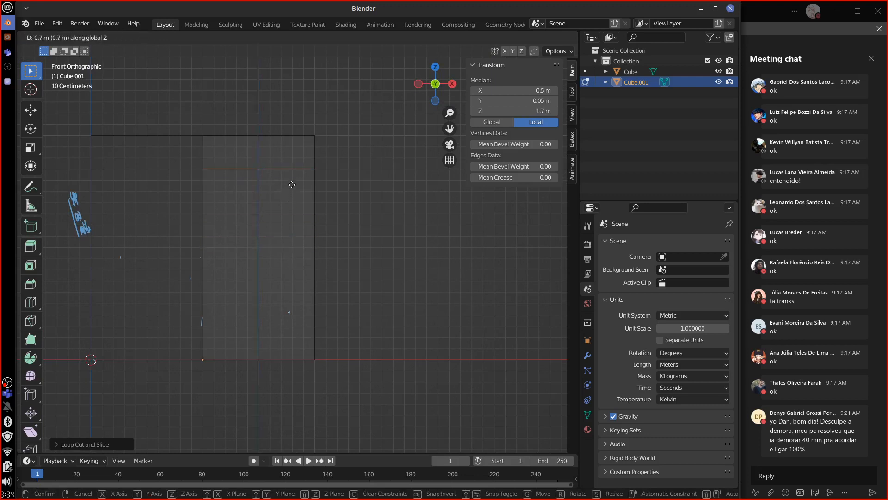
left_click(295, 183)
Select the whole linked mesh of the new panel and duplicate it 2 m along X
middle_click_drag(360, 206, 311, 173)
left_click(308, 159)
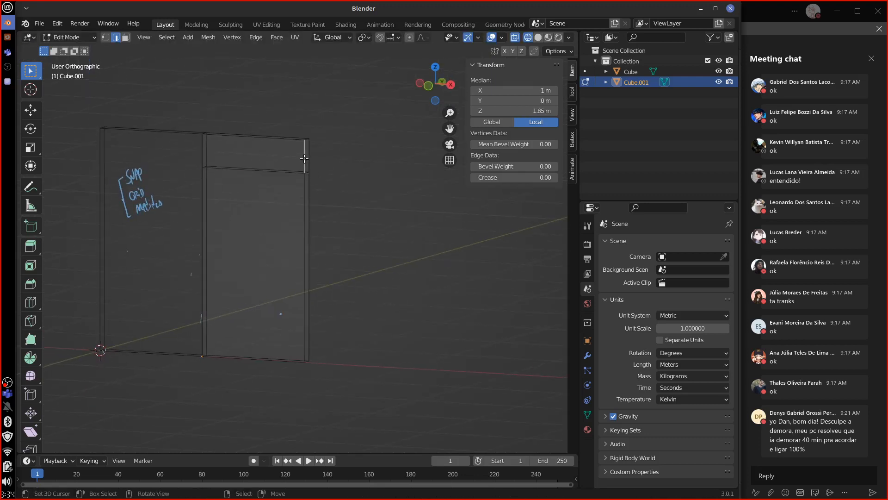
key("3")
left_click(308, 157)
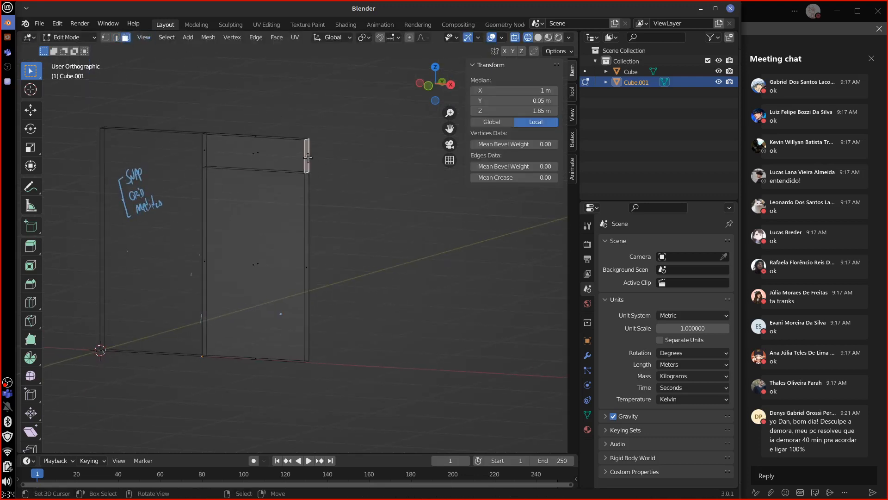
key("KP_1")
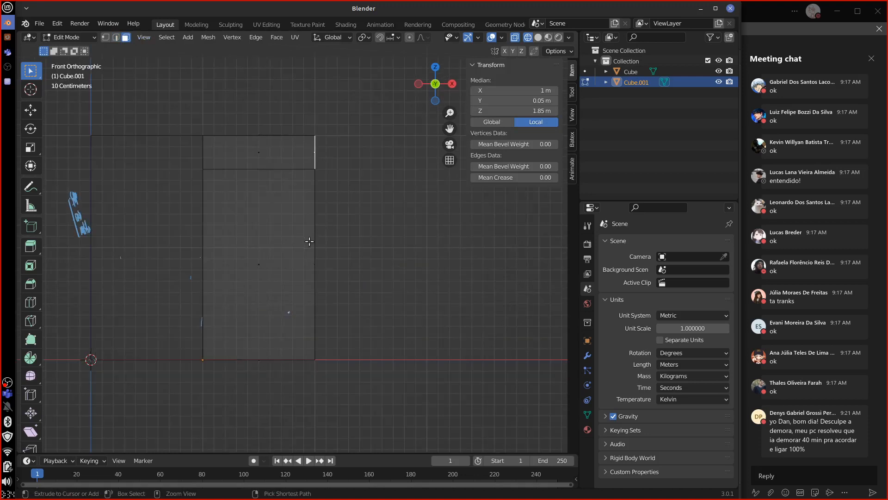
key("ctrl+l")
middle_click_drag(325, 276, 273, 272, "shift")
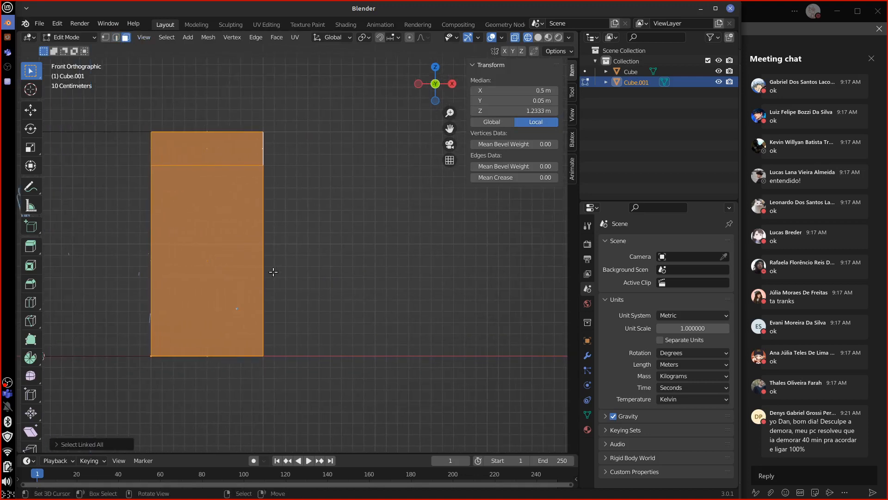
key("g")
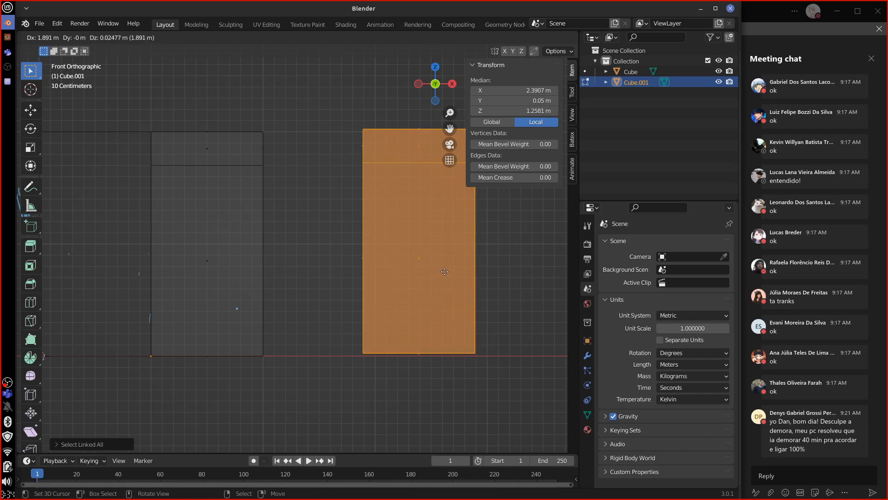
key("x")
left_click(458, 273, "ctrl")
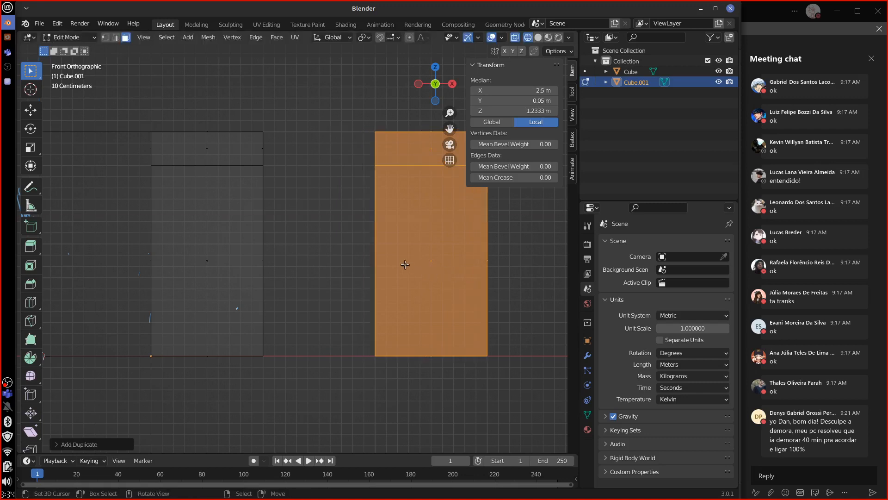
Delete the two facing side faces of the panels' upper sections, one on each side of the gap
middle_click_drag(399, 254, 426, 258)
right_click(370, 151)
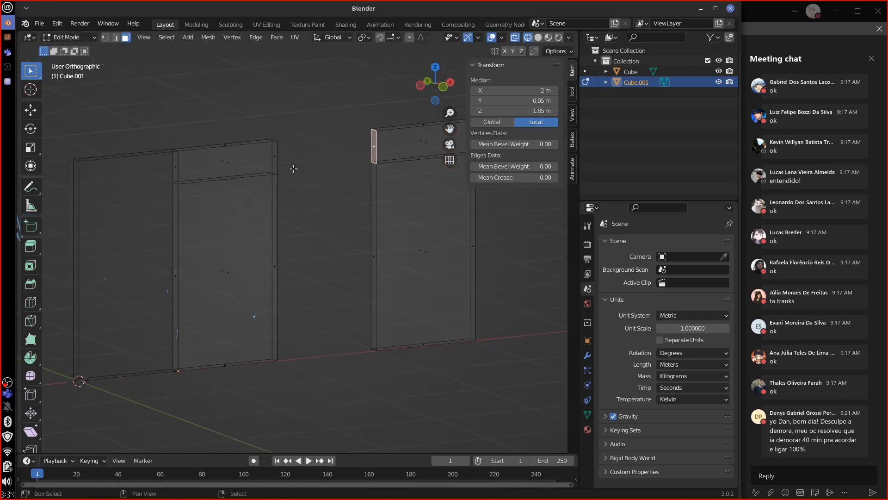
right_click(273, 157, "shift")
key("x")
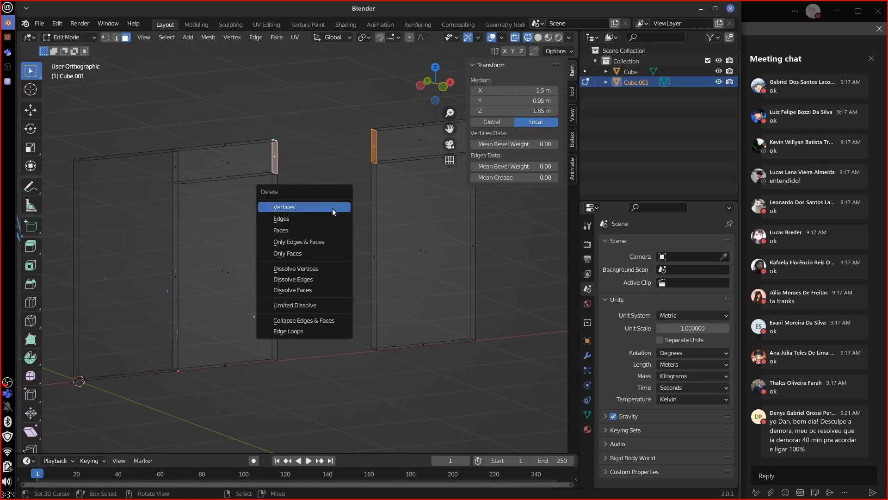
left_click(320, 230)
Select the edge loops around the two open upper ends and connect them with Bridge Edge Loops
left_click(116, 37)
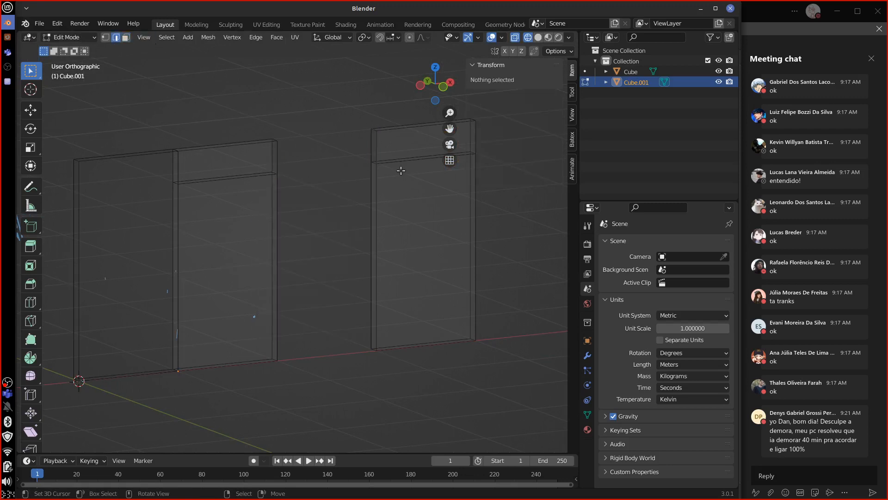
left_click(374, 147, "alt")
left_click(273, 152, "alt+shift")
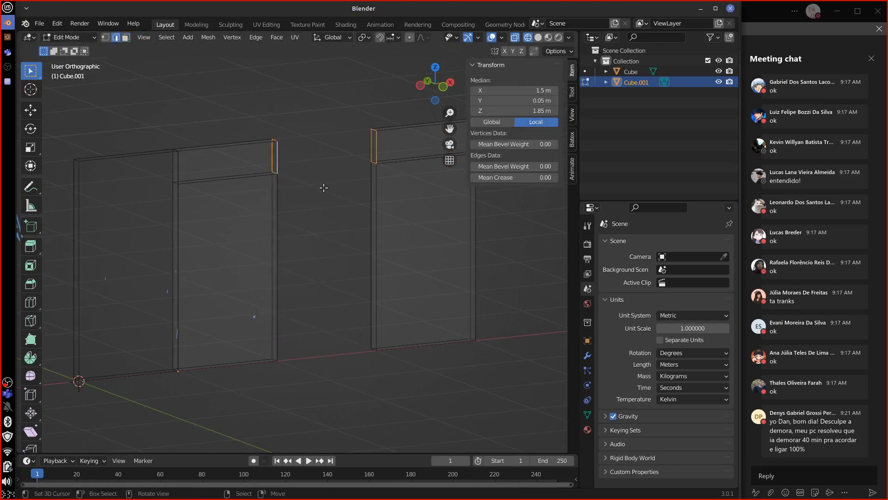
key("ctrl+e")
left_click(310, 213)
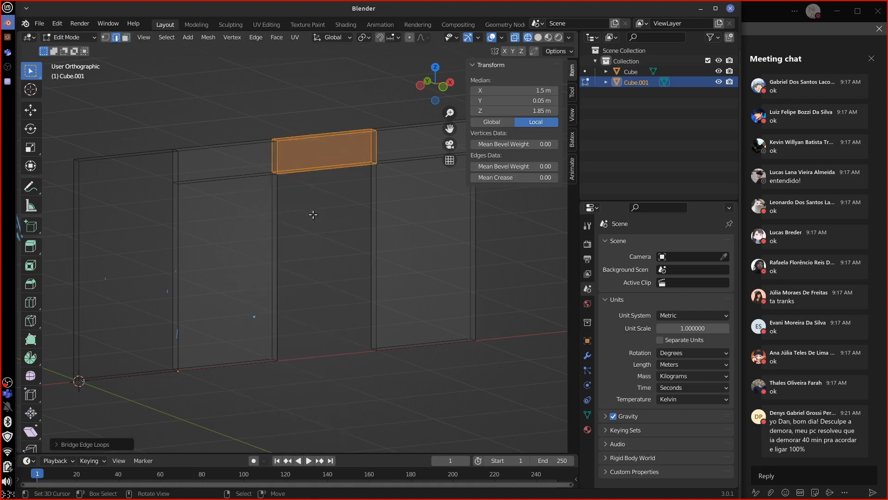
Return to Object Mode and show the wall with its opening in solid shading from the front
key("Tab")
middle_click_drag(438, 271, 404, 285)
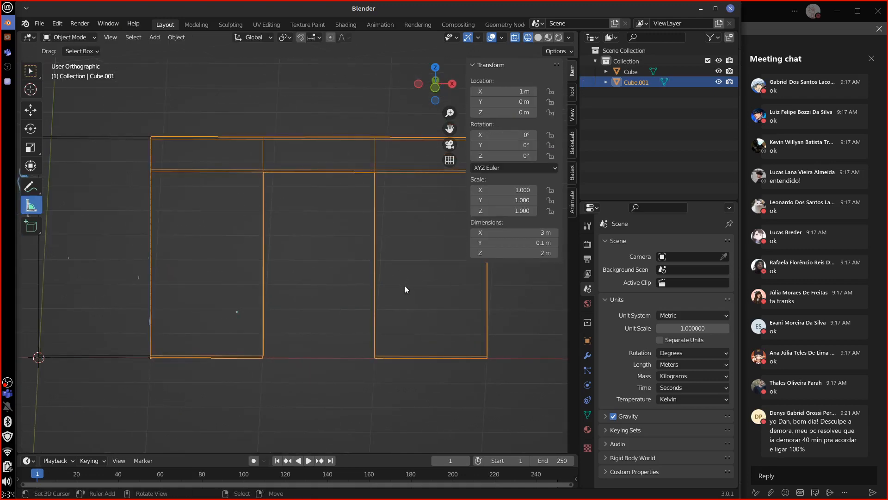
key("shift+z")
key("KP_1")
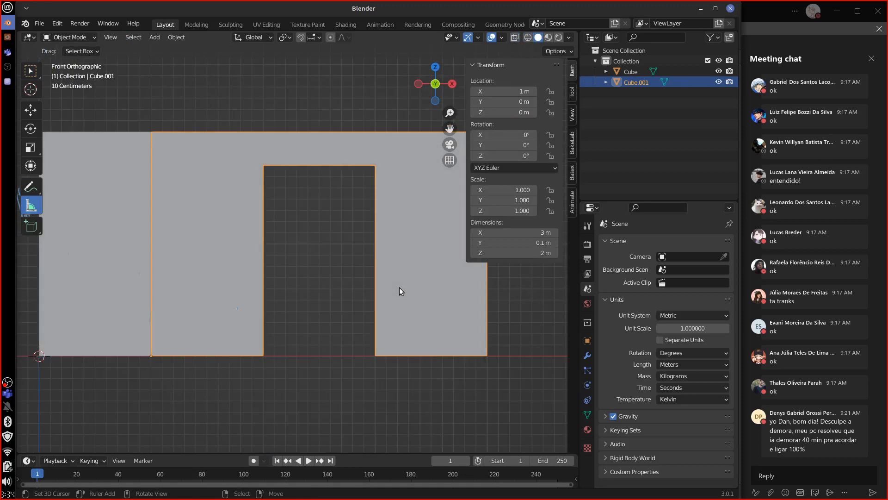
scroll(392, 288, "down", 2)
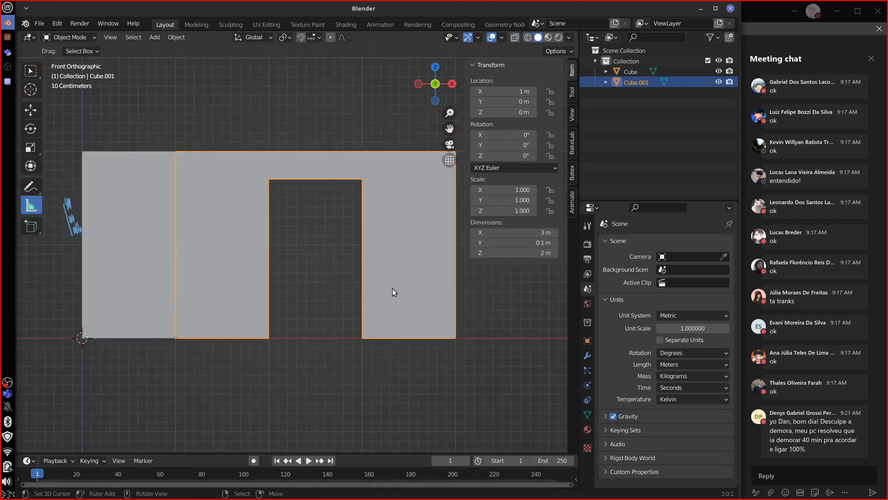
middle_click_drag(380, 363, 293, 323)
left_click(213, 277, "shift")
key("KP_1")
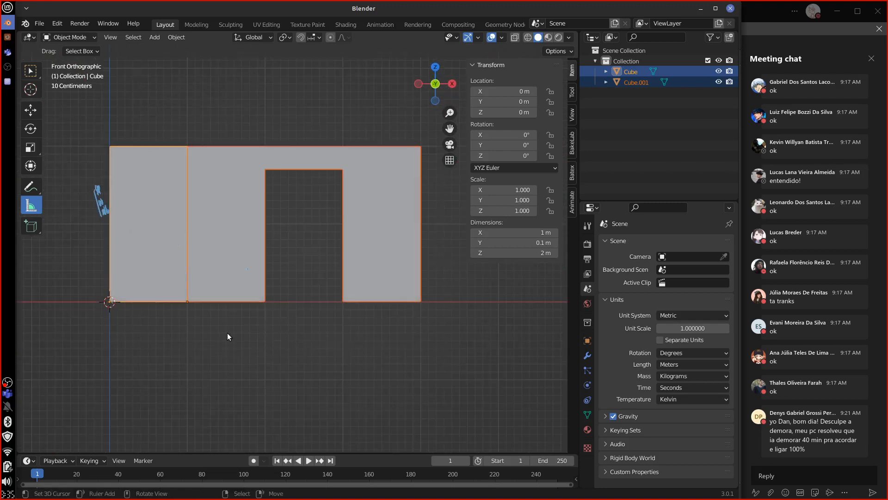
Make a linked duplicate of the plain panel at the origin and place it behind the opening at X 2 m, Y 0.1 m
left_click(160, 261)
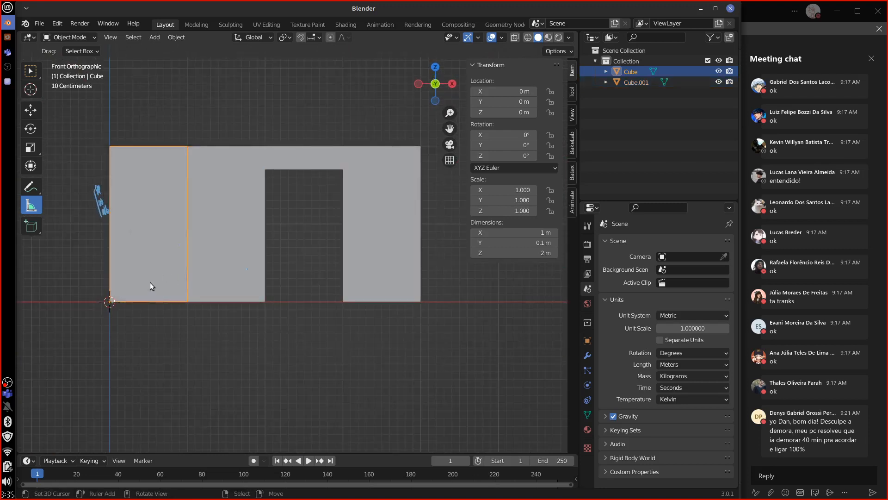
key("g")
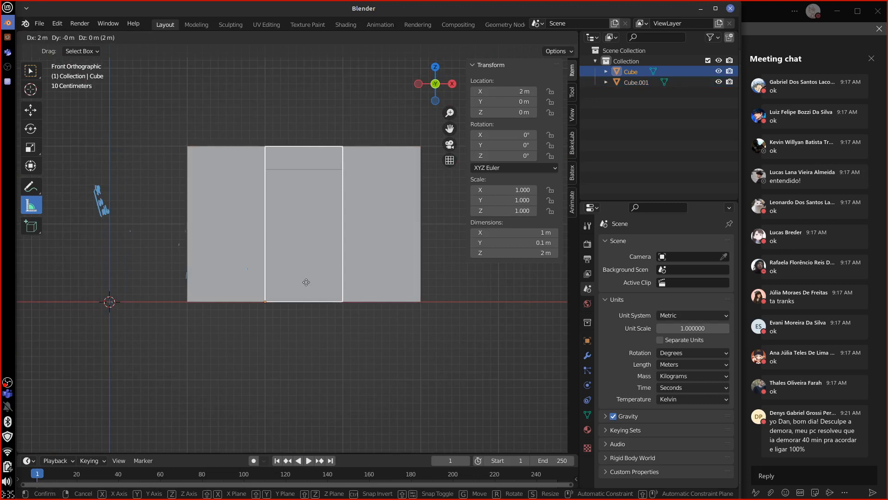
key("Escape")
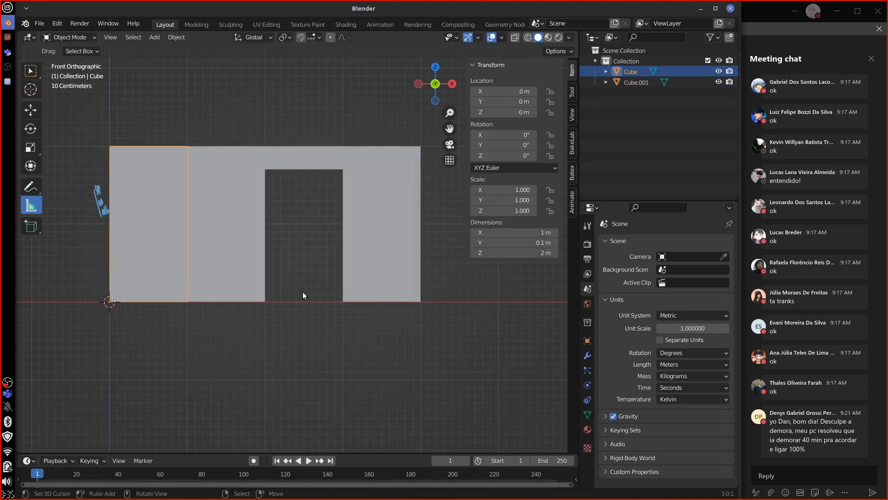
key("KP_7")
key("shift+d")
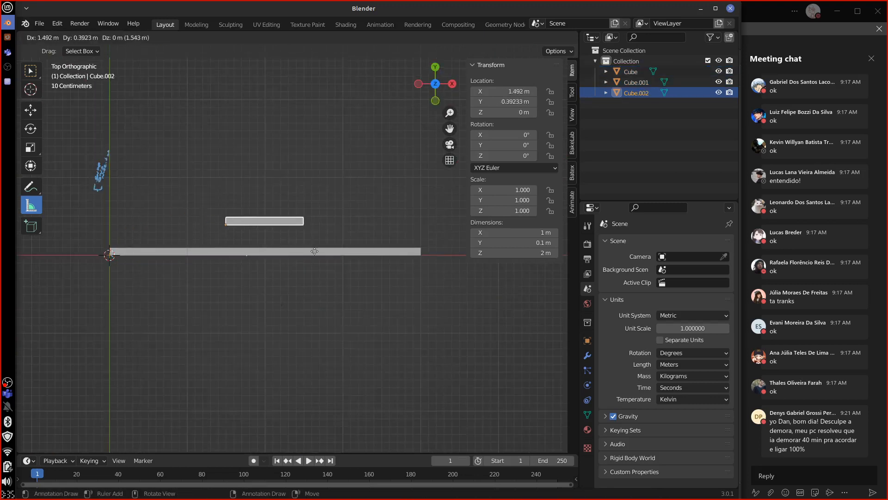
left_click(334, 266)
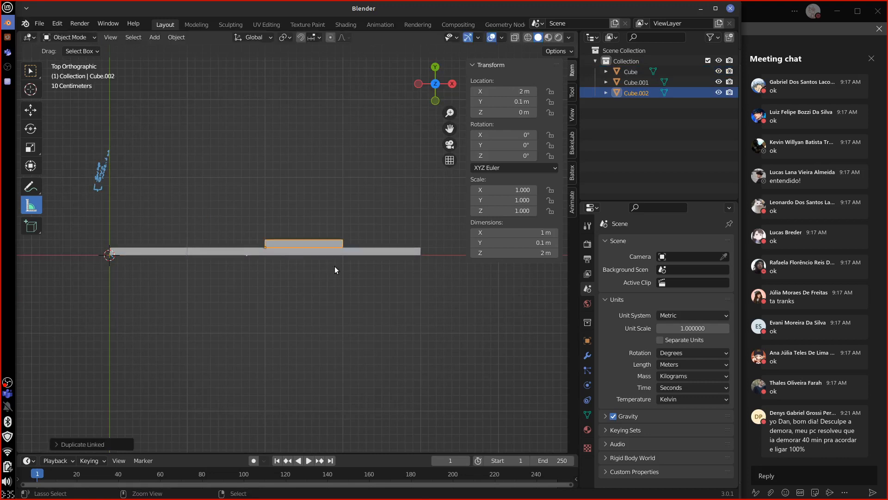
key("KP_1")
middle_click_drag(392, 295, 286, 274)
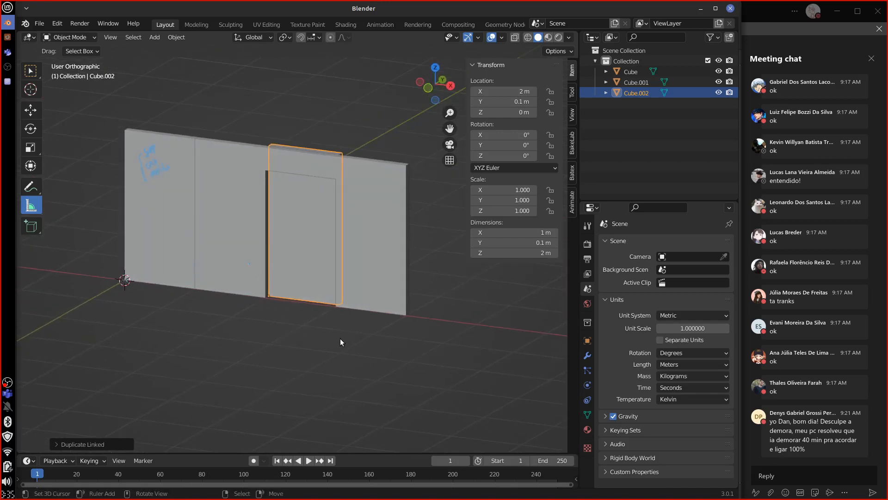
Open the wall with the opening and the linked panel behind it together in Edit Mode, and select all their geometry
key("Tab")
middle_click_drag(329, 343, 325, 347)
key("Tab")
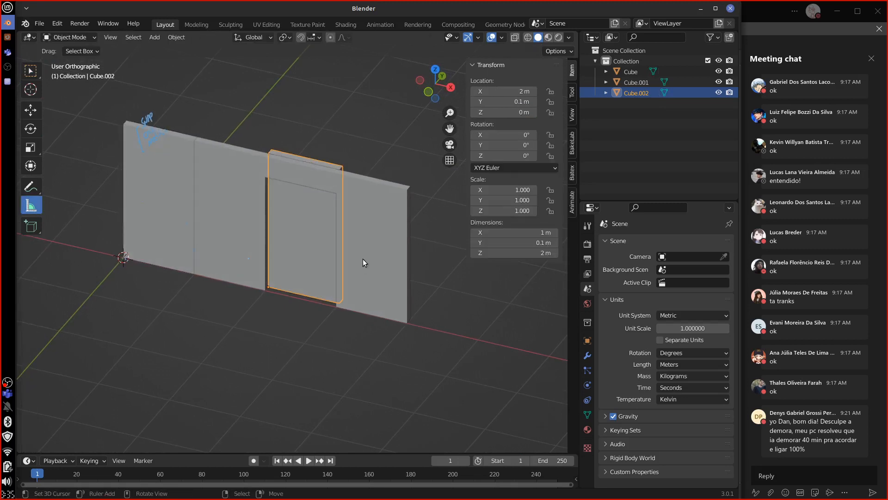
left_click(363, 259)
key("Tab")
key("Tab")
left_click(307, 260, "shift")
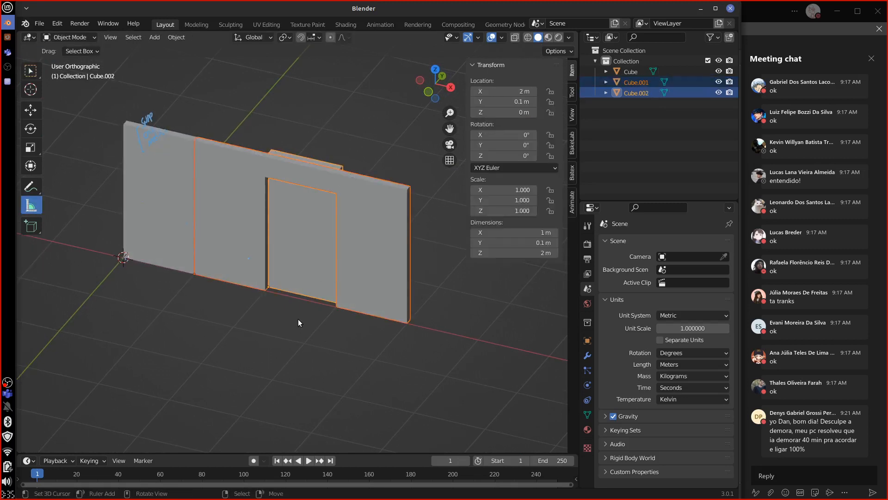
key("Tab")
key("a")
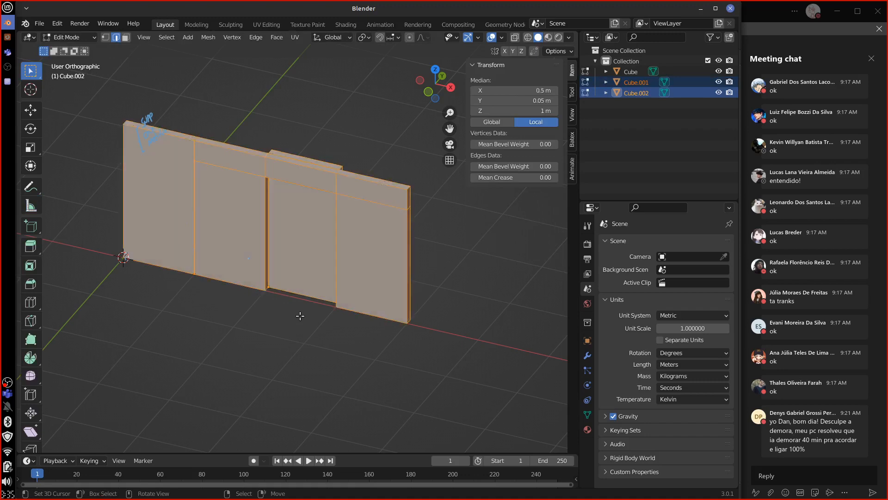
Turn on the Edge Length measurement overlay and examine the dimensions along the selected wall panels
left_click(502, 38)
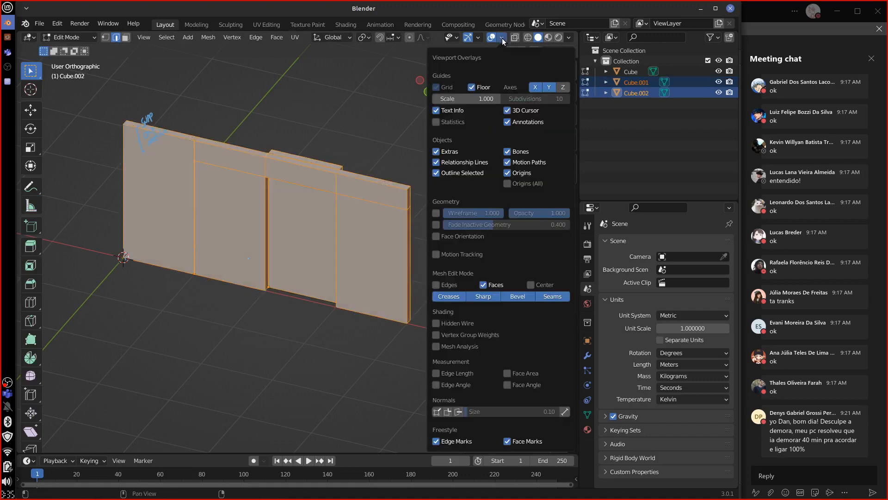
left_click(471, 373)
key("n")
middle_click_drag(355, 366, 288, 384)
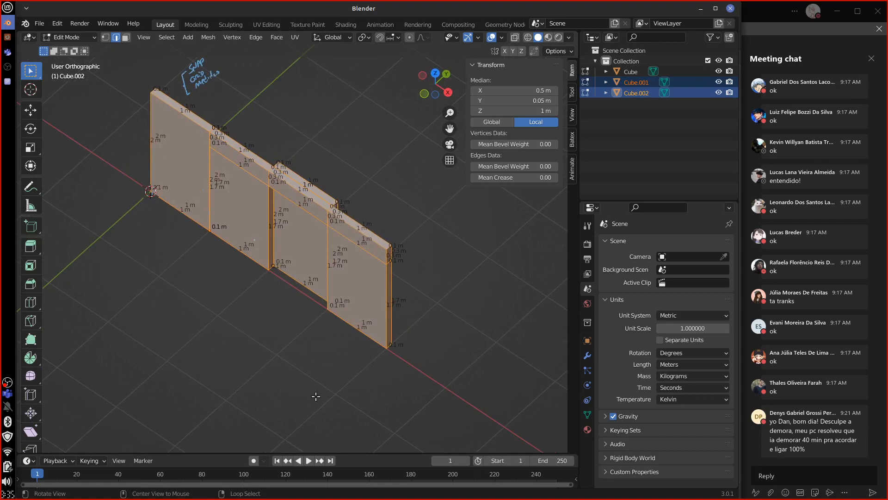
middle_click_drag(279, 367, 328, 307)
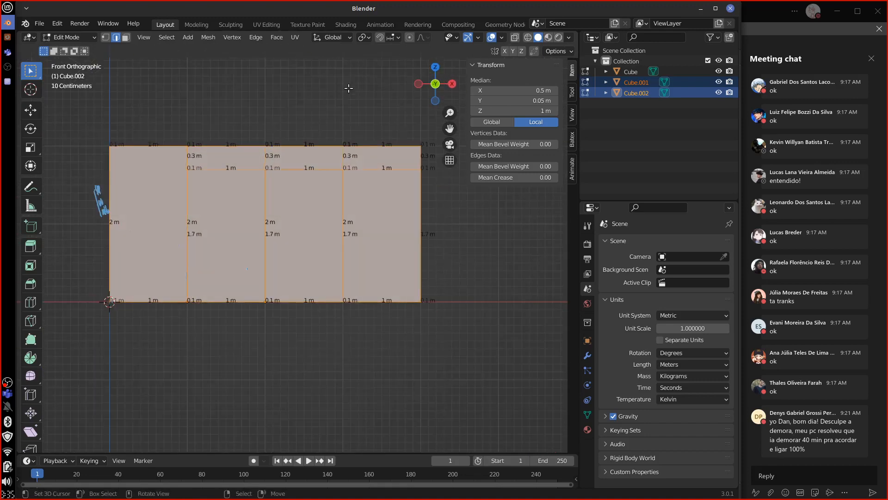
mouse_move(431, 296)
middle_mouse_down()
mouse_move(399, 319)
mouse_move(449, 303)
mouse_move(436, 303)
mouse_move(441, 287)
middle_mouse_up()
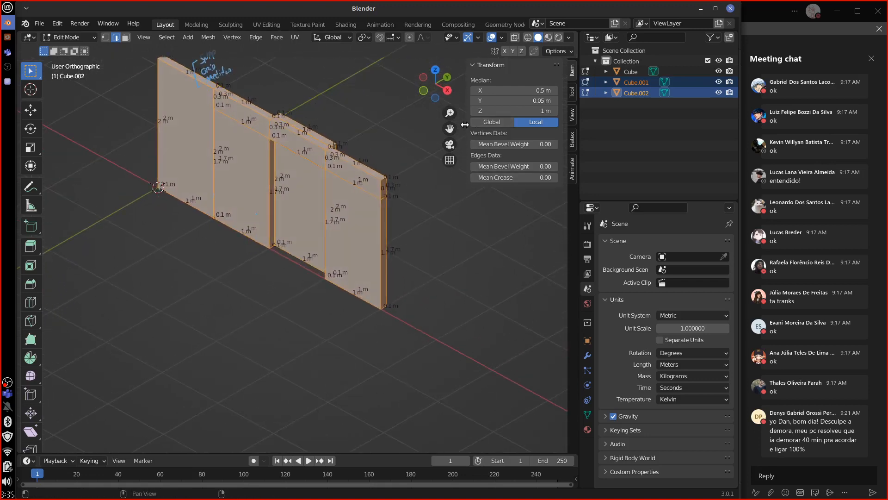
Collapse the transform sidebar and recentre the measured wall in the viewport
left_click_drag(465, 123, 532, 124)
middle_click_drag(454, 224, 446, 291, "shift")
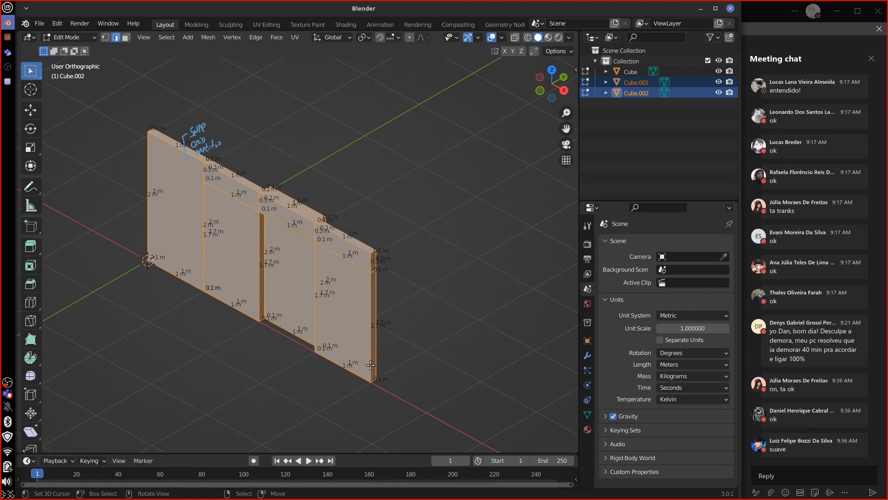
middle_click_drag(365, 374, 368, 332)
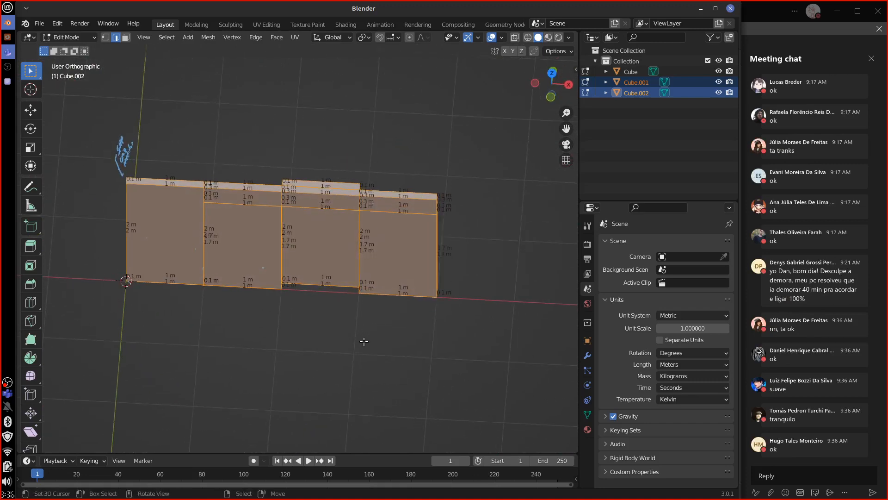
Return to Object Mode, clear the selection and select all three wall objects
left_click(86, 38)
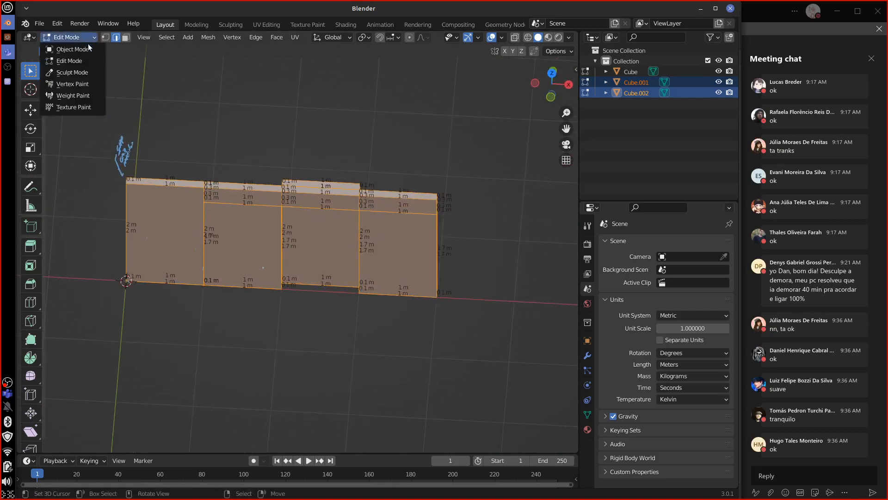
left_click(70, 50)
key("Tab")
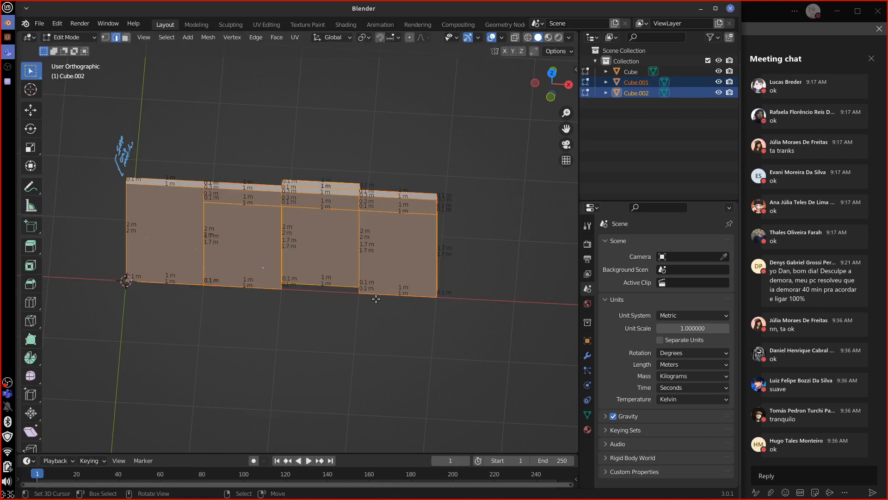
key("Tab")
key("alt+a")
right_click(378, 218)
key("alt+a")
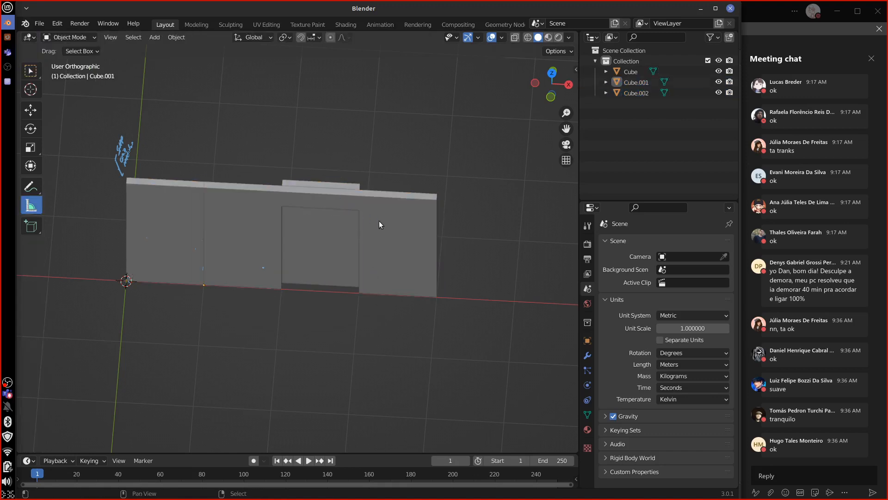
right_click(326, 185)
right_click(253, 219, "shift")
right_click(179, 223, "shift")
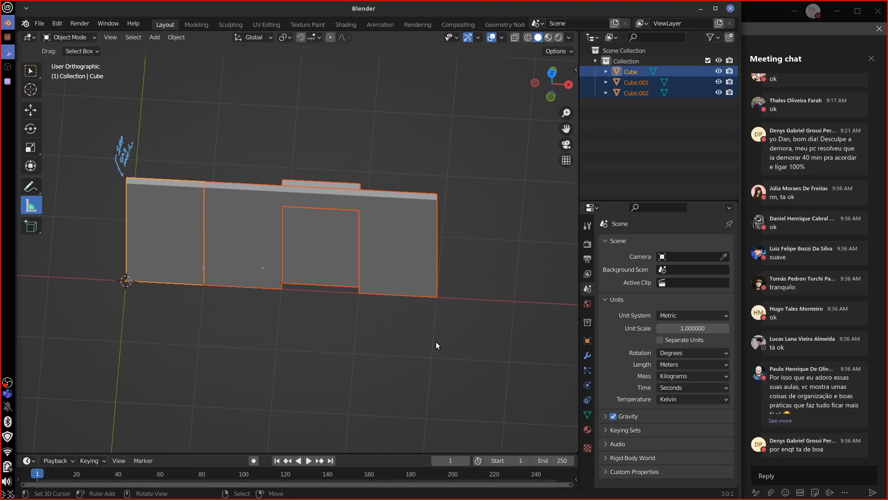
Switch to the Teams meeting chat, expand the truncated message to read it in full, and return to Blender
left_click(812, 423)
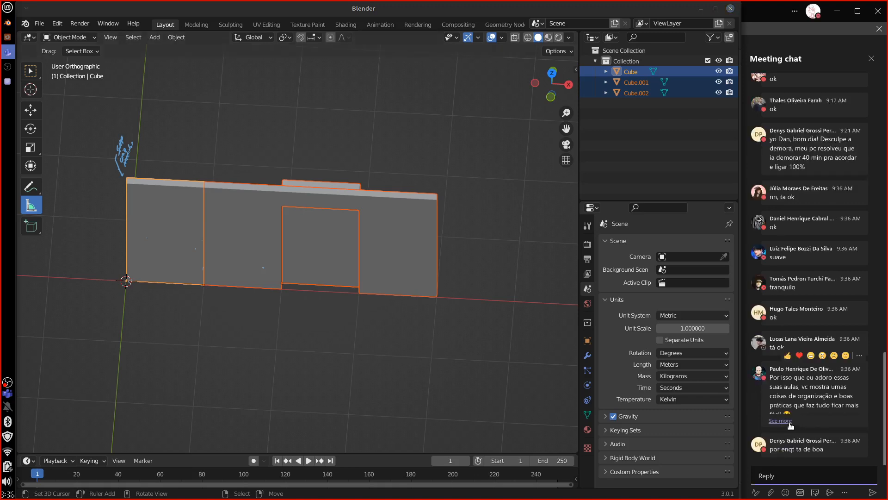
left_click(789, 421)
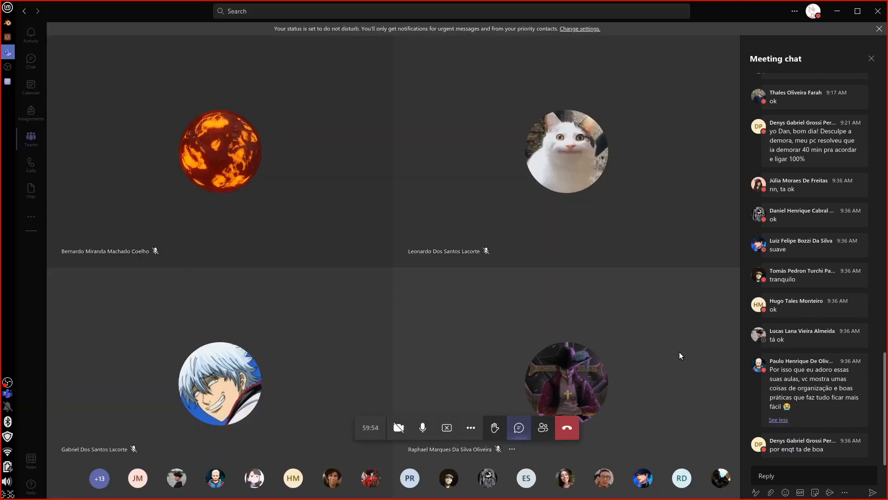
left_click(9, 24)
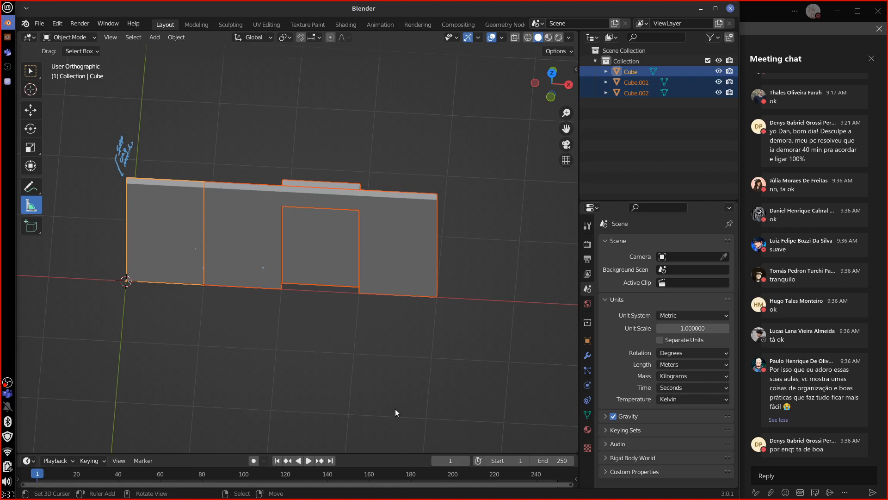
middle_click_drag(273, 359, 305, 358)
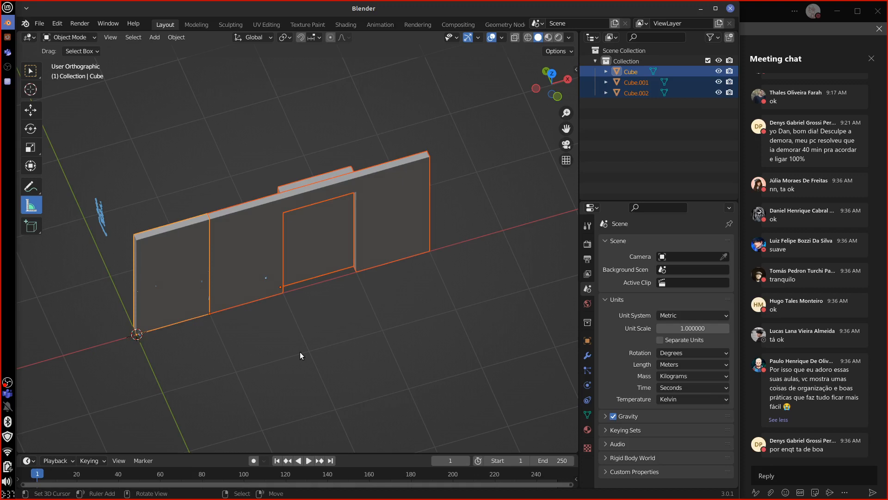
right_click(9, 382)
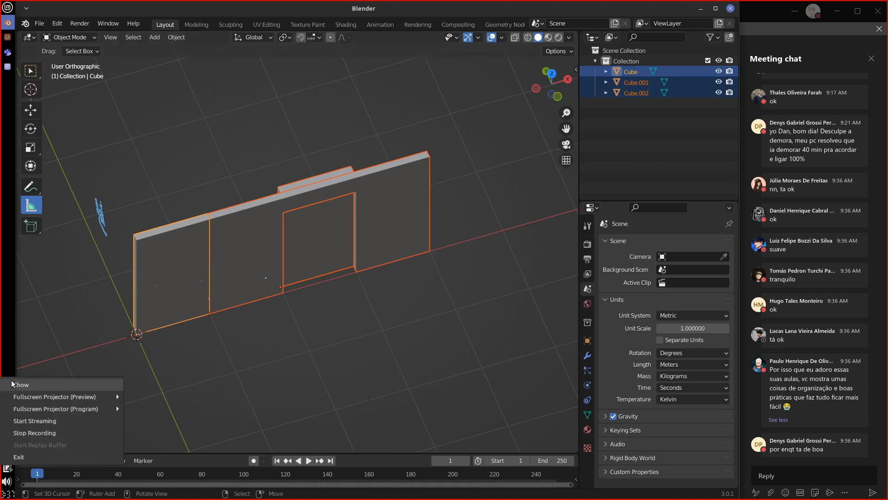